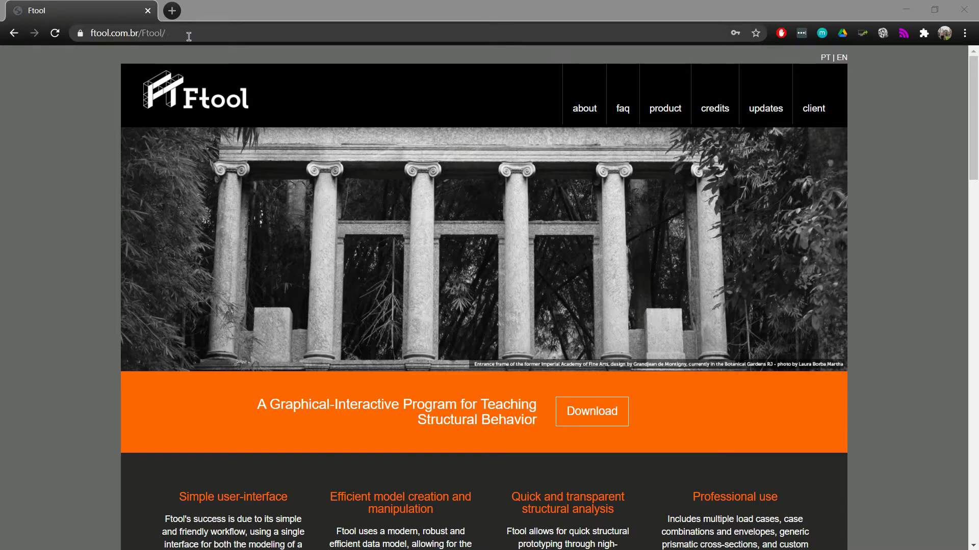
# - Open the Ftool download area from the home page and log in with the saved account credentials
pyautogui.scroll(-15, 86, 191)
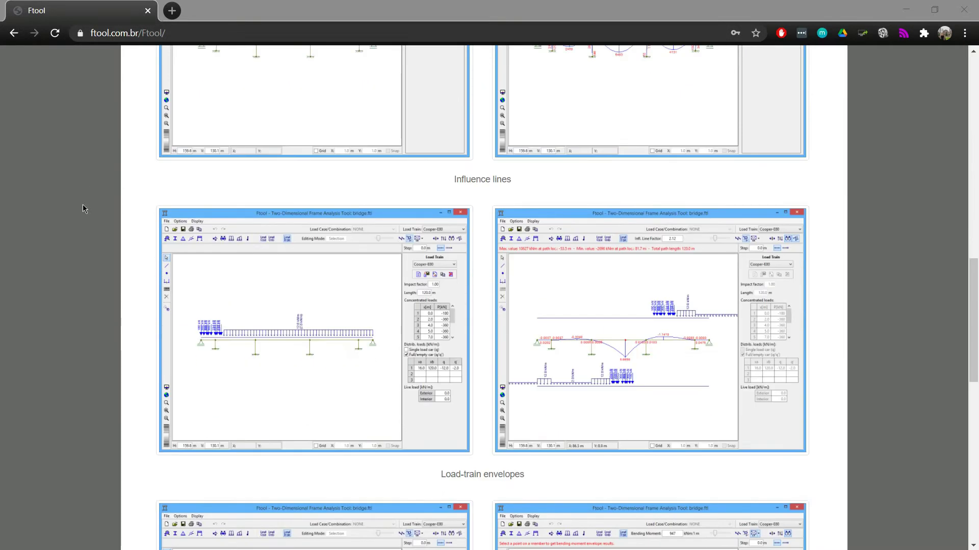
pyautogui.scroll(-12, 83, 205)
pyautogui.scroll(16, 56, 222)
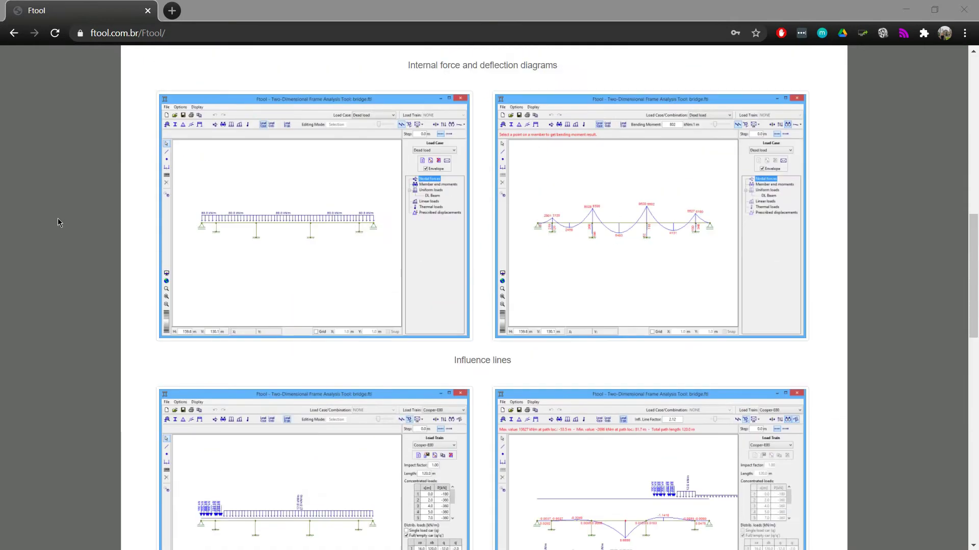
pyautogui.scroll(10, 57, 218)
pyautogui.scroll(-2, 54, 215)
pyautogui.scroll(2, 42, 209)
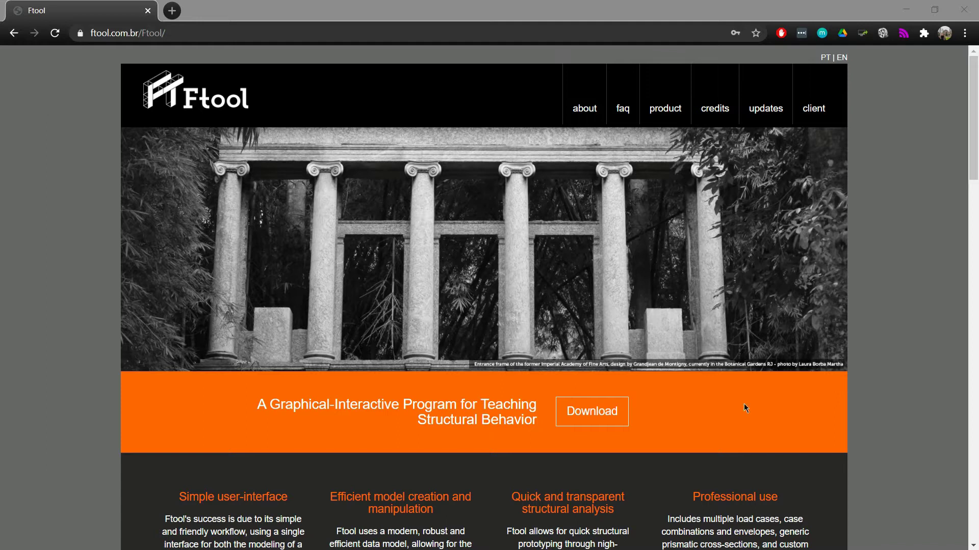
pyautogui.click(603, 417)
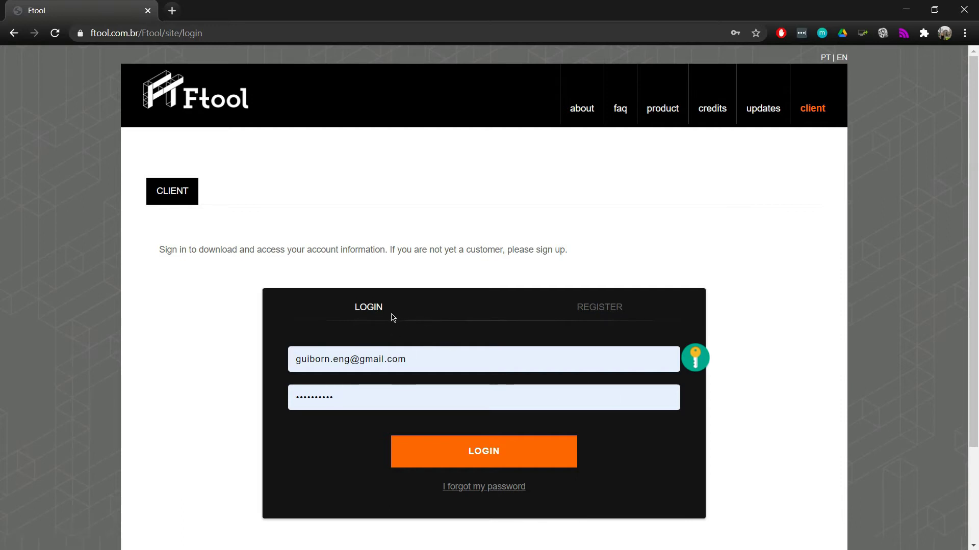
pyautogui.click(468, 454)
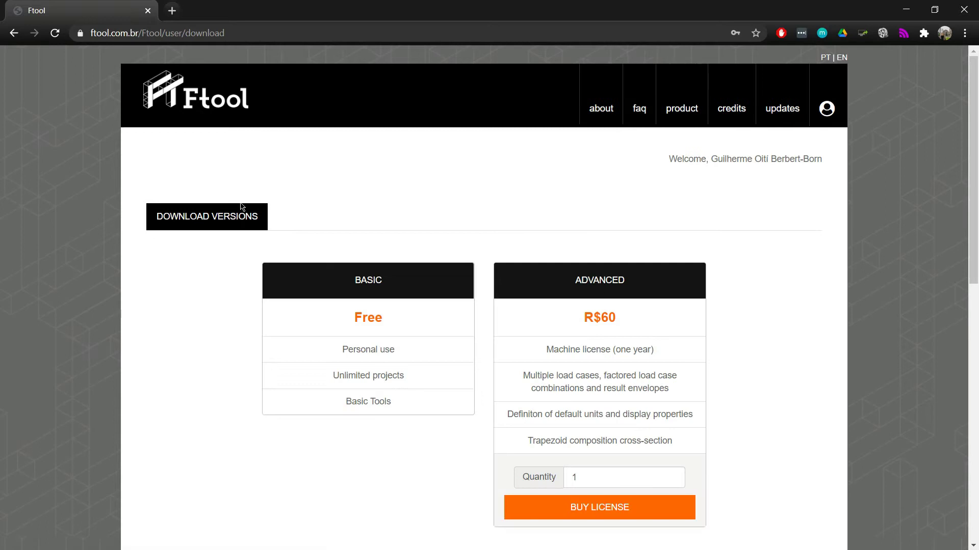
# - Download the Windows version of Ftool, accepting the license terms and saving ftool400win32 as a ZIP archive in the IR 2020 folder
pyautogui.scroll(-1, 332, 195)
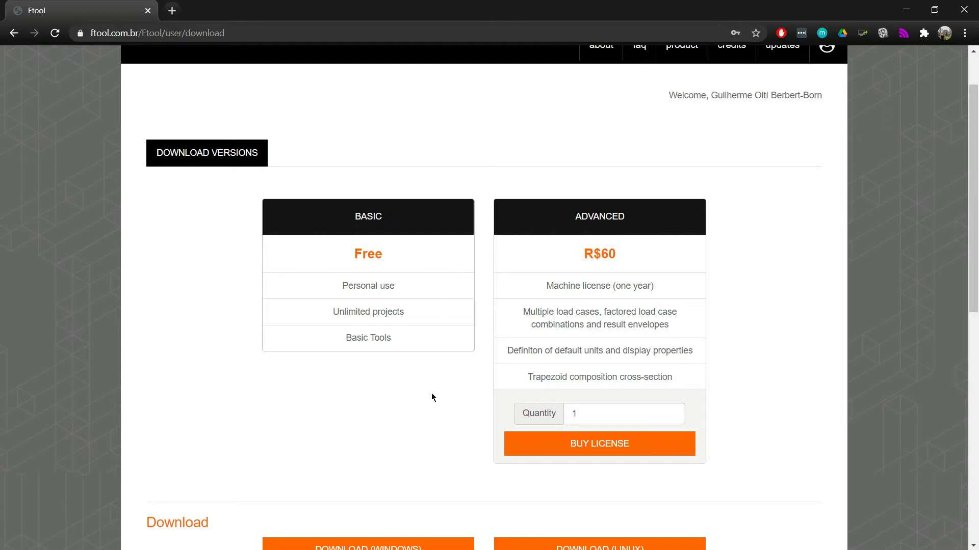
pyautogui.scroll(-1, 435, 361)
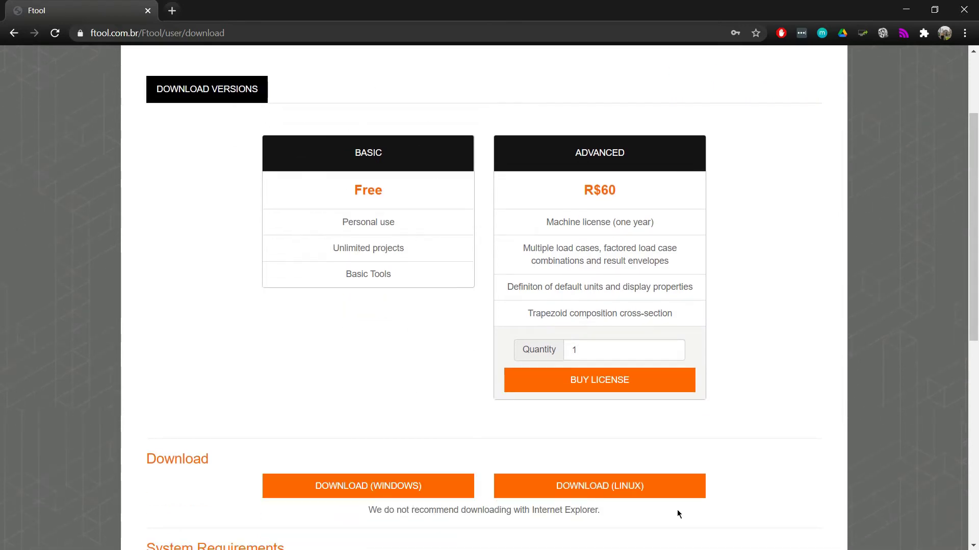
pyautogui.click(385, 491)
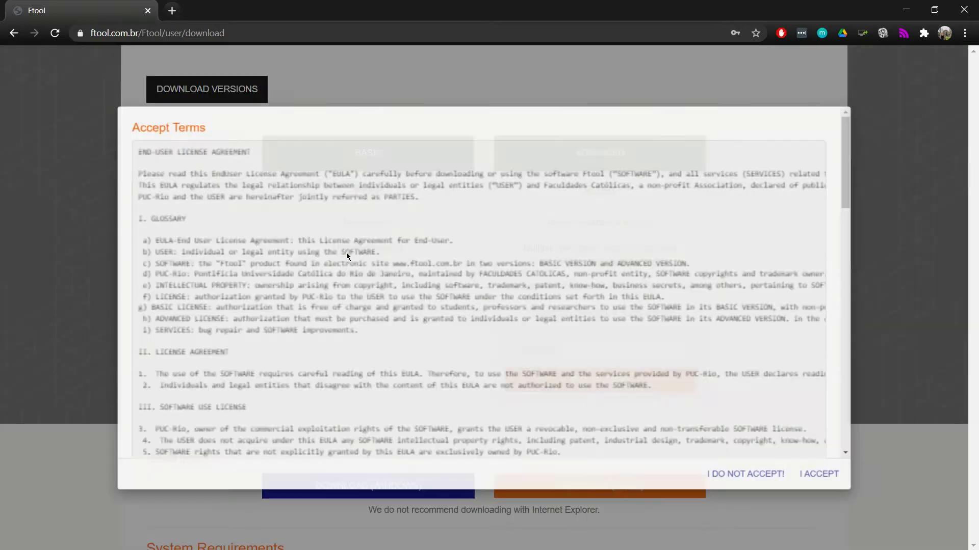
pyautogui.scroll(-6, 619, 369)
pyautogui.scroll(-6, 618, 369)
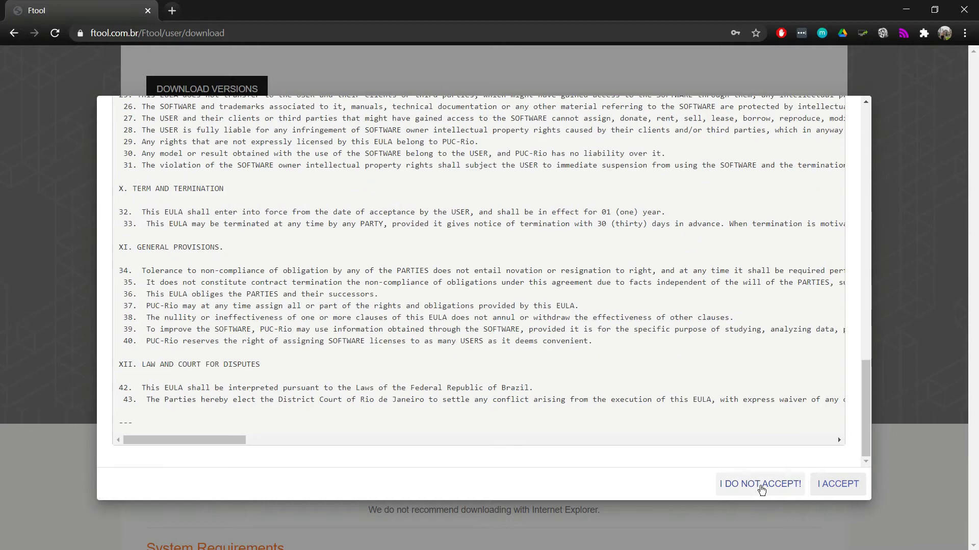
pyautogui.click(829, 484)
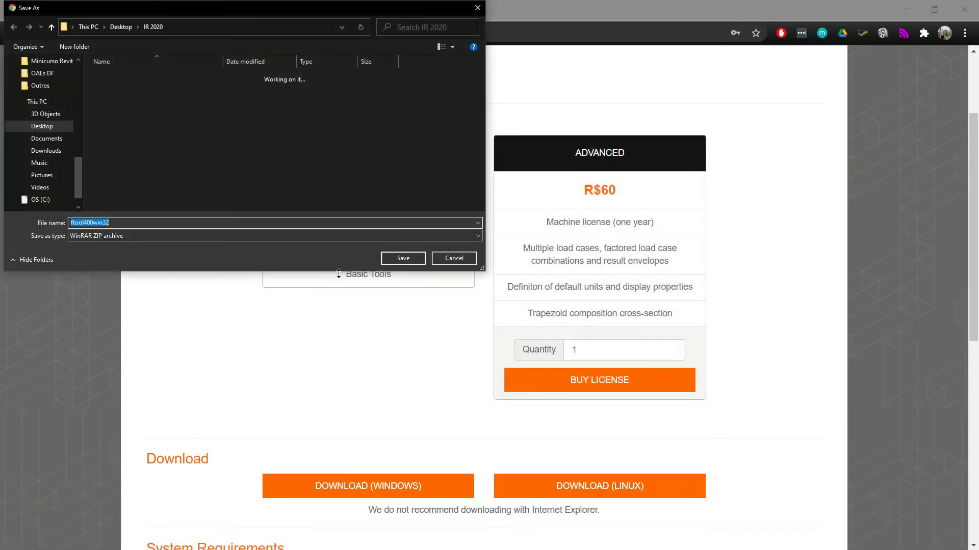
pyautogui.click(400, 259)
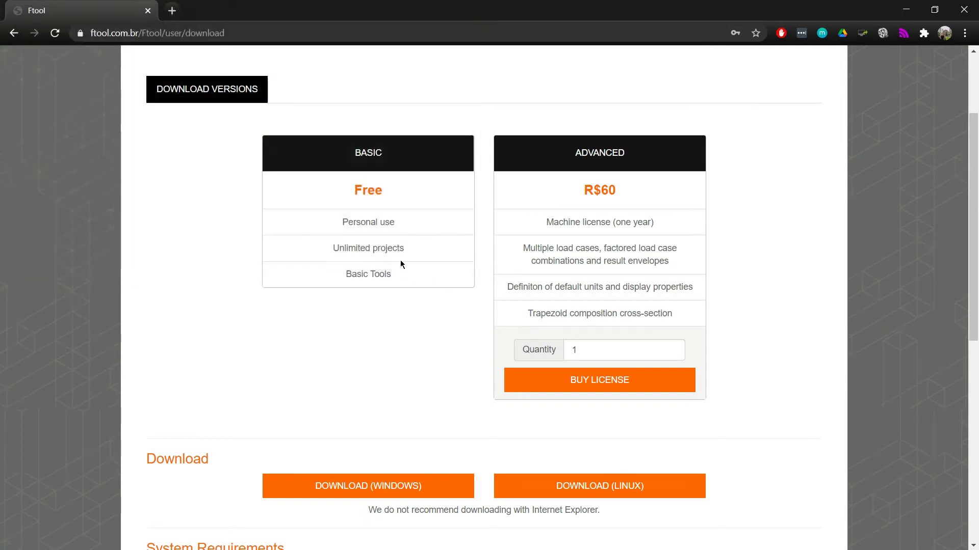
# - Open the downloaded ftool400win32.zip and extract Ftool.exe to the desktop
pyautogui.click(64, 533)
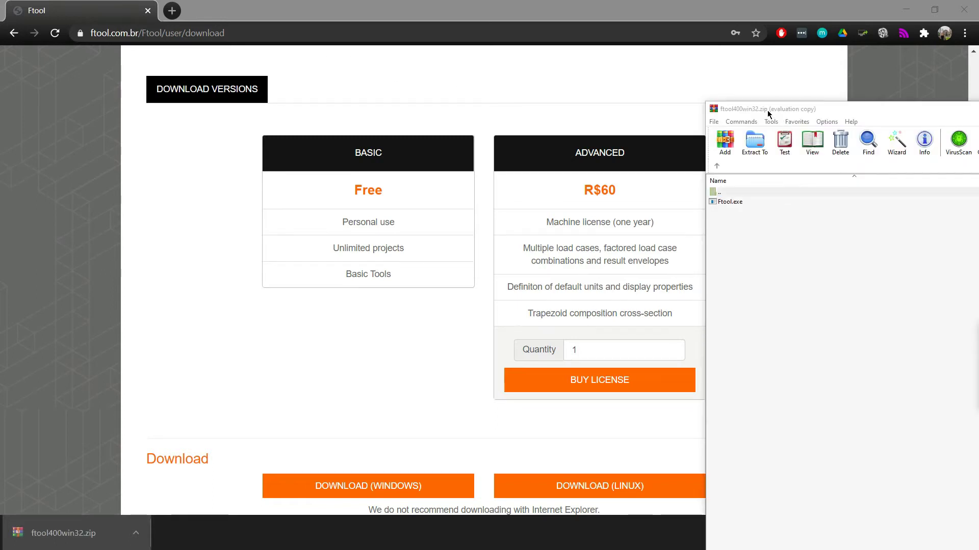
pyautogui.click(411, 120)
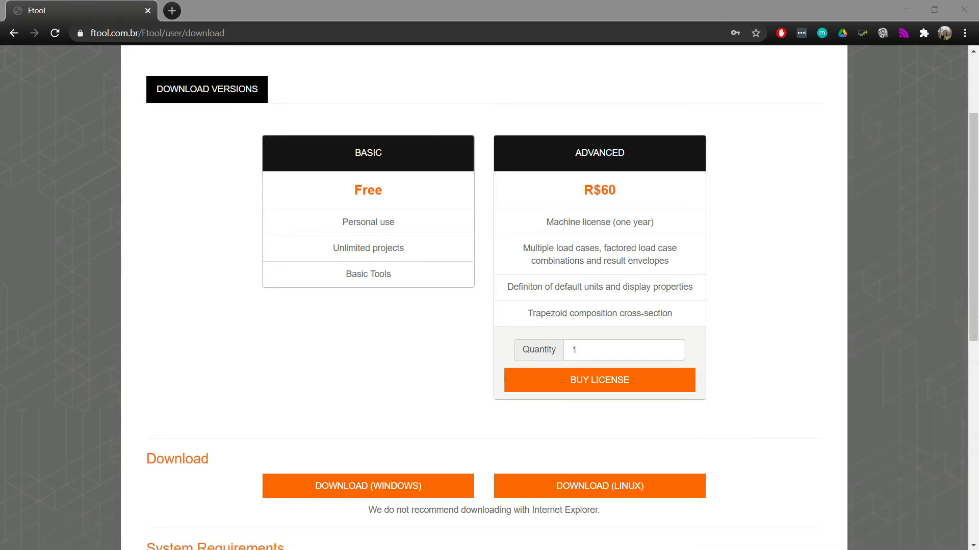
pyautogui.click(253, 212)
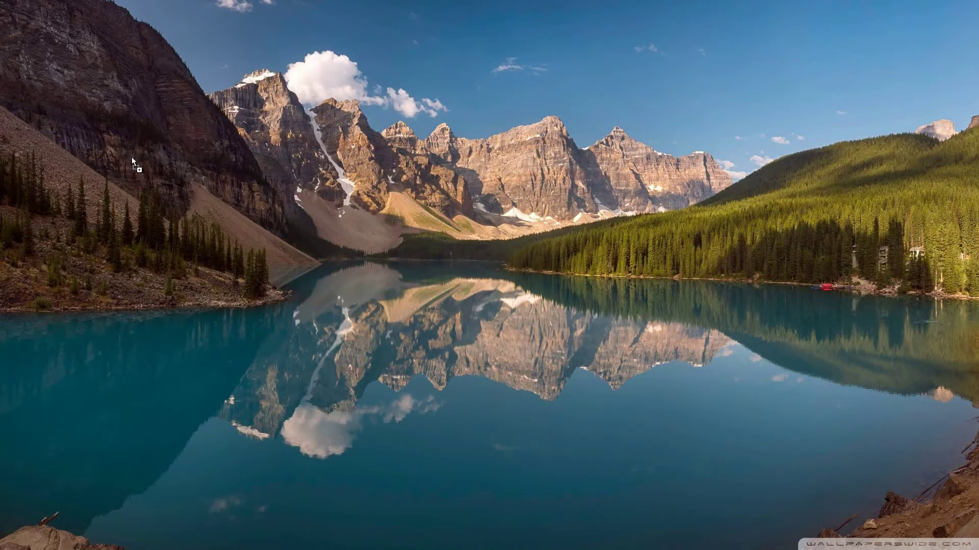
pyautogui.moveTo(130, 153); pyautogui.dragTo(33, 38)
pyautogui.click(124, 63)
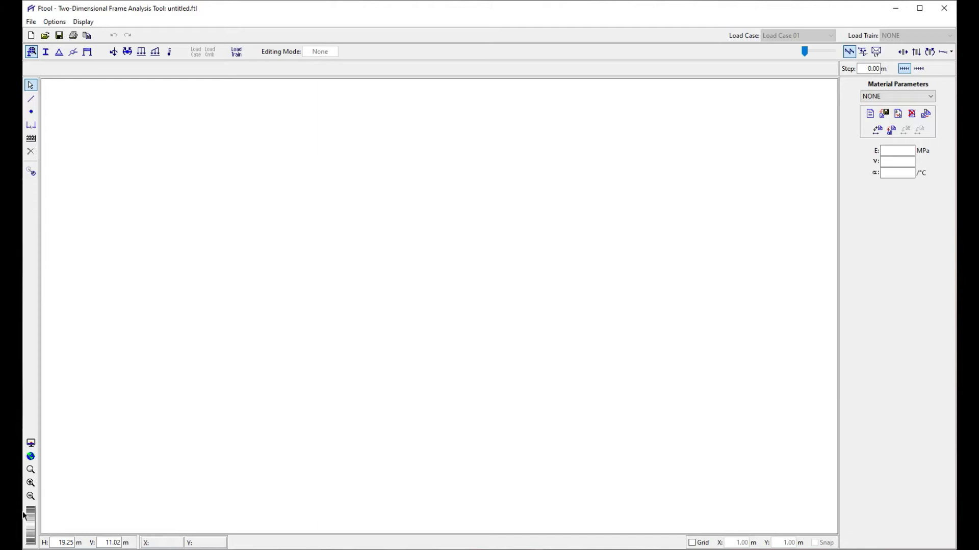
# - In Ftool, try the window zoom, zoom out and fit view commands and turn on the grid display
pyautogui.click(31, 471)
pyautogui.moveTo(113, 241); pyautogui.dragTo(420, 418)
pyautogui.click(30, 497)
pyautogui.click(30, 457)
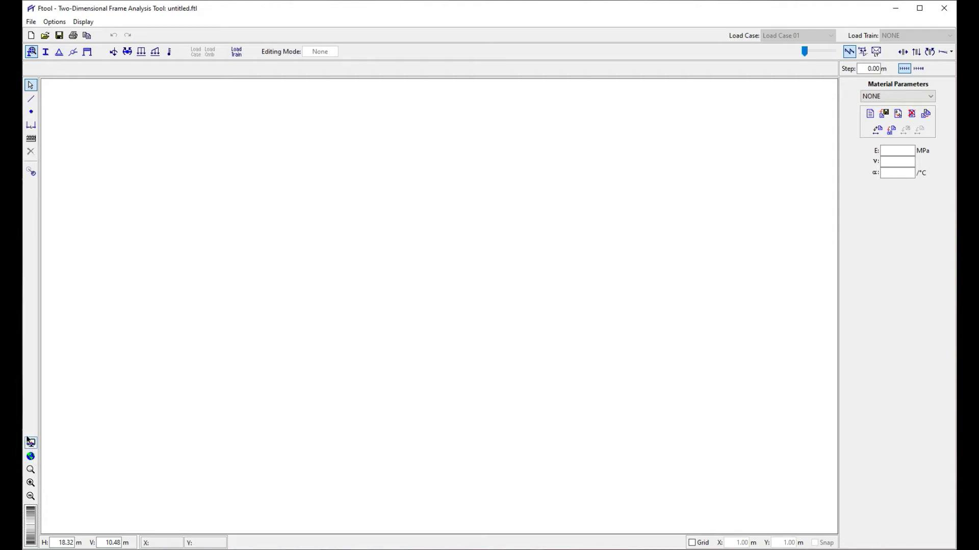
pyautogui.scroll(-2, 191, 408)
pyautogui.scroll(-2, 280, 376)
pyautogui.click(692, 543)
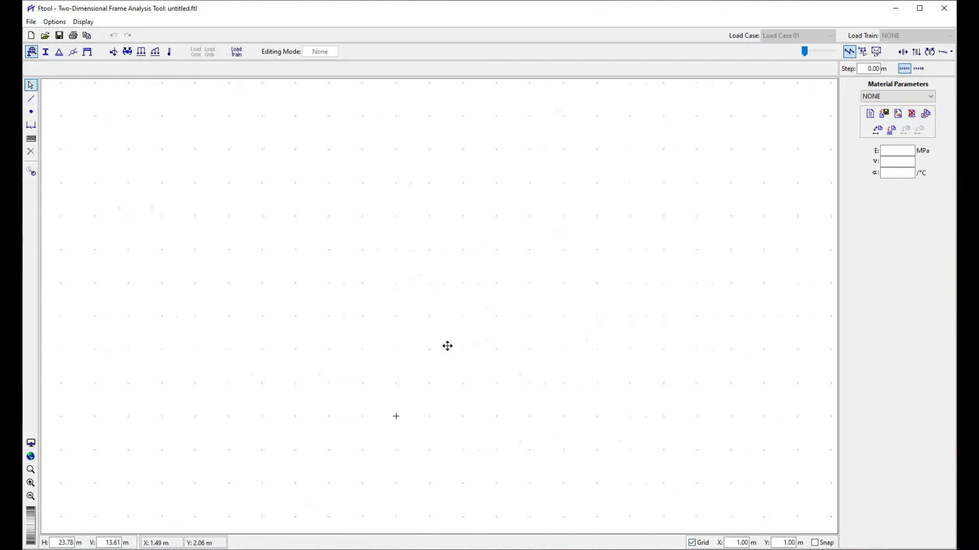
# - Switch the drawing area to a black background
pyautogui.moveTo(259, 287); pyautogui.dragTo(352, 400)
pyautogui.moveTo(410, 369)
pyautogui.mouseDown()
pyautogui.moveTo(358, 319)
pyautogui.moveTo(384, 409)
pyautogui.moveTo(362, 281)
pyautogui.moveTo(278, 390)
pyautogui.moveTo(369, 256)
pyautogui.moveTo(428, 363)
pyautogui.moveTo(256, 365)
pyautogui.moveTo(501, 329)
pyautogui.mouseUp()
pyautogui.scroll(-5, 474, 344)
pyautogui.scroll(2, 474, 340)
pyautogui.moveTo(349, 233); pyautogui.dragTo(624, 368)
pyautogui.moveTo(301, 237); pyautogui.dragTo(624, 404)
pyautogui.moveTo(559, 414); pyautogui.dragTo(362, 270)
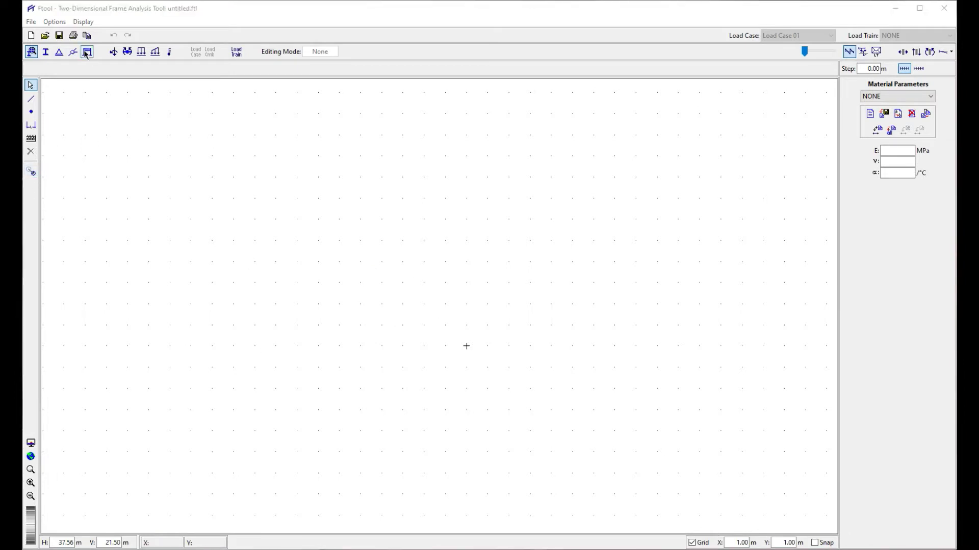
pyautogui.click(88, 20)
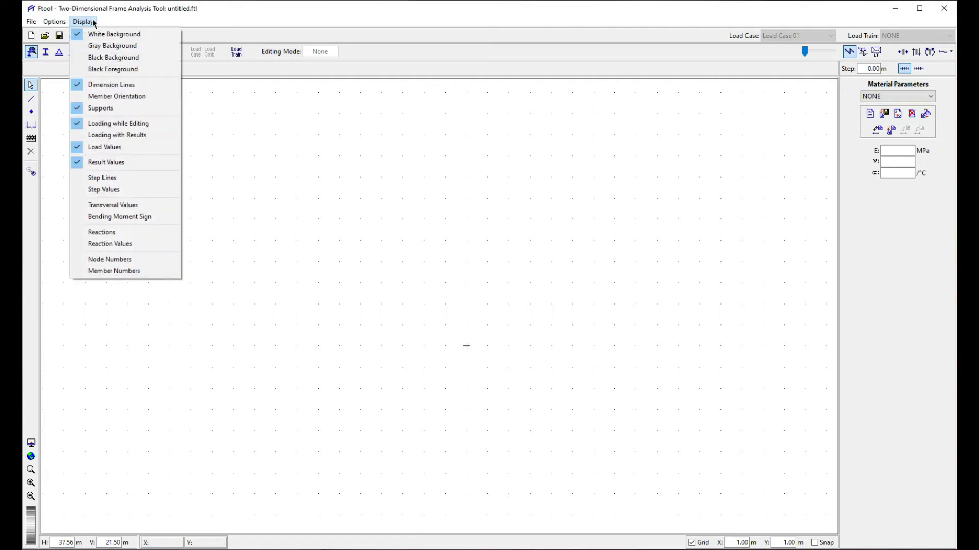
pyautogui.click(132, 59)
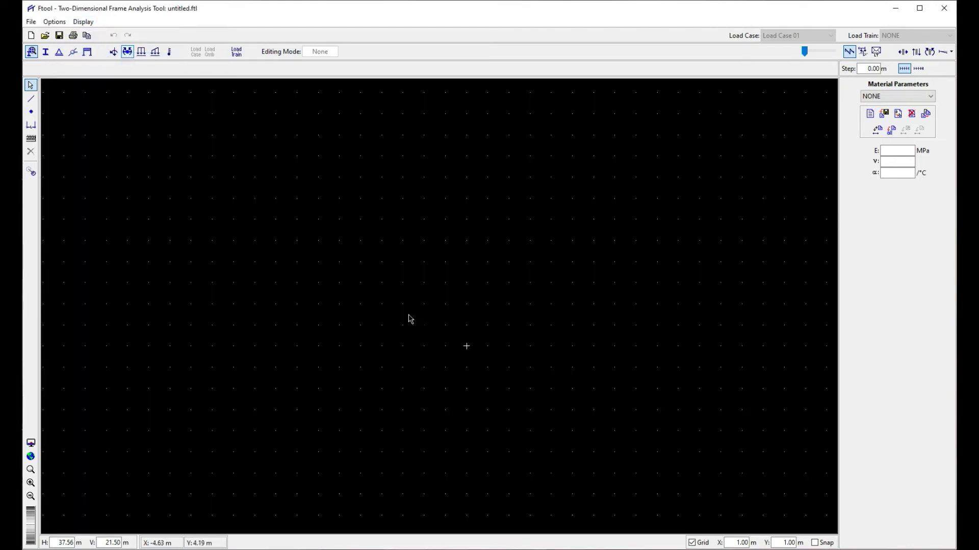
pyautogui.scroll(8, 533, 350)
pyautogui.click(790, 543)
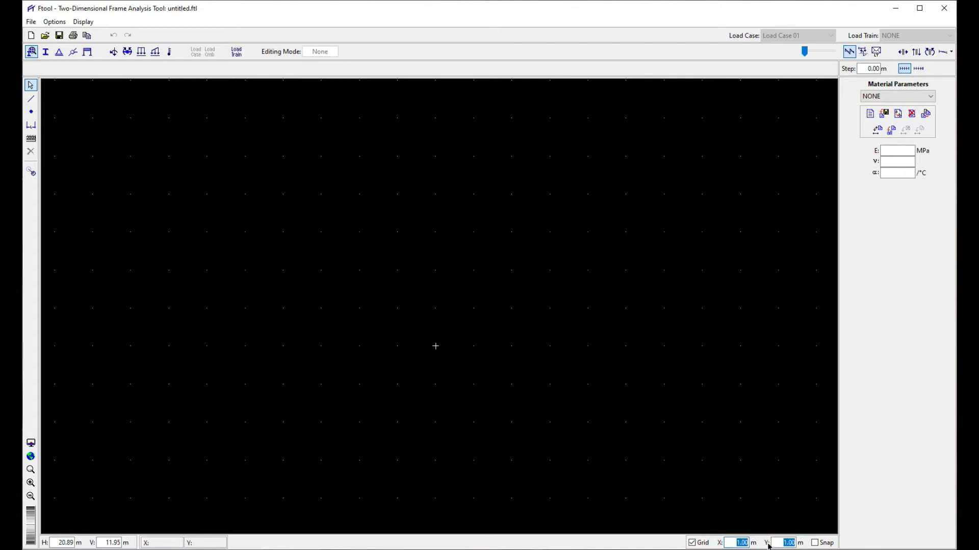
pyautogui.click(730, 542)
pyautogui.doubleClick(731, 542)
pyautogui.click(32, 116)
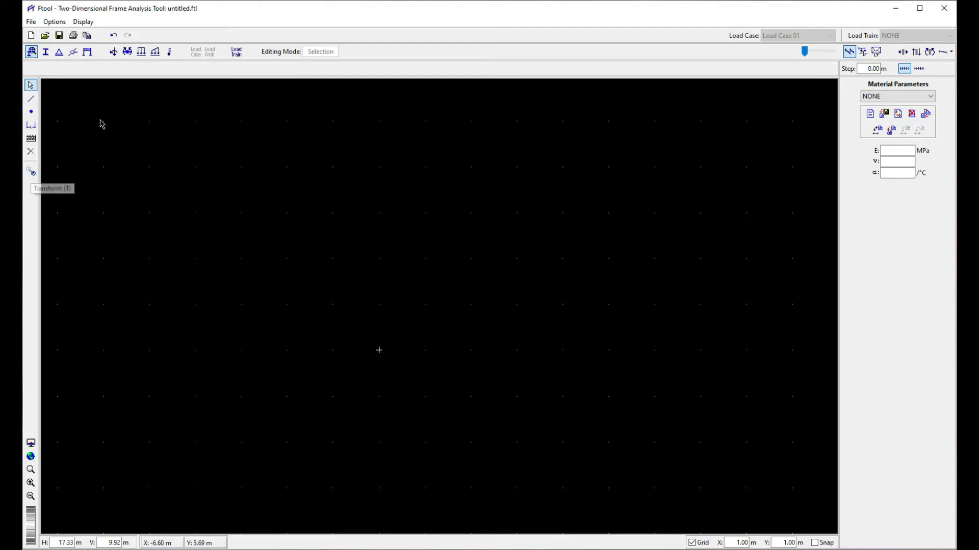
# - Draw a horizontal member 3 m long along the grid, starting at the origin
pyautogui.scroll(1, 342, 331)
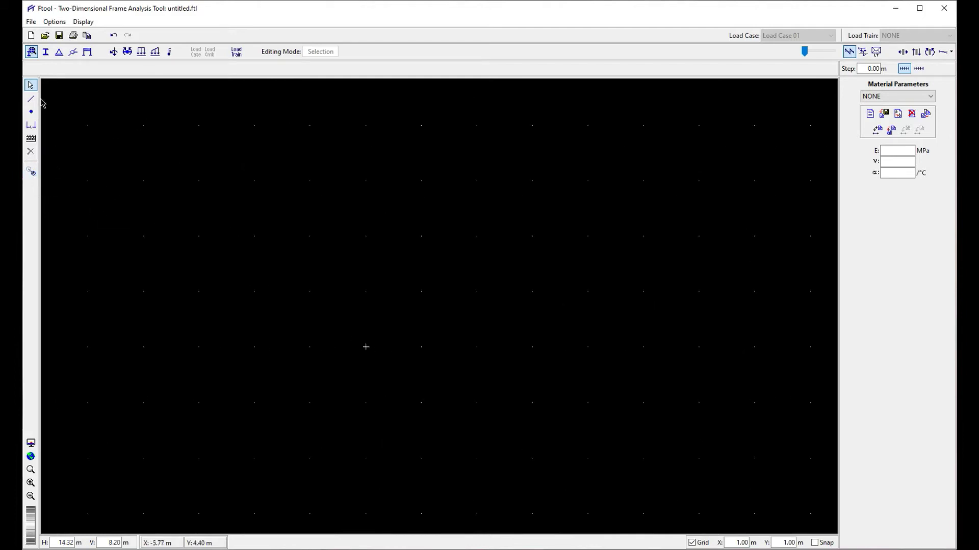
pyautogui.click(31, 99)
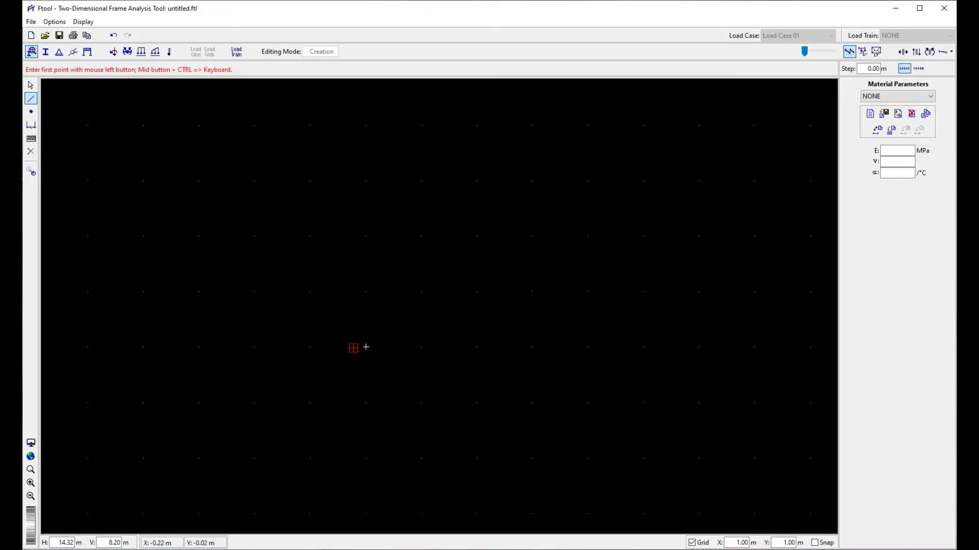
pyautogui.click(365, 347)
pyautogui.click(533, 347)
# - Select the horizontal member with a selection window and enable transform for it
pyautogui.click(31, 84)
pyautogui.moveTo(264, 275); pyautogui.dragTo(656, 408)
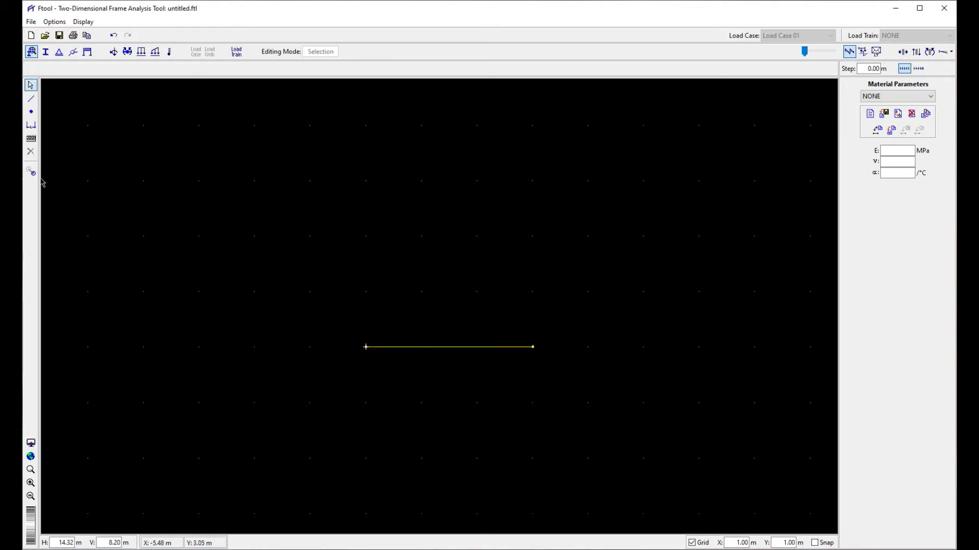
pyautogui.moveTo(231, 252); pyautogui.dragTo(534, 361)
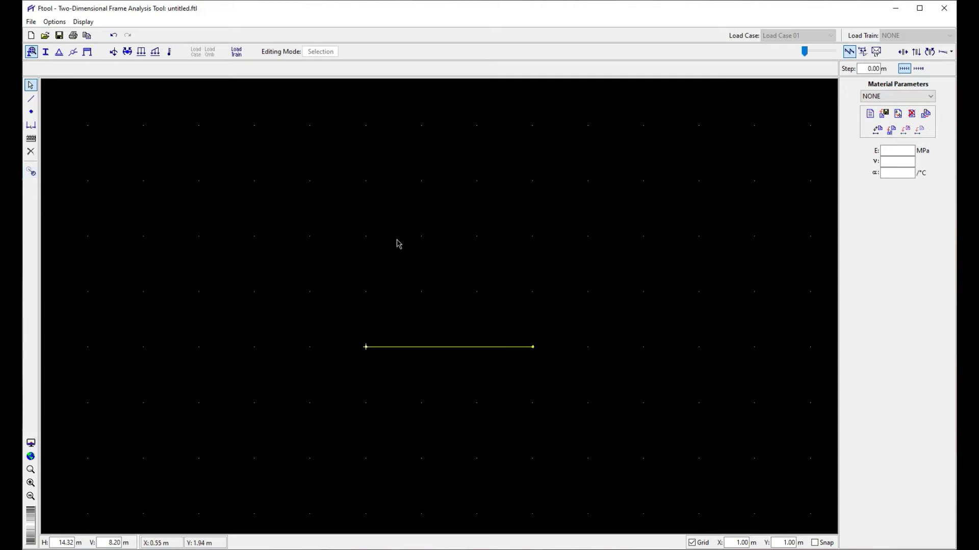
pyautogui.click(31, 172)
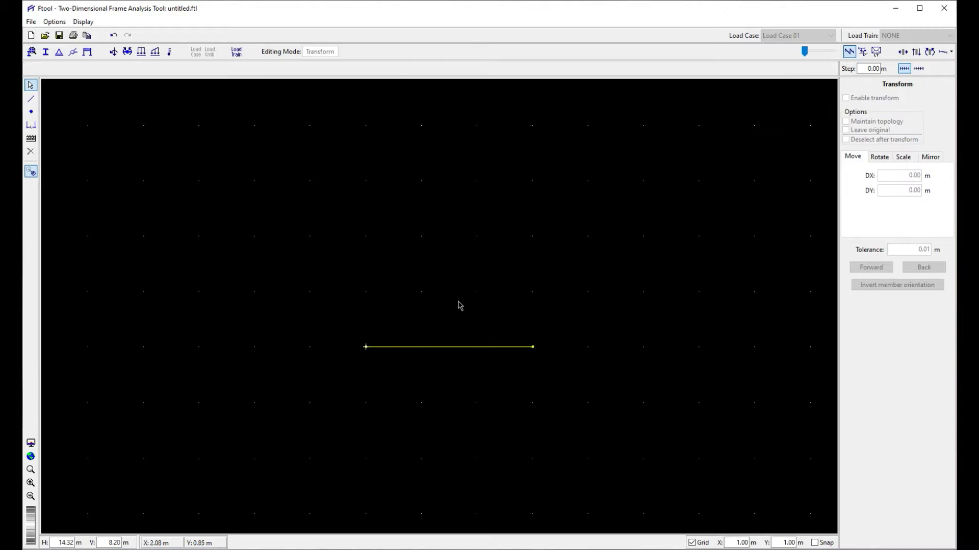
pyautogui.scroll(1, 455, 359)
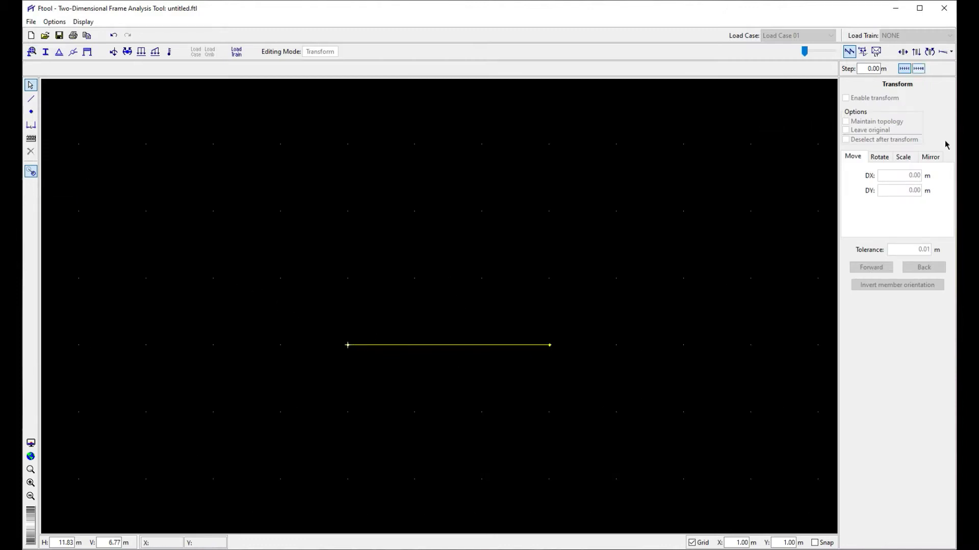
pyautogui.moveTo(306, 299); pyautogui.dragTo(629, 371)
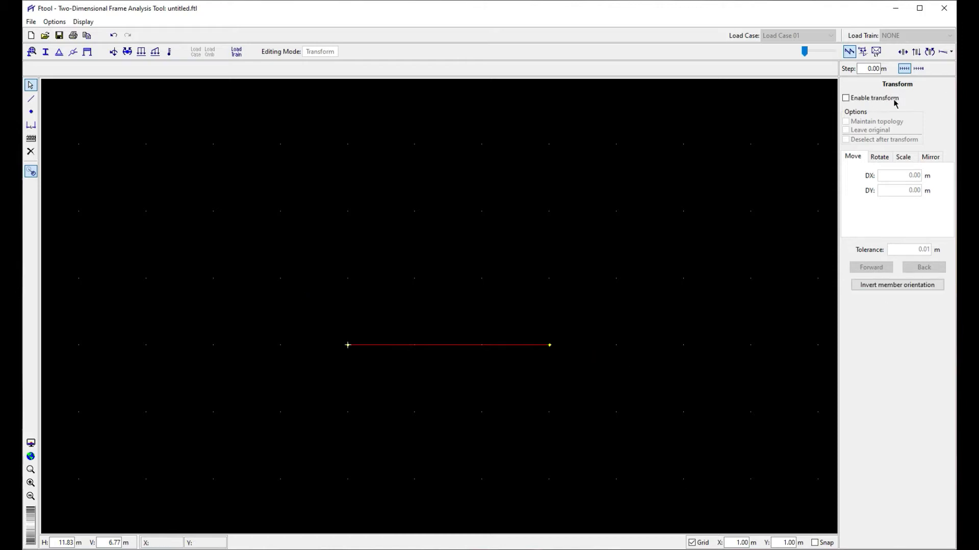
pyautogui.click(845, 98)
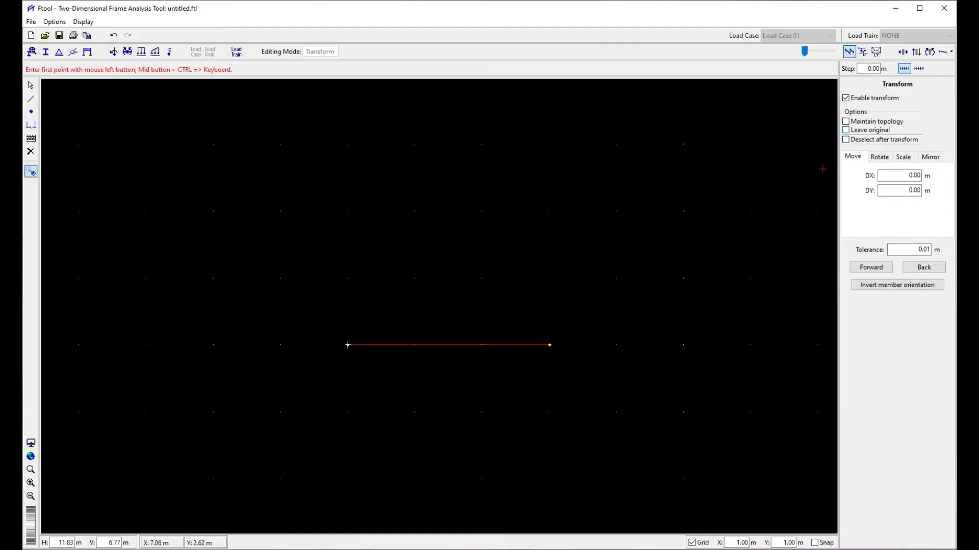
# - Look through the Rotate, Scale and Mirror transform options and return to the Move options
pyautogui.click(878, 157)
pyautogui.click(903, 157)
pyautogui.click(931, 157)
pyautogui.click(904, 157)
pyautogui.click(879, 157)
pyautogui.click(861, 160)
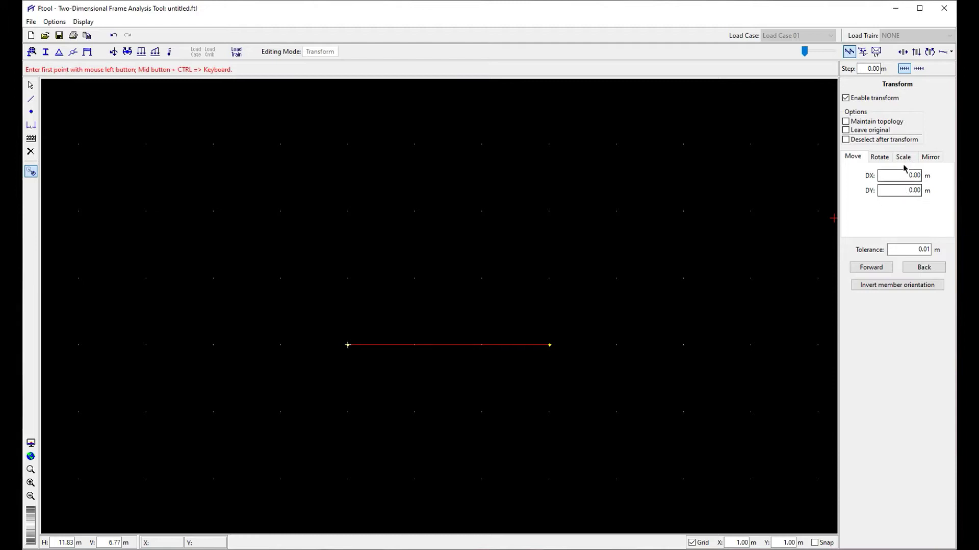
# - Move the selected member forward with DX 2.00 m and DY 0.00 m, and shift it back by the same distance
pyautogui.click(899, 194)
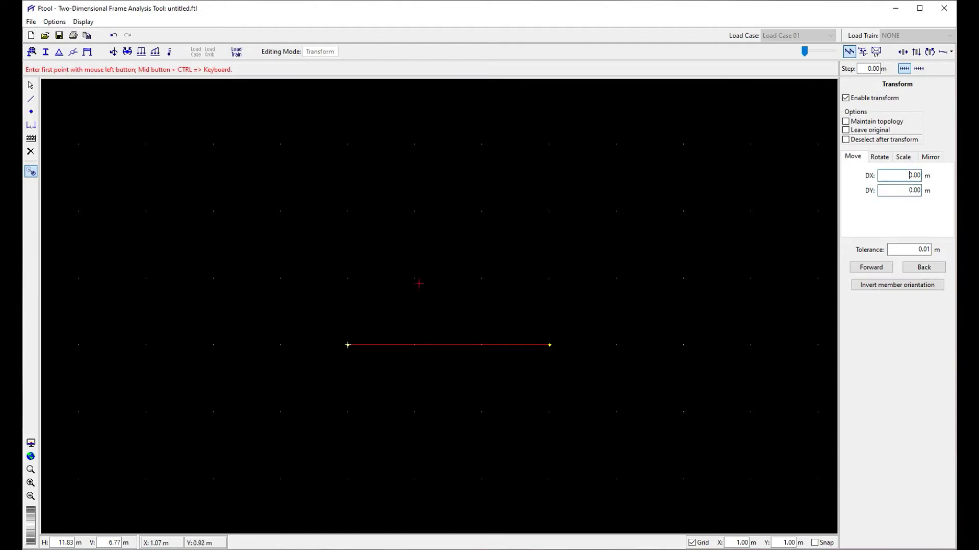
pyautogui.click(893, 176)
pyautogui.moveTo(892, 175); pyautogui.dragTo(924, 178)
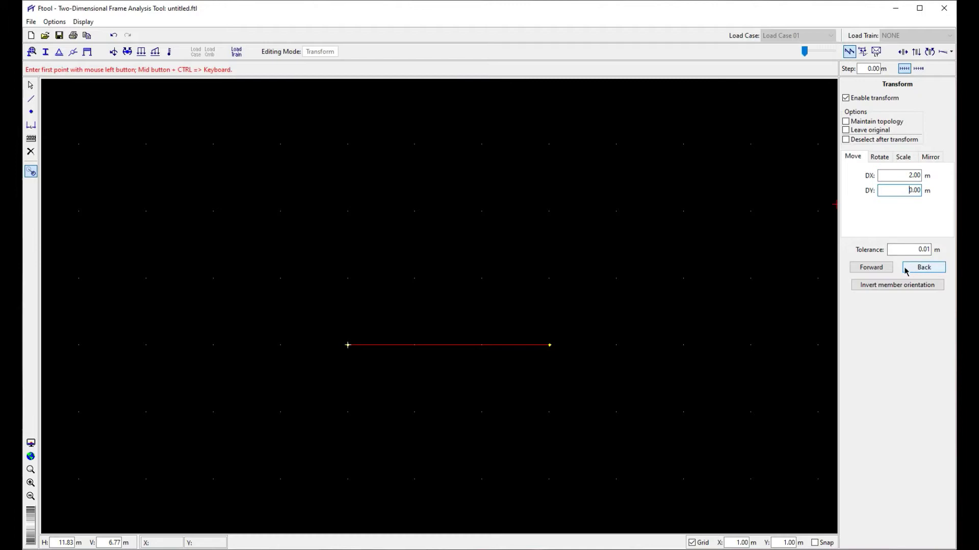
pyautogui.click(873, 270)
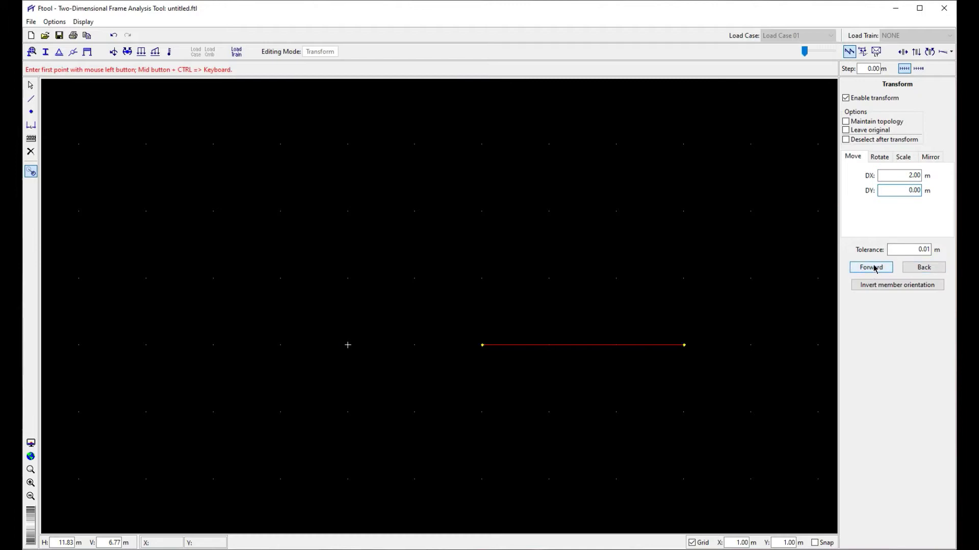
pyautogui.click(922, 269)
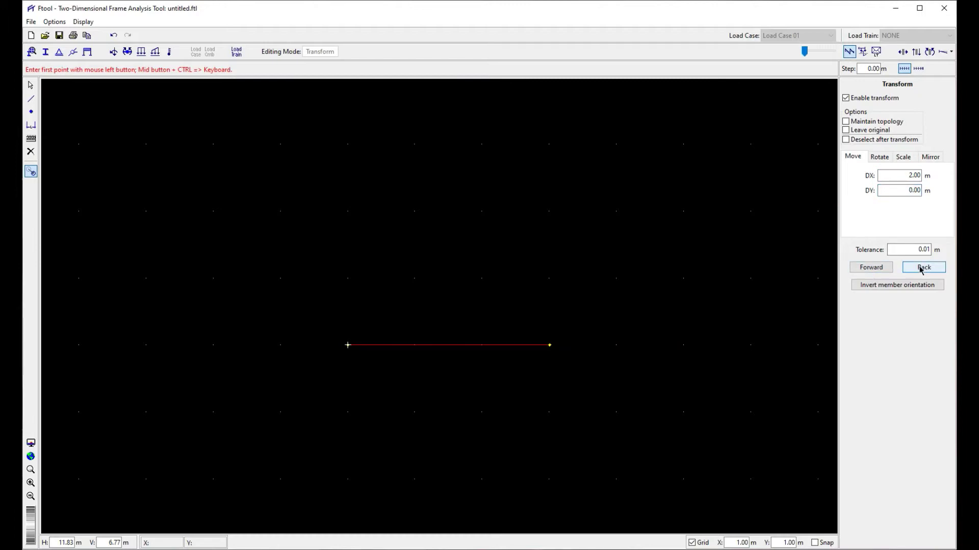
# - Shift the selected member back and forth horizontally again, keeping DX at 2.00 m and DY at 0.00 m
pyautogui.click(900, 176)
pyautogui.click(902, 192)
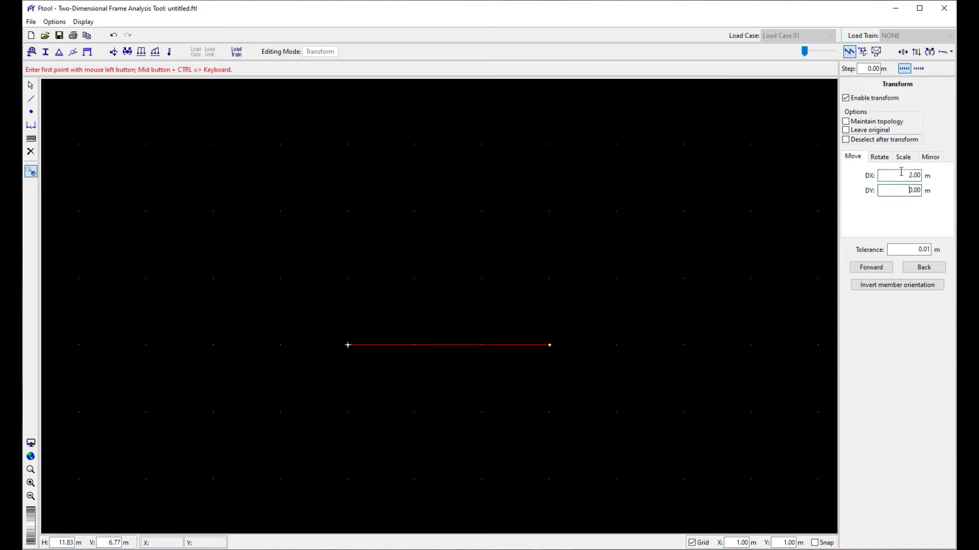
pyautogui.click(873, 267)
pyautogui.click(922, 267)
pyautogui.click(922, 267)
pyautogui.click(922, 267)
pyautogui.click(889, 270)
pyautogui.click(889, 270)
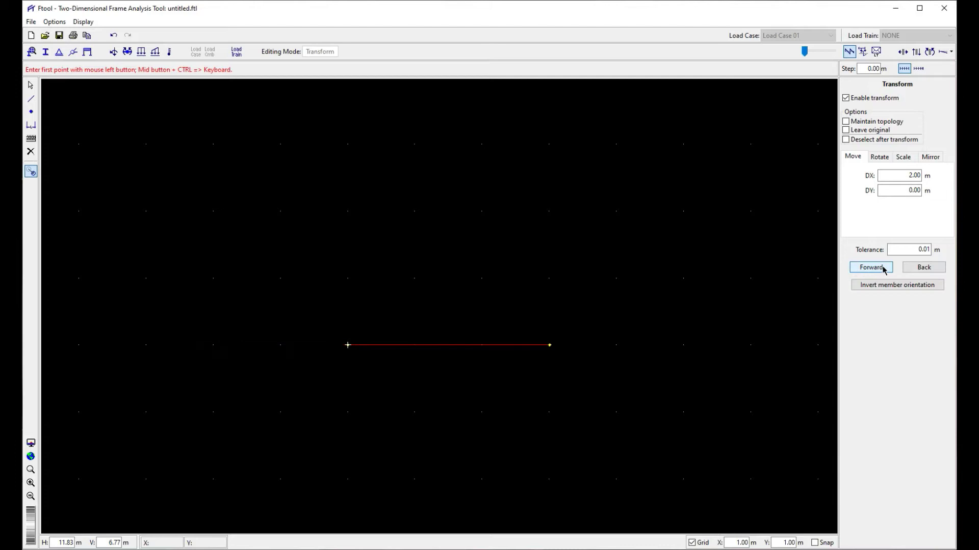
# - Set DY to 1 m with DX at 2.00 m, and move the member diagonally forward and back
pyautogui.doubleClick(887, 192)
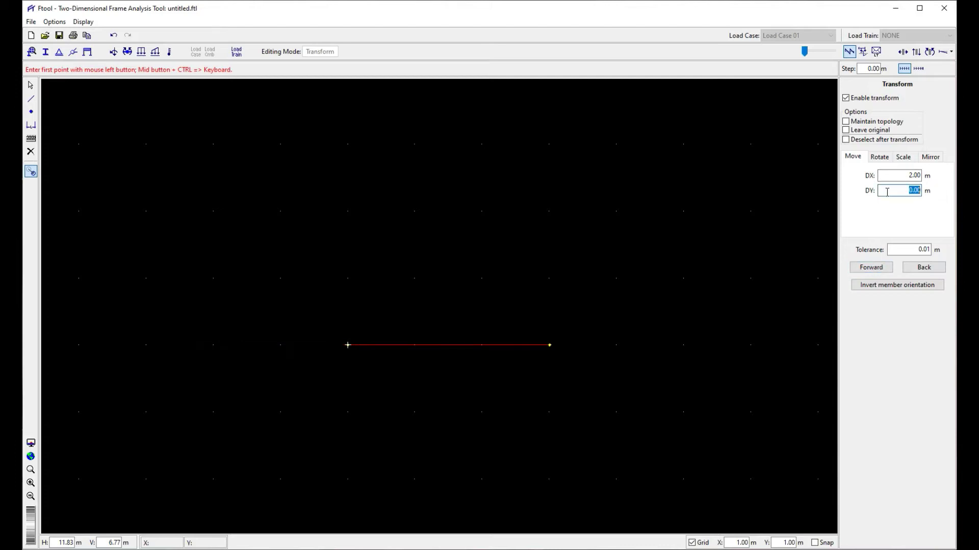
pyautogui.write('1')
pyautogui.click(876, 270)
pyautogui.click(907, 269)
pyautogui.click(907, 269)
pyautogui.click(908, 269)
pyautogui.click(879, 272)
pyautogui.click(880, 271)
# - Try moving the member graphically by picking start and end points 1 m apart horizontally on the grid
pyautogui.click(482, 278)
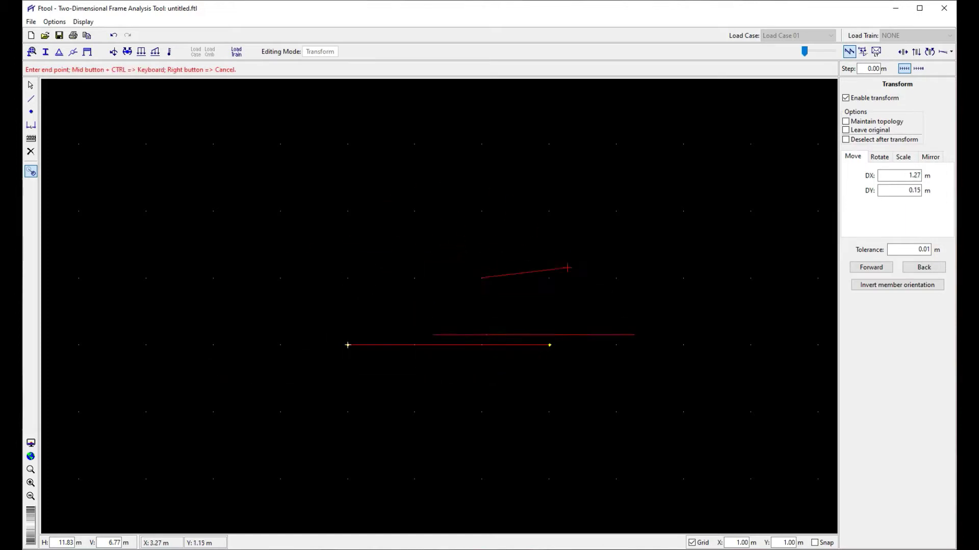
pyautogui.click(347, 278)
pyautogui.click(348, 278)
pyautogui.click(414, 278)
pyautogui.click(415, 277)
pyautogui.click(466, 280)
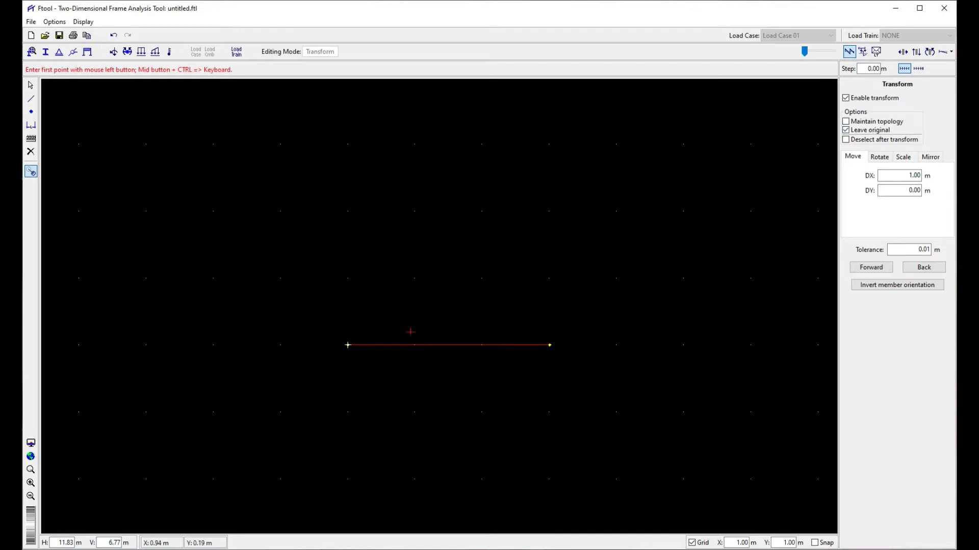
# - Copy the member by 1.00 m in X and Y, leaving the original, and copy the upper member 2.00 m down
pyautogui.click(347, 345)
pyautogui.click(415, 277)
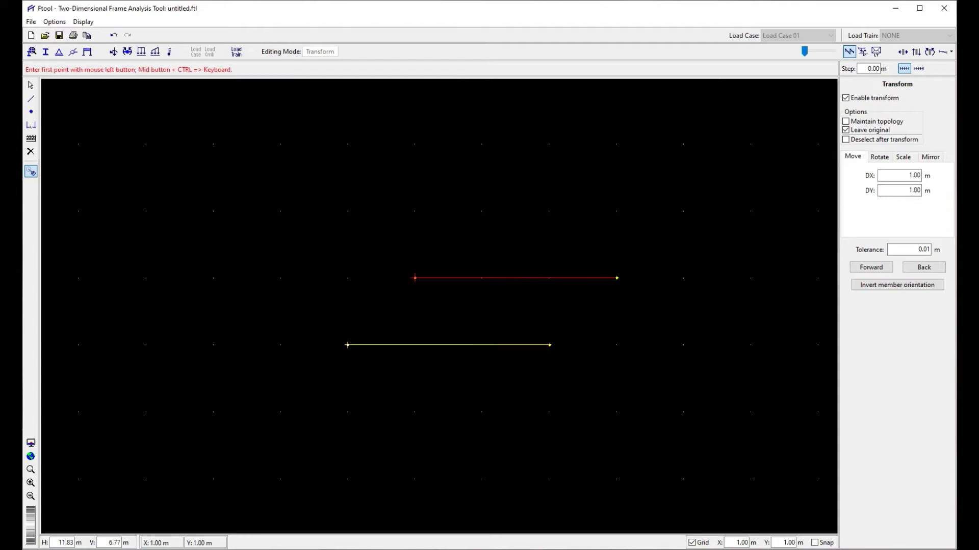
pyautogui.click(415, 278)
pyautogui.click(415, 412)
# - Undo both member copies and clear the selection
pyautogui.hotkey('ctrl', 'z')
pyautogui.hotkey('ctrl', 'z')
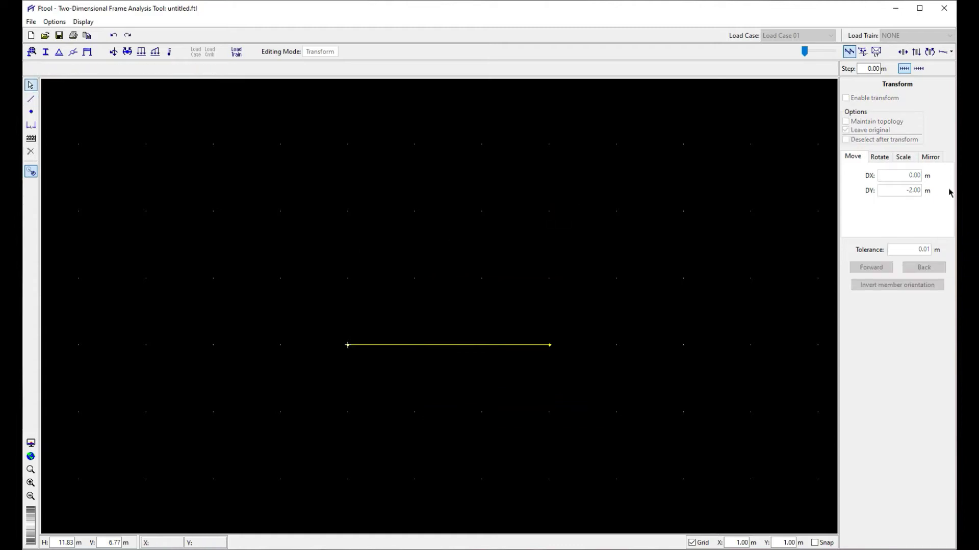
pyautogui.moveTo(280, 295); pyautogui.dragTo(560, 368)
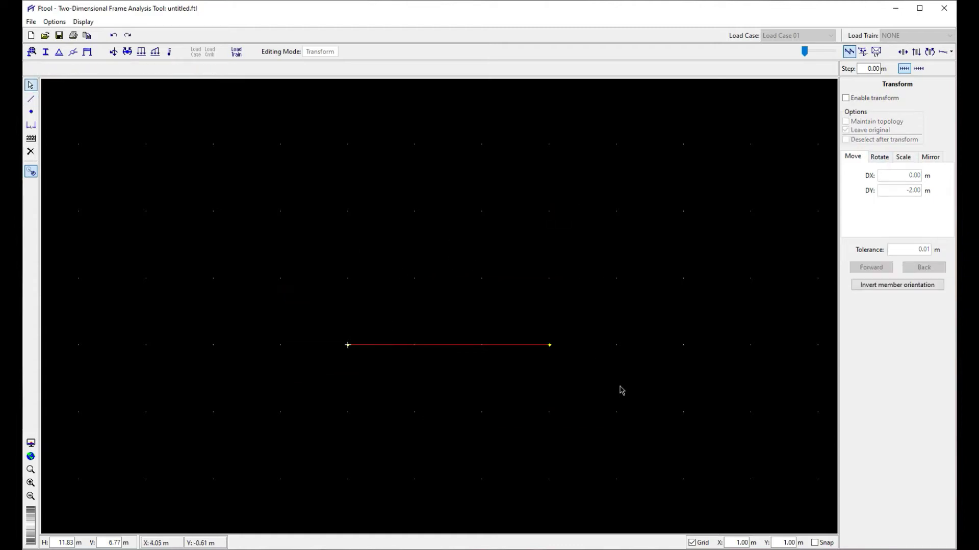
pyautogui.click(627, 337)
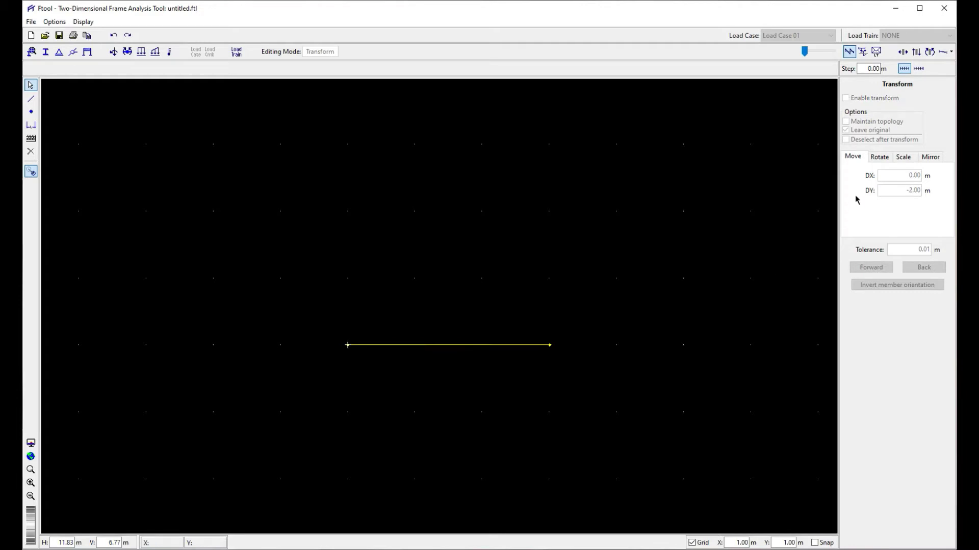
# - Enable the Rotate transform for the horizontal member, with its center at the origin and an angle of 45 degrees
pyautogui.click(879, 158)
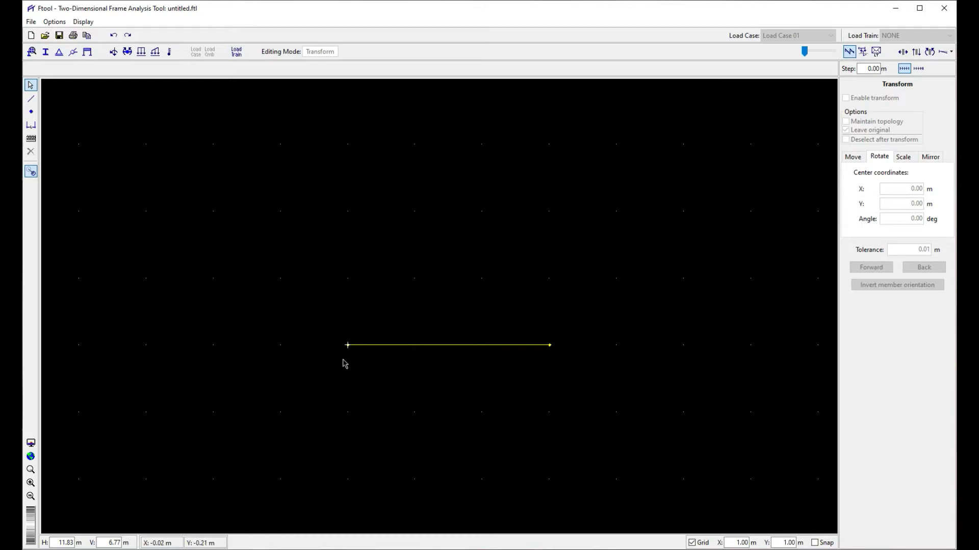
pyautogui.moveTo(273, 305); pyautogui.dragTo(600, 404)
pyautogui.click(846, 98)
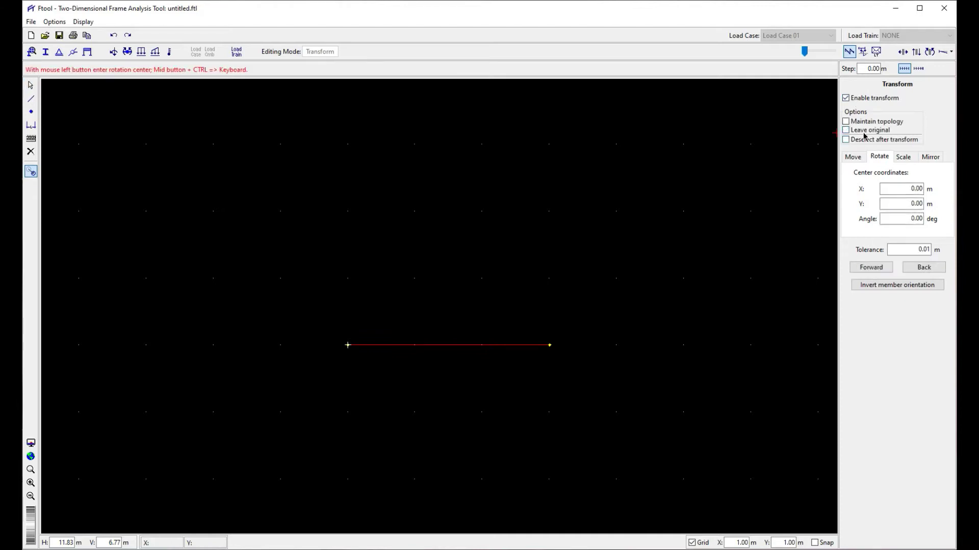
pyautogui.click(900, 204)
pyautogui.click(898, 220)
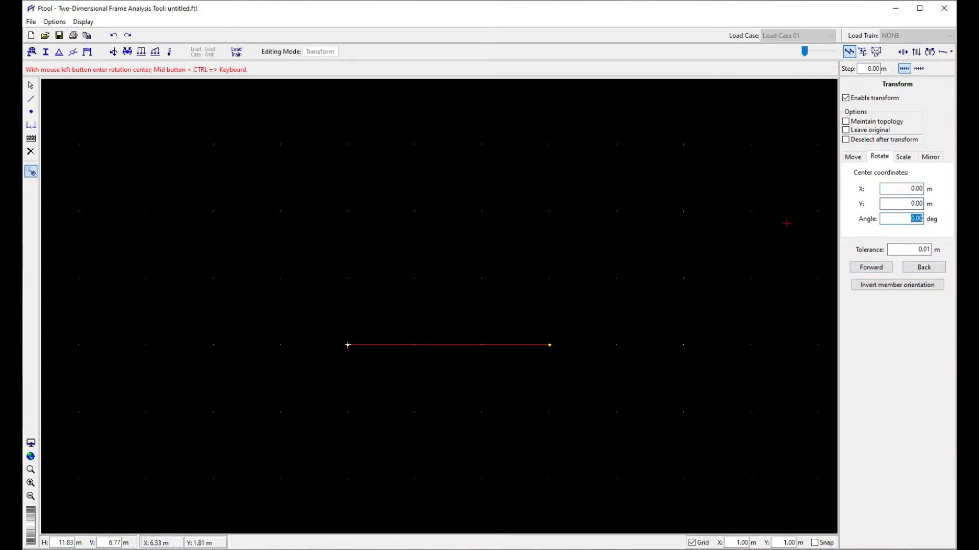
pyautogui.write('45')
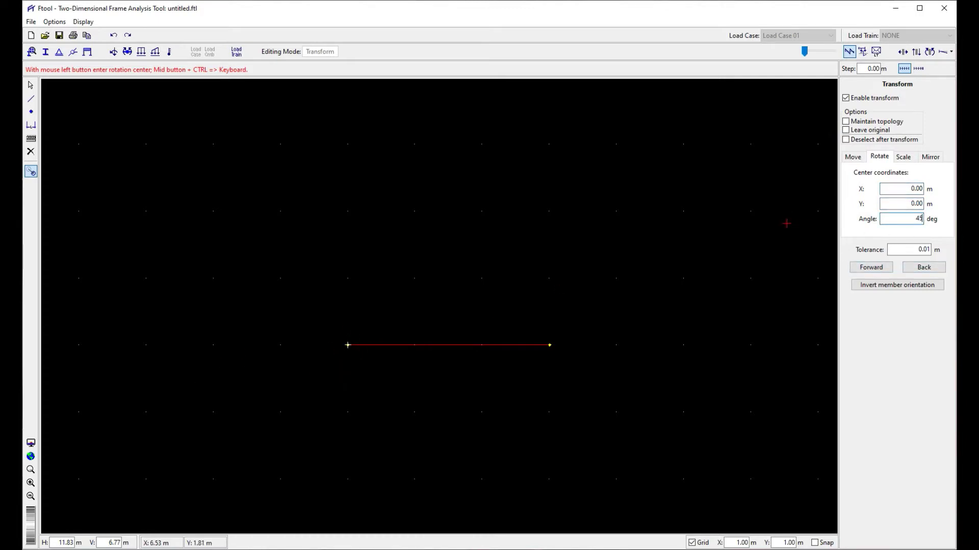
# - Rotate the member about the origin in 45-degree increments, backward through a full turn and then forward and back
pyautogui.click(916, 272)
pyautogui.click(908, 270)
pyautogui.click(909, 269)
pyautogui.click(912, 267)
pyautogui.click(912, 267)
pyautogui.click(913, 268)
pyautogui.click(912, 267)
pyautogui.click(912, 268)
pyautogui.click(887, 270)
pyautogui.click(888, 270)
pyautogui.click(919, 275)
pyautogui.click(918, 272)
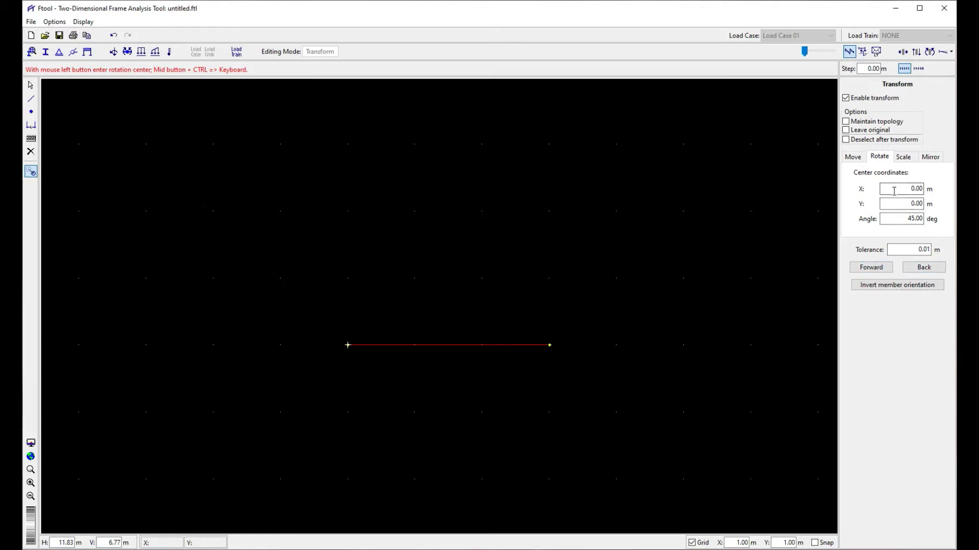
# - Make three copies of the member rotated in 45-degree increments about X 1.50 m, Y 0.00 m, leaving the original, and end the transform
pyautogui.click(348, 345)
pyautogui.doubleClick(913, 189)
pyautogui.write('1.5')
pyautogui.click(903, 202)
pyautogui.click(845, 130)
pyautogui.click(920, 268)
pyautogui.click(920, 268)
pyautogui.click(920, 269)
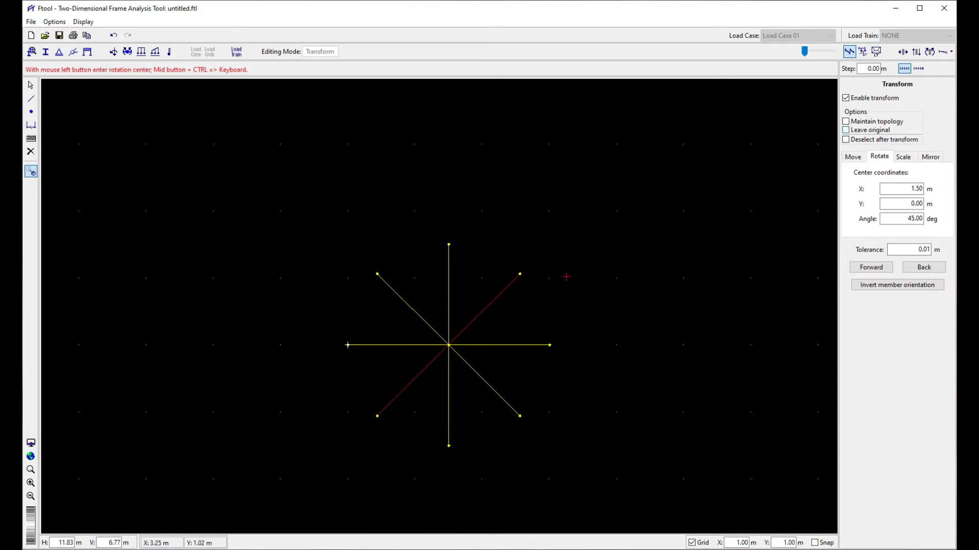
pyautogui.press('Escape')
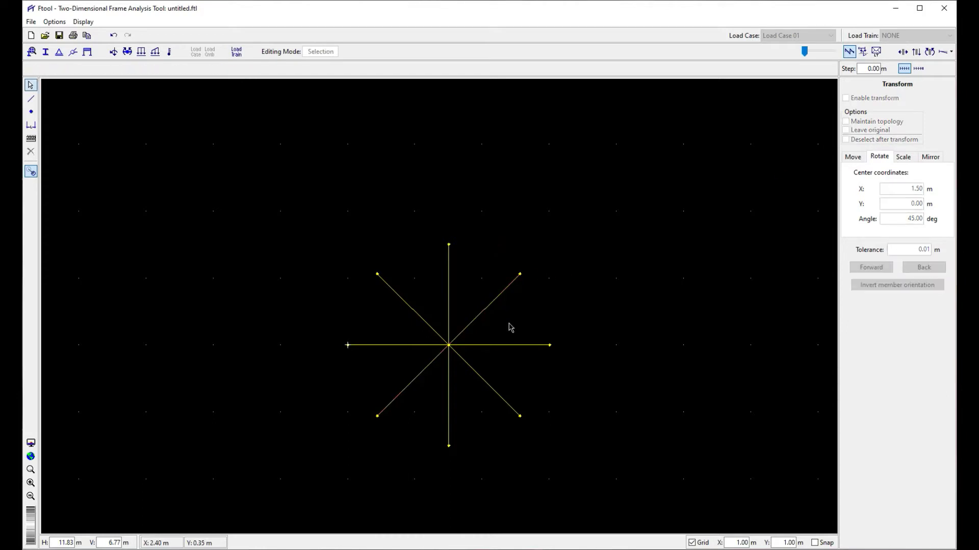
# - Delete the radiating members, keeping only the horizontal segment that starts at the origin
pyautogui.moveTo(534, 307); pyautogui.dragTo(489, 275)
pyautogui.click(444, 264)
pyautogui.press('Delete')
pyautogui.moveTo(536, 357); pyautogui.dragTo(518, 312)
pyautogui.press('Delete')
pyautogui.press('Delete')
pyautogui.moveTo(509, 383); pyautogui.dragTo(392, 371)
pyautogui.press('Delete')
pyautogui.press('Delete')
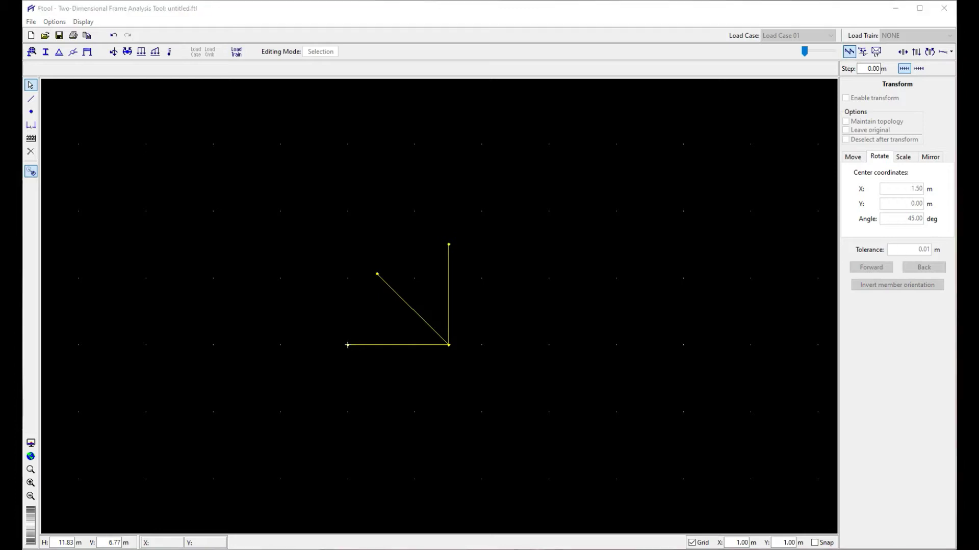
pyautogui.moveTo(508, 319); pyautogui.dragTo(447, 284)
pyautogui.press('Delete')
pyautogui.click(418, 315)
pyautogui.press('Delete')
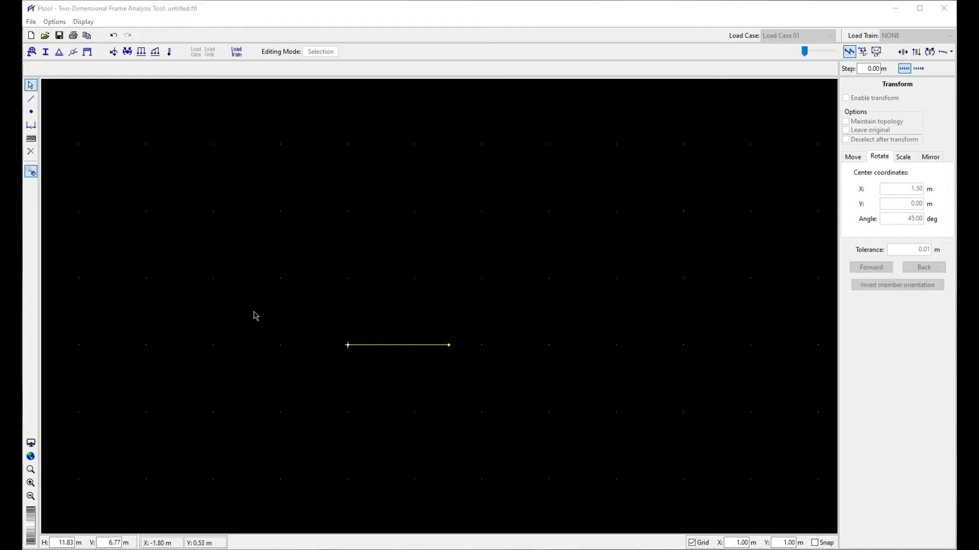
# - Enable the Scale transform for the remaining horizontal member, with its center at the origin and a factor of 2
pyautogui.moveTo(282, 304); pyautogui.dragTo(538, 381)
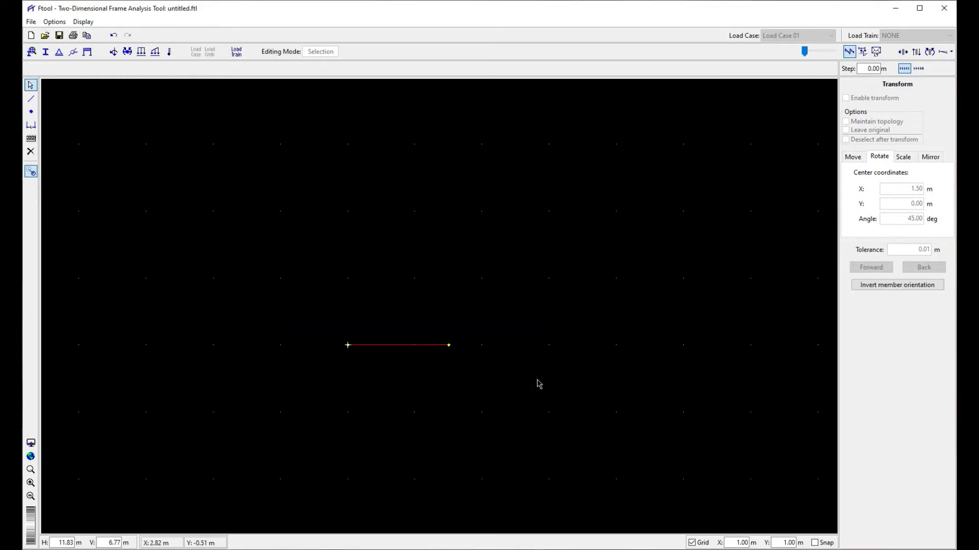
pyautogui.click(904, 161)
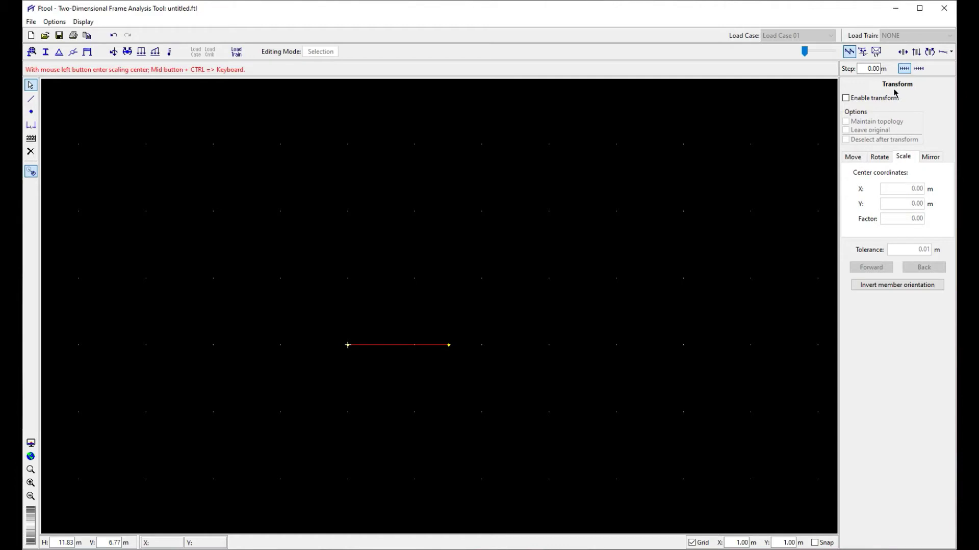
pyautogui.click(846, 98)
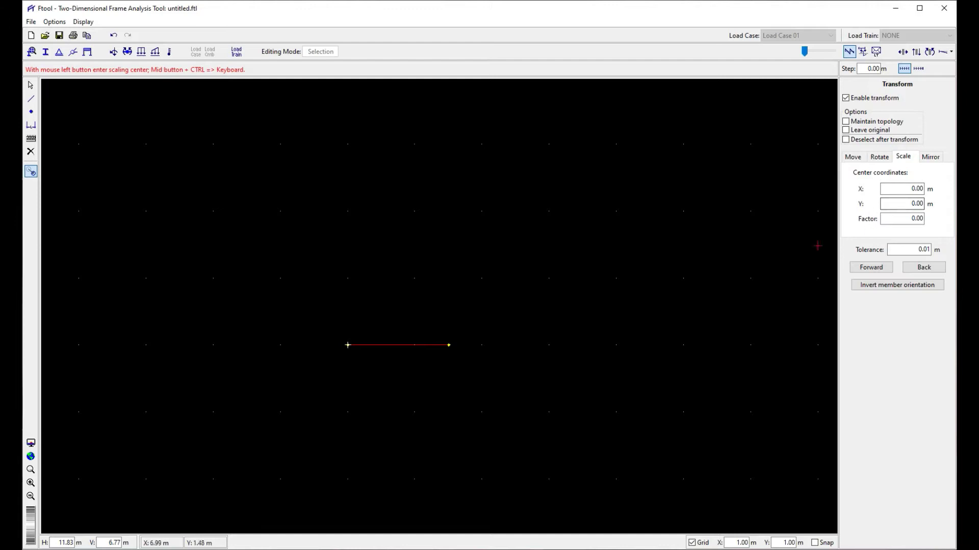
pyautogui.doubleClick(915, 219)
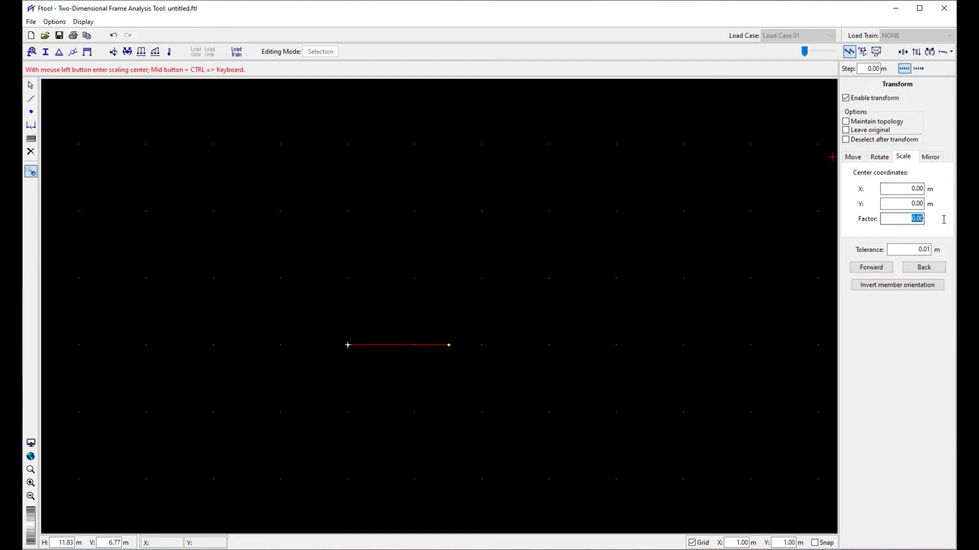
pyautogui.write('2')
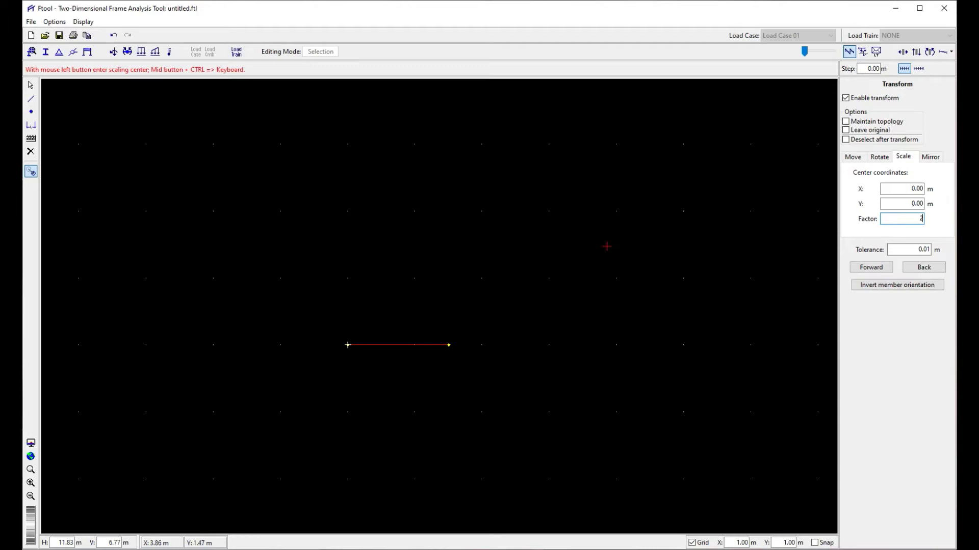
# - Scale the member repeatedly down and up about the origin by the factor of 2
pyautogui.click(914, 269)
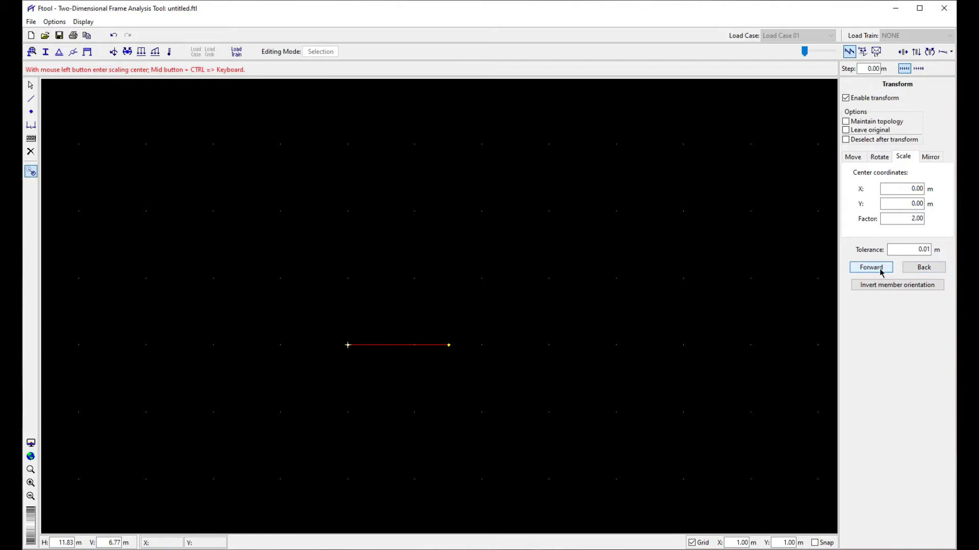
pyautogui.click(880, 273)
pyautogui.click(916, 271)
pyautogui.click(882, 273)
pyautogui.click(883, 274)
pyautogui.click(883, 274)
pyautogui.click(922, 271)
pyautogui.click(923, 271)
pyautogui.click(923, 271)
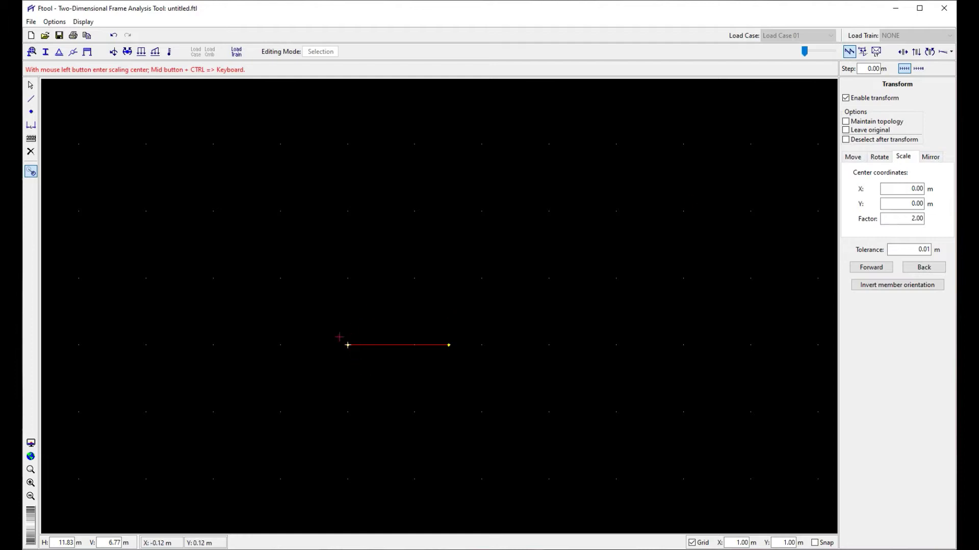
# - Try to scale the member graphically, with its center at the origin and the first scaling point at X -1.00 m, Y 1.00 m
pyautogui.click(347, 345)
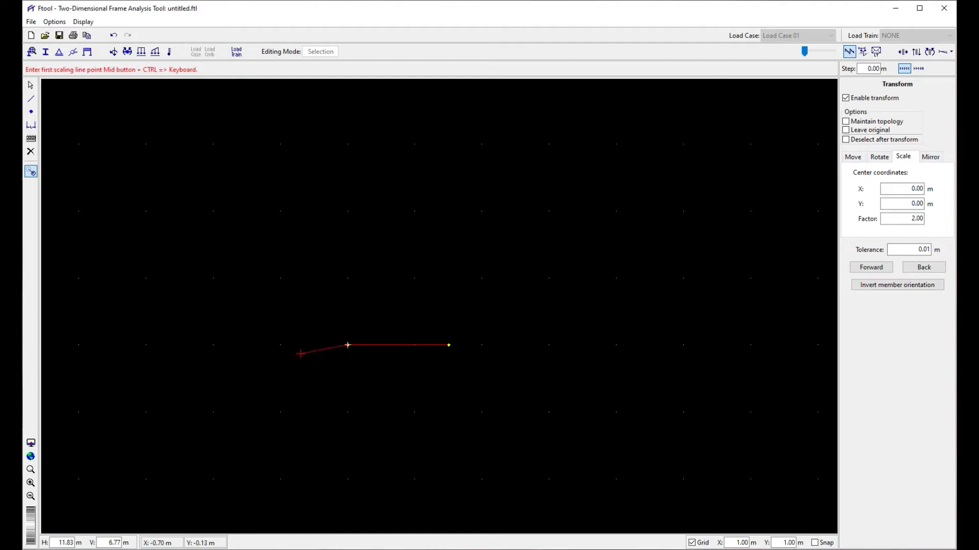
pyautogui.click(279, 278)
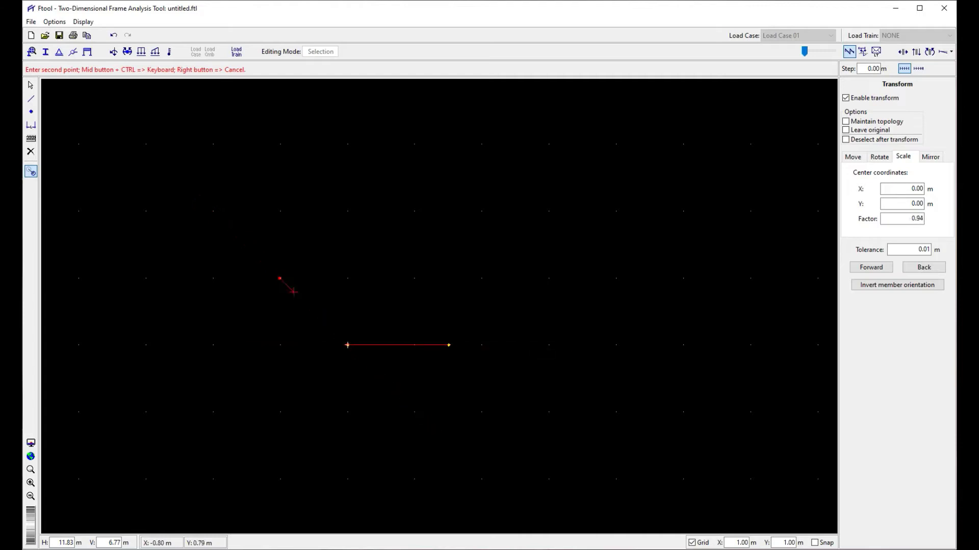
pyautogui.rightClick(280, 278)
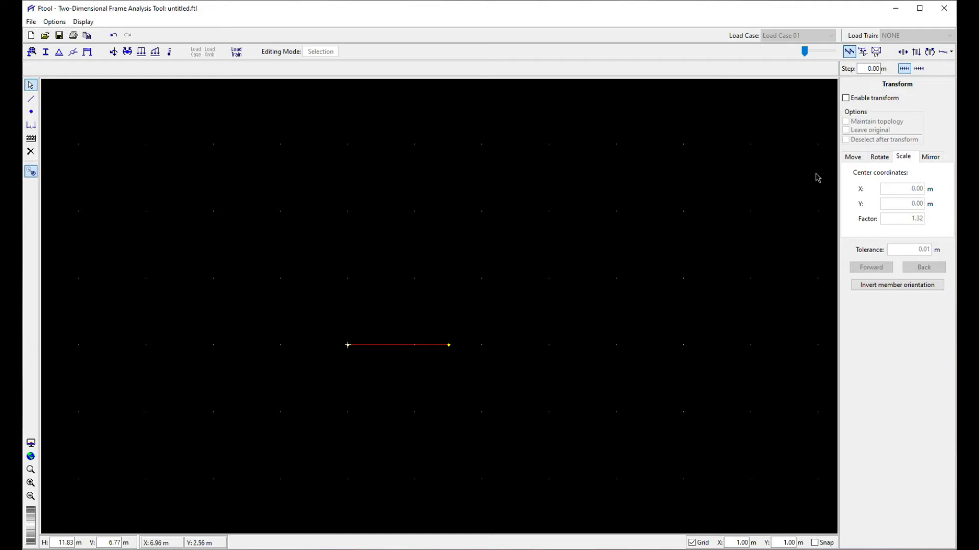
# - Try to mirror the member graphically about a line starting at X -1.00 m, Y 1.00 m
pyautogui.click(931, 157)
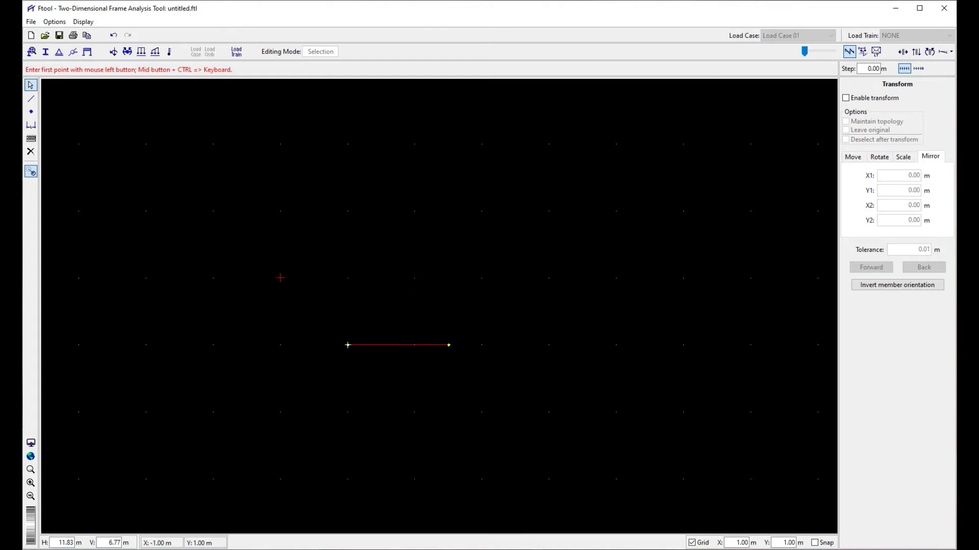
pyautogui.click(348, 345)
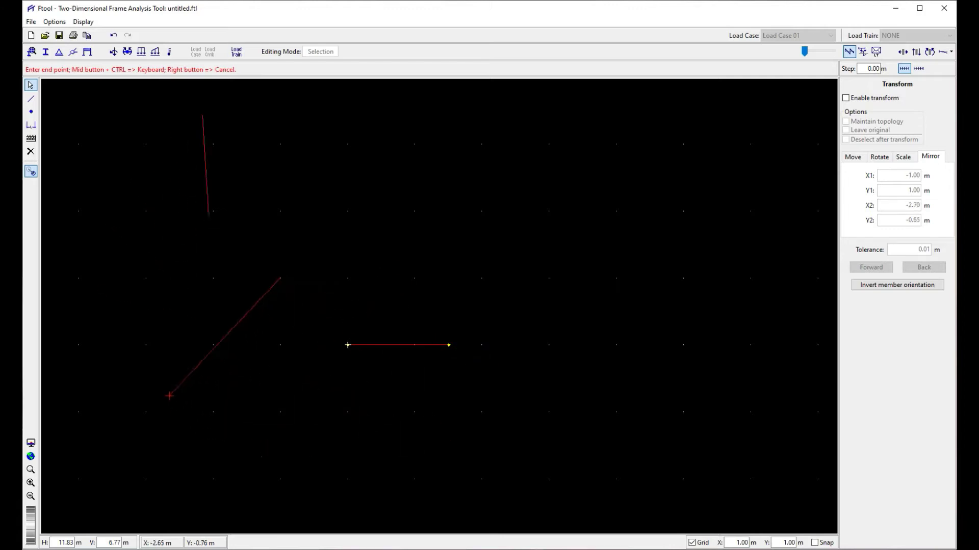
pyautogui.click(549, 278)
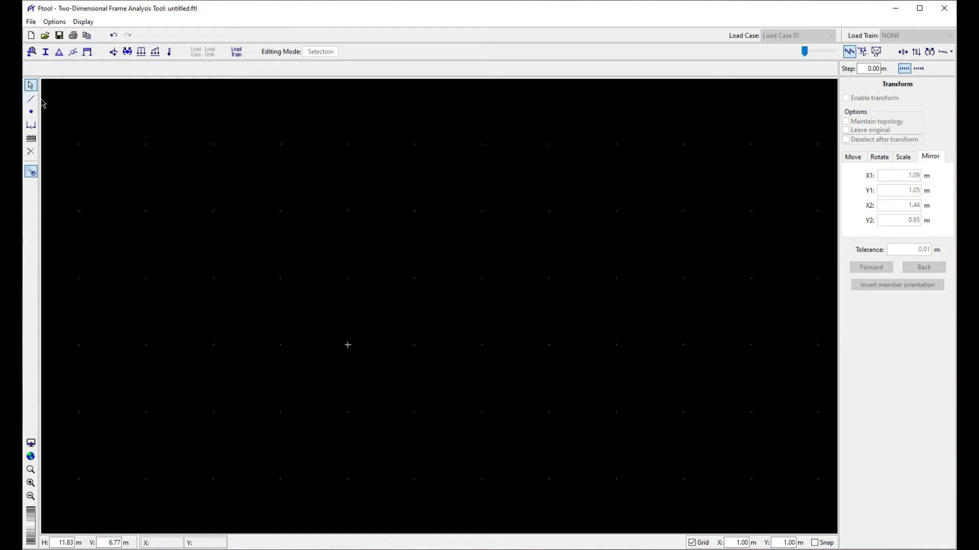
# - Draw a portal frame with two 2 m columns at X -1.00 m and X 1.00 m, joined by a 2 m top beam
pyautogui.click(31, 98)
pyautogui.click(280, 345)
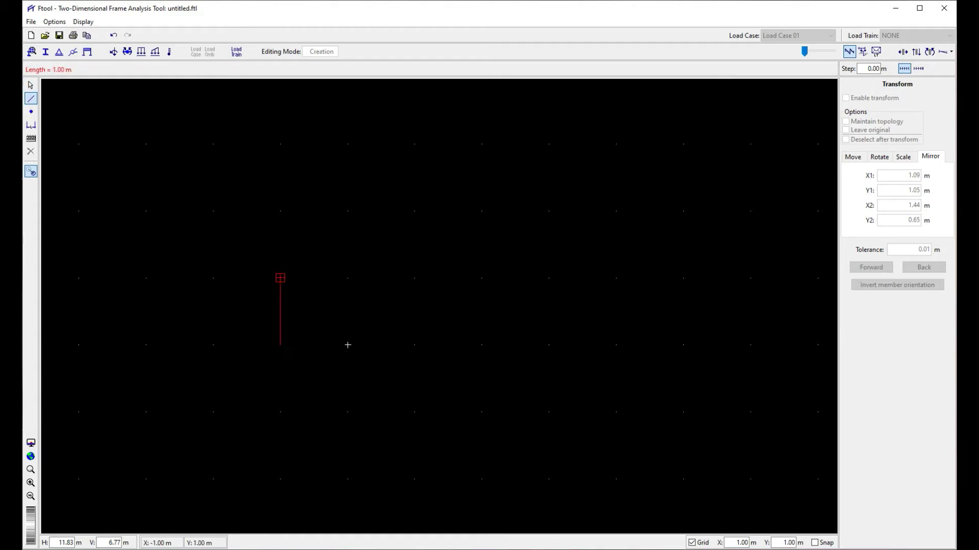
pyautogui.click(281, 210)
pyautogui.click(415, 210)
pyautogui.click(415, 211)
pyautogui.click(415, 345)
pyautogui.click(31, 85)
pyautogui.moveTo(192, 153); pyautogui.dragTo(575, 363)
pyautogui.click(575, 363)
pyautogui.moveTo(247, 164); pyautogui.dragTo(544, 464)
pyautogui.click(293, 295)
pyautogui.moveTo(253, 172); pyautogui.dragTo(506, 418)
pyautogui.click(280, 200)
pyautogui.moveTo(229, 171); pyautogui.dragTo(555, 375)
pyautogui.click(538, 375)
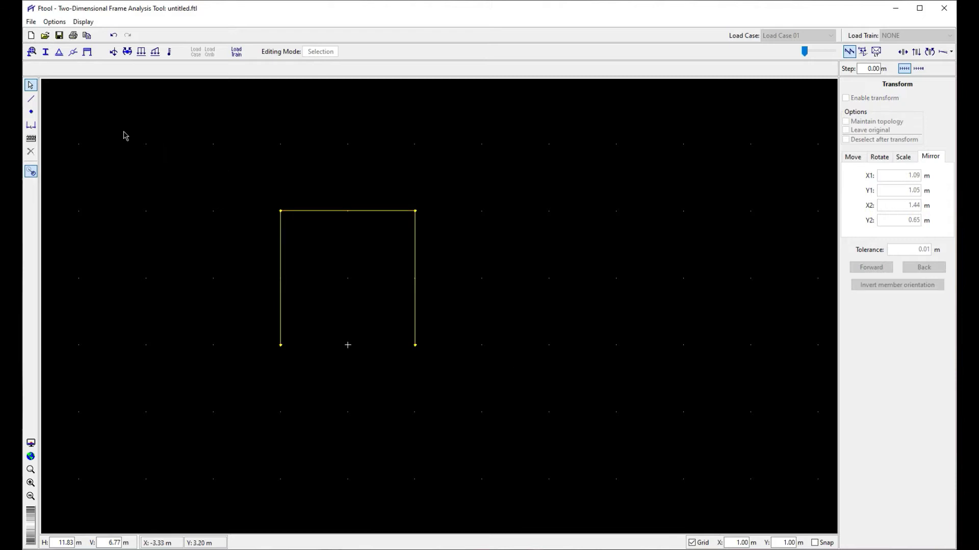
# - Select the whole portal frame and create a material labelled Material 1 of type Generic Isotropic
pyautogui.click(32, 52)
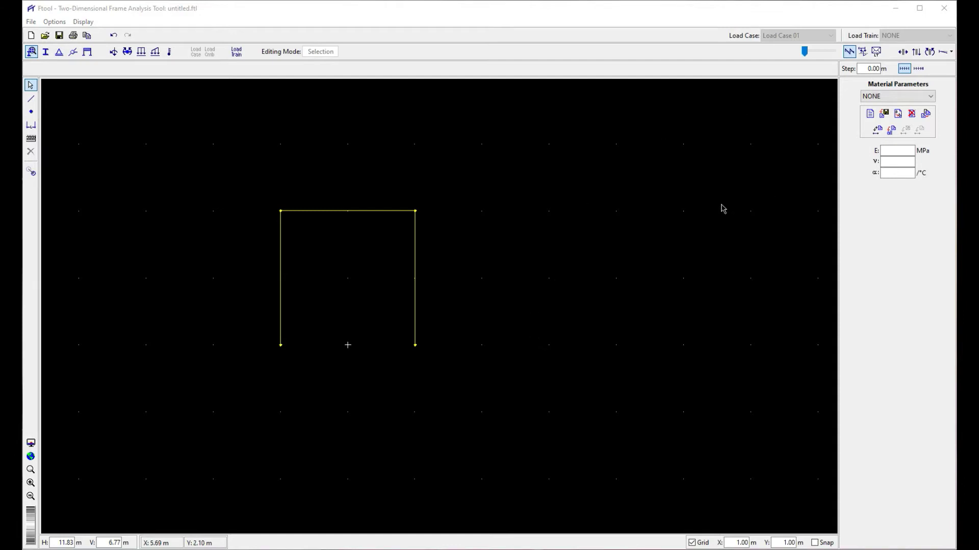
pyautogui.moveTo(237, 162); pyautogui.dragTo(515, 413)
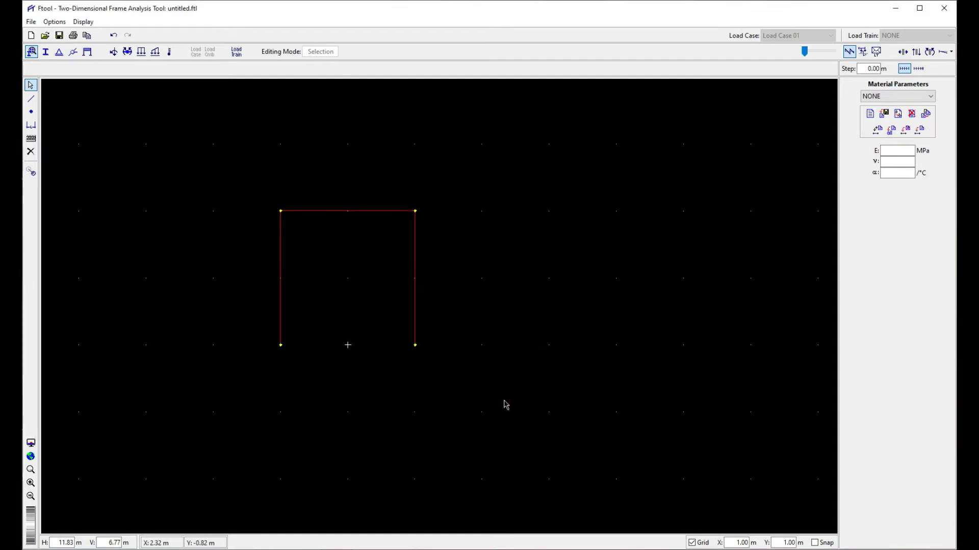
pyautogui.click(869, 113)
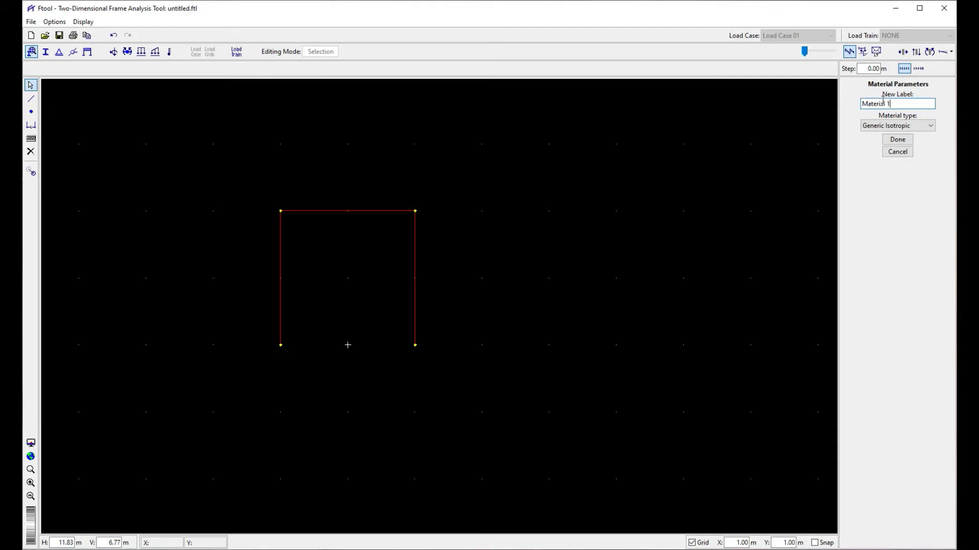
pyautogui.click(899, 130)
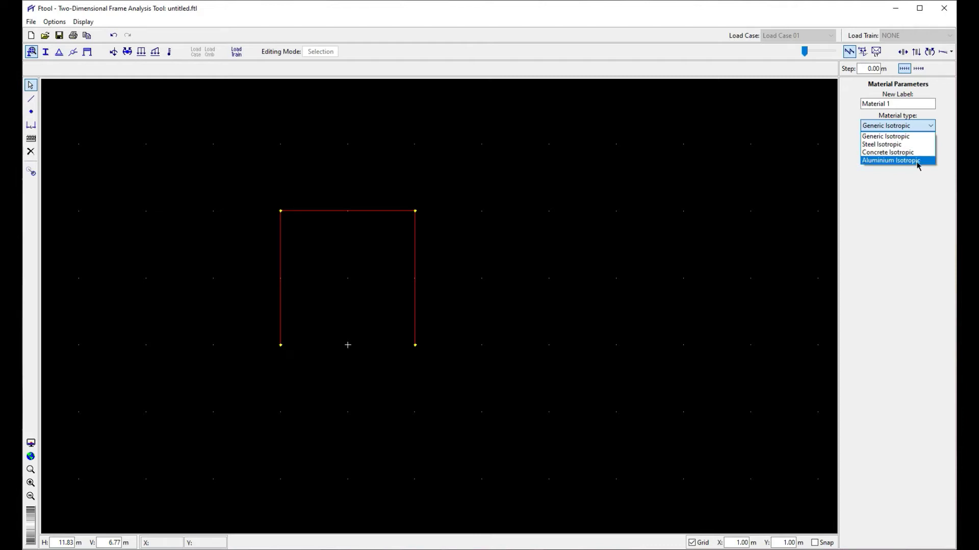
pyautogui.click(915, 136)
pyautogui.click(901, 141)
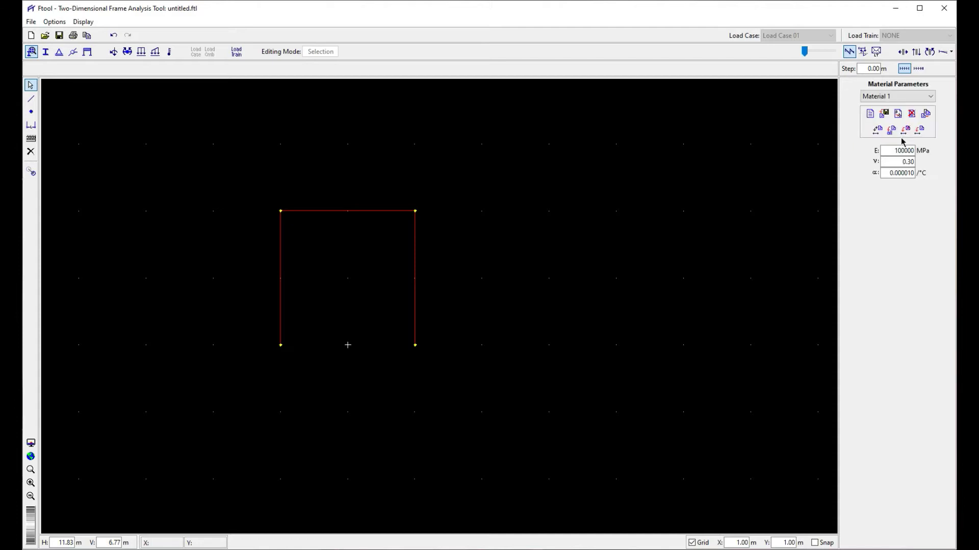
pyautogui.click(909, 151)
pyautogui.click(887, 161)
pyautogui.press('Tab')
pyautogui.click(882, 151)
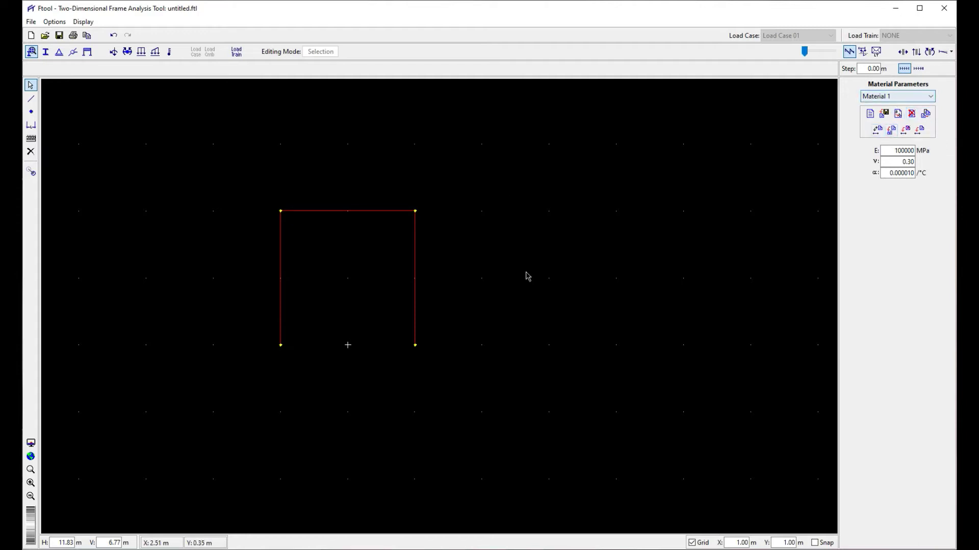
# - Apply Material 1 to the frame's top beam
pyautogui.hotkey('ctrl', 'a')
pyautogui.click(878, 131)
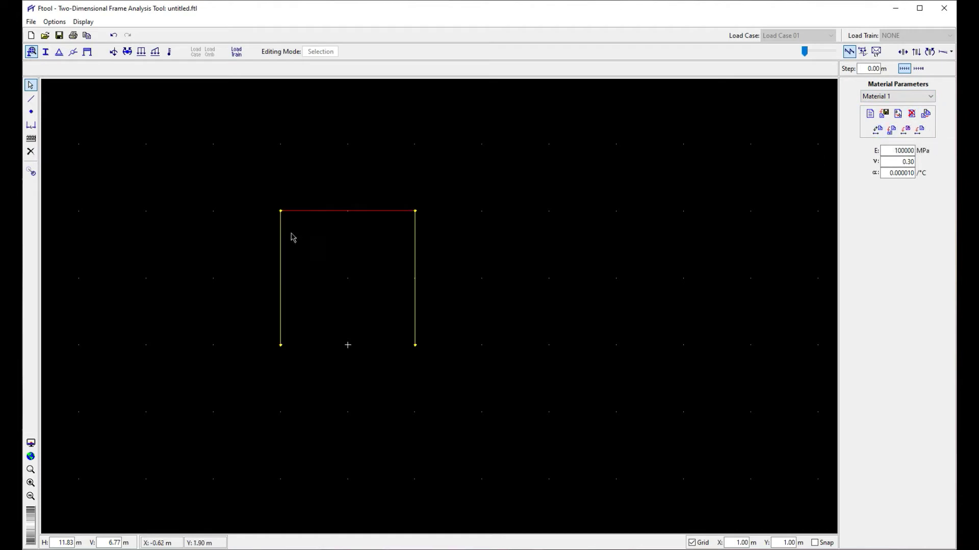
pyautogui.moveTo(237, 181); pyautogui.dragTo(540, 230)
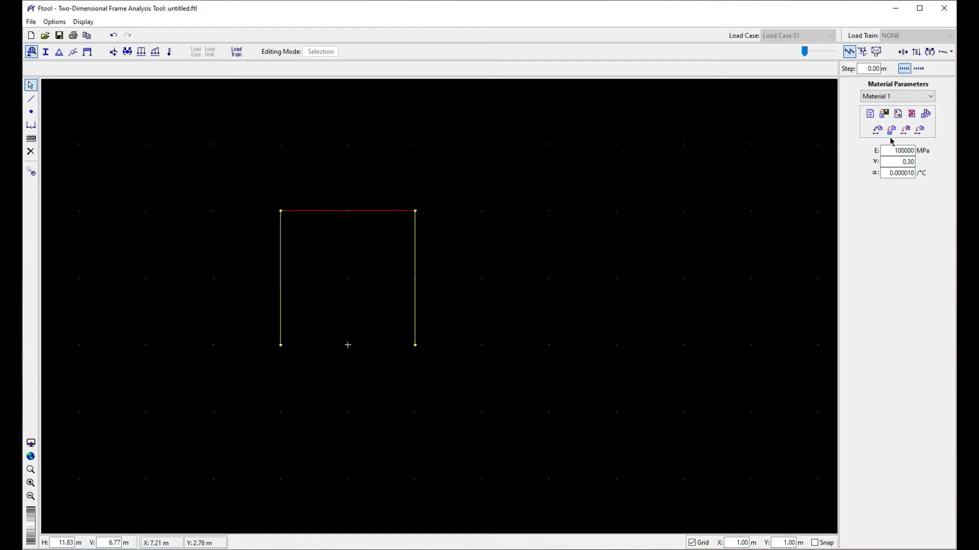
pyautogui.click(920, 131)
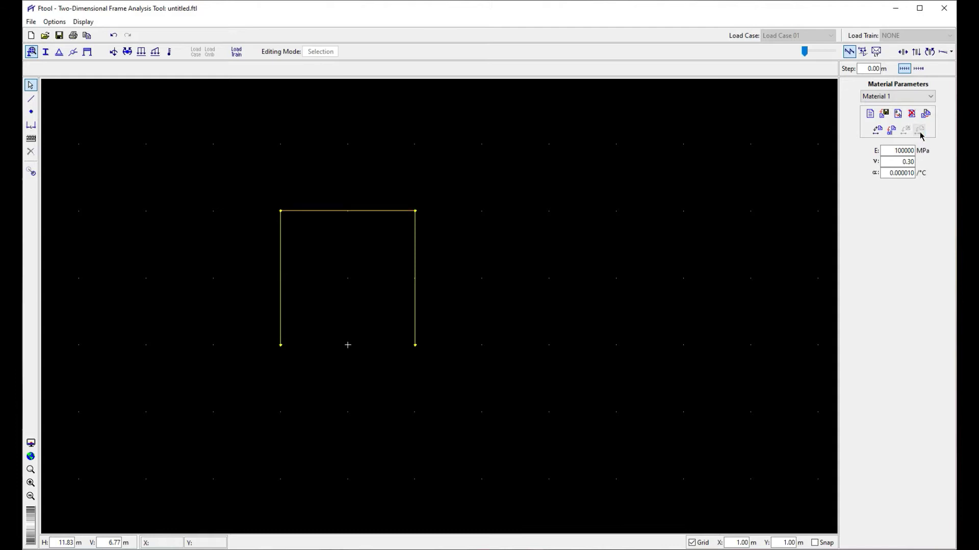
pyautogui.click(318, 211)
pyautogui.moveTo(224, 194); pyautogui.dragTo(532, 228)
pyautogui.click(225, 183)
pyautogui.click(877, 130)
pyautogui.moveTo(227, 175); pyautogui.dragTo(591, 452)
pyautogui.moveTo(234, 172); pyautogui.dragTo(492, 401)
pyautogui.click(391, 312)
# - Create a section labelled Seção 1 using the parameterized Rectangle shape
pyautogui.click(45, 52)
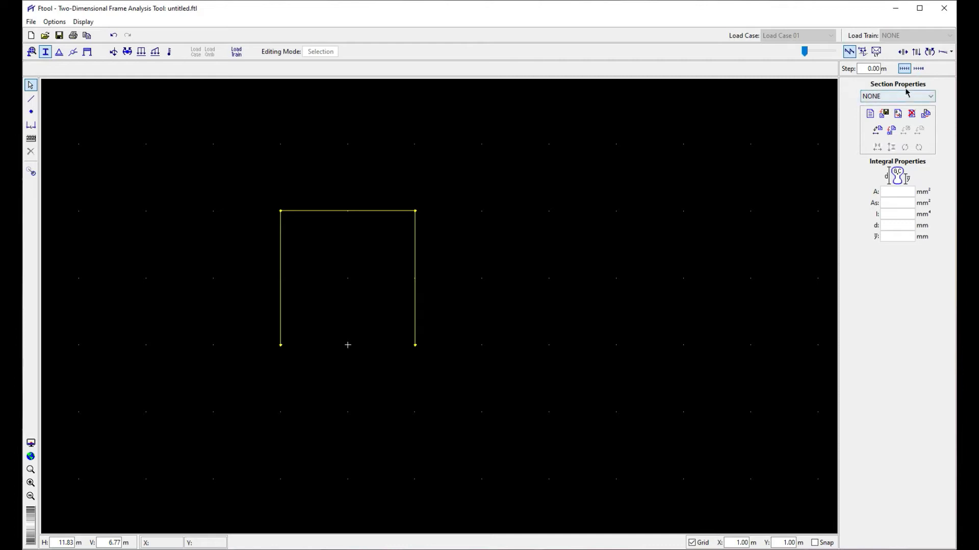
pyautogui.click(869, 114)
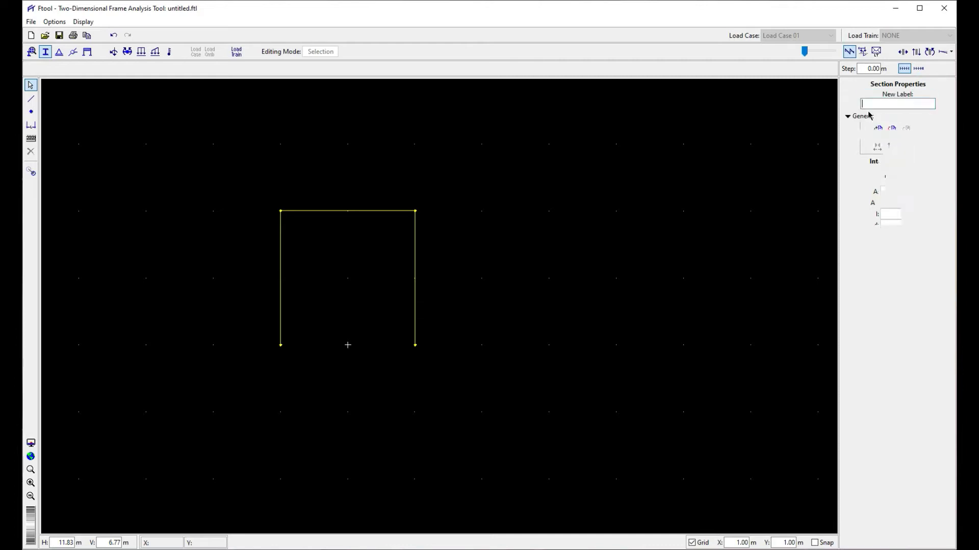
pyautogui.write('Seção 1')
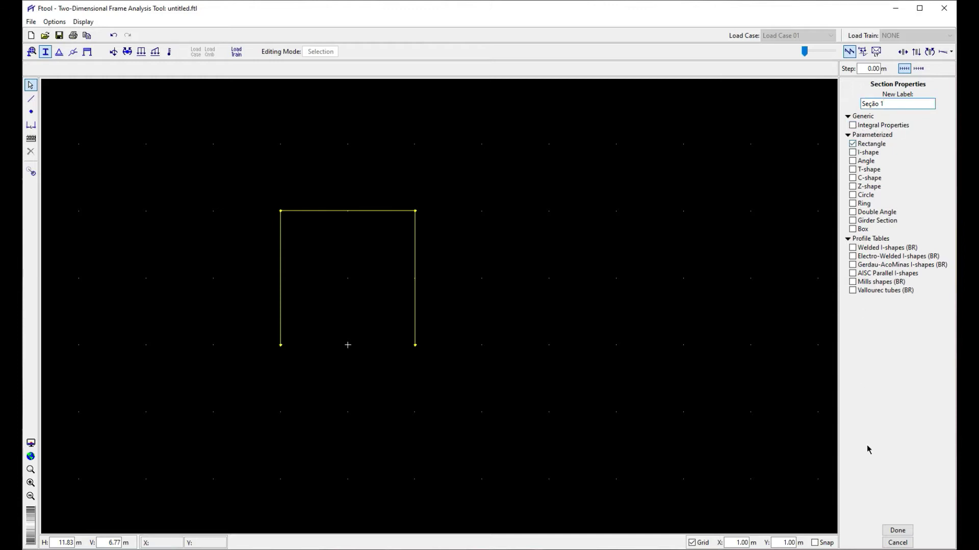
pyautogui.click(896, 530)
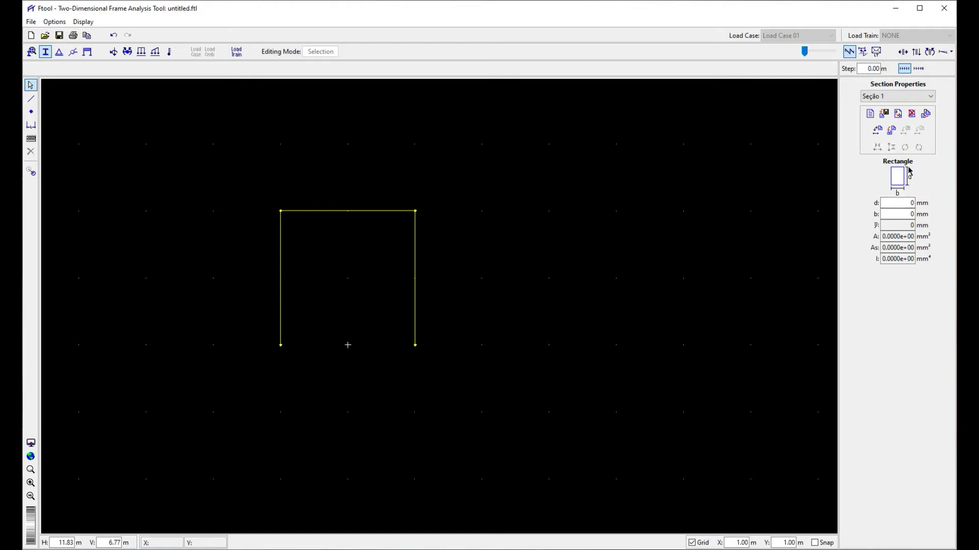
# - Set the rectangular section's height d to 10 mm and its width b to 10 mm
pyautogui.click(892, 202)
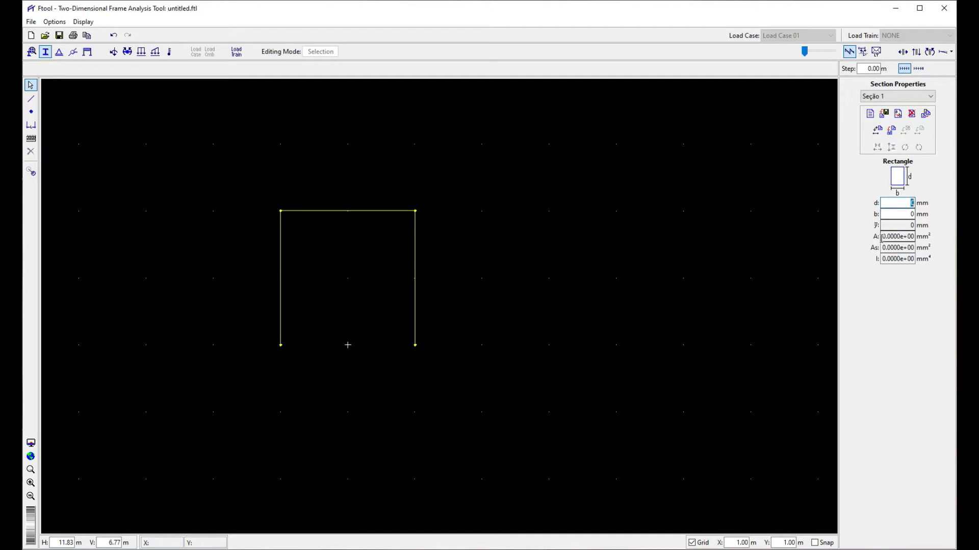
pyautogui.write('10')
pyautogui.click(894, 210)
pyautogui.write('10')
pyautogui.press('Tab')
pyautogui.click(887, 225)
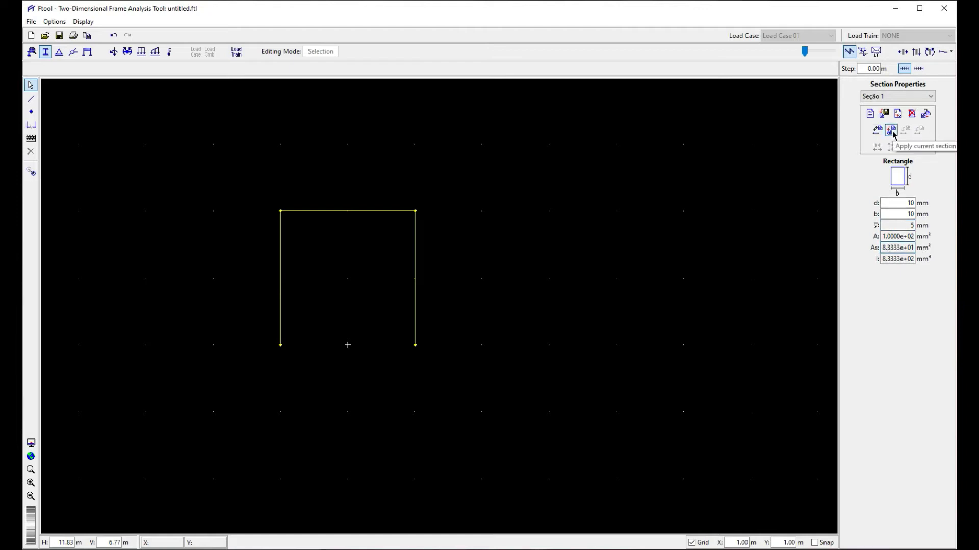
pyautogui.moveTo(229, 173); pyautogui.dragTo(503, 378)
pyautogui.click(244, 174)
pyautogui.moveTo(234, 185); pyautogui.dragTo(503, 219)
pyautogui.click(233, 182)
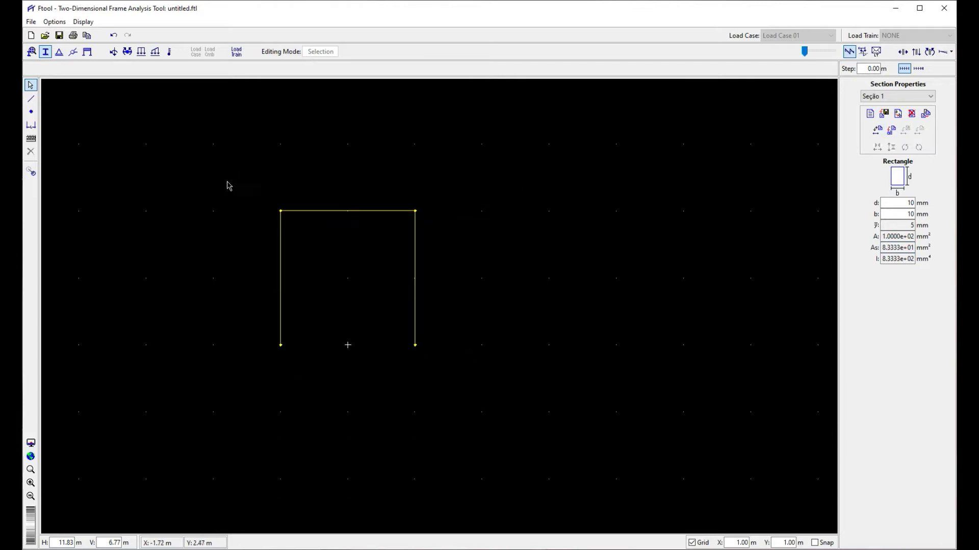
# - Apply a support with fixed X displacement, free Y displacement and free rotation to the left column's base node
pyautogui.click(59, 53)
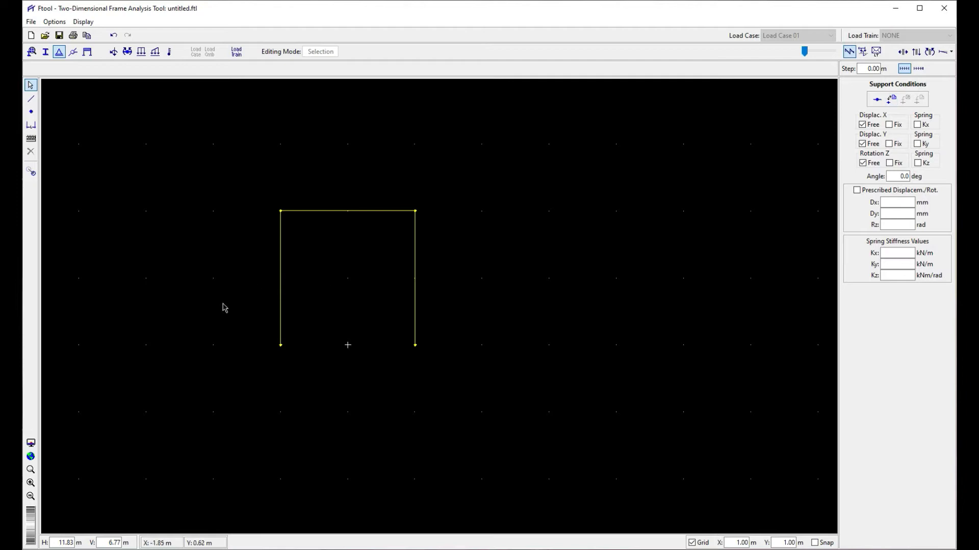
pyautogui.moveTo(230, 310); pyautogui.dragTo(273, 338)
pyautogui.moveTo(241, 326); pyautogui.dragTo(330, 373)
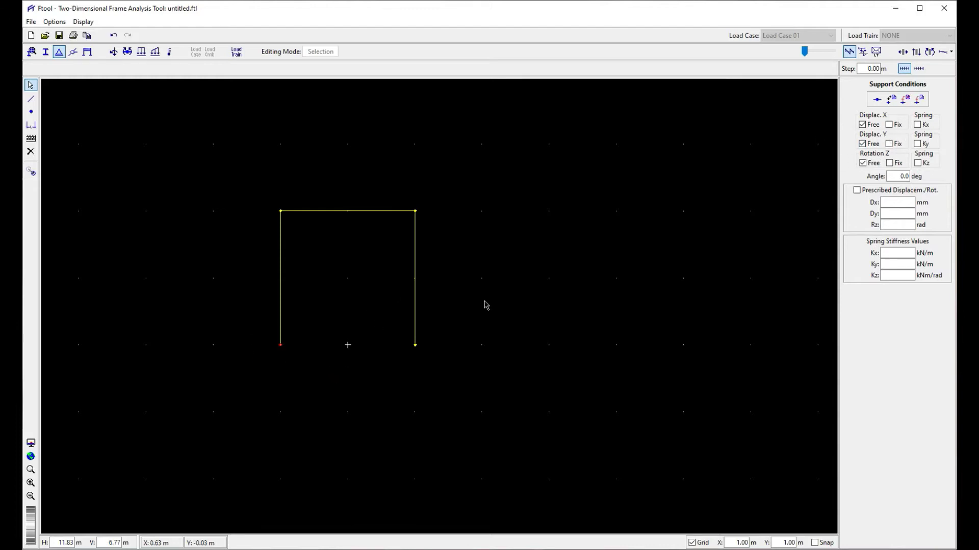
pyautogui.click(890, 125)
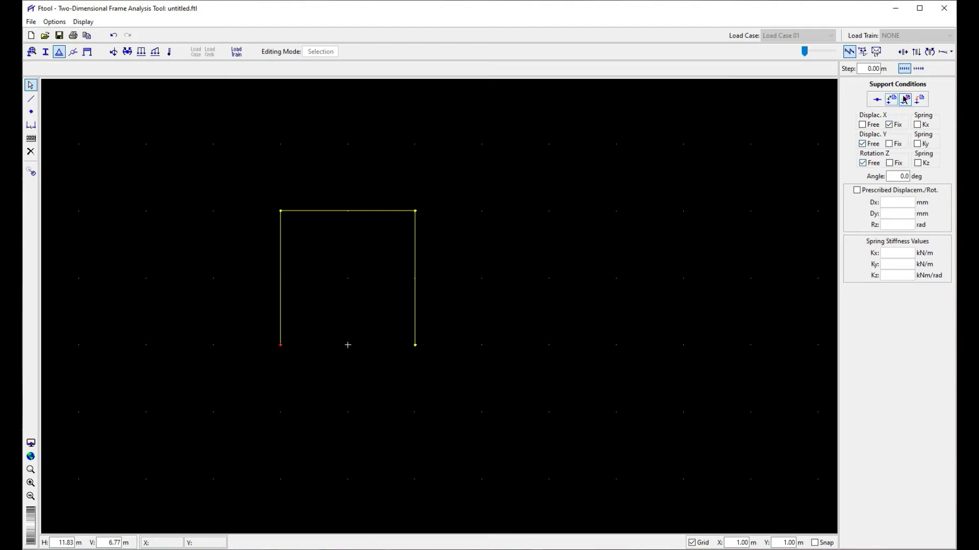
pyautogui.moveTo(233, 304); pyautogui.dragTo(312, 375)
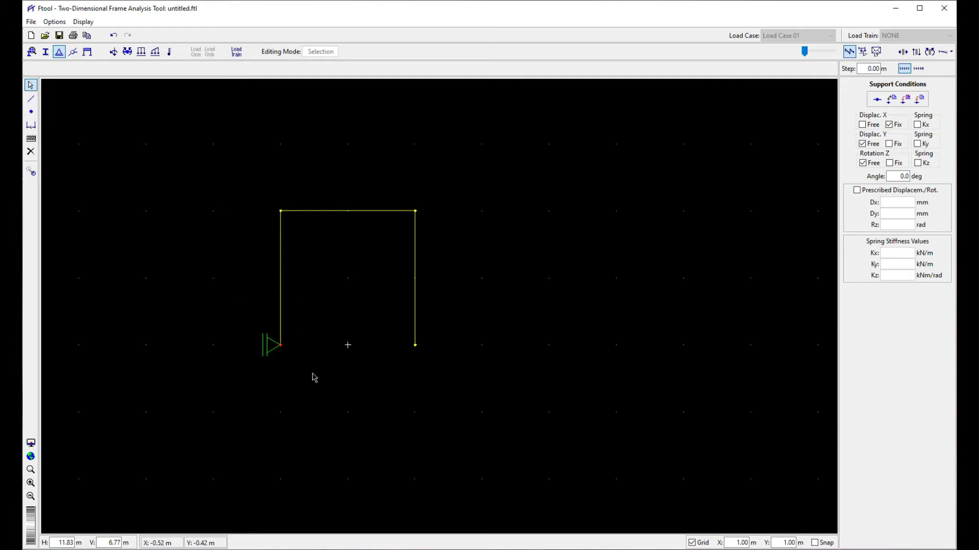
# - Change the left base support to free X displacement and fixed Y displacement
pyautogui.click(868, 126)
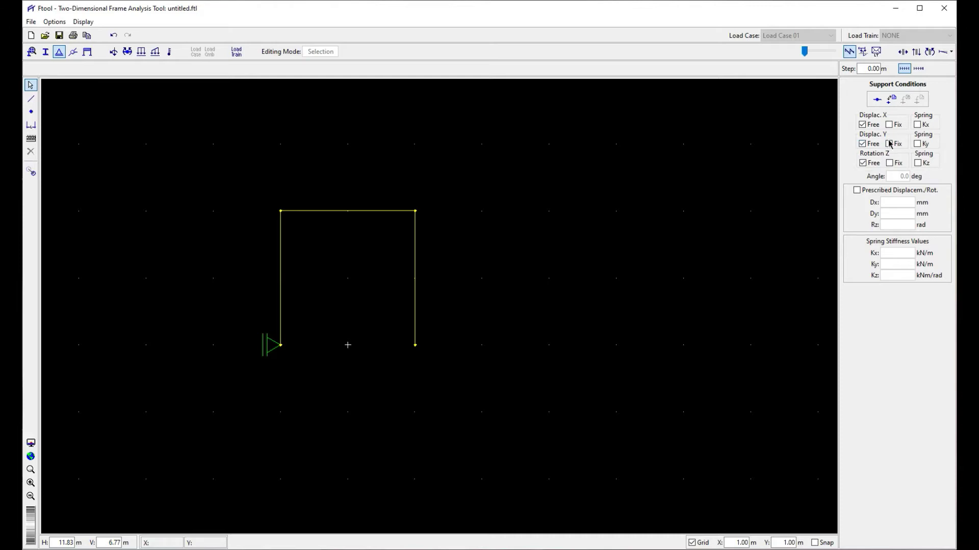
pyautogui.click(888, 144)
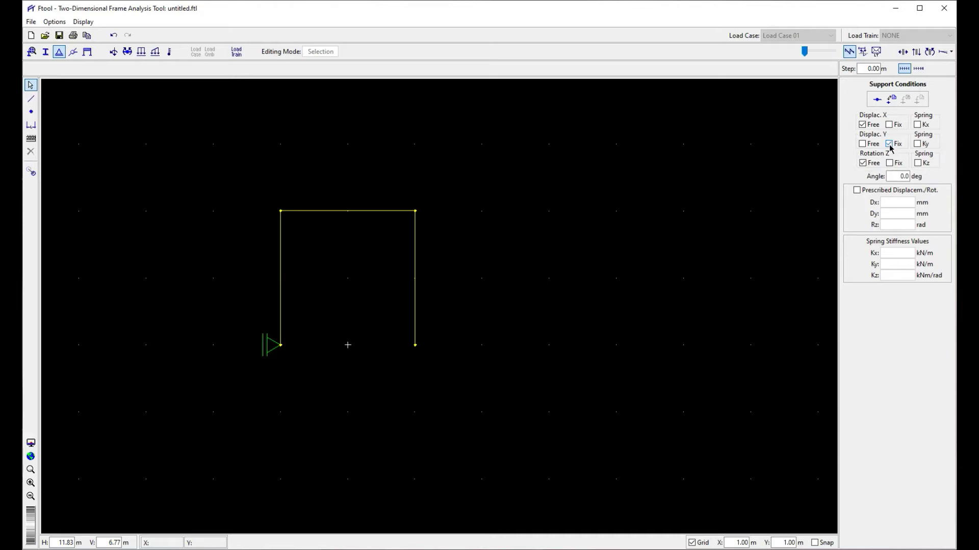
pyautogui.click(917, 100)
# - Apply a pinned support with fixed X and Y displacements and free rotation to the right column's base node
pyautogui.moveTo(373, 335); pyautogui.dragTo(482, 381)
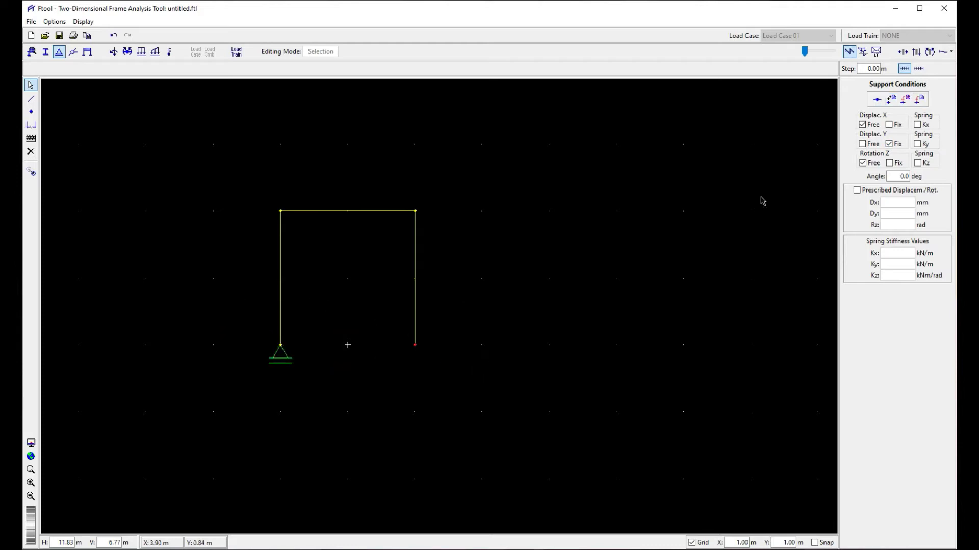
pyautogui.click(887, 126)
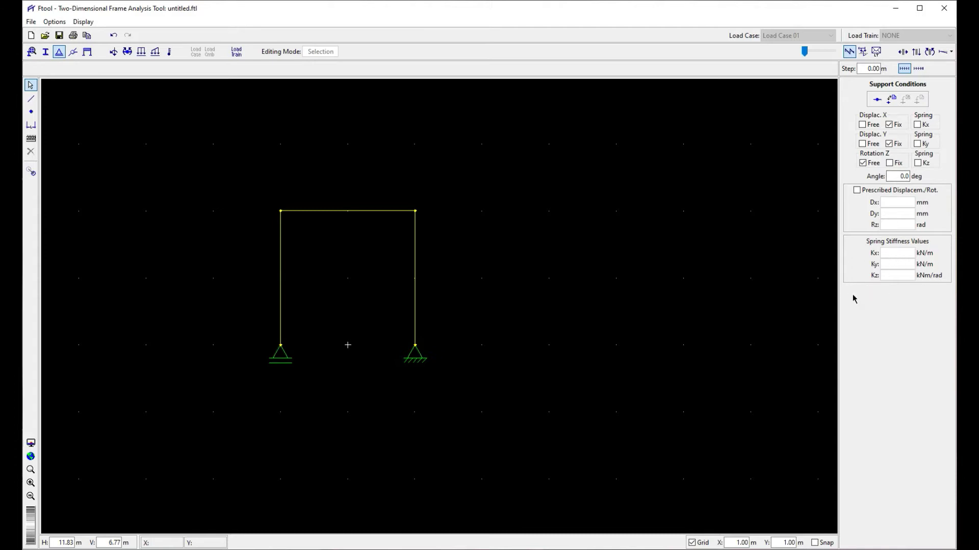
pyautogui.moveTo(261, 339); pyautogui.dragTo(325, 374)
# - Rotate the right base support to an angle of 45 degrees
pyautogui.moveTo(370, 334); pyautogui.dragTo(478, 360)
pyautogui.doubleClick(895, 177)
pyautogui.write('45')
pyautogui.click(920, 100)
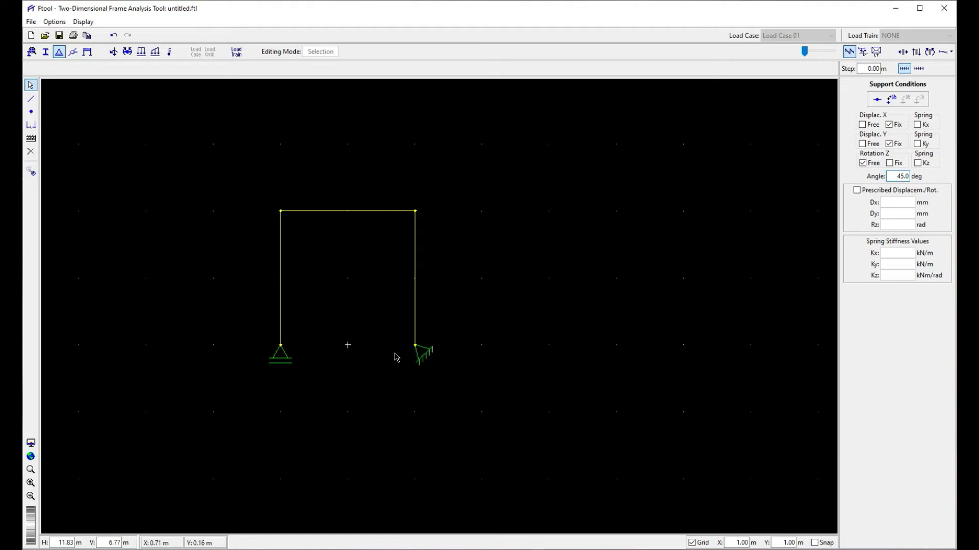
# - Set the right base support's angle back to 0 degrees
pyautogui.moveTo(887, 176); pyautogui.dragTo(922, 178)
pyautogui.write('0')
pyautogui.moveTo(400, 321); pyautogui.dragTo(461, 374)
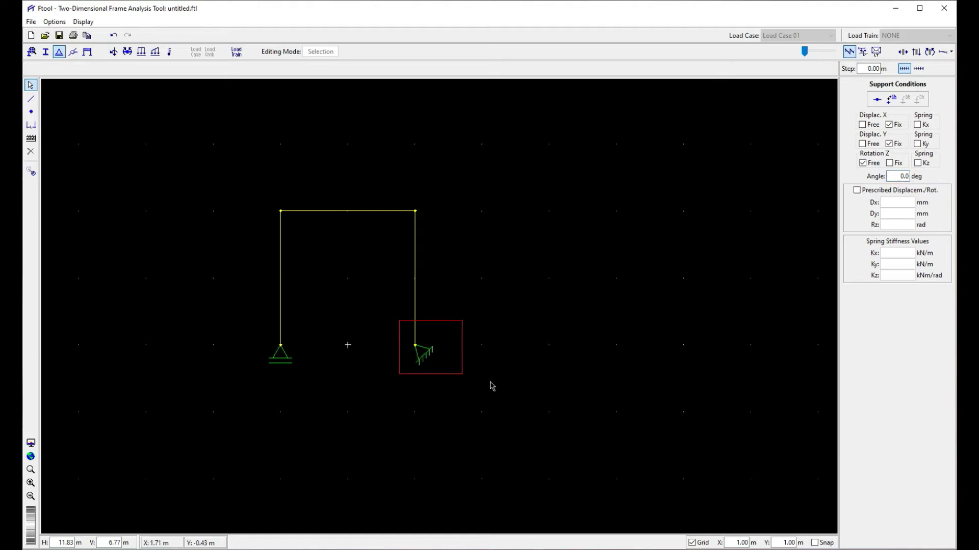
pyautogui.click(919, 100)
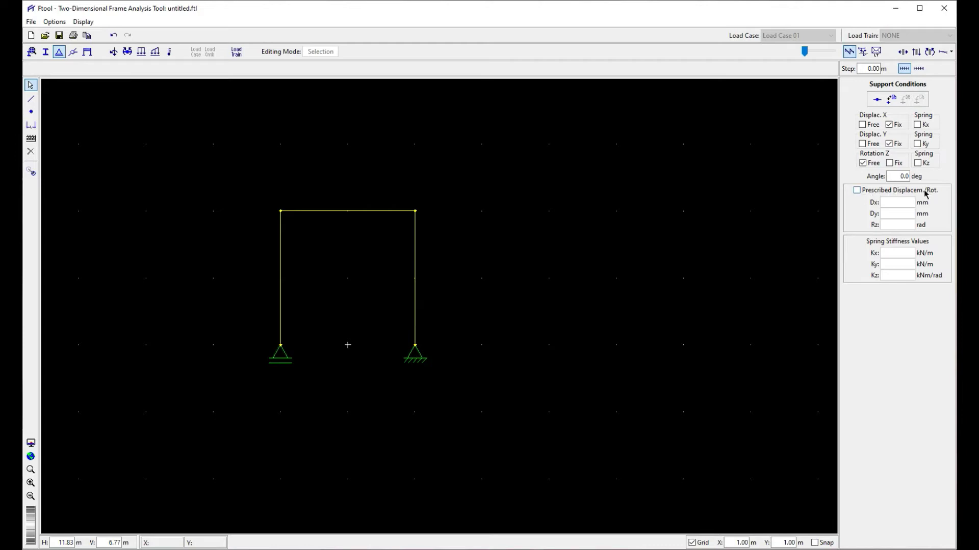
# - Enable prescribed displacements for the right base support and set Dx to -2 mm
pyautogui.moveTo(402, 338); pyautogui.dragTo(462, 363)
pyautogui.click(869, 192)
pyautogui.click(886, 203)
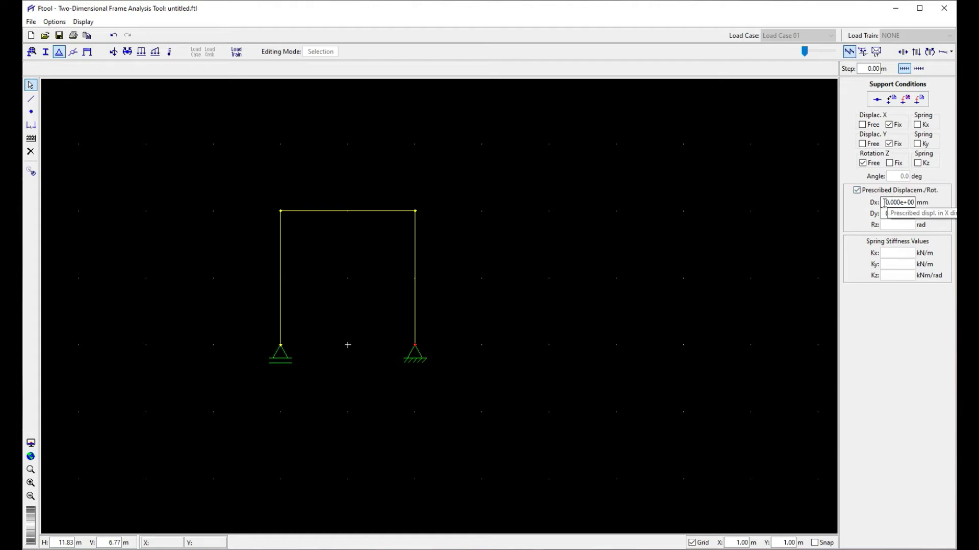
pyautogui.press('BackSpace')
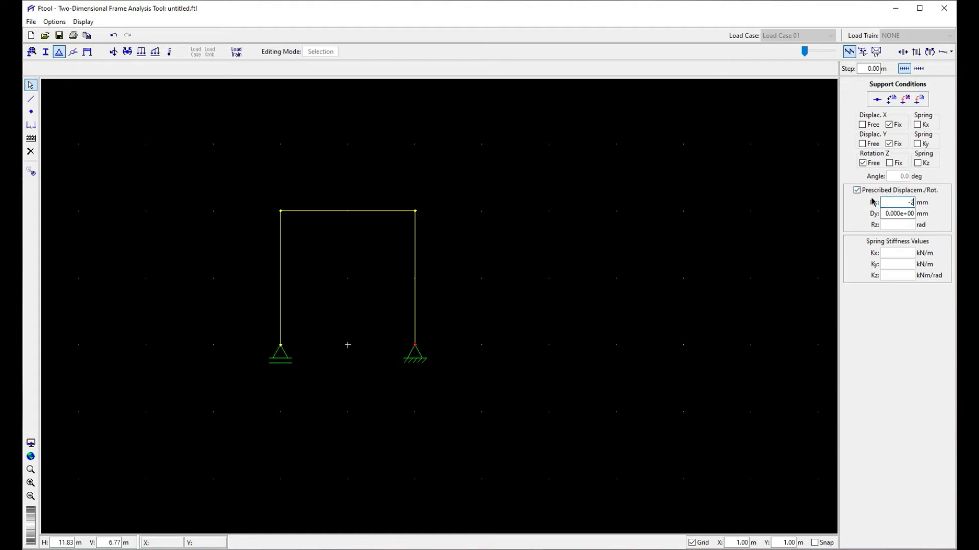
pyautogui.write('-2')
pyautogui.press('Return')
# - Set the right base support's prescribed displacements to Dx 0 mm and Dy -2 mm and apply them
pyautogui.write('0')
pyautogui.click(882, 217)
pyautogui.moveTo(887, 211); pyautogui.dragTo(924, 218)
pyautogui.write('-2')
pyautogui.press('Return')
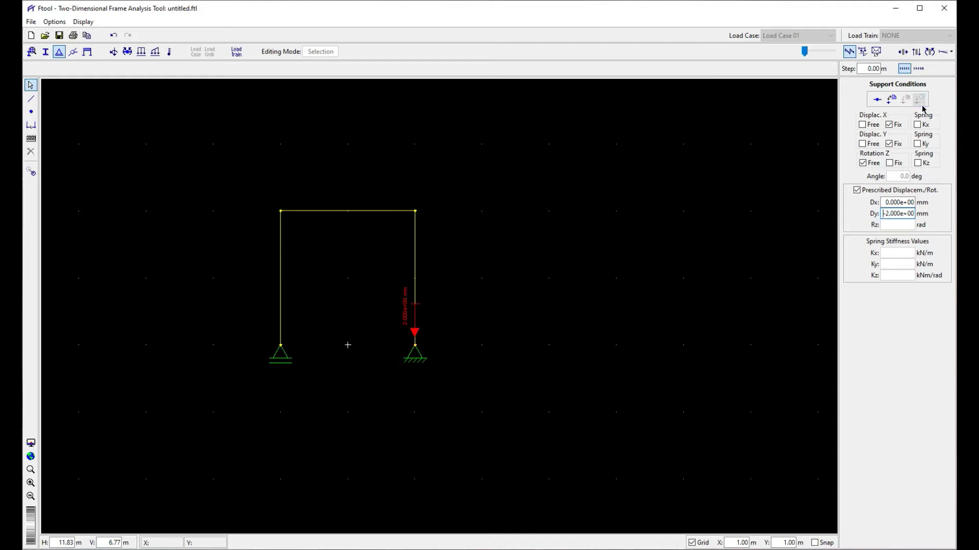
# - Remove the prescribed displacement from the right base support
pyautogui.scroll(2, 384, 345)
pyautogui.scroll(-2, 431, 336)
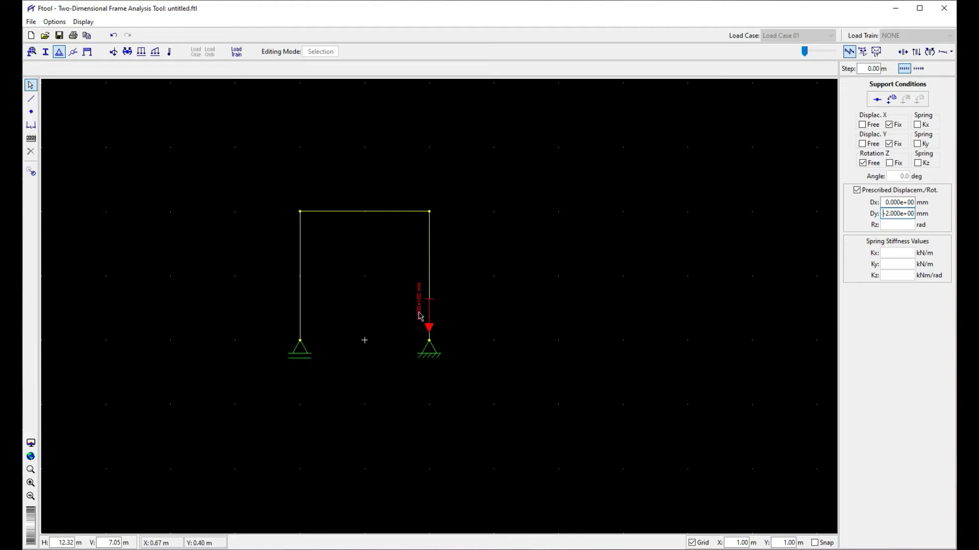
pyautogui.moveTo(389, 313); pyautogui.dragTo(482, 375)
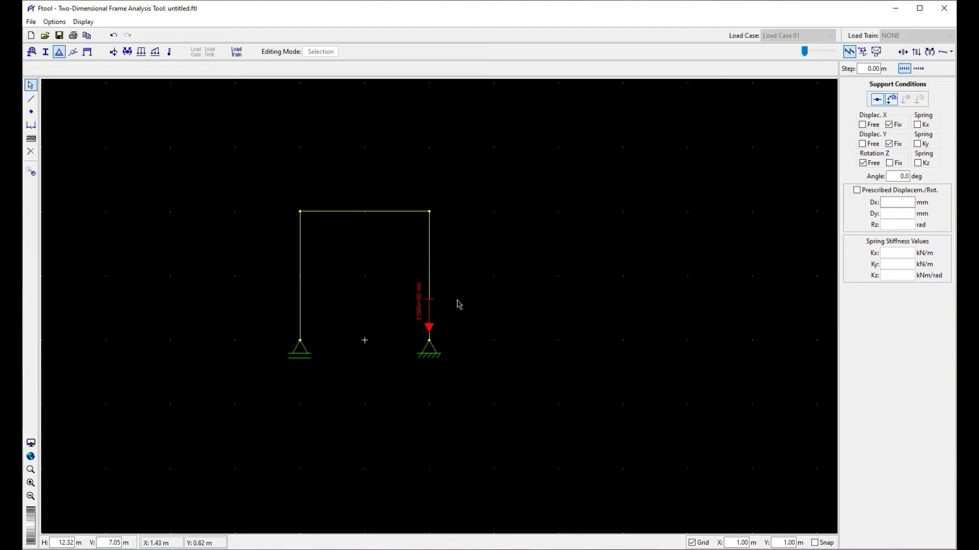
pyautogui.click(561, 245)
pyautogui.scroll(2, 328, 316)
pyautogui.moveTo(332, 290); pyautogui.dragTo(397, 307)
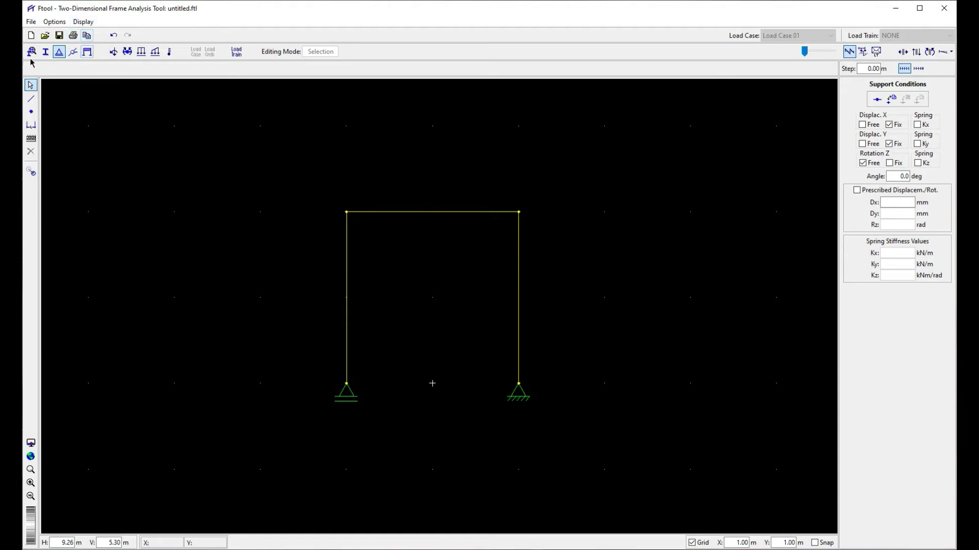
# - Insert a rotation-release hinge at the joint between the left column and the top beam
pyautogui.click(72, 53)
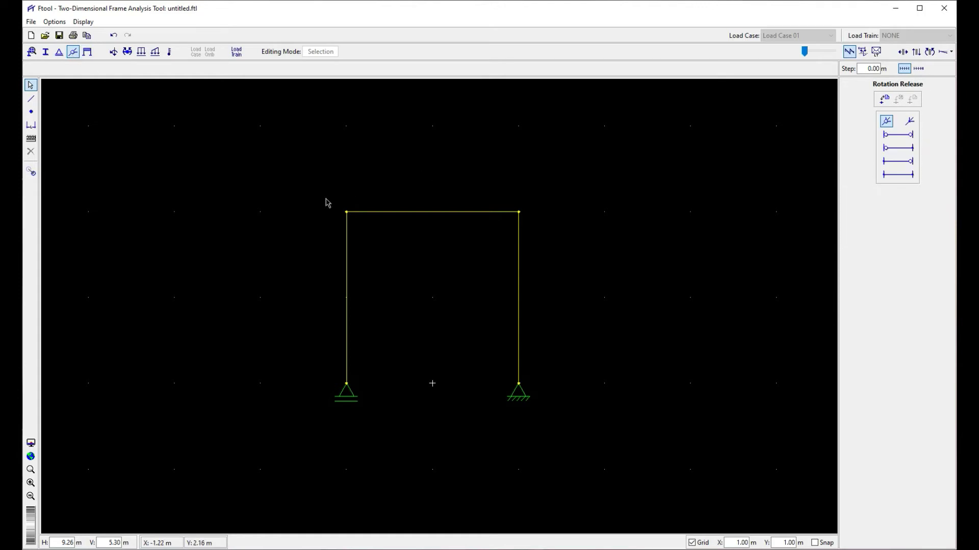
pyautogui.moveTo(317, 203); pyautogui.dragTo(396, 242)
pyautogui.click(913, 99)
pyautogui.click(910, 121)
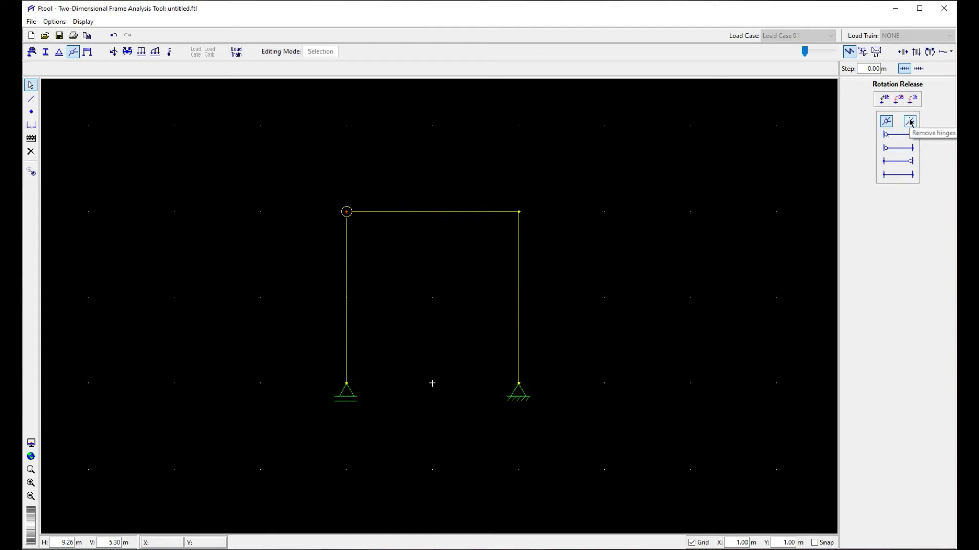
# - Remove the rotation-release hinge from the joint between the left column and the top beam
pyautogui.click(913, 100)
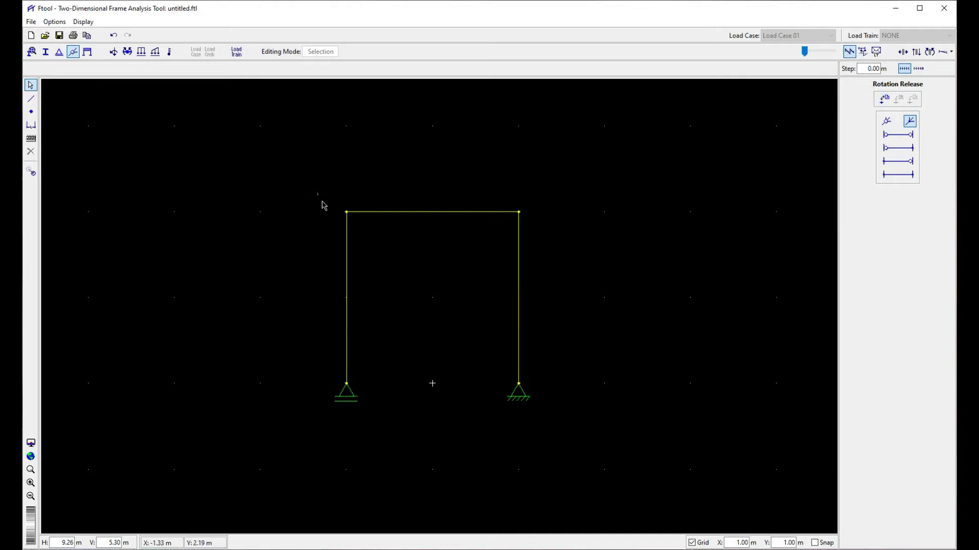
pyautogui.click(478, 212)
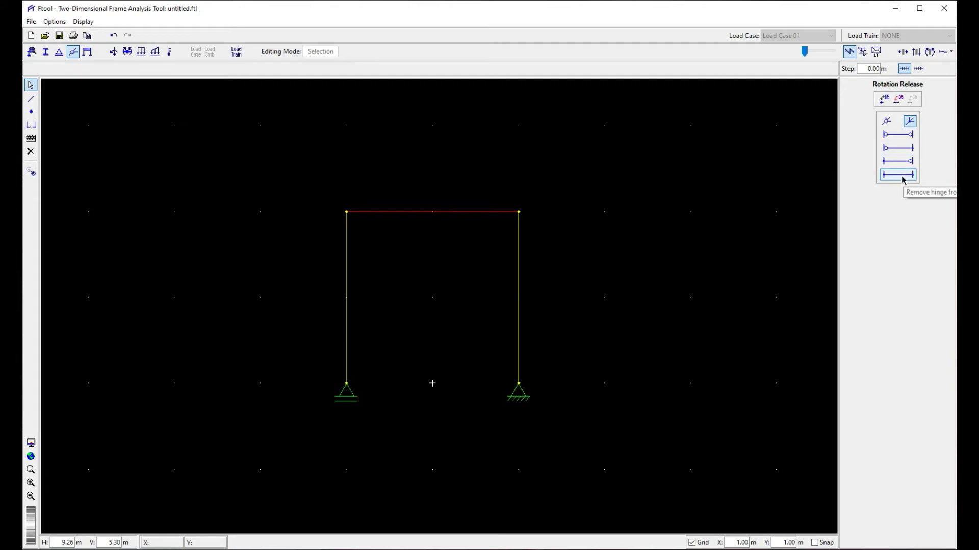
pyautogui.moveTo(290, 195); pyautogui.dragTo(673, 244)
pyautogui.click(749, 110)
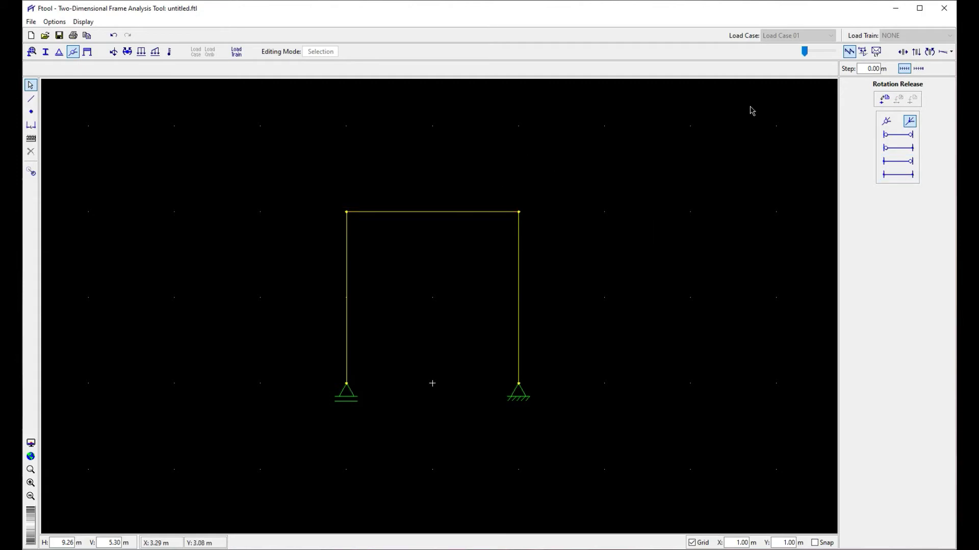
# - Make the top beam a rigid member through its deformation constraints
pyautogui.click(90, 53)
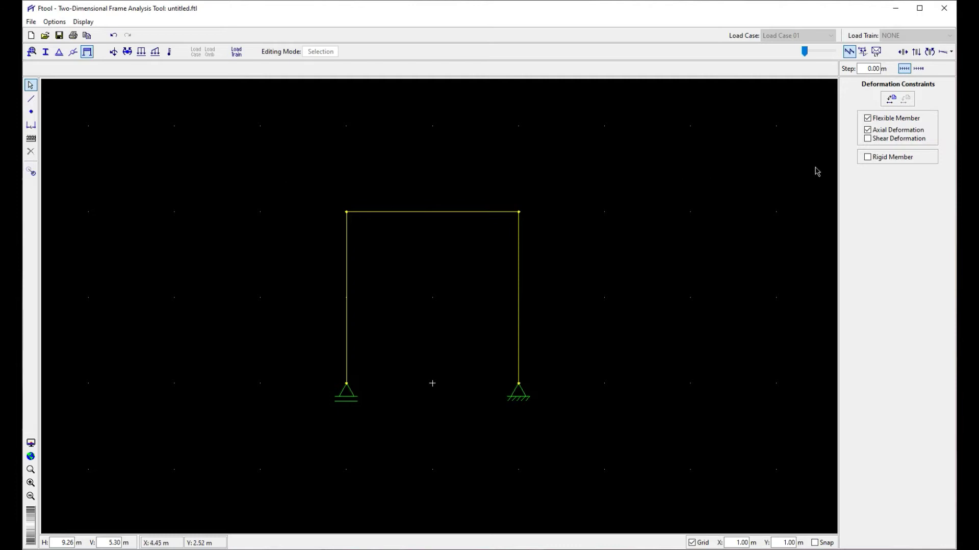
pyautogui.moveTo(290, 157); pyautogui.dragTo(570, 254)
pyautogui.click(883, 158)
pyautogui.click(906, 98)
pyautogui.scroll(2, 406, 212)
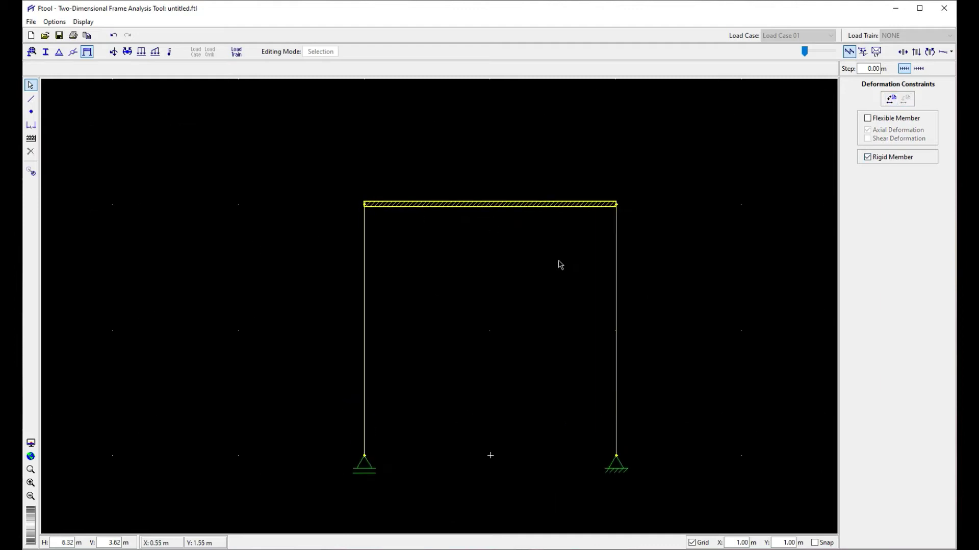
# - Set the top beam back to a flexible member and try toggling its shear deformation constraint
pyautogui.click(882, 120)
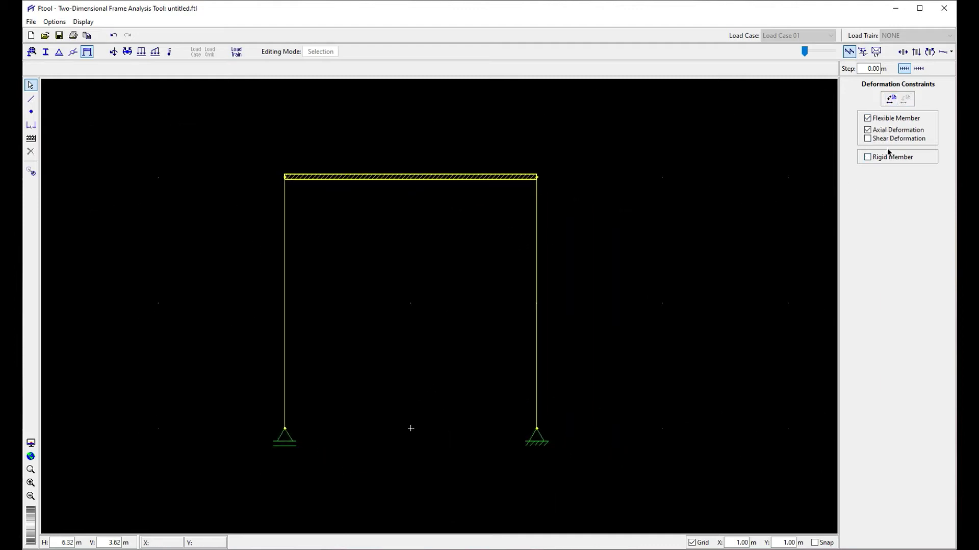
pyautogui.moveTo(227, 144); pyautogui.dragTo(630, 222)
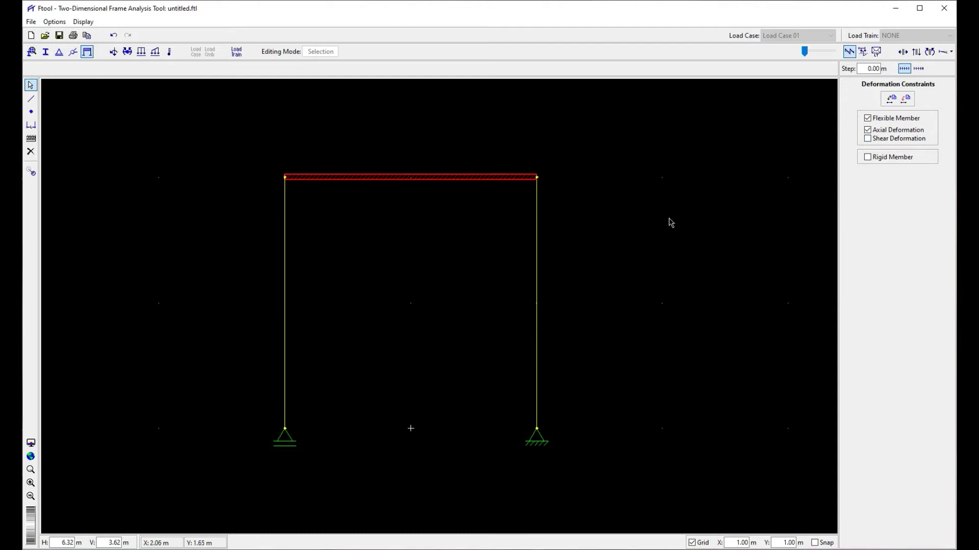
pyautogui.click(868, 138)
pyautogui.click(352, 145)
pyautogui.moveTo(214, 147); pyautogui.dragTo(606, 203)
pyautogui.click(383, 125)
pyautogui.moveTo(219, 150); pyautogui.dragTo(846, 128)
pyautogui.click(868, 138)
pyautogui.moveTo(200, 151); pyautogui.dragTo(696, 220)
pyautogui.click(889, 102)
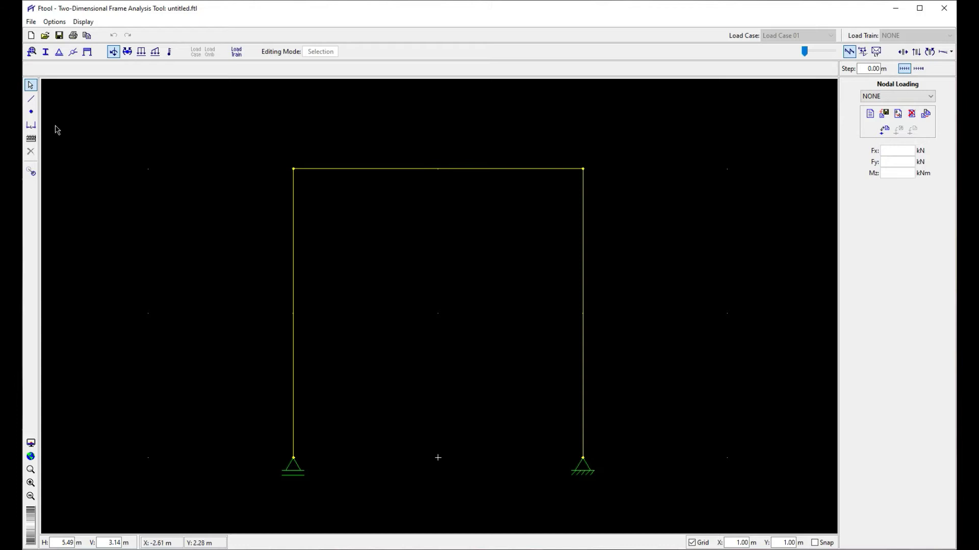
# - Insert a node at the midpoint of the top beam for a nodal load
pyautogui.moveTo(395, 222); pyautogui.dragTo(395, 222)
pyautogui.moveTo(507, 129); pyautogui.dragTo(674, 224)
pyautogui.click(436, 170)
pyautogui.click(452, 187)
pyautogui.click(31, 111)
pyautogui.click(438, 168)
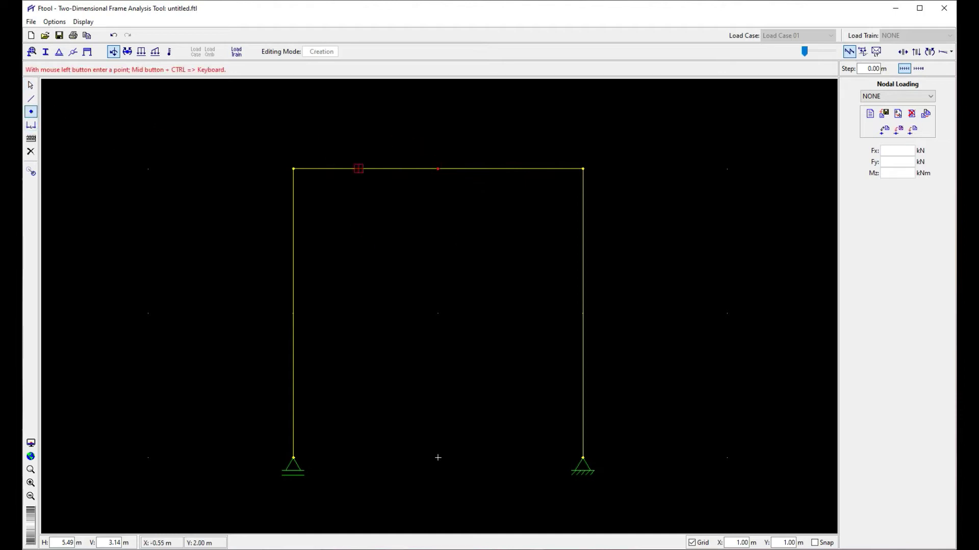
pyautogui.press('Escape')
# - Create a nodal load labelled P1 with the beam's midspan node selected
pyautogui.moveTo(396, 130); pyautogui.dragTo(489, 207)
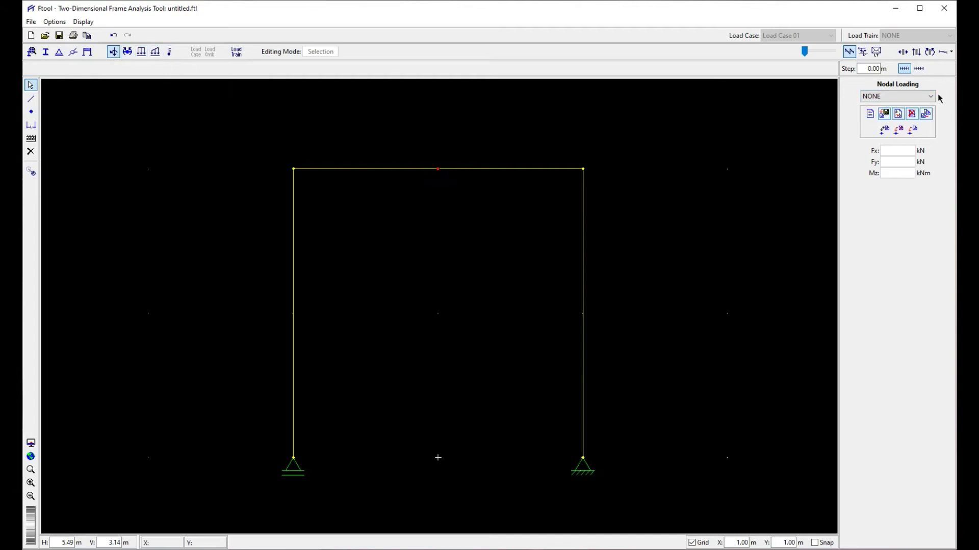
pyautogui.click(869, 113)
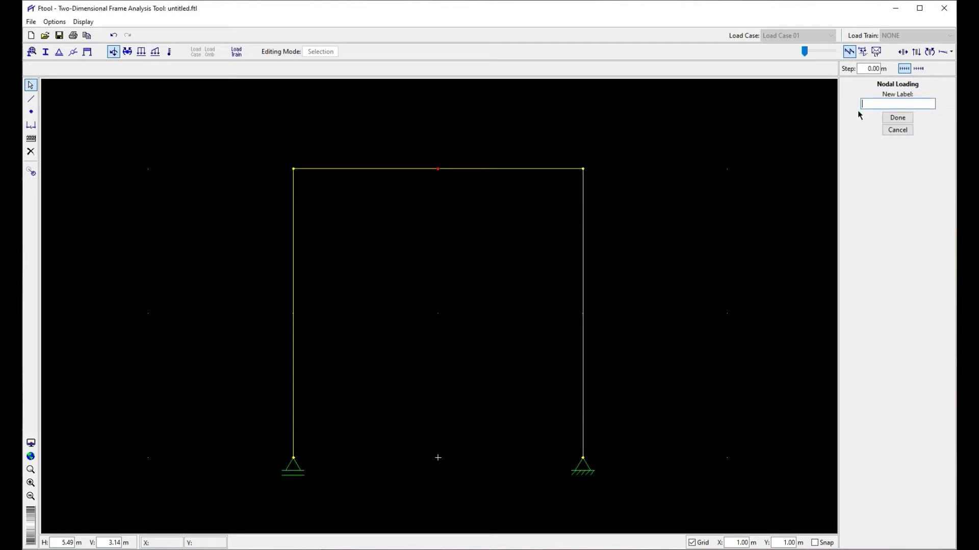
pyautogui.click(897, 118)
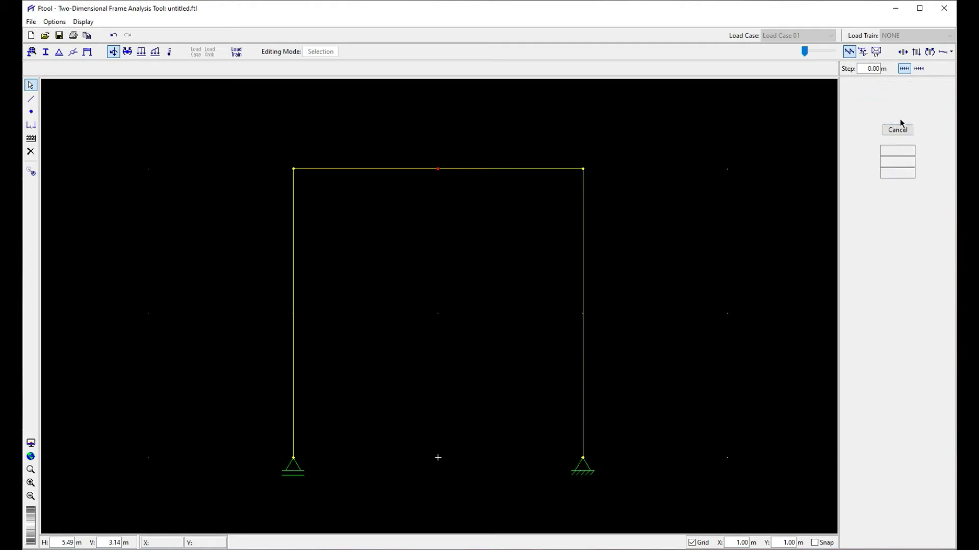
pyautogui.doubleClick(890, 150)
pyautogui.hotkey('shift', 'End')
pyautogui.press('Tab')
pyautogui.press('Tab')
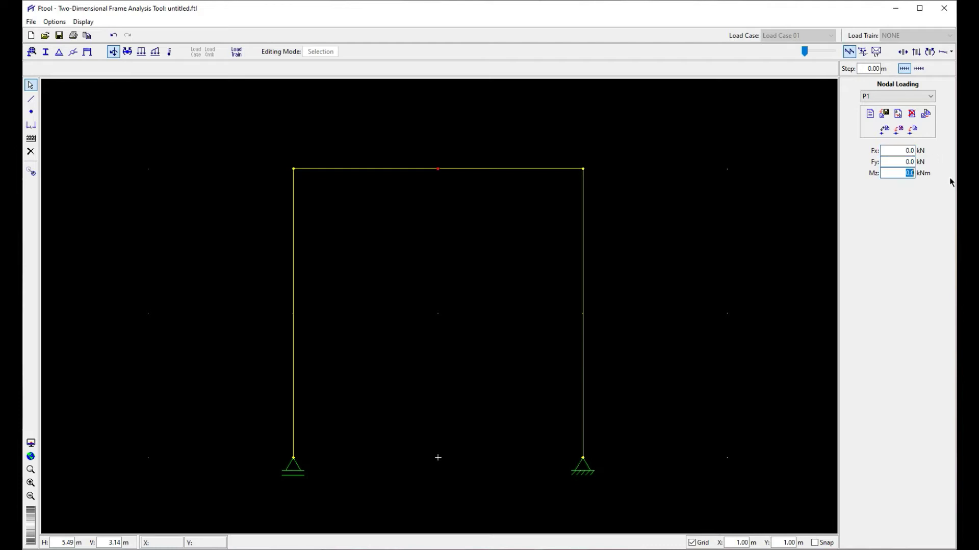
# - Set Fy of nodal load P1 to -10 kN and apply the load to the beam's midspan node
pyautogui.click(891, 161)
pyautogui.moveTo(406, 137); pyautogui.dragTo(484, 196)
pyautogui.click(911, 133)
pyautogui.scroll(2, 440, 158)
pyautogui.scroll(1, 439, 159)
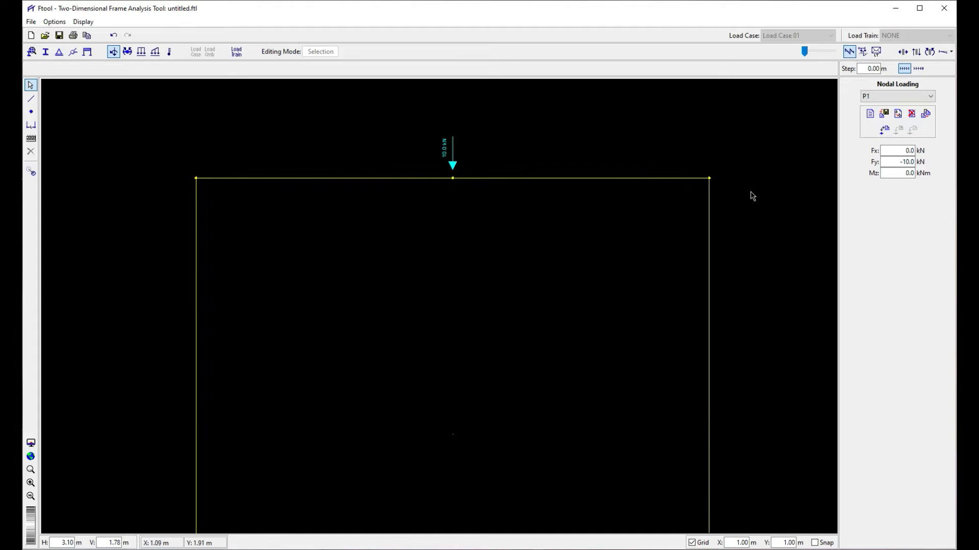
# - Set Fx to 2 kN and Mz to -10 kNm for nodal load P1 at the midspan node
pyautogui.doubleClick(885, 153)
pyautogui.moveTo(406, 163); pyautogui.dragTo(576, 226)
pyautogui.doubleClick(890, 173)
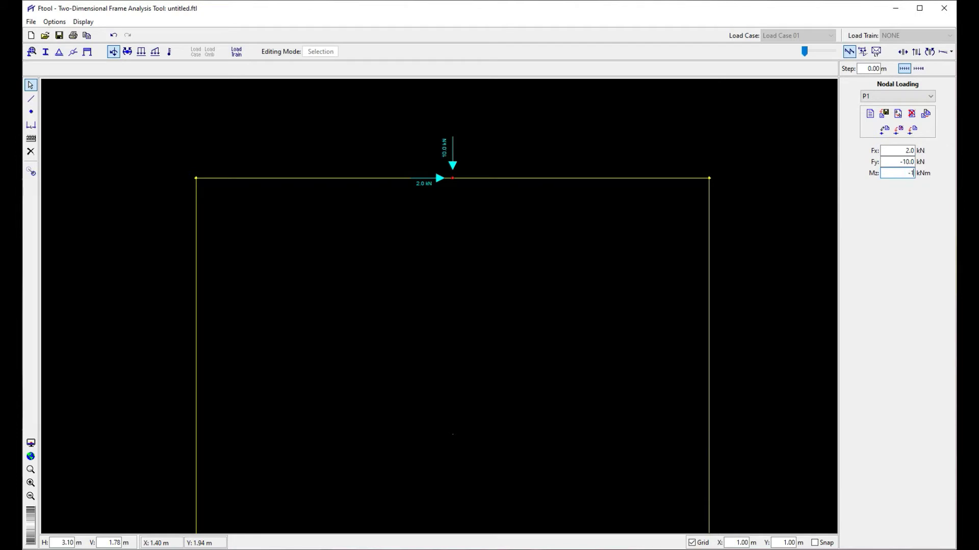
pyautogui.click(899, 162)
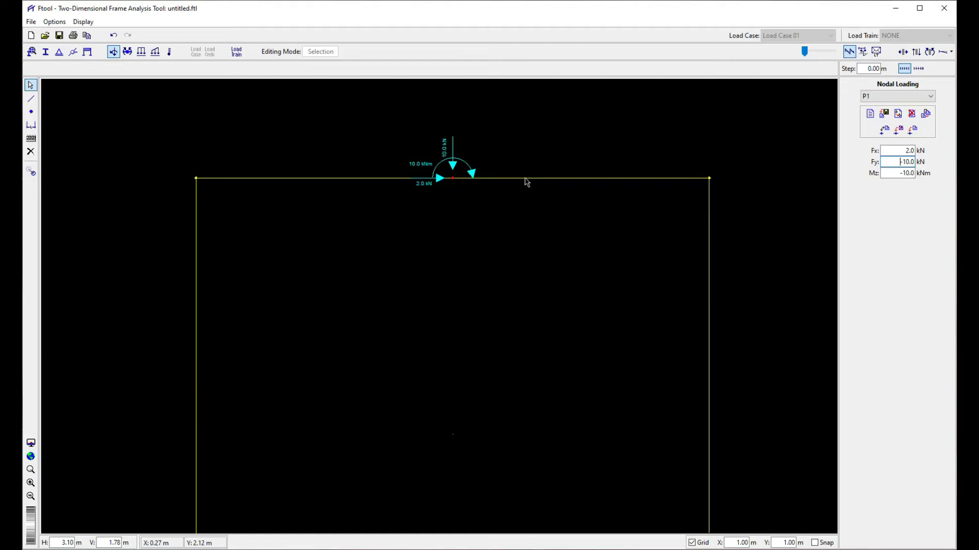
# - Apply nodal load P1 to the joint of the top beam and right column, and set its Fx to 0 kN
pyautogui.scroll(-1, 536, 182)
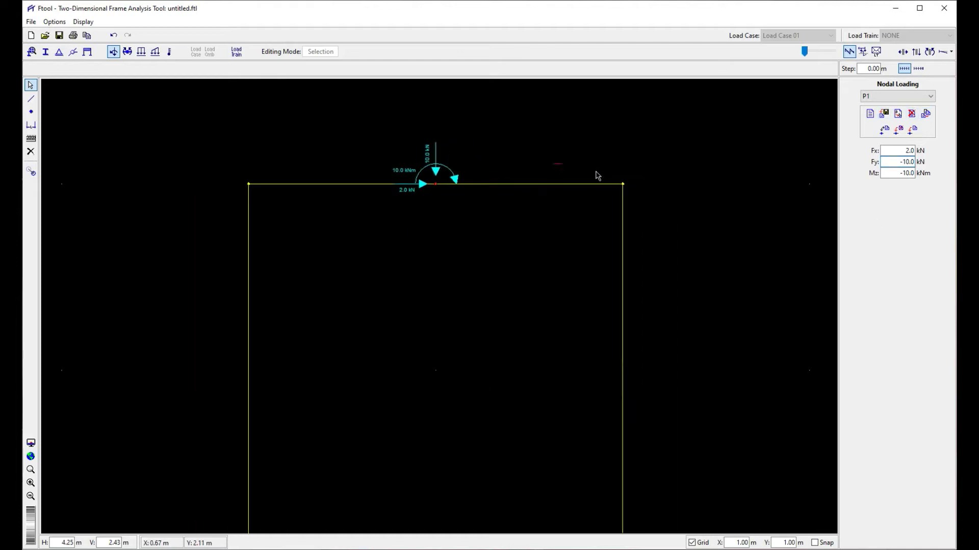
pyautogui.click(887, 129)
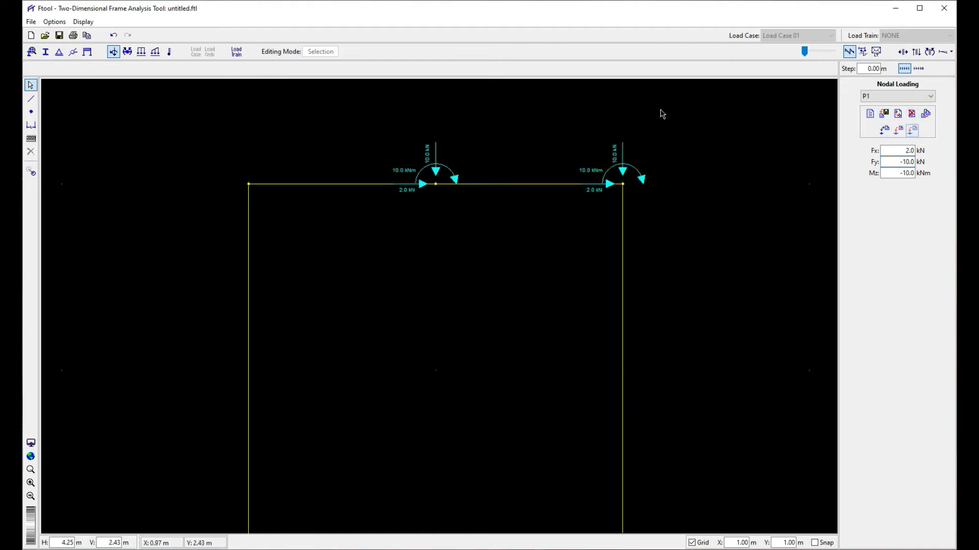
pyautogui.doubleClick(892, 151)
pyautogui.write('0')
pyautogui.press('Return')
# - Create nodal load P2 with Fy of 2 kN and apply it to the joint of the top beam and right column
pyautogui.moveTo(573, 149); pyautogui.dragTo(642, 193)
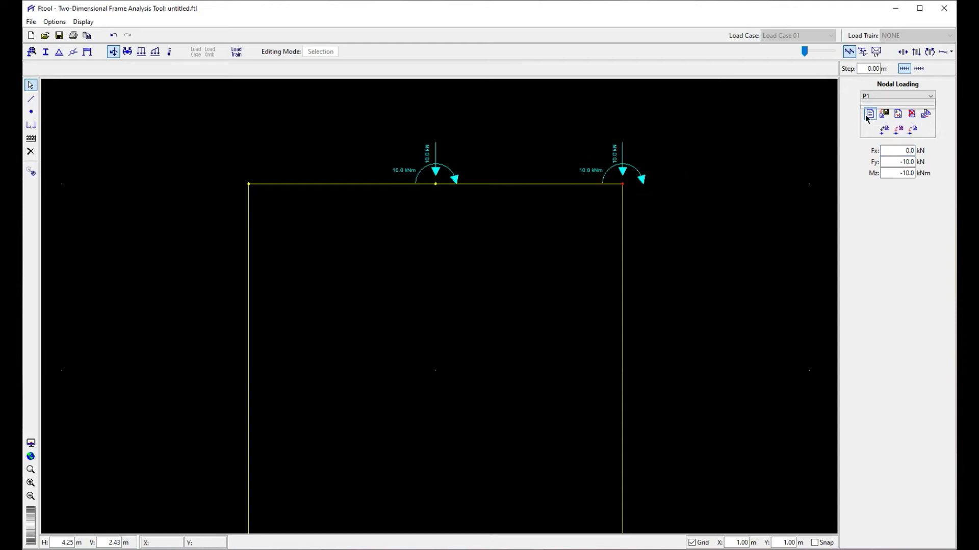
pyautogui.click(868, 115)
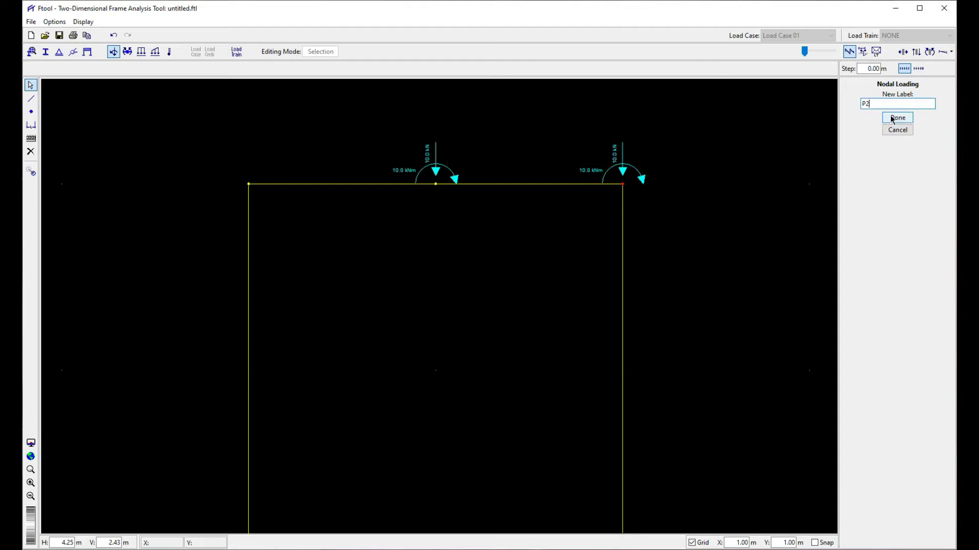
pyautogui.write('P2')
pyautogui.click(892, 117)
pyautogui.doubleClick(908, 162)
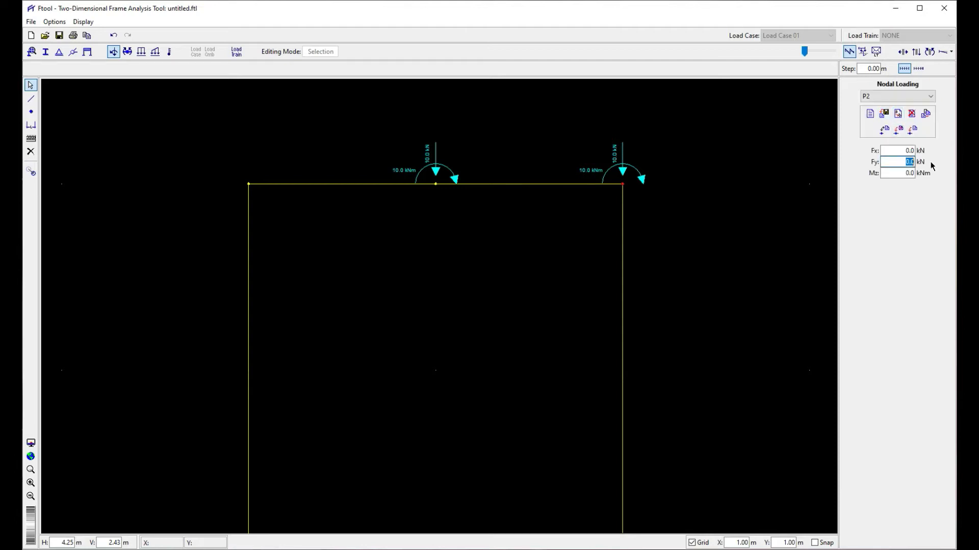
pyautogui.press('Return')
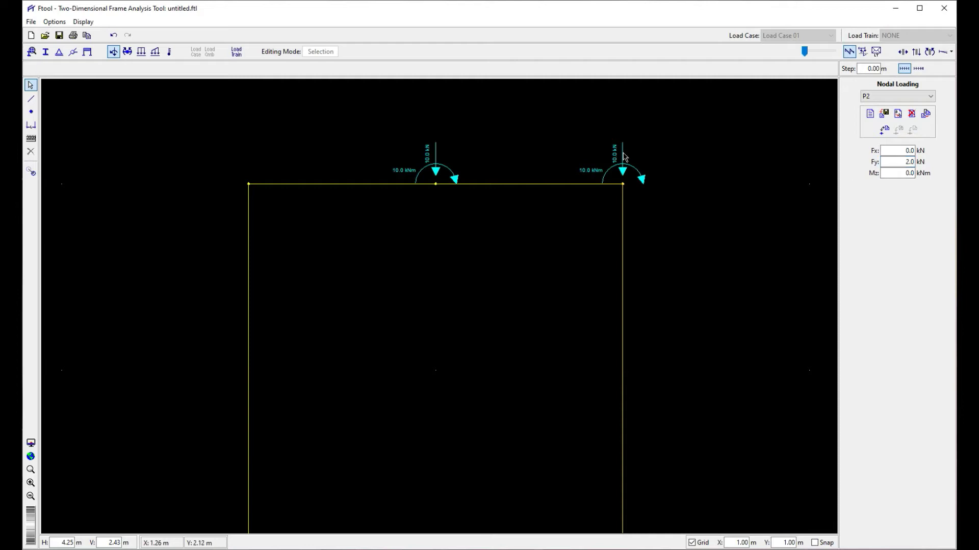
pyautogui.click(912, 129)
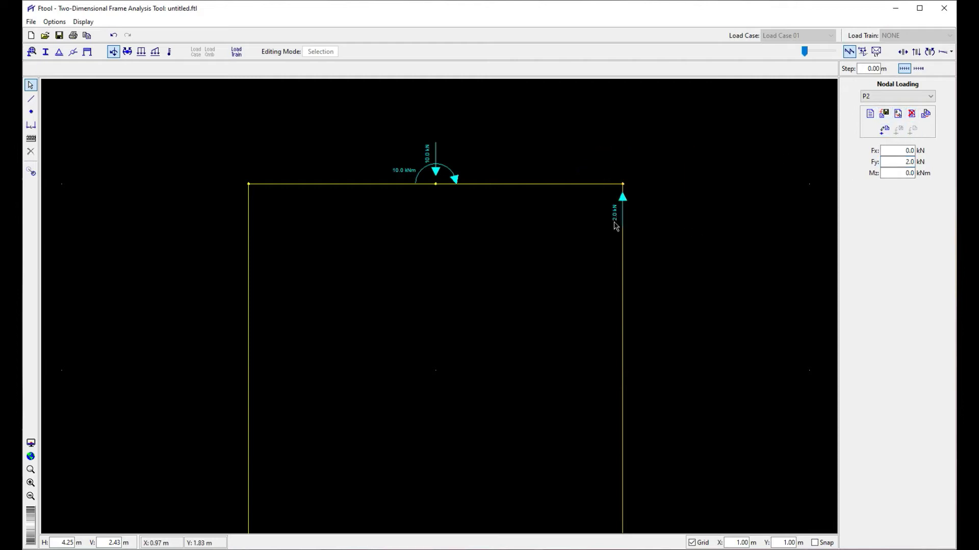
# - Set Fy of nodal load P2 to 0 kN
pyautogui.click(623, 184)
pyautogui.doubleClick(902, 161)
pyautogui.write('0')
pyautogui.press('Return')
# - Select the midspan node and set Mz of nodal load P1 to 0 kNm
pyautogui.moveTo(507, 156); pyautogui.dragTo(583, 171)
pyautogui.scroll(3, 591, 157)
pyautogui.moveTo(523, 141); pyautogui.dragTo(617, 206)
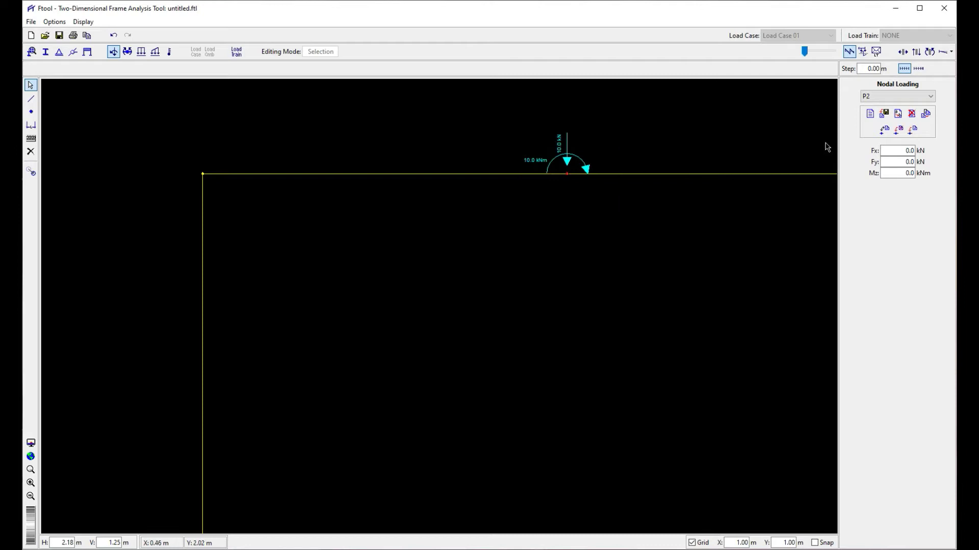
pyautogui.click(897, 96)
pyautogui.click(890, 105)
pyautogui.doubleClick(905, 172)
pyautogui.write('0')
pyautogui.click(710, 212)
pyautogui.scroll(-2, 658, 218)
pyautogui.scroll(-2, 659, 218)
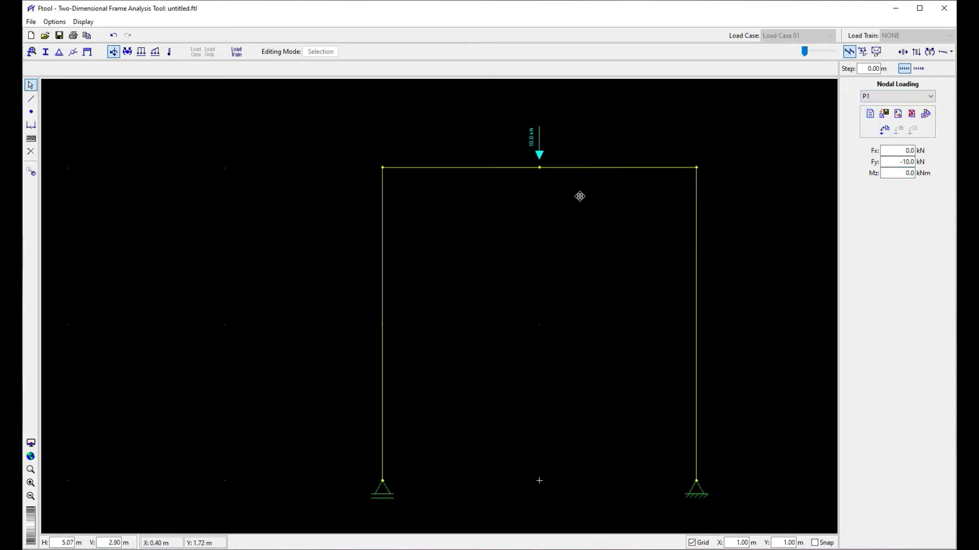
# - Create a member end moment load labelled Mp1 with the left half of the top beam selected
pyautogui.click(125, 52)
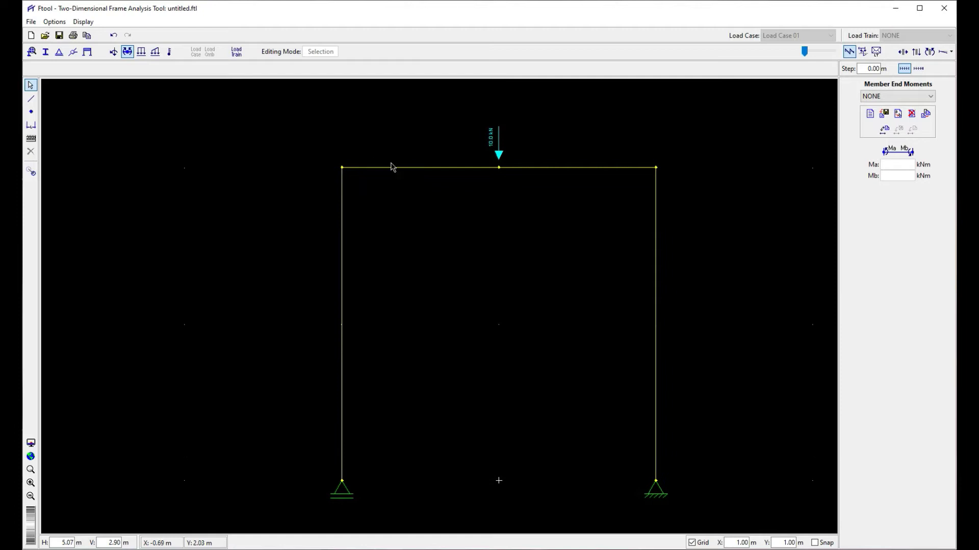
pyautogui.click(396, 168)
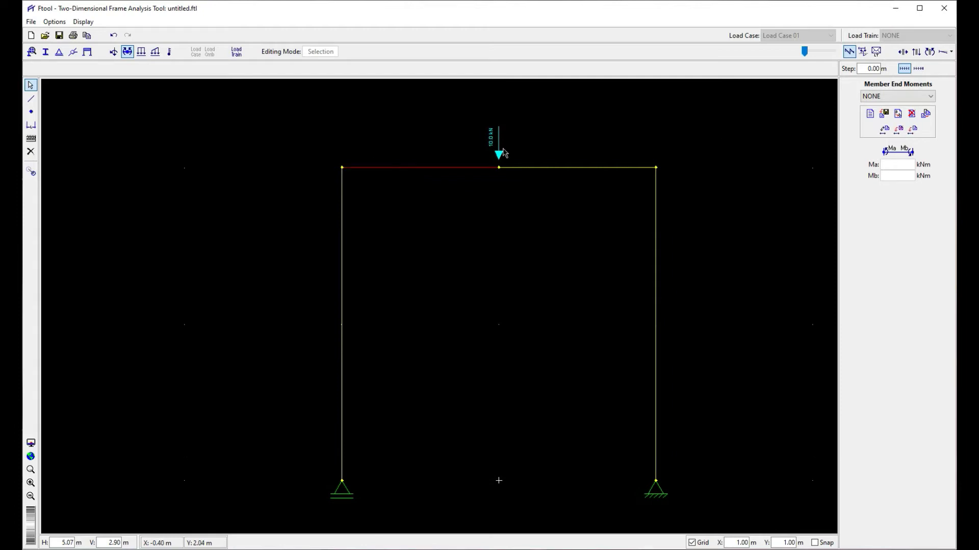
pyautogui.click(869, 114)
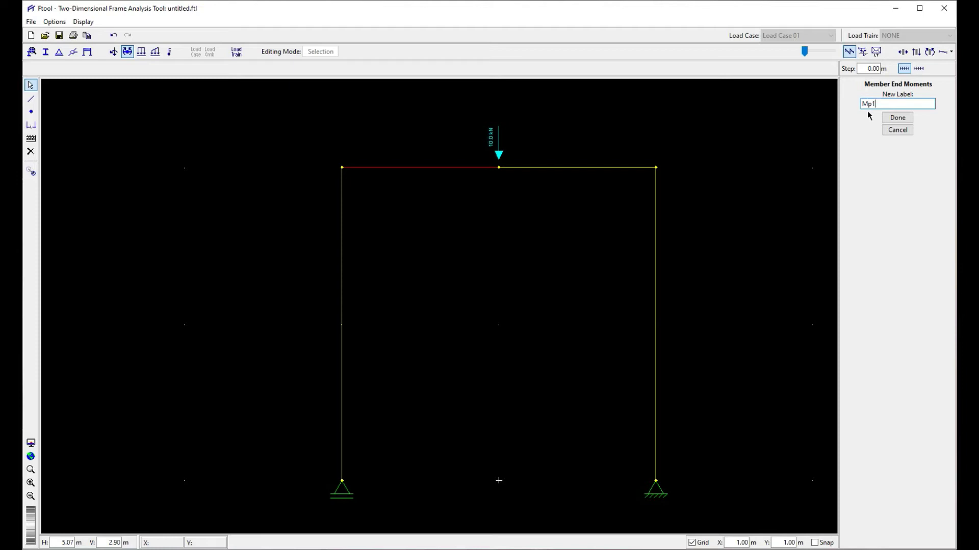
pyautogui.click(897, 117)
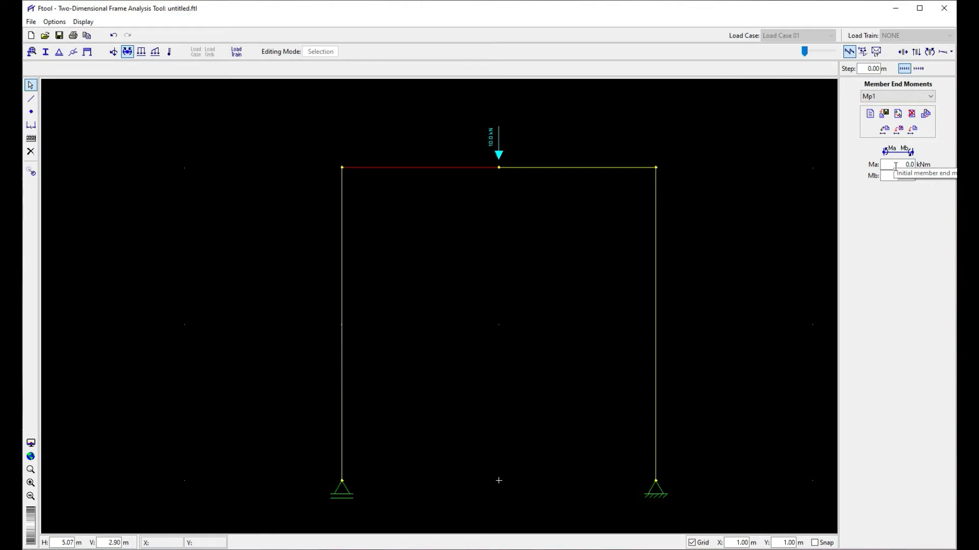
# - Set Ma of Mp1 to 20 kNm and apply it to the left half of the top beam
pyautogui.doubleClick(909, 165)
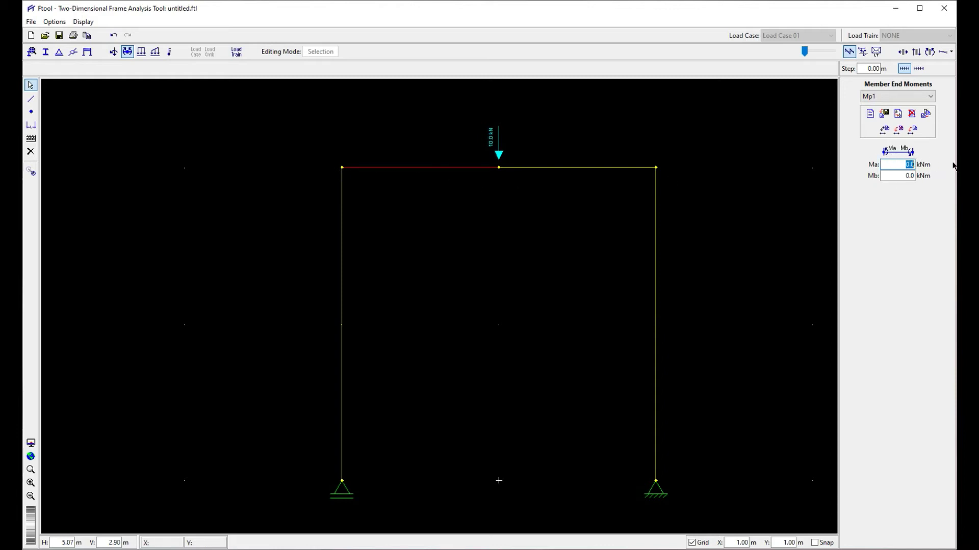
pyautogui.click(773, 193)
pyautogui.click(407, 164)
pyautogui.click(884, 129)
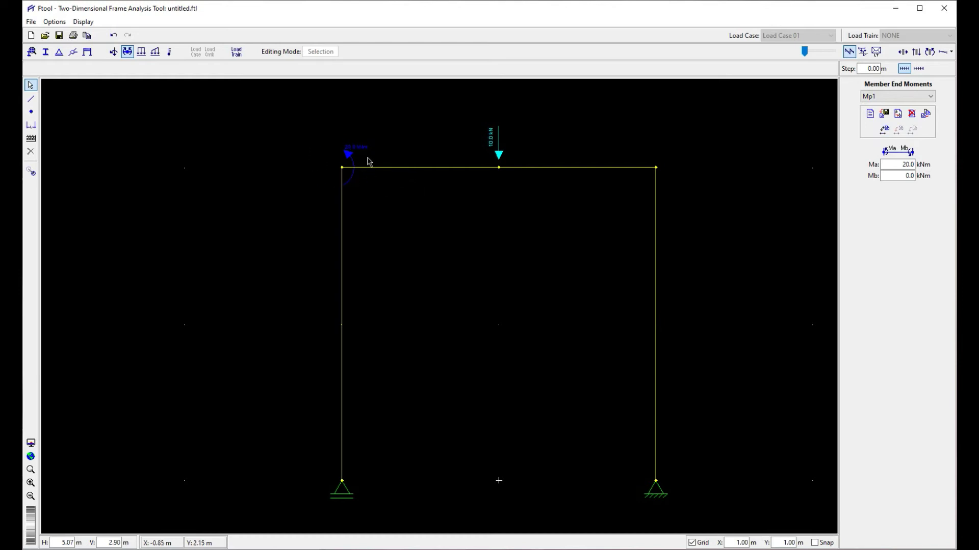
# - Set Mb of Mp1 to 10 kNm and Ma to 0 kNm for the left half of the top beam
pyautogui.click(473, 168)
pyautogui.doubleClick(908, 175)
pyautogui.write('10')
pyautogui.click(913, 135)
pyautogui.click(911, 113)
pyautogui.press('Return')
pyautogui.doubleClick(894, 166)
pyautogui.write('0')
pyautogui.click(893, 176)
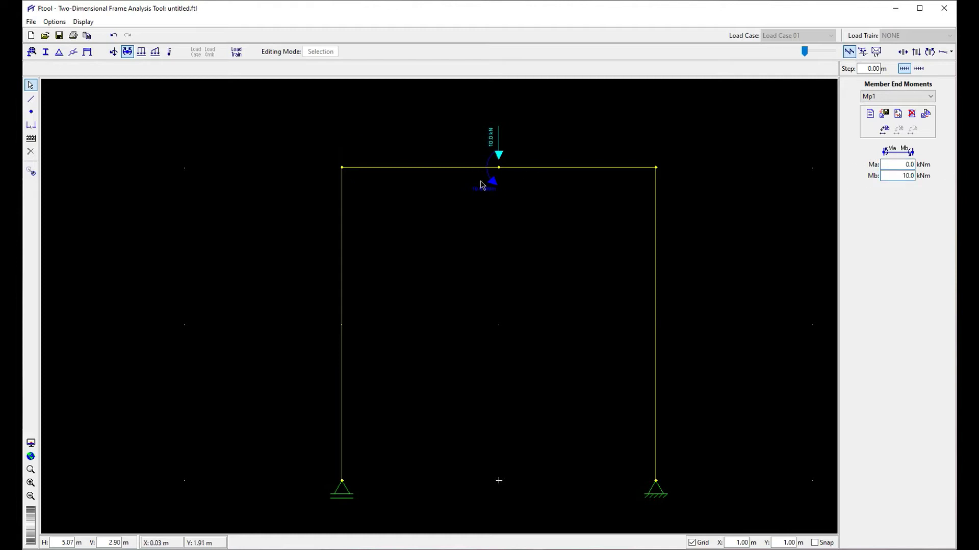
# - Remove the end moments from the left half of the top beam and delete the Mp1 definition
pyautogui.click(441, 168)
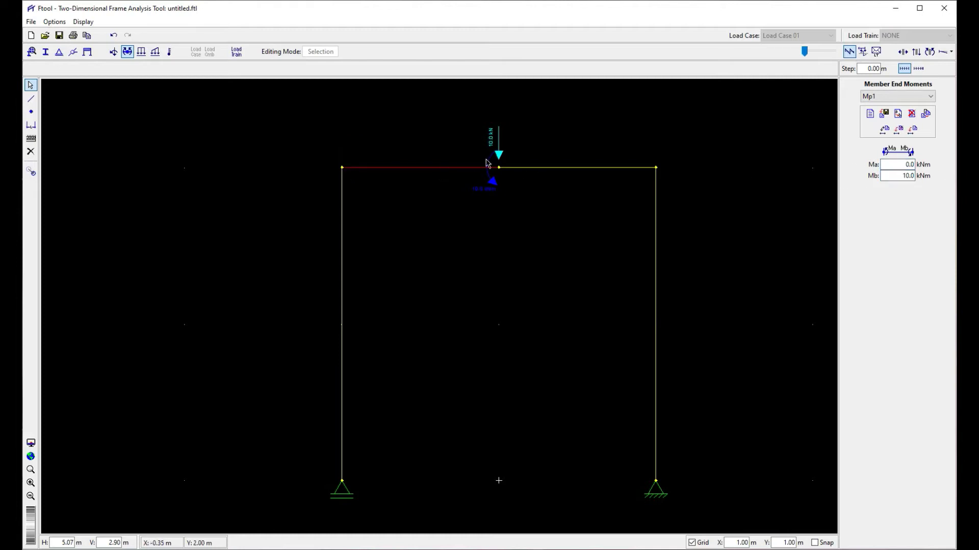
pyautogui.click(903, 130)
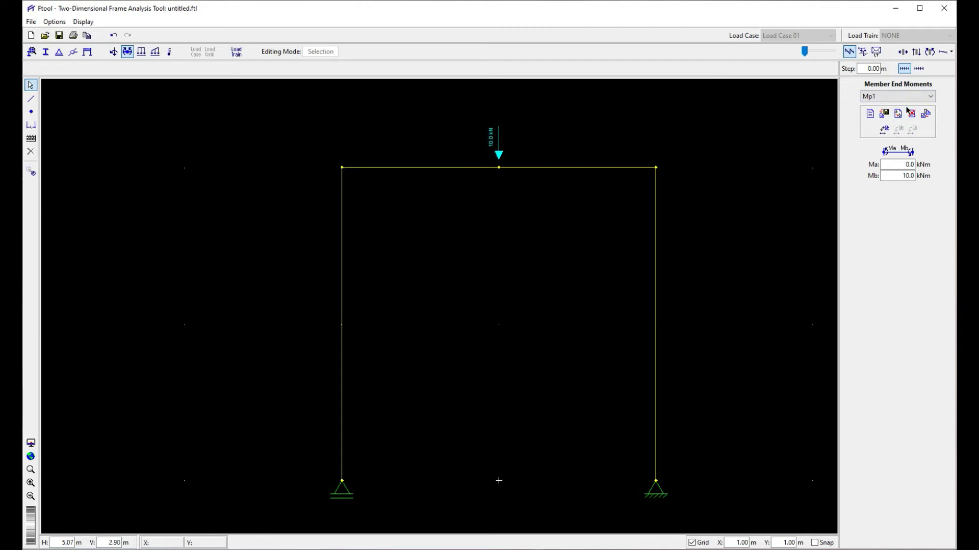
pyautogui.click(912, 114)
pyautogui.click(681, 293)
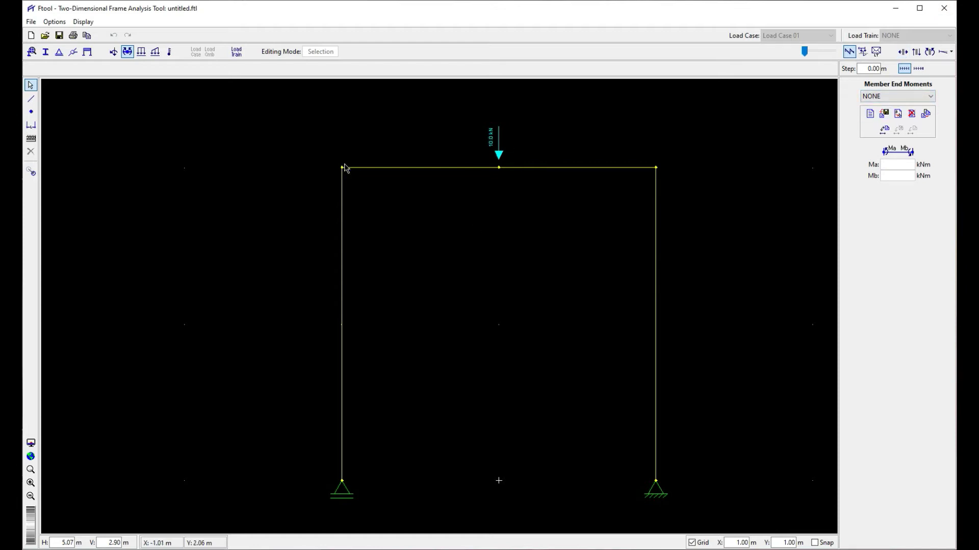
# - Create a uniform load labelled W1 with the left half of the top beam selected
pyautogui.moveTo(427, 212); pyautogui.dragTo(396, 233)
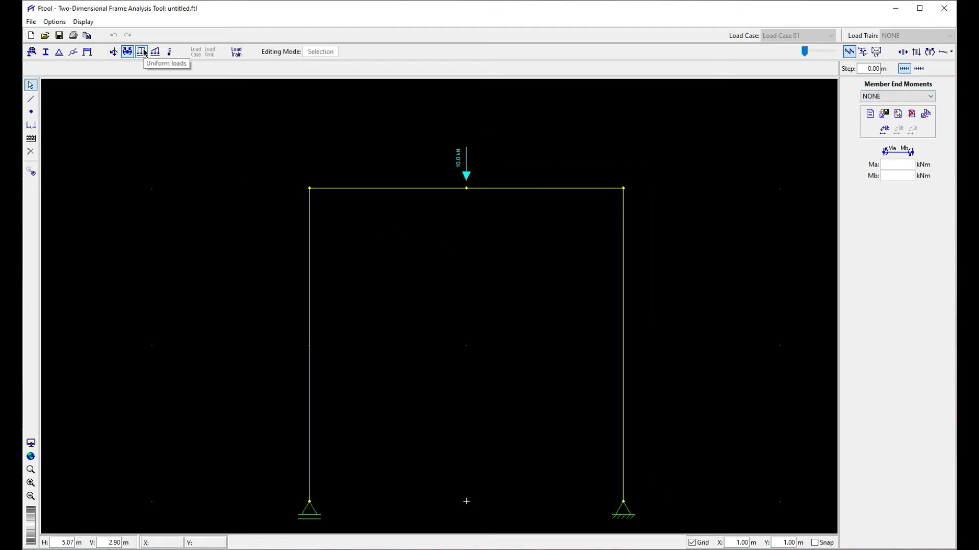
pyautogui.moveTo(236, 135); pyautogui.dragTo(711, 226)
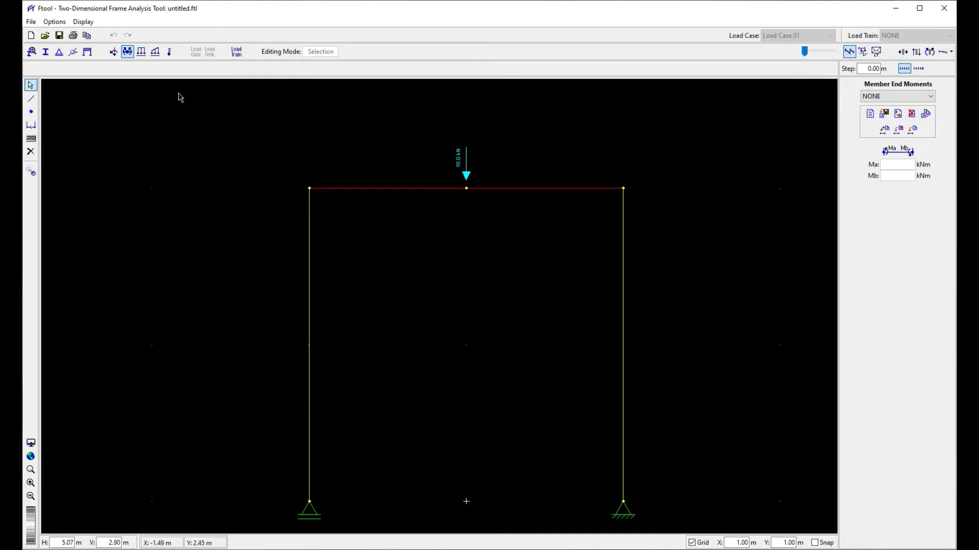
pyautogui.click(142, 52)
pyautogui.moveTo(281, 155); pyautogui.dragTo(491, 218)
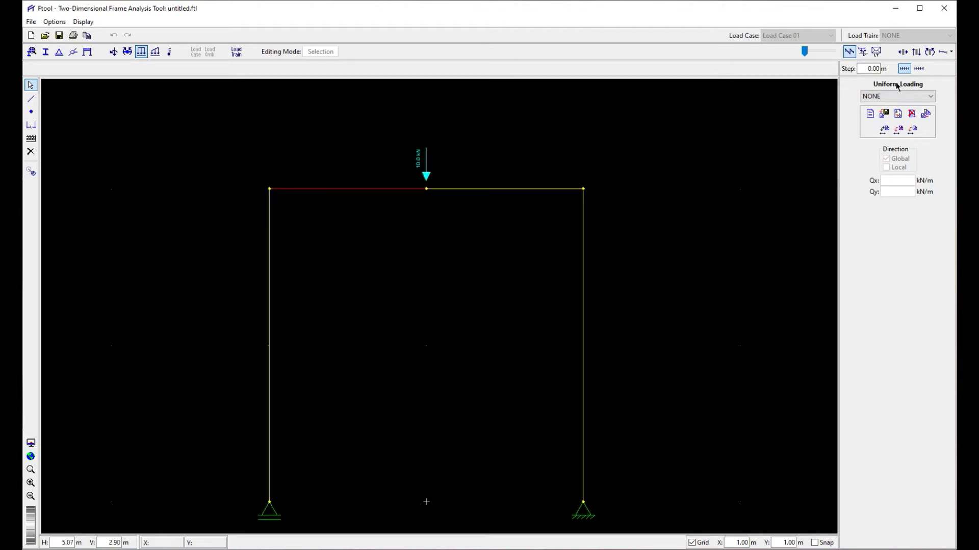
pyautogui.click(870, 114)
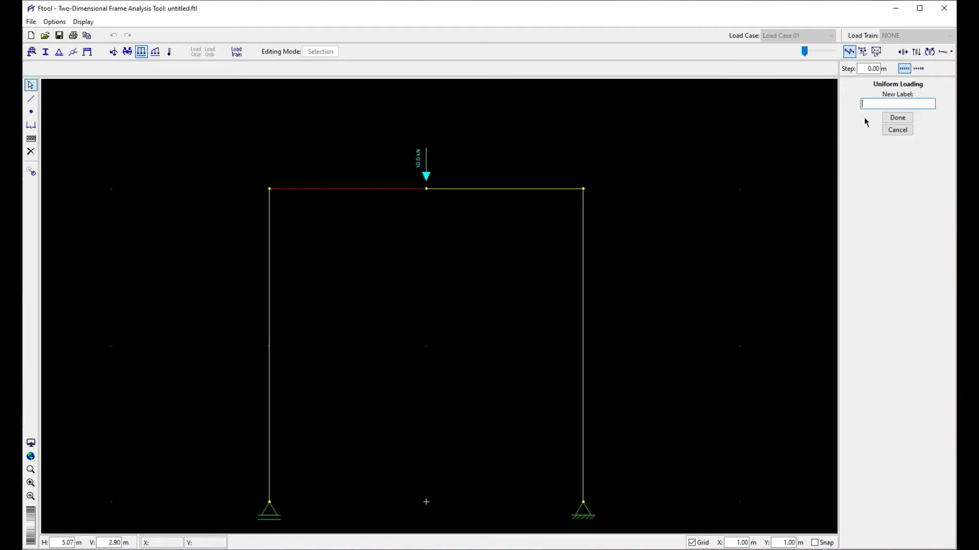
pyautogui.click(902, 118)
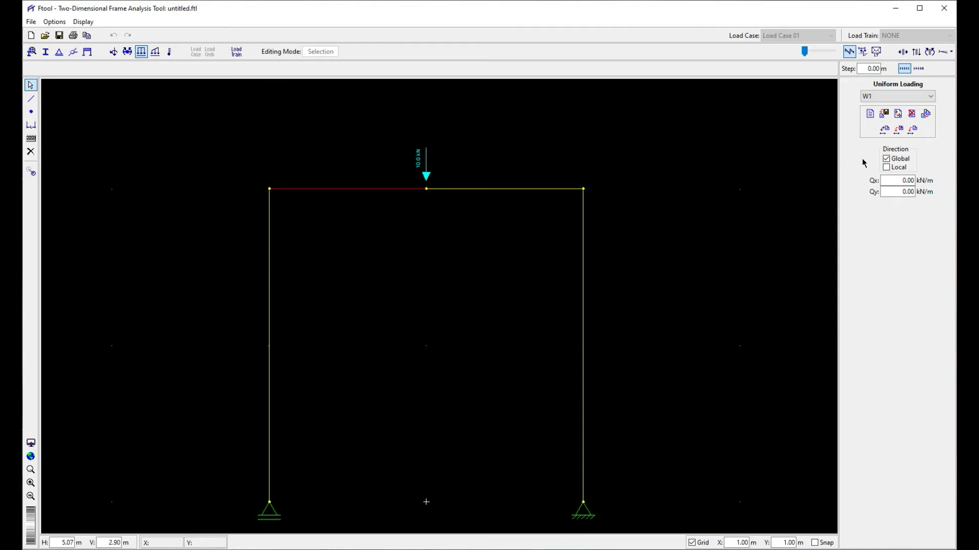
# - Set Qy of W1 to -20 kN/m in the global direction and apply it to the left half of the top beam
pyautogui.moveTo(222, 153); pyautogui.dragTo(490, 217)
pyautogui.click(893, 192)
pyautogui.click(901, 181)
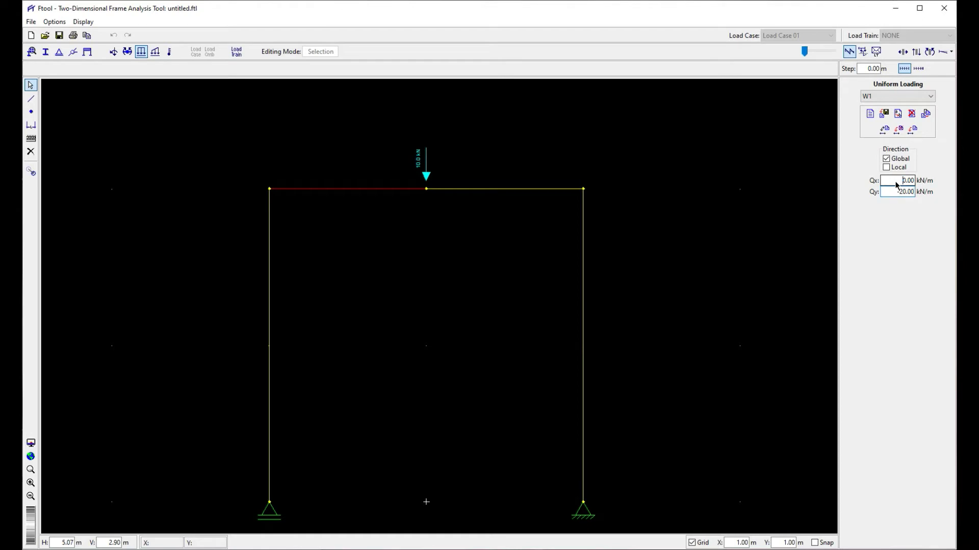
pyautogui.click(911, 130)
pyautogui.scroll(5, 306, 164)
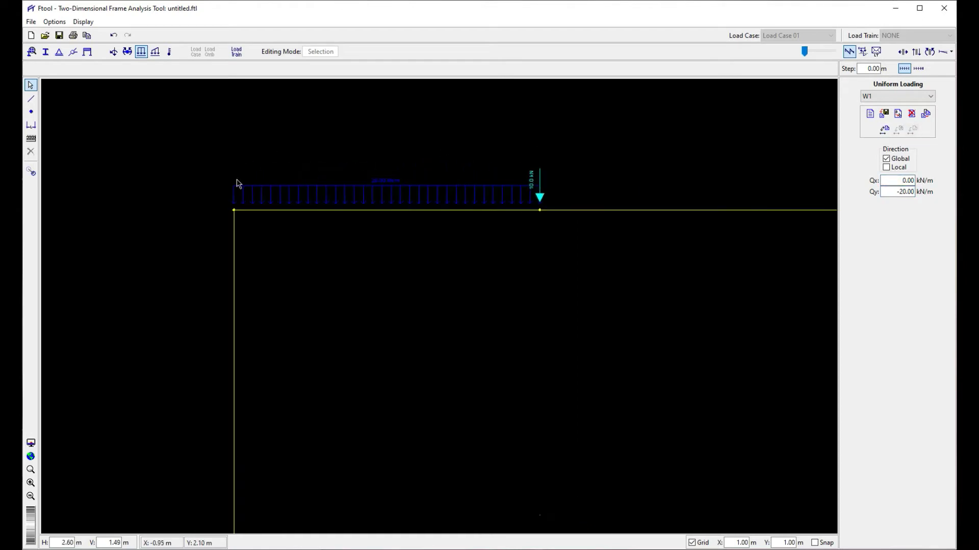
pyautogui.scroll(-3, 370, 230)
pyautogui.scroll(3, 352, 231)
pyautogui.scroll(1, 448, 230)
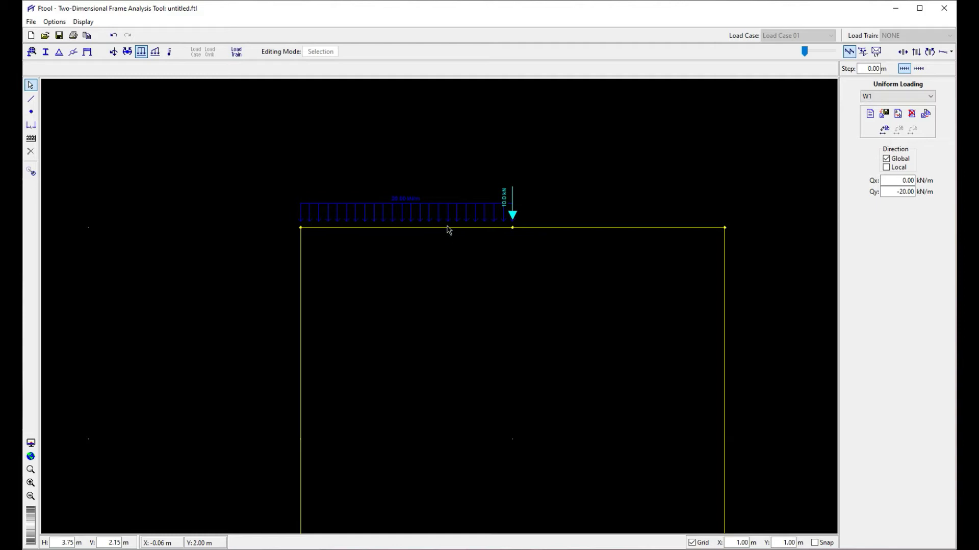
pyautogui.scroll(-2, 435, 263)
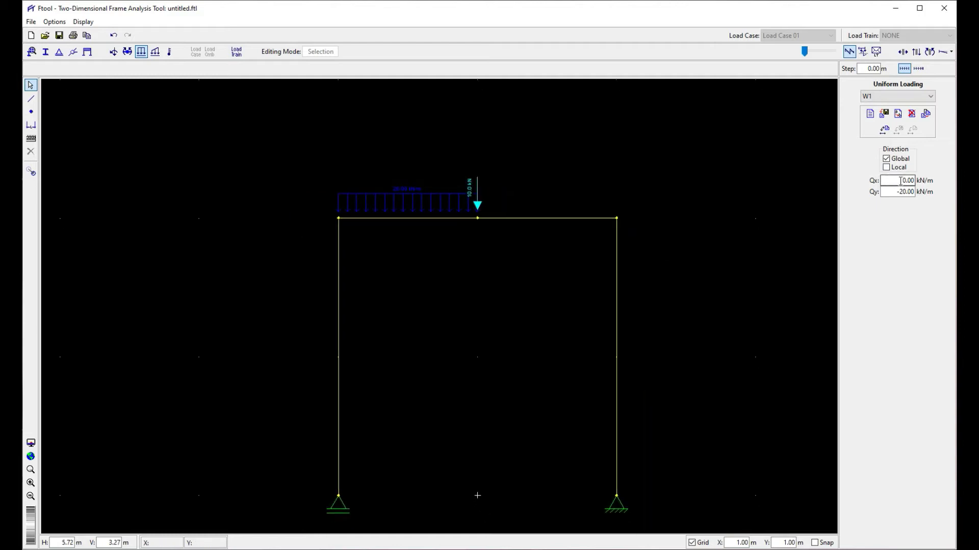
# - Create a linear load labelled WL1 for the left column
pyautogui.click(338, 255)
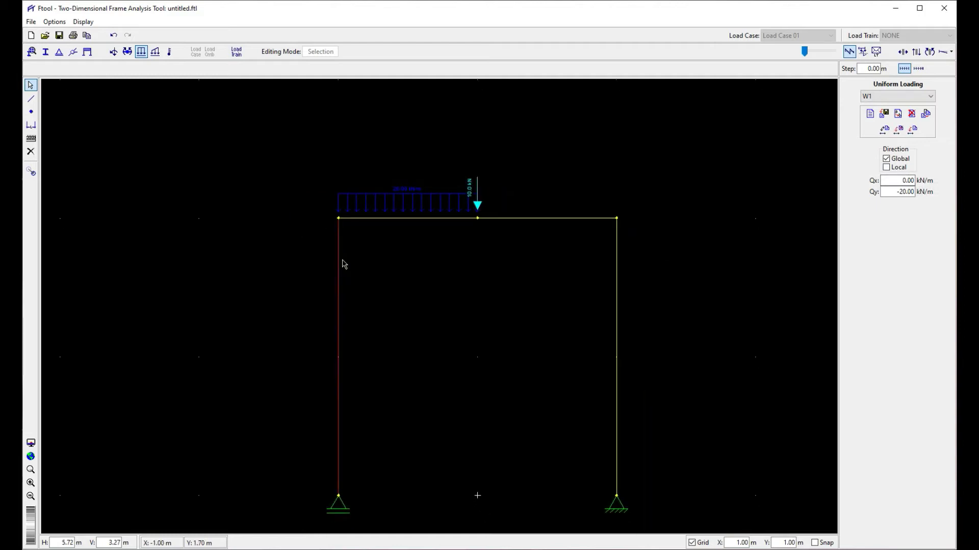
pyautogui.click(306, 244)
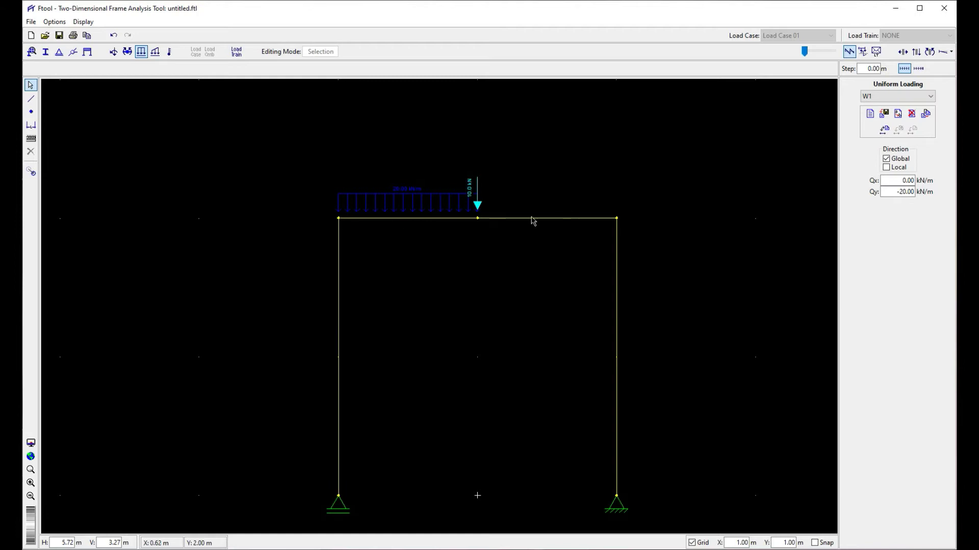
pyautogui.click(155, 52)
pyautogui.scroll(-2, 271, 228)
pyautogui.scroll(1, 340, 261)
pyautogui.click(338, 261)
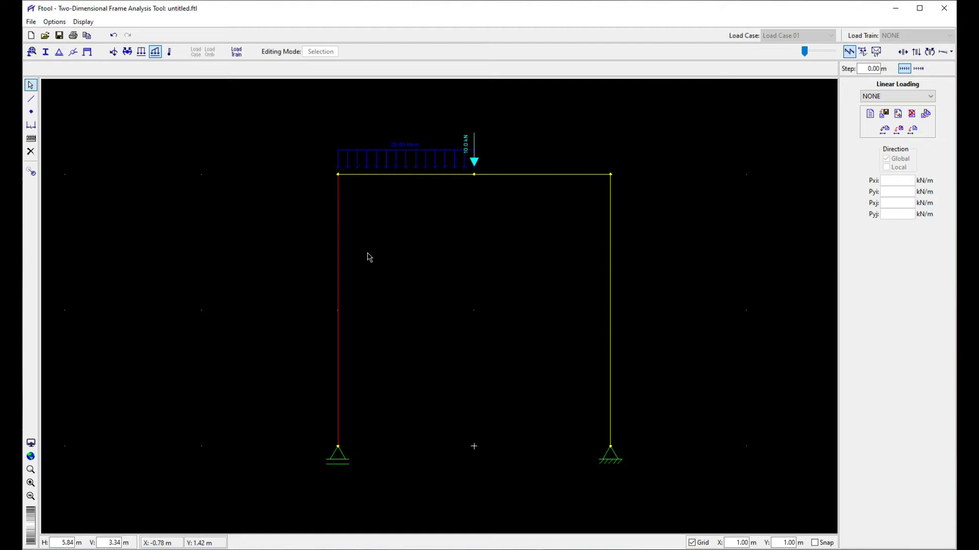
pyautogui.click(870, 114)
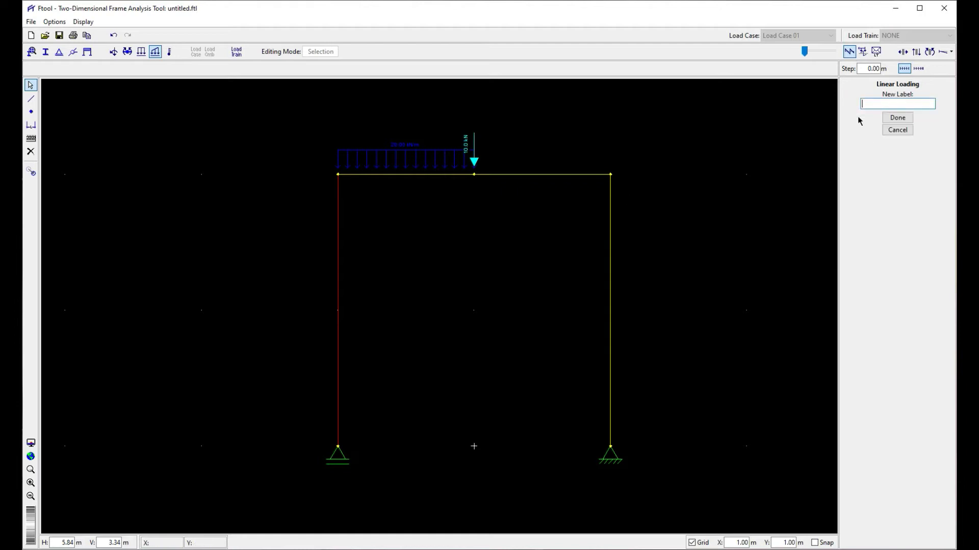
pyautogui.write('WL1')
pyautogui.press('Return')
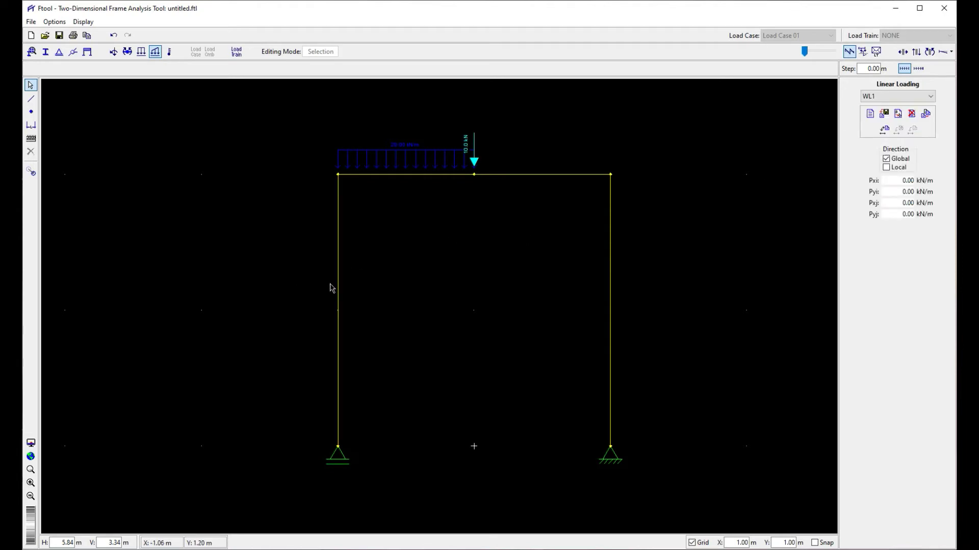
# - Set Pxj of the linear load WL1 to 10 kN/m
pyautogui.click(896, 182)
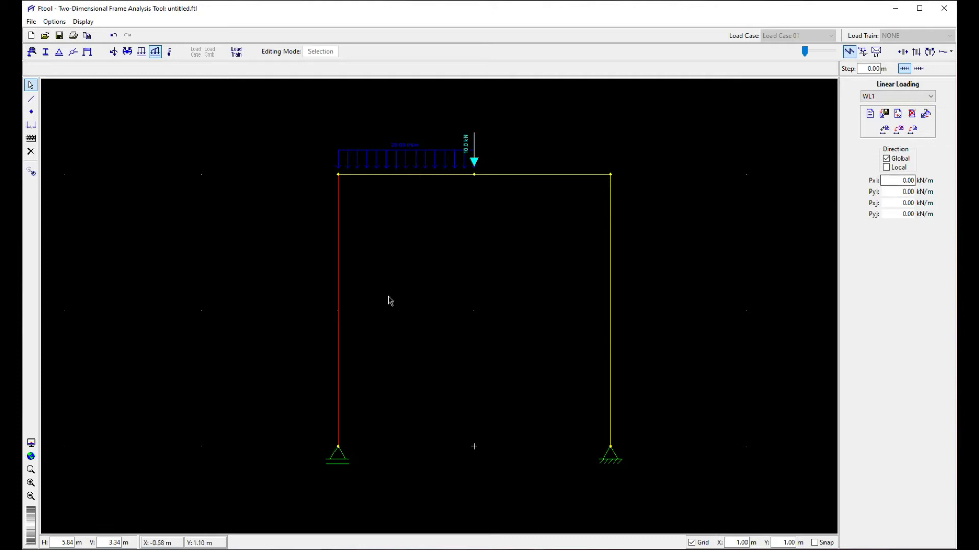
pyautogui.click(306, 444)
pyautogui.moveTo(229, 447); pyautogui.dragTo(328, 453)
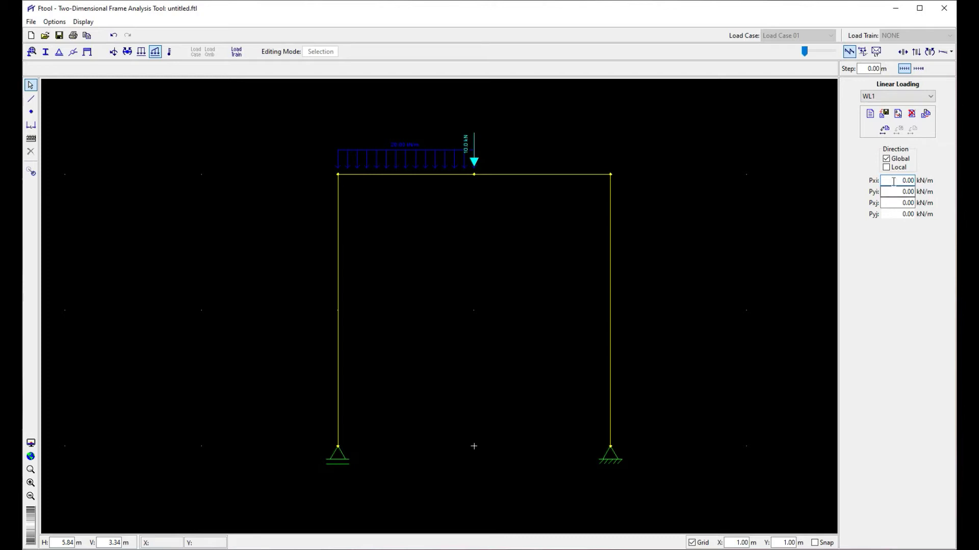
pyautogui.doubleClick(909, 203)
pyautogui.write('10')
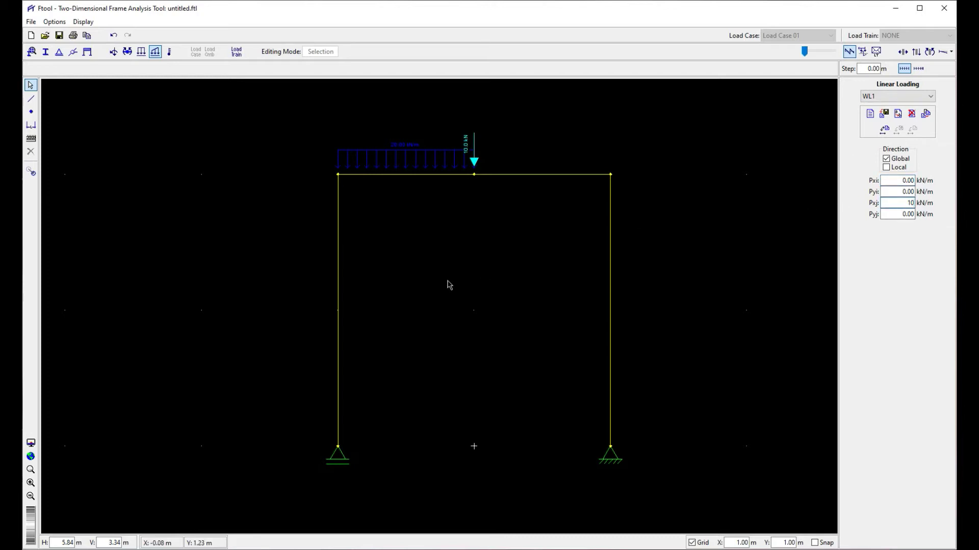
# - Apply the linear load WL1 to the left column and check its distribution from base to top
pyautogui.click(338, 270)
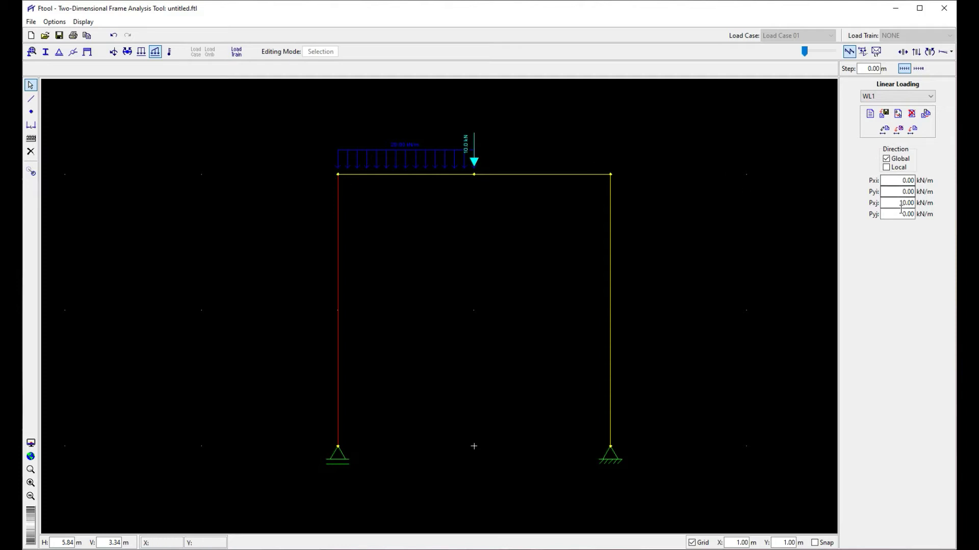
pyautogui.click(898, 129)
pyautogui.click(912, 130)
pyautogui.doubleClick(893, 203)
pyautogui.scroll(2, 317, 184)
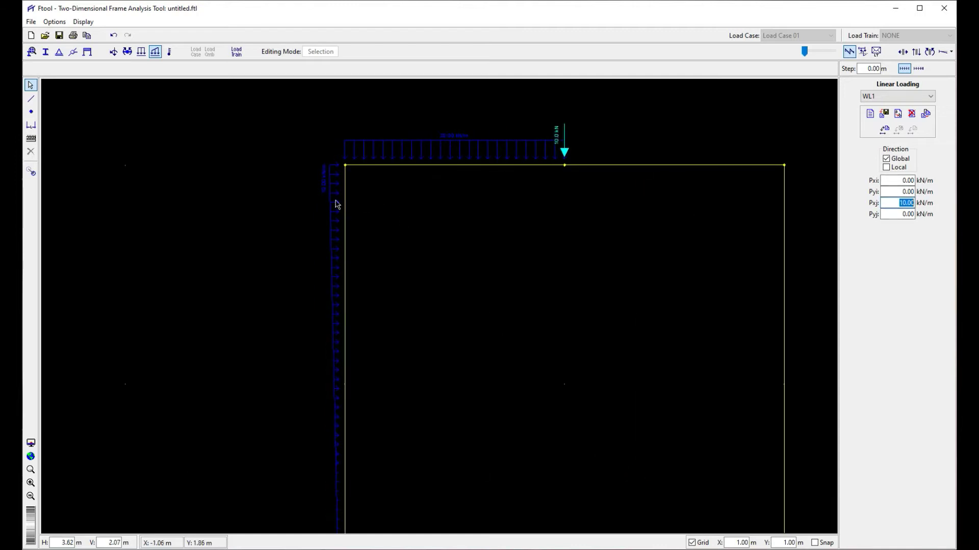
pyautogui.scroll(-2, 352, 253)
pyautogui.scroll(3, 348, 515)
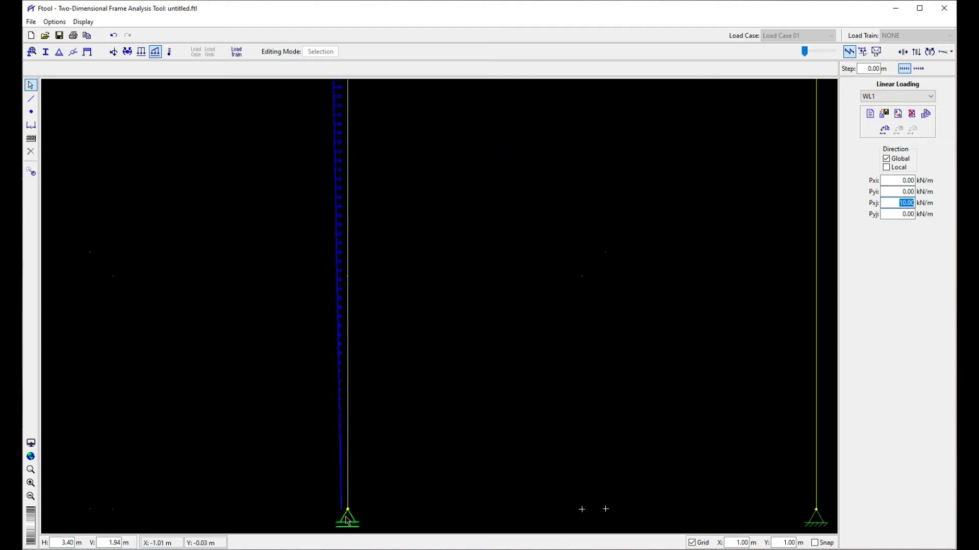
pyautogui.scroll(-3, 348, 517)
pyautogui.scroll(1, 352, 479)
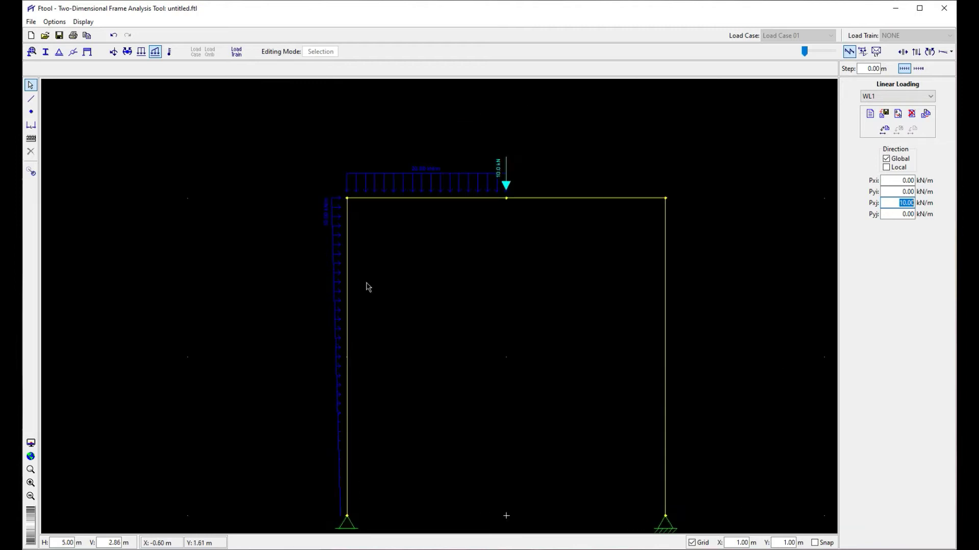
# - Set both the load display size and the text display size to Large
pyautogui.click(57, 22)
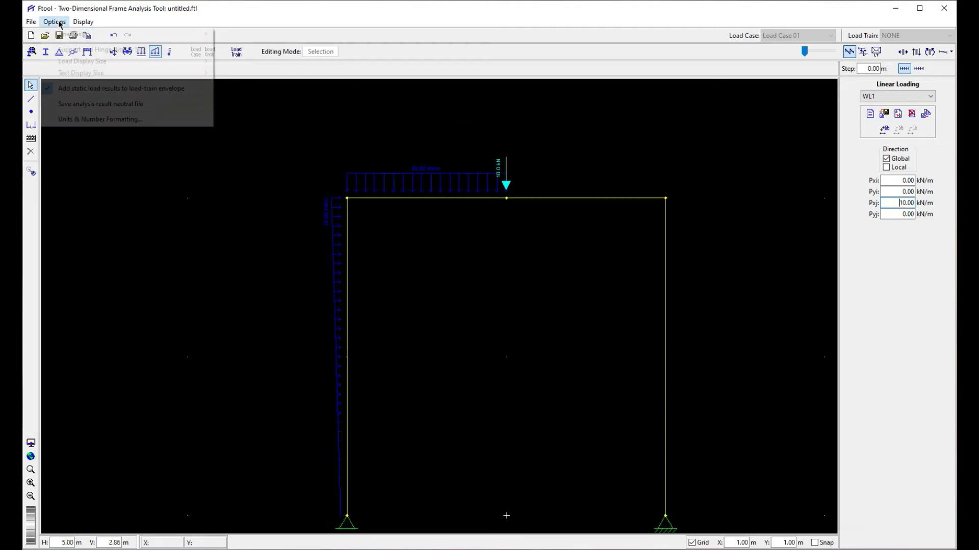
pyautogui.moveTo(80, 64)
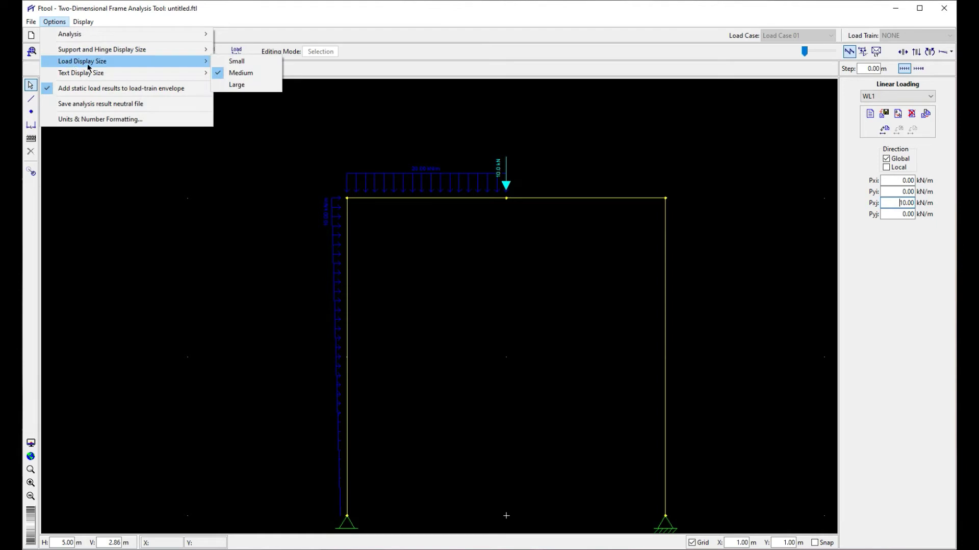
pyautogui.click(236, 84)
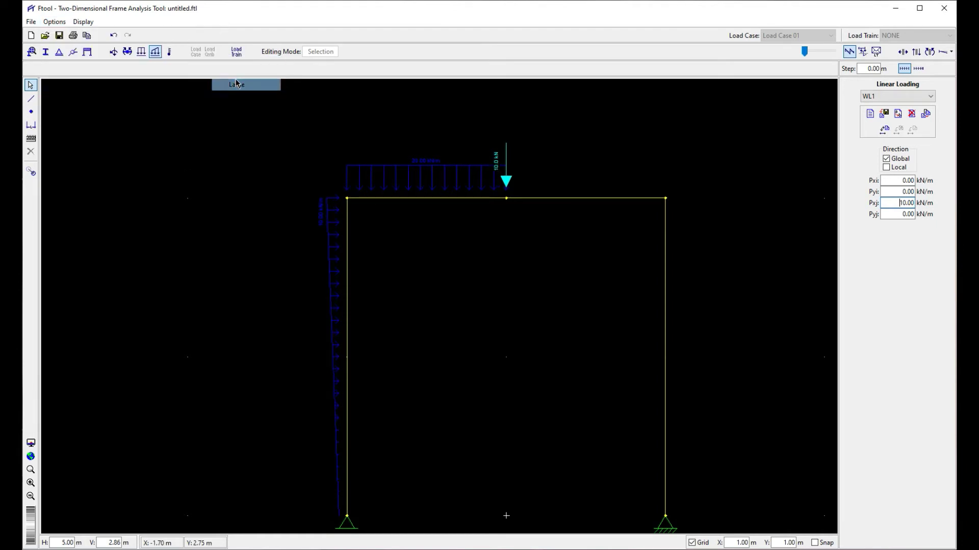
pyautogui.click(54, 22)
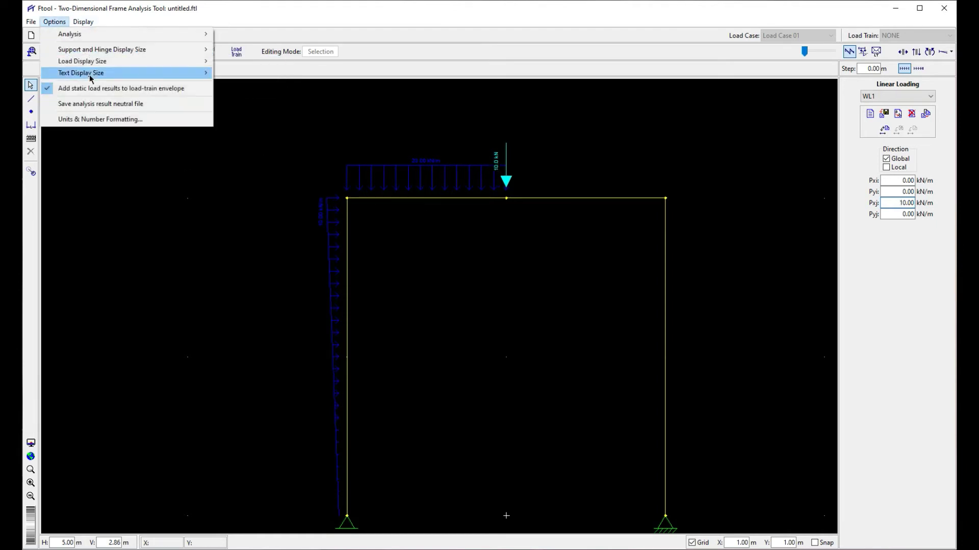
pyautogui.moveTo(97, 75)
pyautogui.click(237, 97)
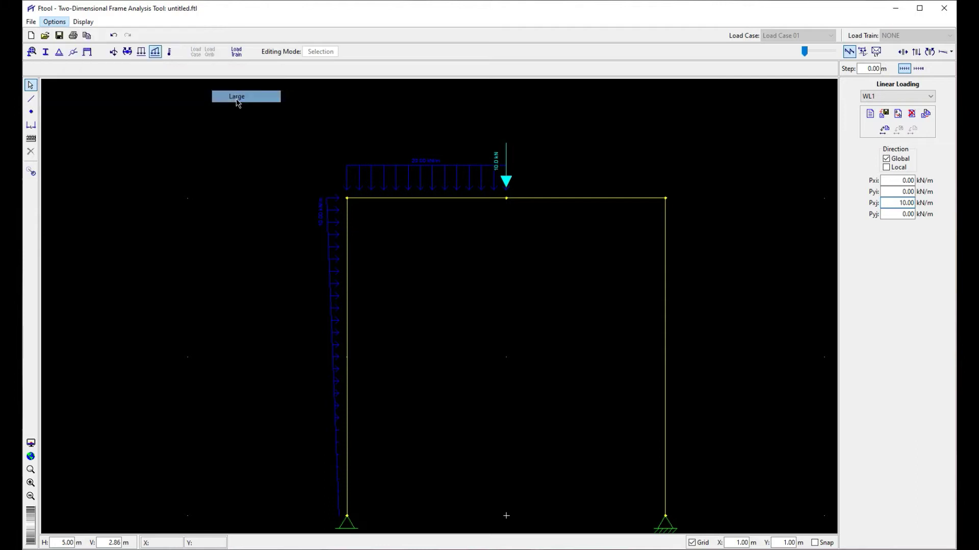
pyautogui.scroll(1, 320, 243)
pyautogui.scroll(-2, 319, 244)
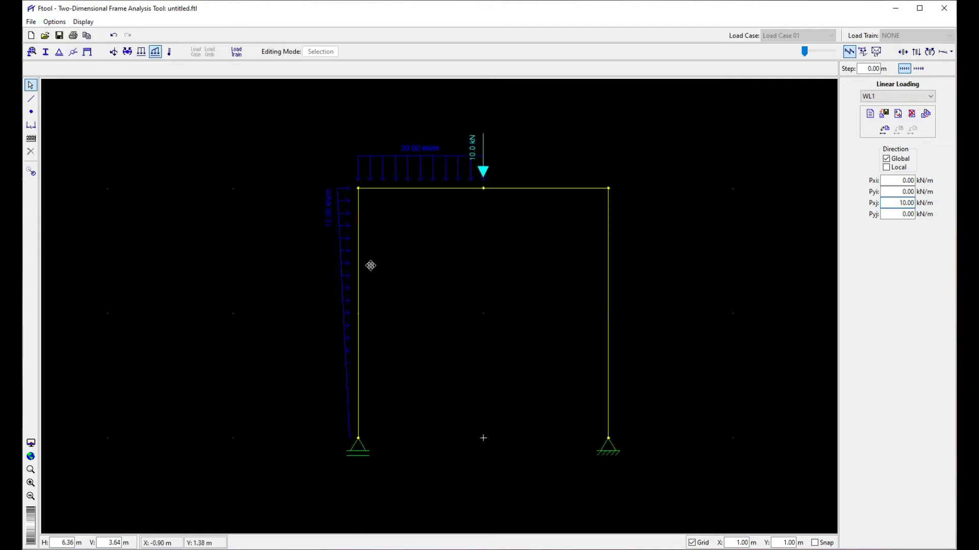
# - Change WL1 to a trapezoidal load with Pxi 10 kN/m and Pxj 20 kN/m
pyautogui.doubleClick(906, 181)
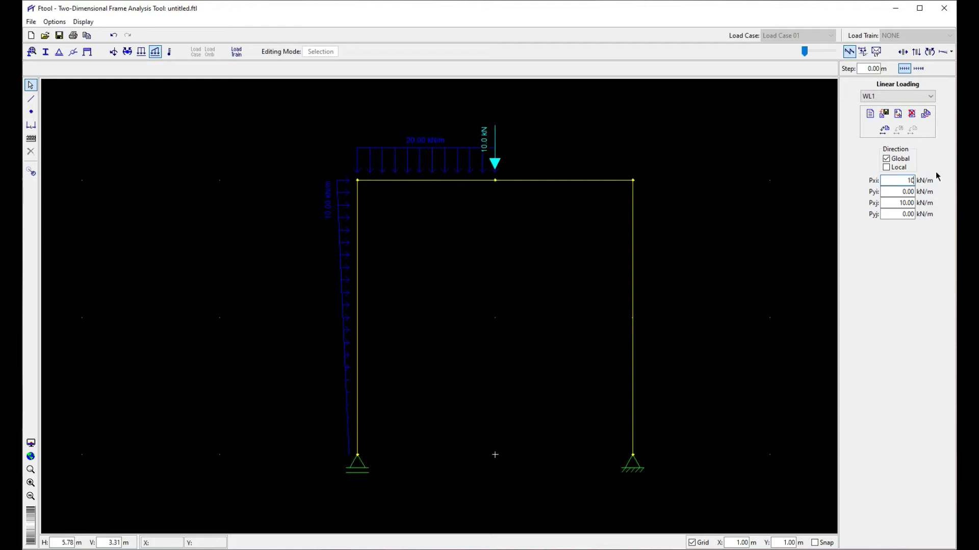
pyautogui.doubleClick(910, 203)
pyautogui.write('20')
pyautogui.press('Return')
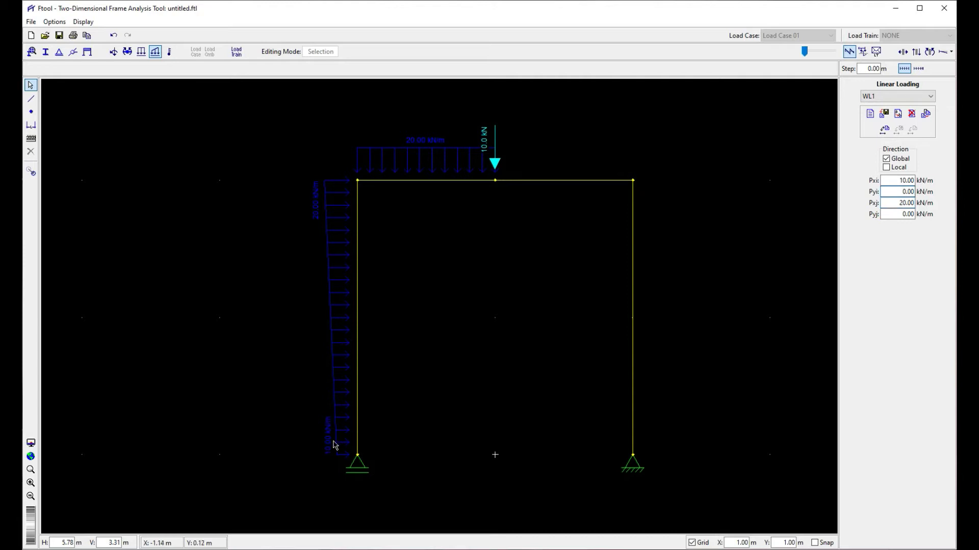
pyautogui.scroll(-3, 402, 222)
pyautogui.scroll(1, 374, 258)
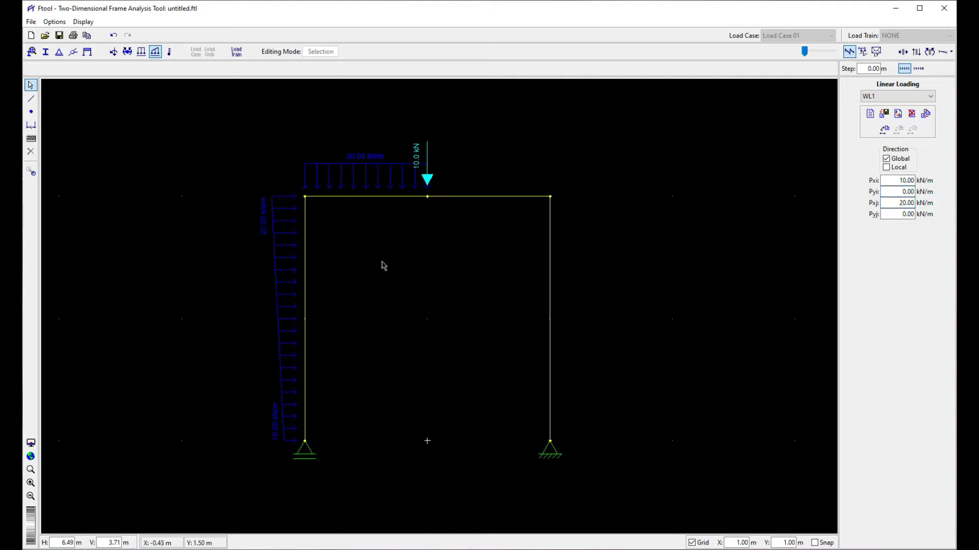
# - Create a thermal load labelled t1 with Ty+ of -4 °C and Ty- of 5 °C
pyautogui.click(171, 52)
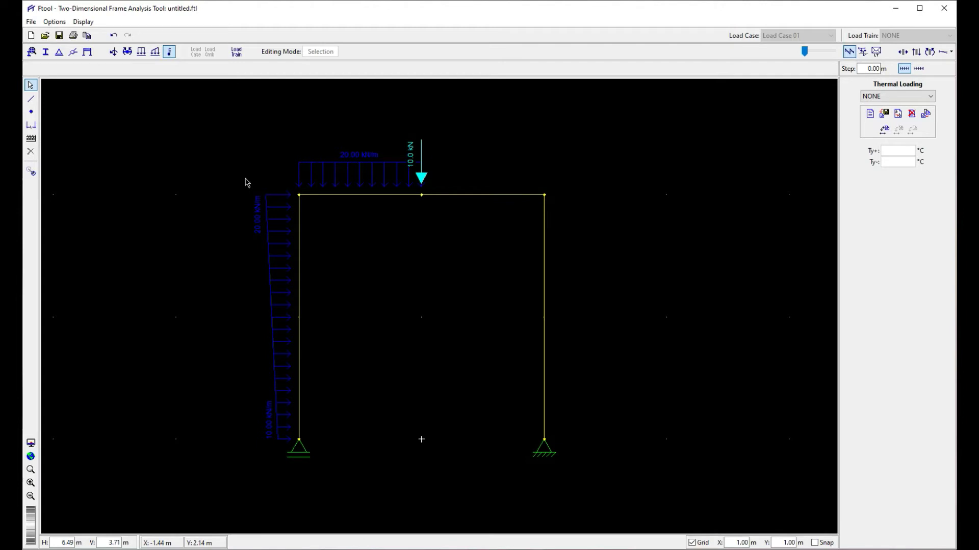
pyautogui.click(869, 114)
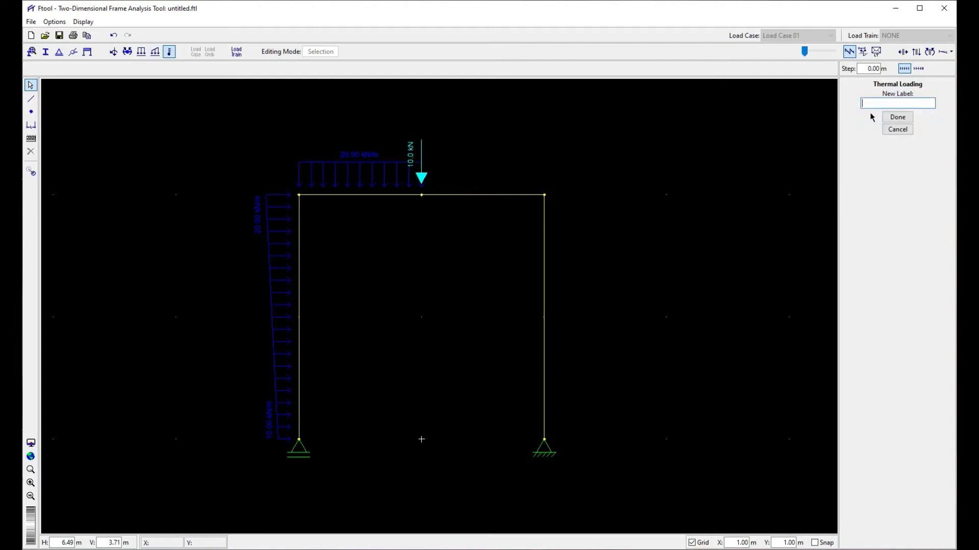
pyautogui.click(896, 118)
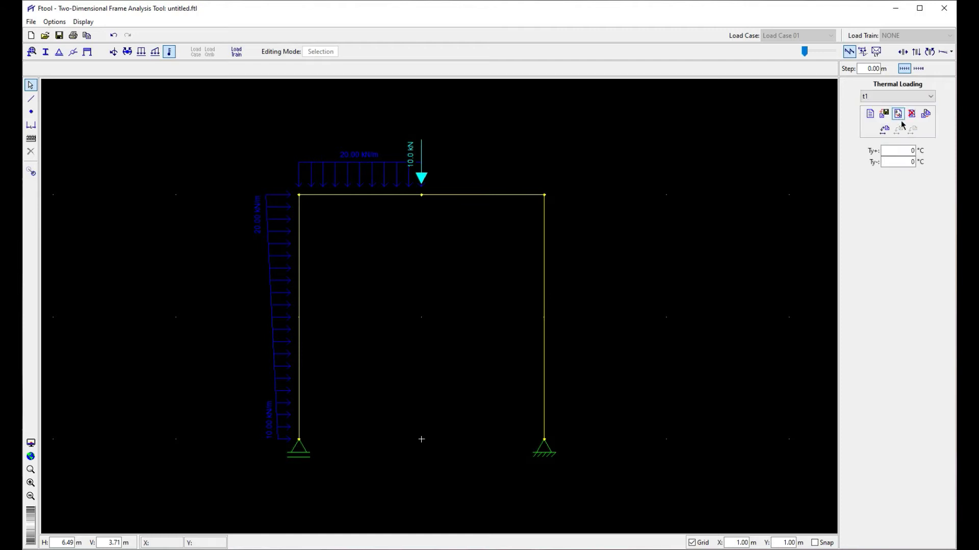
pyautogui.click(905, 150)
pyautogui.write('5')
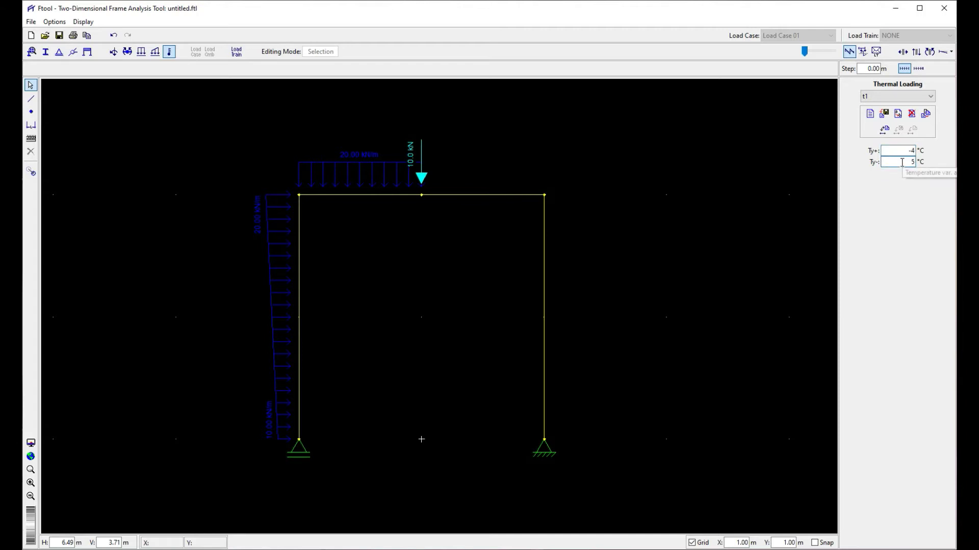
# - Apply the thermal load t1 to all members of the frame and check how it is drawn
pyautogui.moveTo(169, 152); pyautogui.dragTo(711, 454)
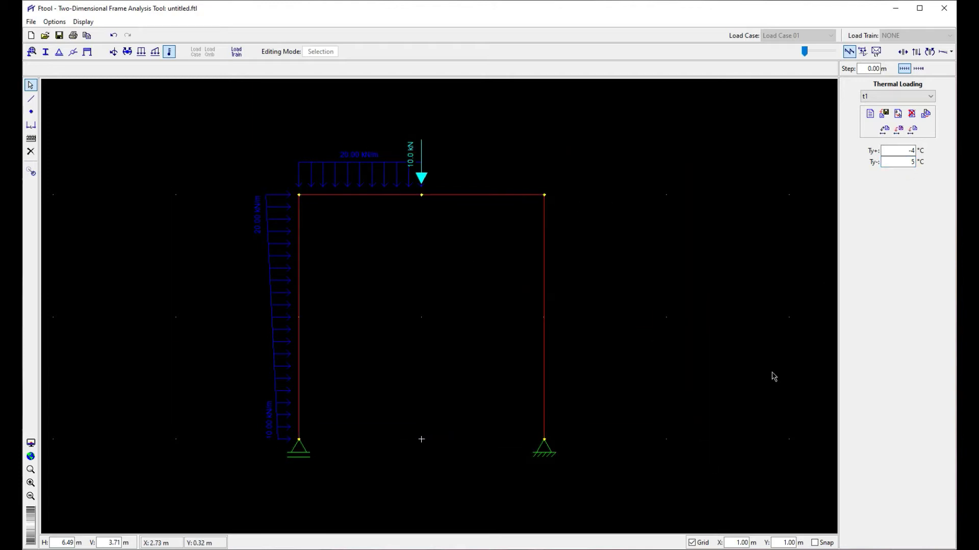
pyautogui.click(911, 129)
pyautogui.scroll(2, 578, 270)
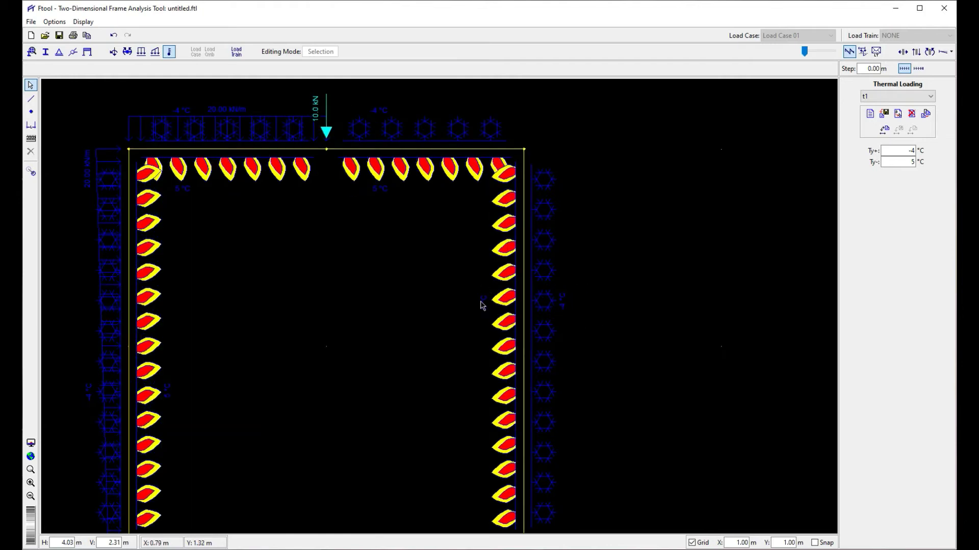
pyautogui.scroll(-2, 454, 331)
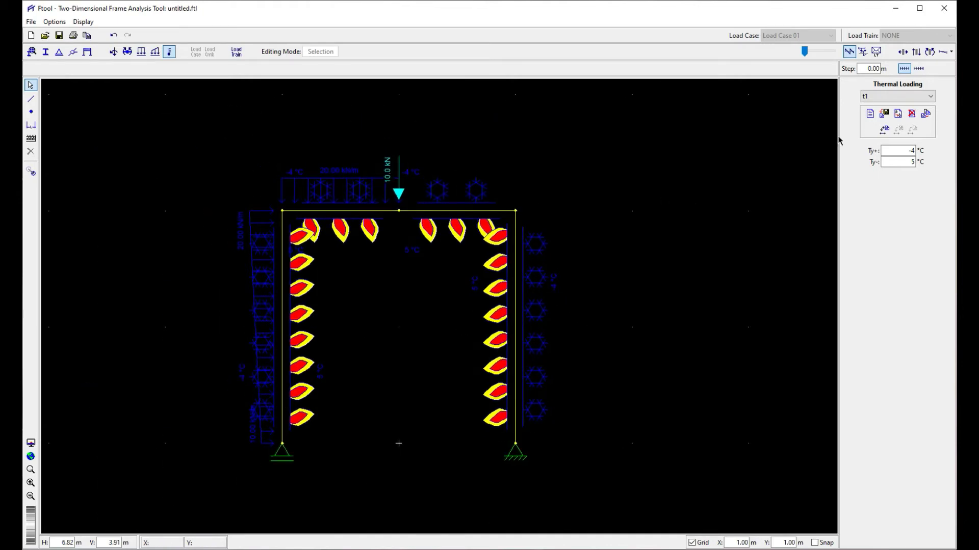
# - Remove the thermal load from all members and apply t1 to the right column only
pyautogui.moveTo(190, 138); pyautogui.dragTo(612, 445)
pyautogui.click(696, 272)
pyautogui.click(886, 131)
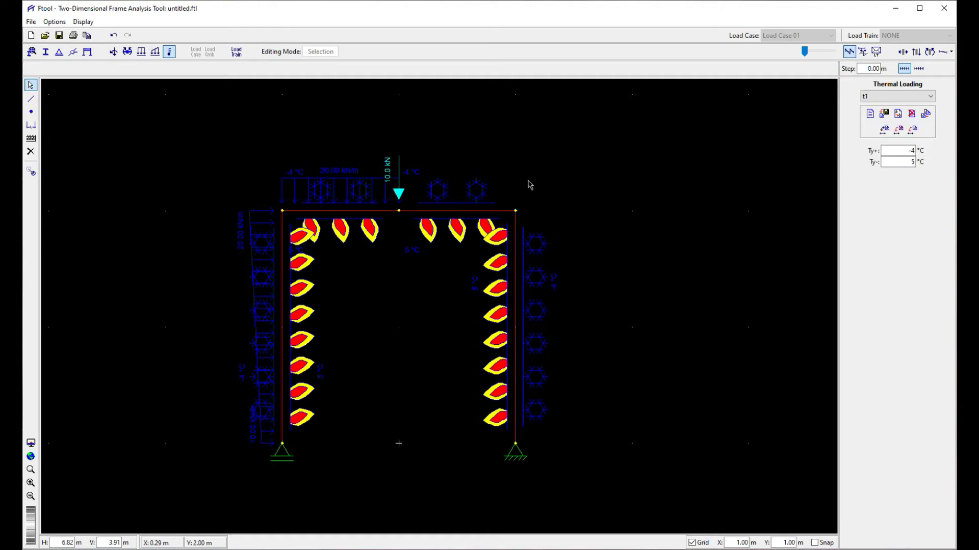
pyautogui.click(898, 131)
pyautogui.moveTo(482, 179); pyautogui.dragTo(601, 479)
pyautogui.click(884, 130)
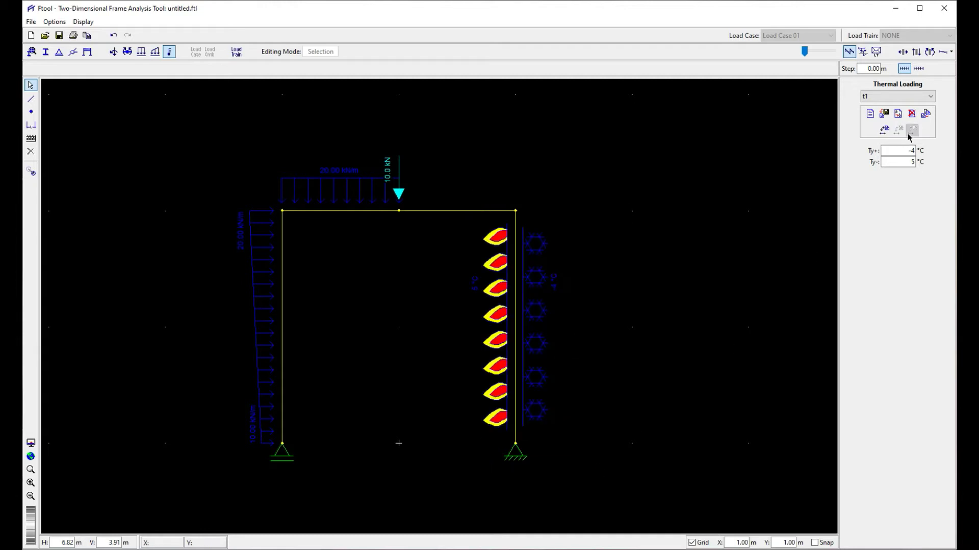
pyautogui.scroll(2, 539, 359)
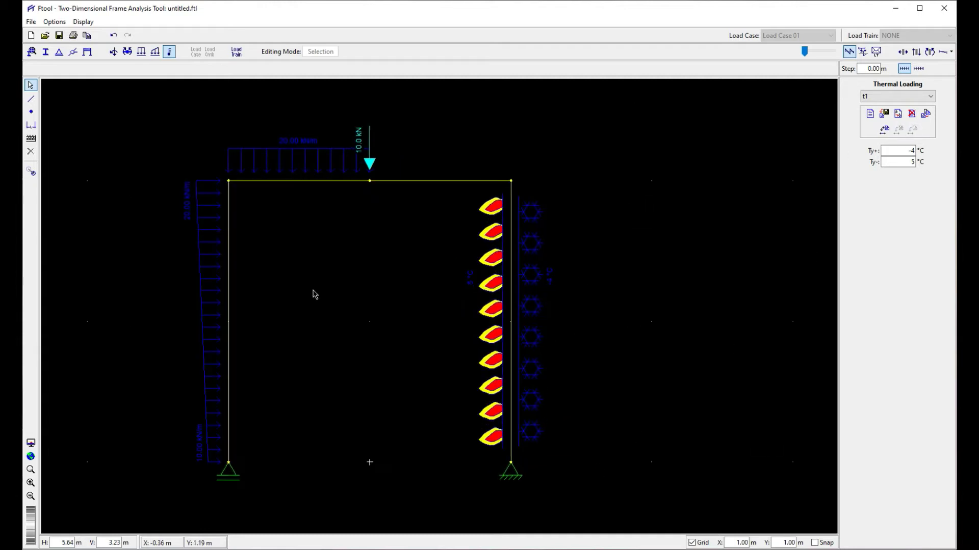
pyautogui.moveTo(312, 293); pyautogui.dragTo(428, 286)
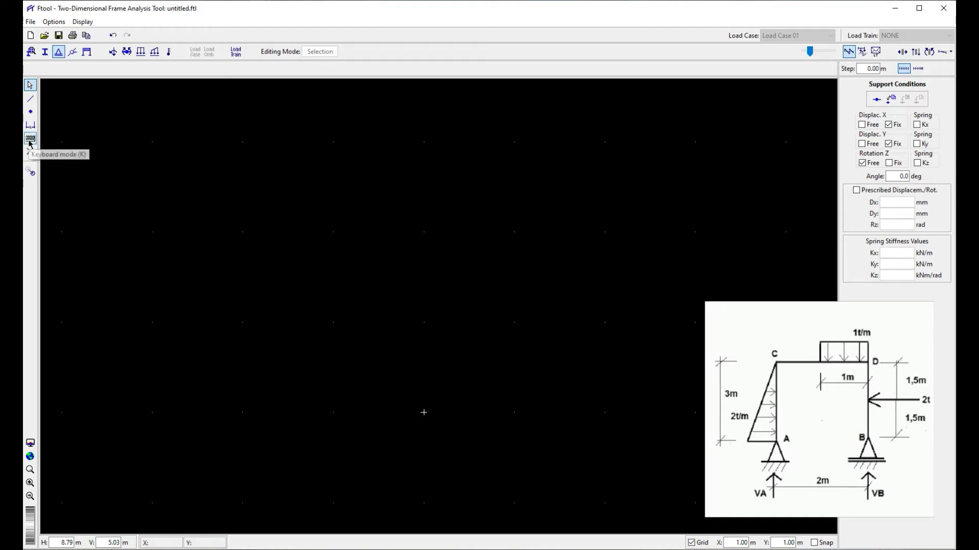
# - Set the grid's Y spacing to 0.50 m for the new model
pyautogui.click(779, 543)
pyautogui.moveTo(779, 543); pyautogui.dragTo(828, 543)
pyautogui.write('0')
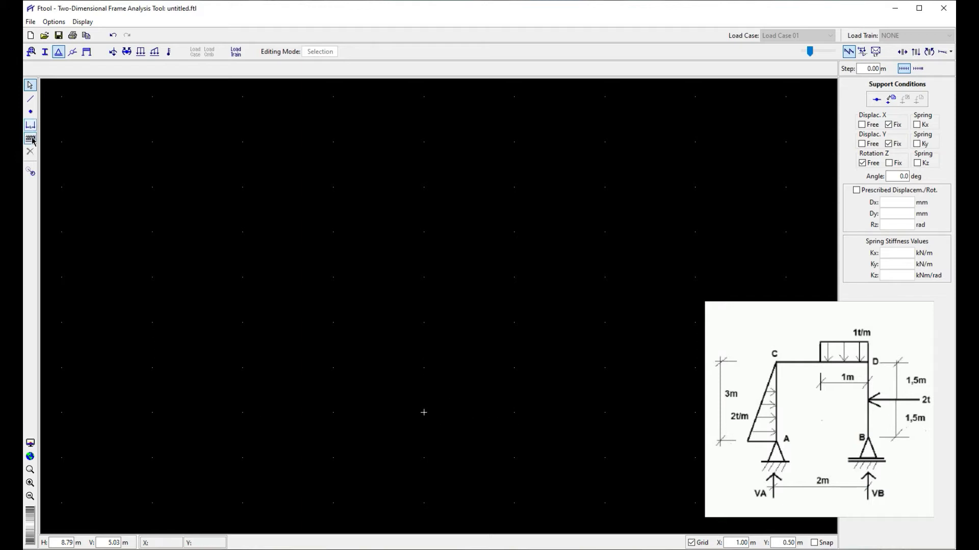
# - Draw a portal frame from the origin with a 3 m left column, a 2 m top beam and a 3 m right column
pyautogui.click(33, 100)
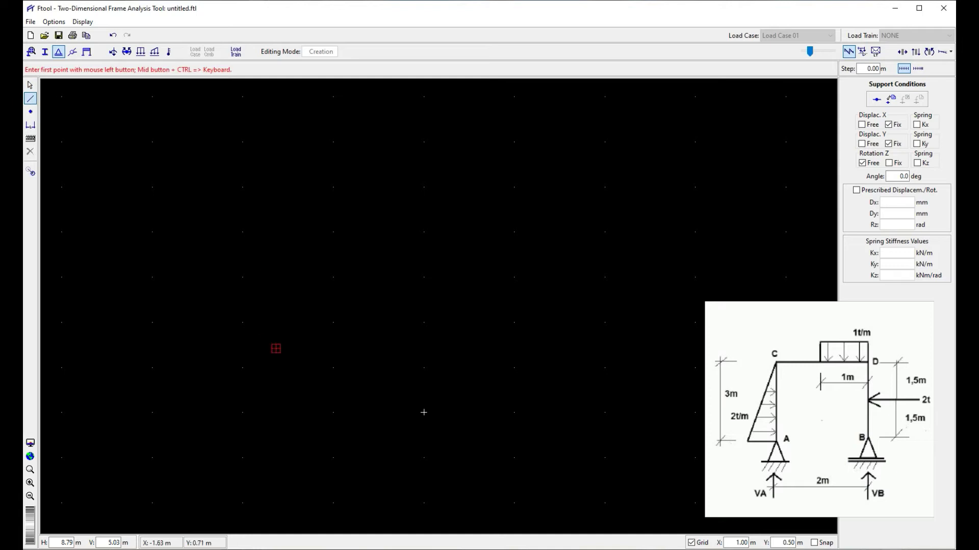
pyautogui.click(423, 412)
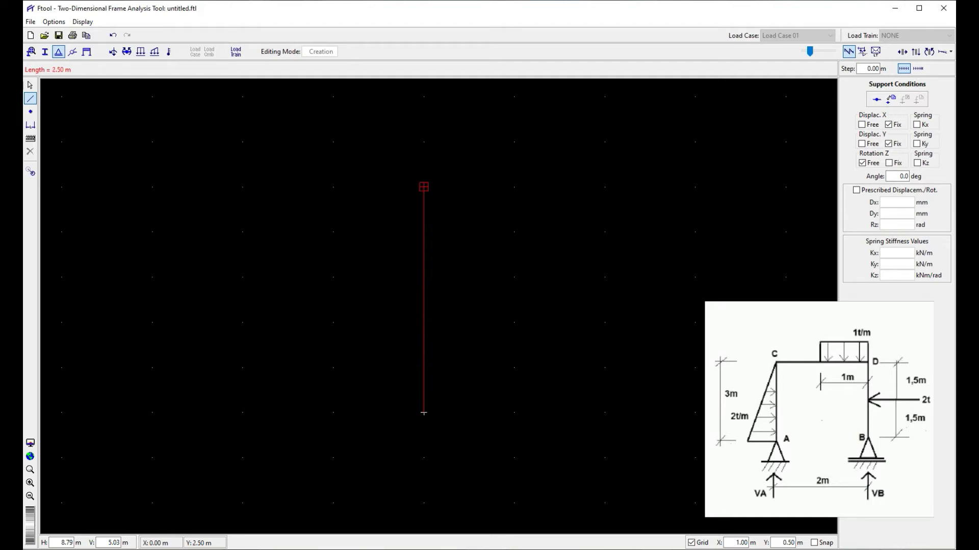
pyautogui.click(424, 142)
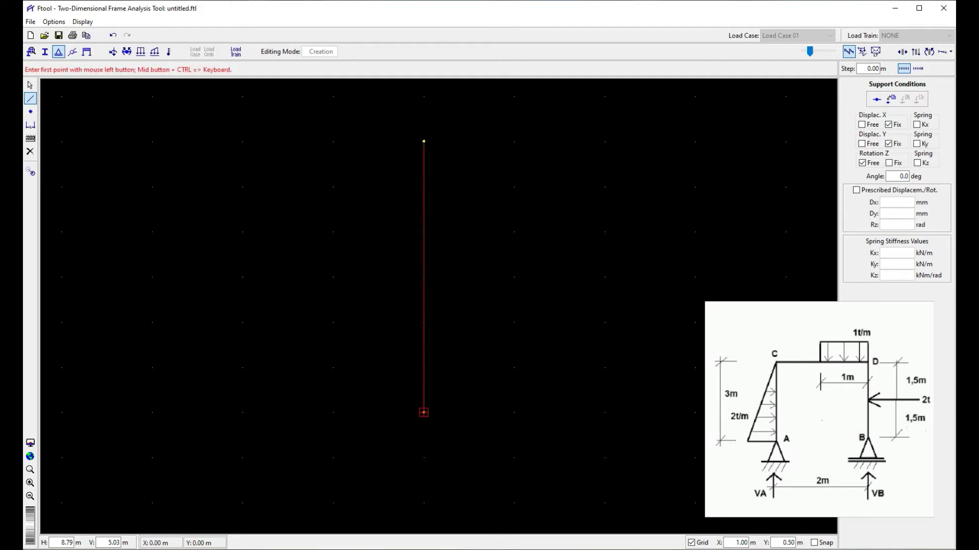
pyautogui.click(424, 141)
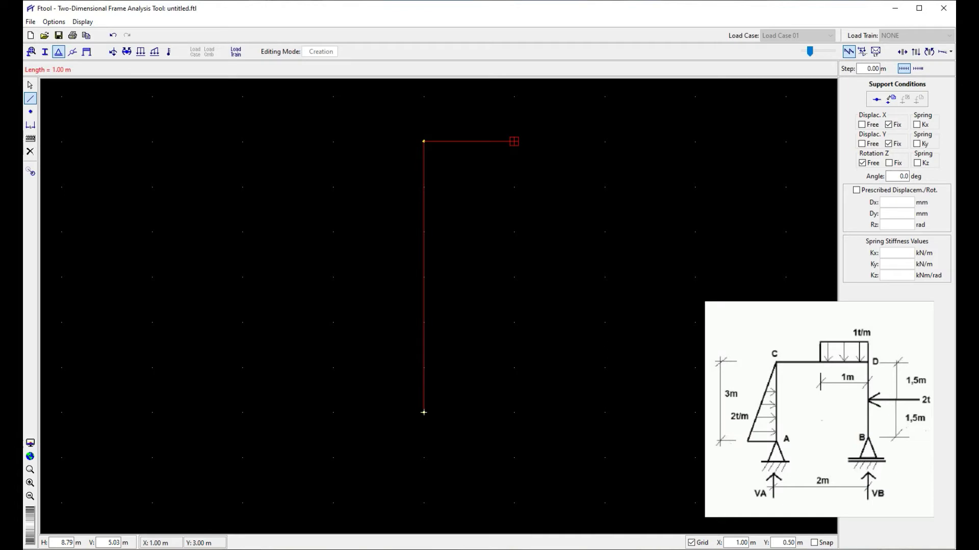
pyautogui.click(604, 142)
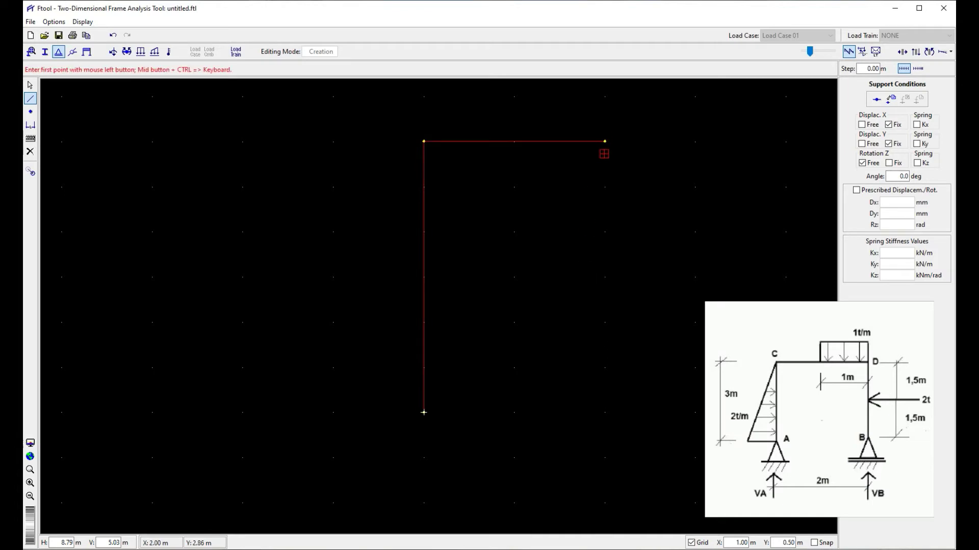
pyautogui.click(605, 141)
pyautogui.click(605, 412)
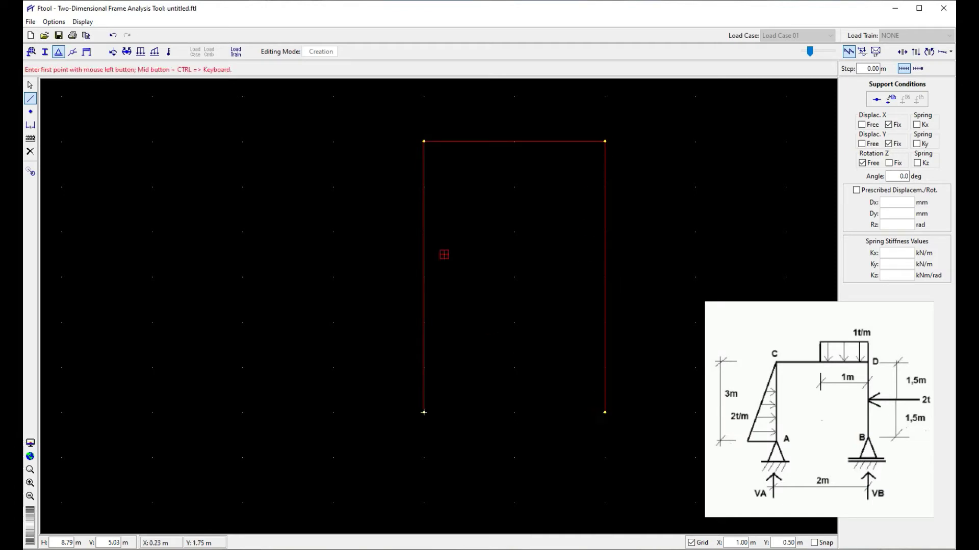
pyautogui.moveTo(564, 248); pyautogui.dragTo(540, 258)
pyautogui.scroll(2, 466, 265)
pyautogui.click(30, 85)
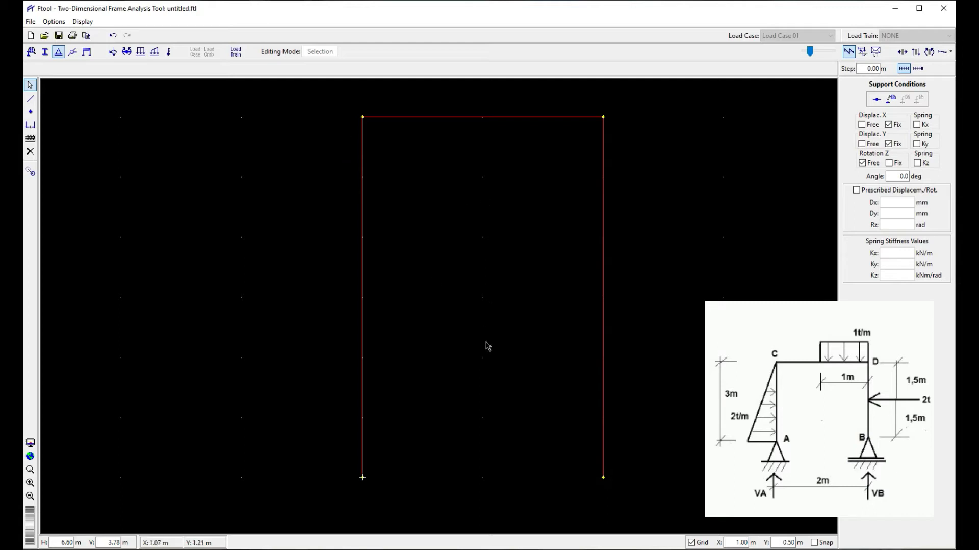
# - Assign a pinned support to the left column's base and a roller support, free in X and fixed in Y, to the right column's base
pyautogui.moveTo(312, 465); pyautogui.dragTo(461, 513)
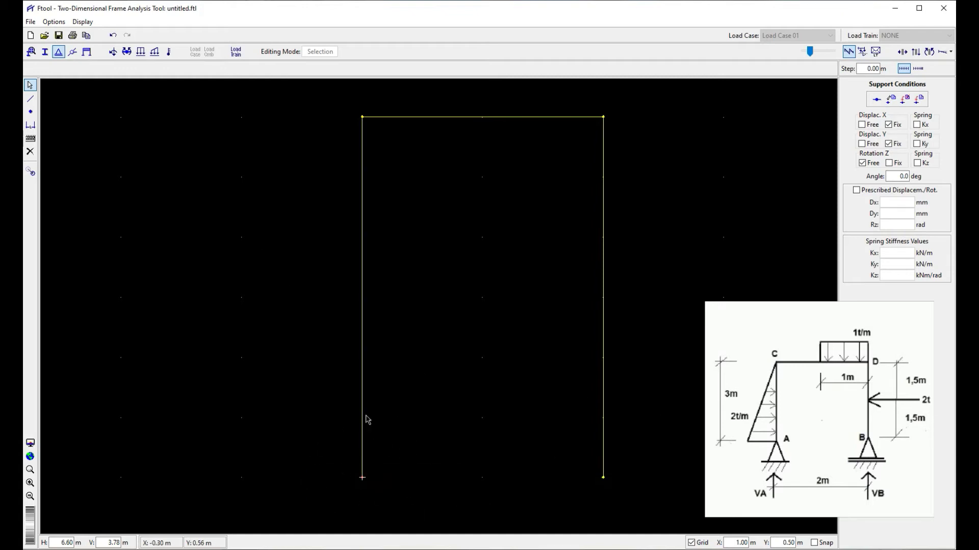
pyautogui.click(870, 126)
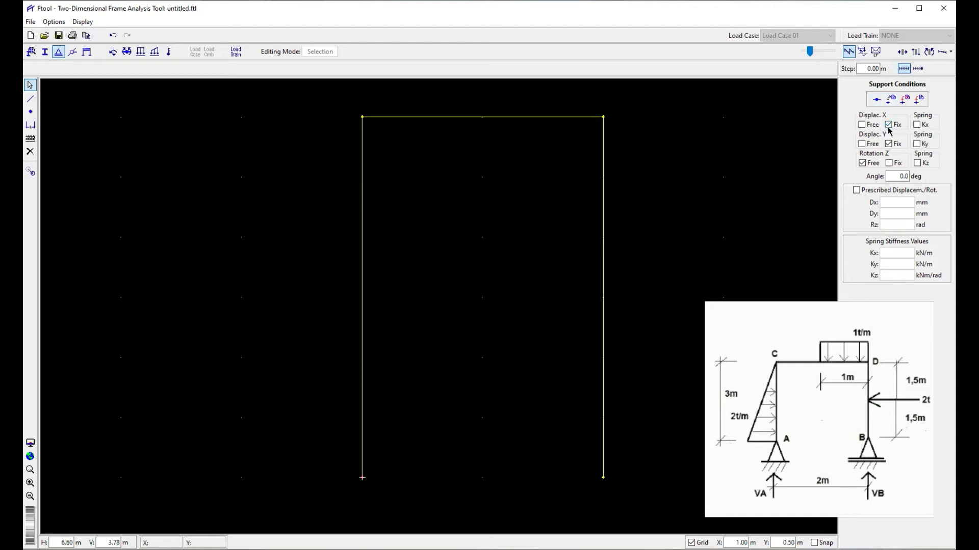
pyautogui.click(919, 99)
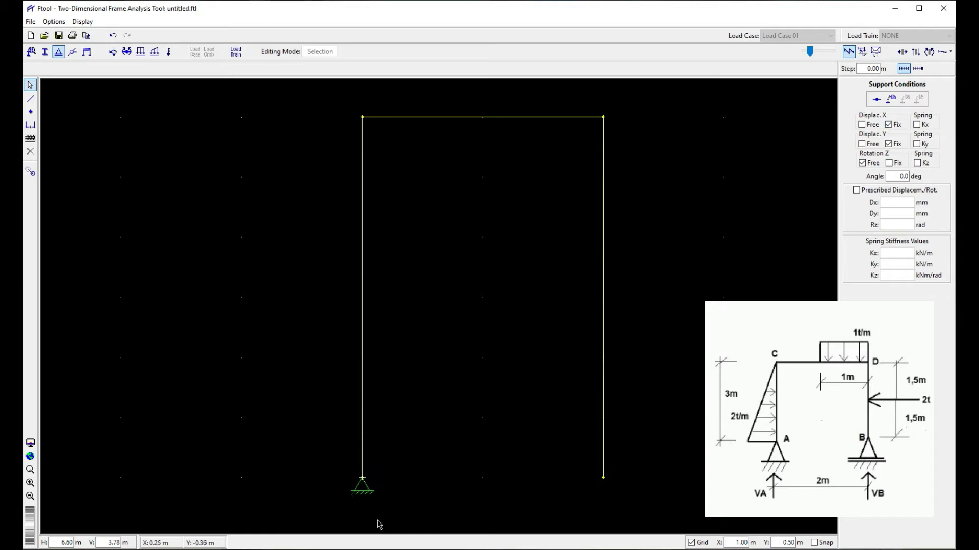
pyautogui.moveTo(517, 421); pyautogui.dragTo(644, 503)
pyautogui.click(918, 99)
# - Insert a node at mid-height of the right column and another at the midpoint of the top beam
pyautogui.click(31, 111)
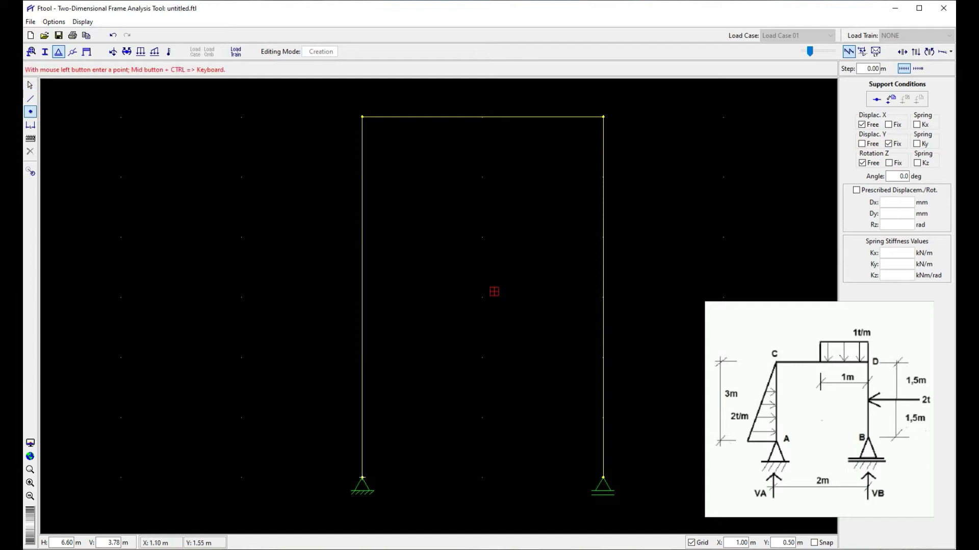
pyautogui.click(602, 297)
pyautogui.click(482, 117)
pyautogui.click(30, 85)
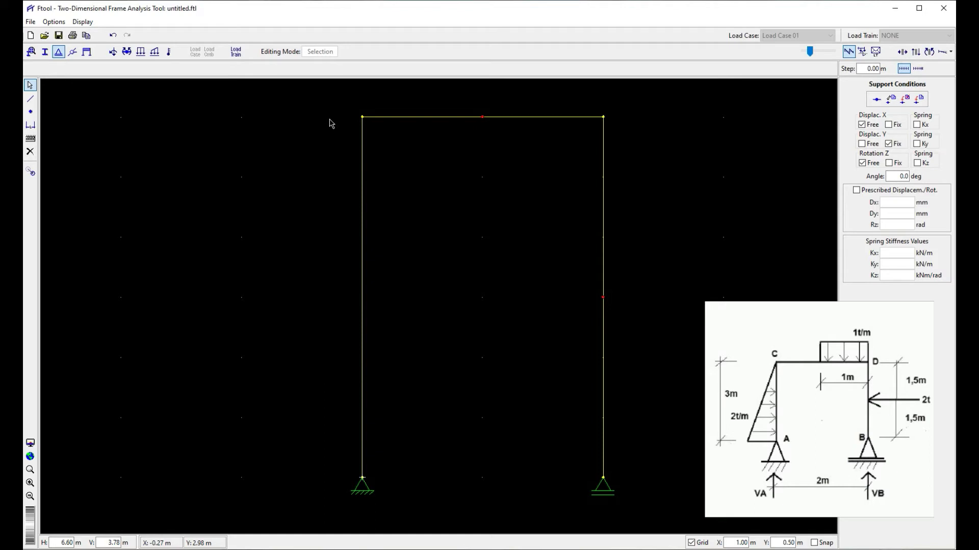
# - Create a Generic Isotropic material labelled Material 2 with the default parameters and assign it to all frame members
pyautogui.moveTo(331, 96); pyautogui.dragTo(662, 481)
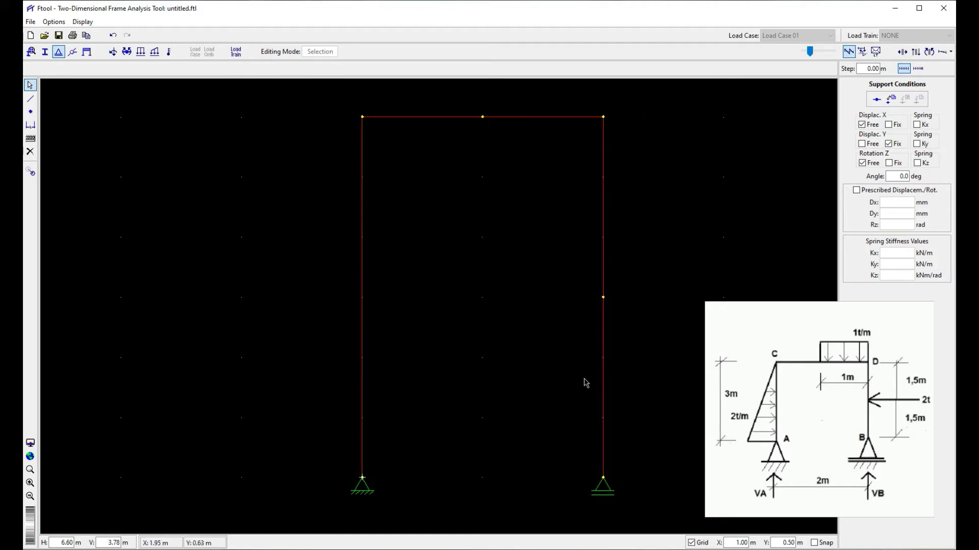
pyautogui.click(31, 51)
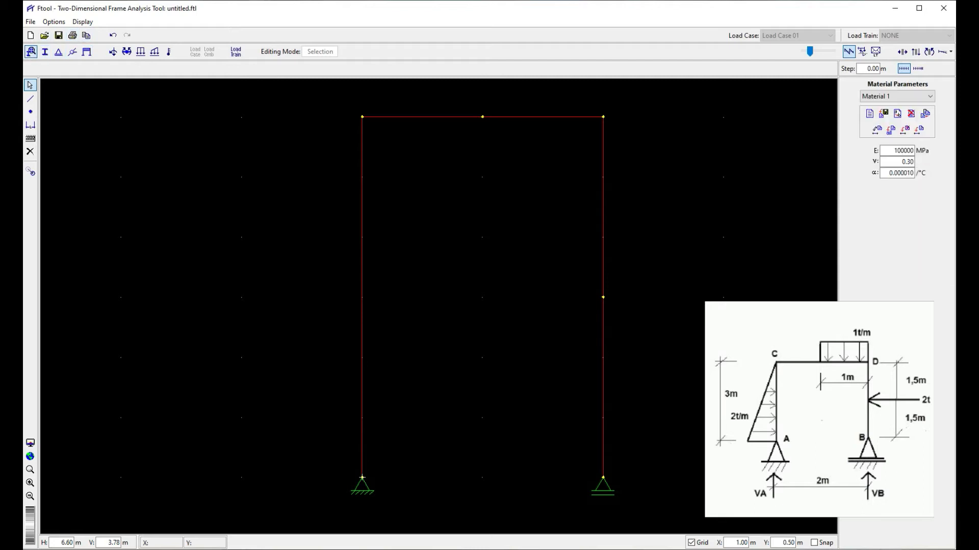
pyautogui.click(869, 114)
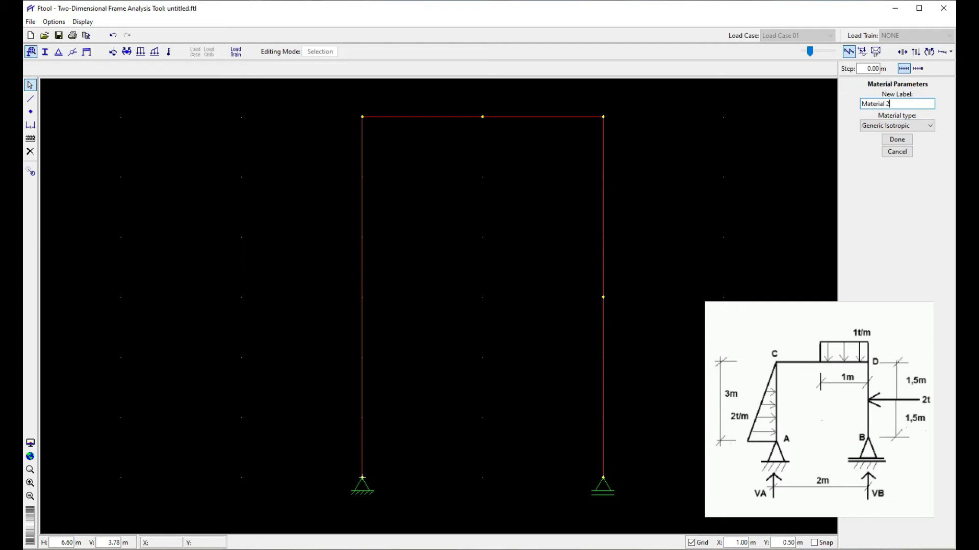
pyautogui.click(897, 125)
pyautogui.click(897, 132)
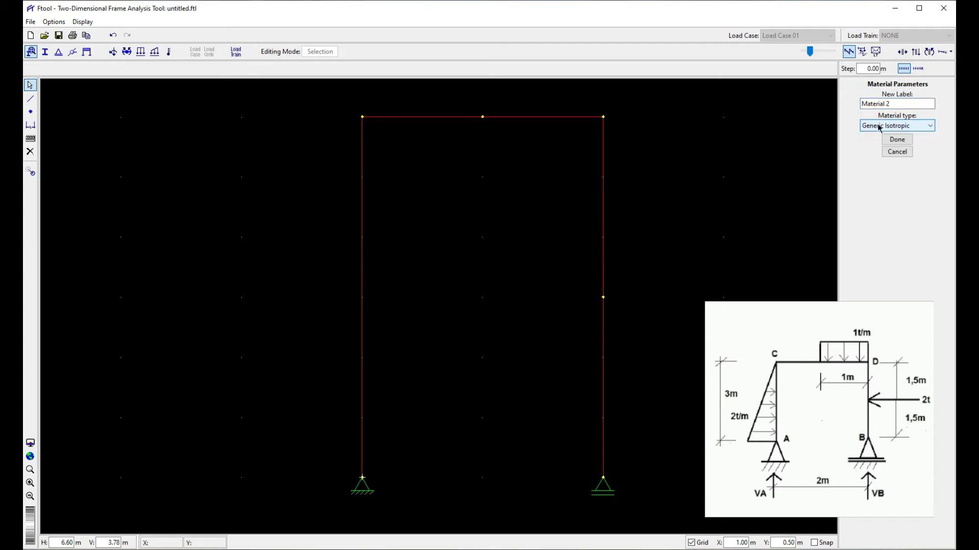
pyautogui.click(897, 139)
pyautogui.press('Tab')
pyautogui.press('Tab')
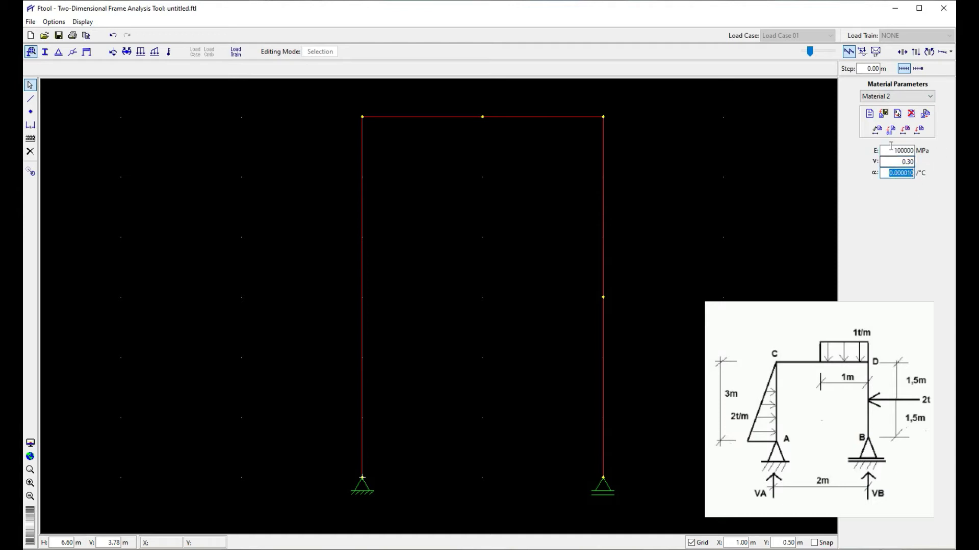
pyautogui.hotkey('ctrl', 'a')
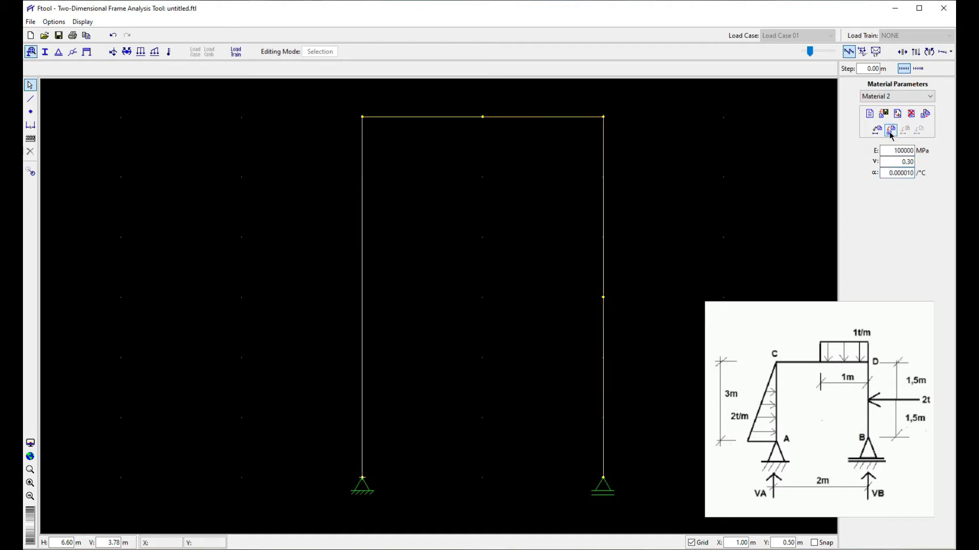
# - Create a rectangular section labelled Seção 2 with d and b of 10 mm and assign it to all frame members
pyautogui.click(44, 51)
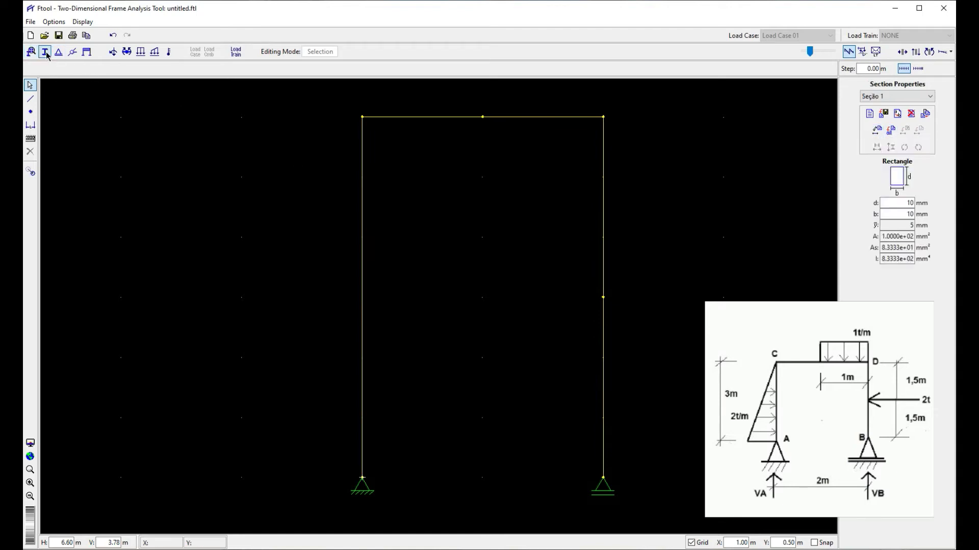
pyautogui.moveTo(319, 101); pyautogui.dragTo(716, 503)
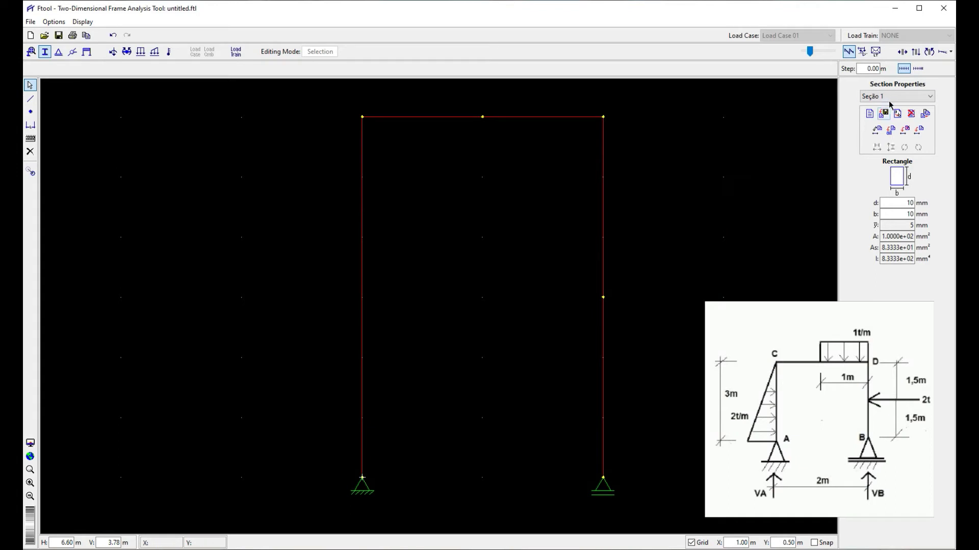
pyautogui.click(868, 115)
pyautogui.write('Seção 2')
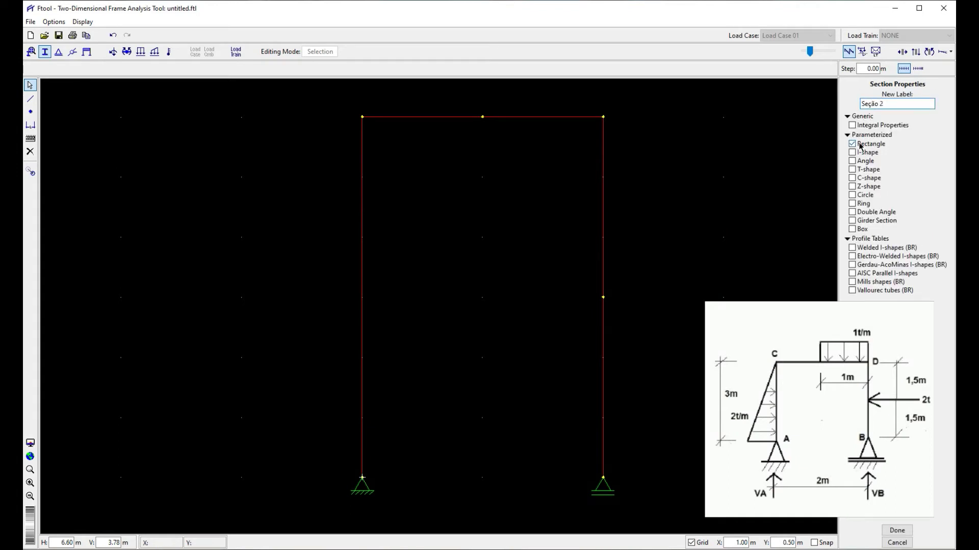
pyautogui.click(896, 531)
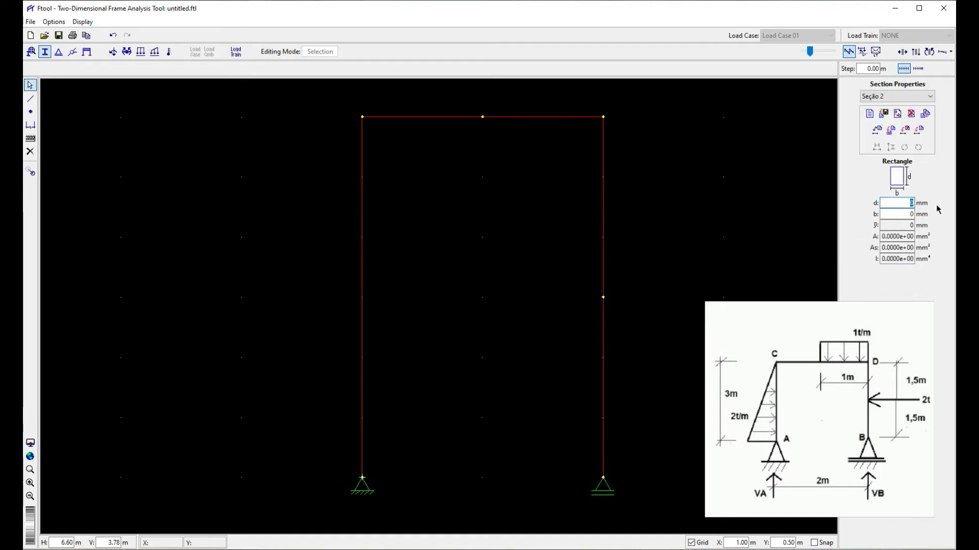
pyautogui.press('Tab')
pyautogui.write('10')
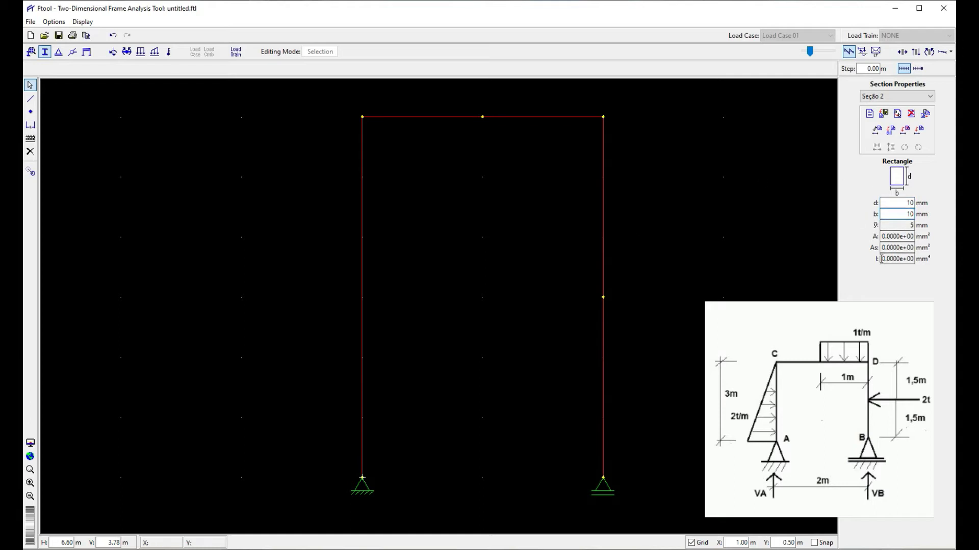
pyautogui.click(877, 130)
pyautogui.click(459, 153)
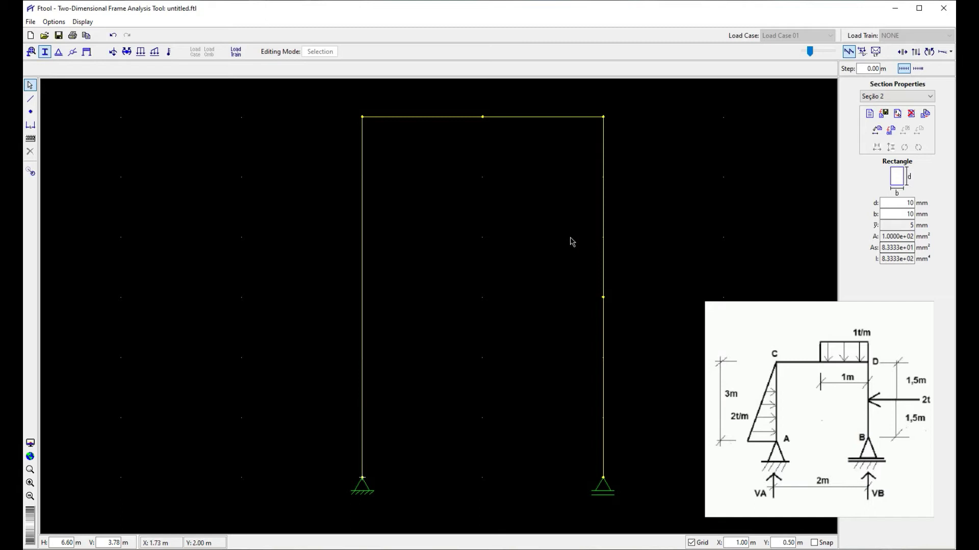
# - Select the node at mid-height of the right column for nodal loading, and set the force unit to ton (weight) [tf]
pyautogui.moveTo(563, 263); pyautogui.dragTo(673, 328)
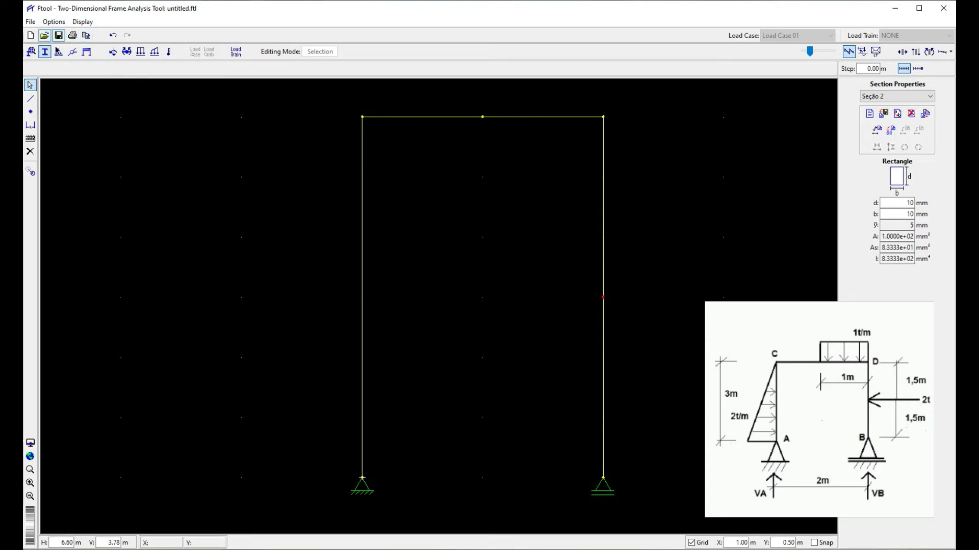
pyautogui.click(113, 51)
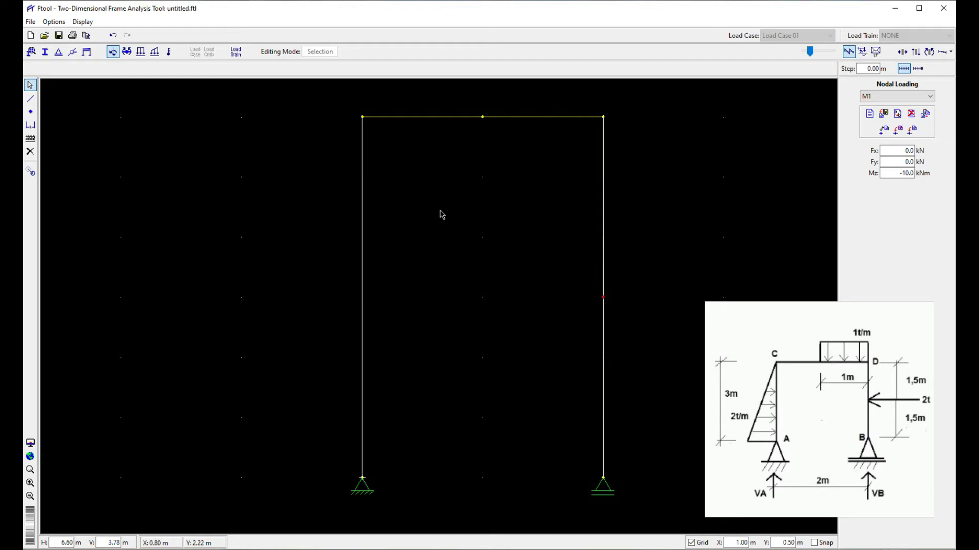
pyautogui.click(58, 24)
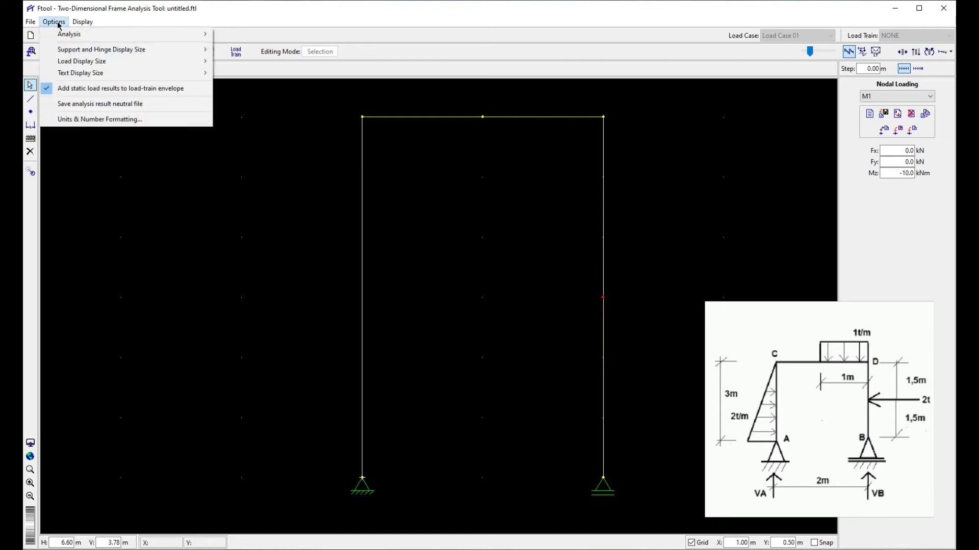
pyautogui.click(106, 124)
pyautogui.moveTo(667, 128); pyautogui.dragTo(162, 146)
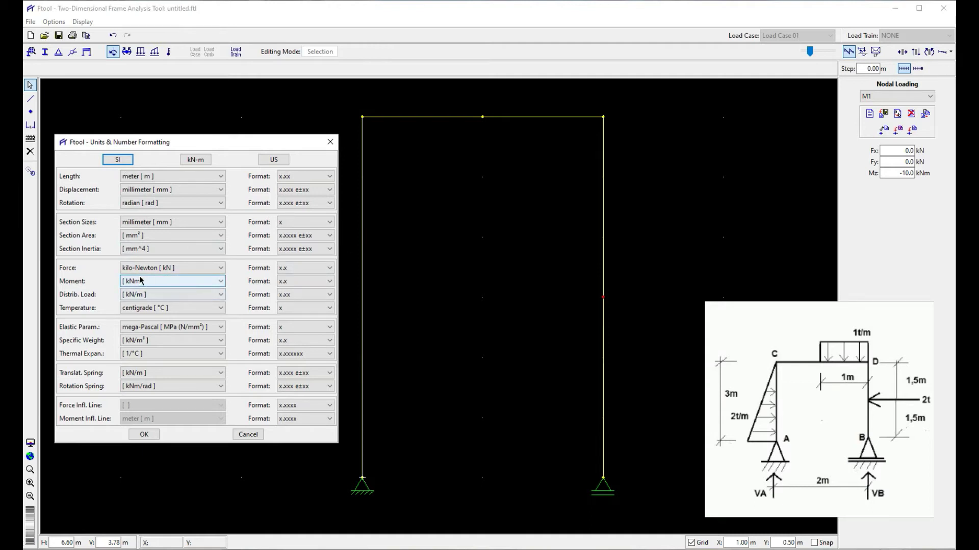
pyautogui.click(155, 269)
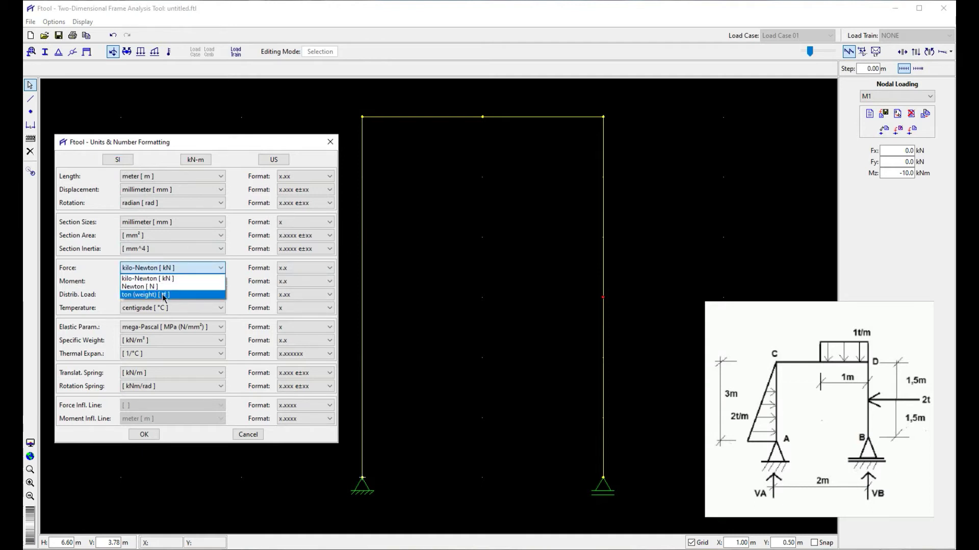
pyautogui.click(159, 296)
# - Set the moment unit to tfm
pyautogui.click(166, 281)
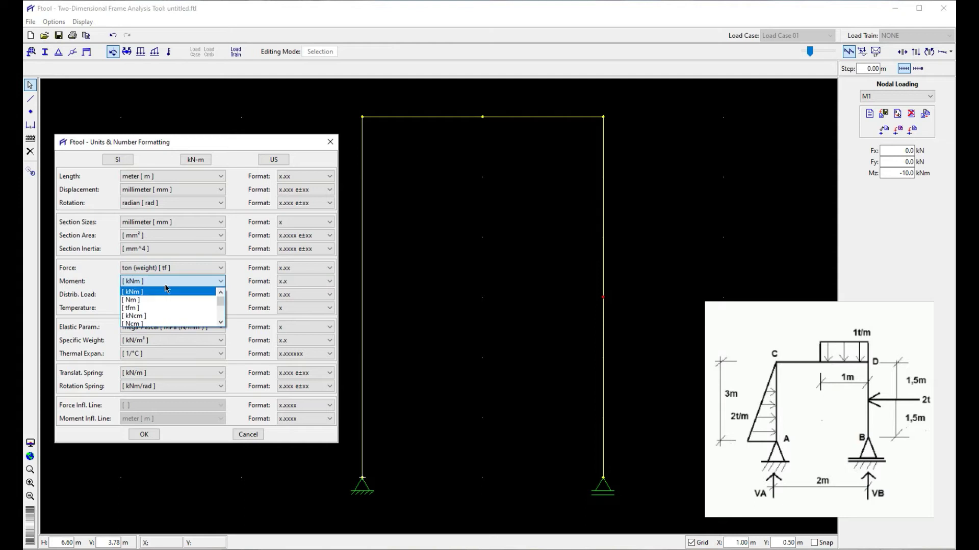
pyautogui.scroll(-3, 169, 320)
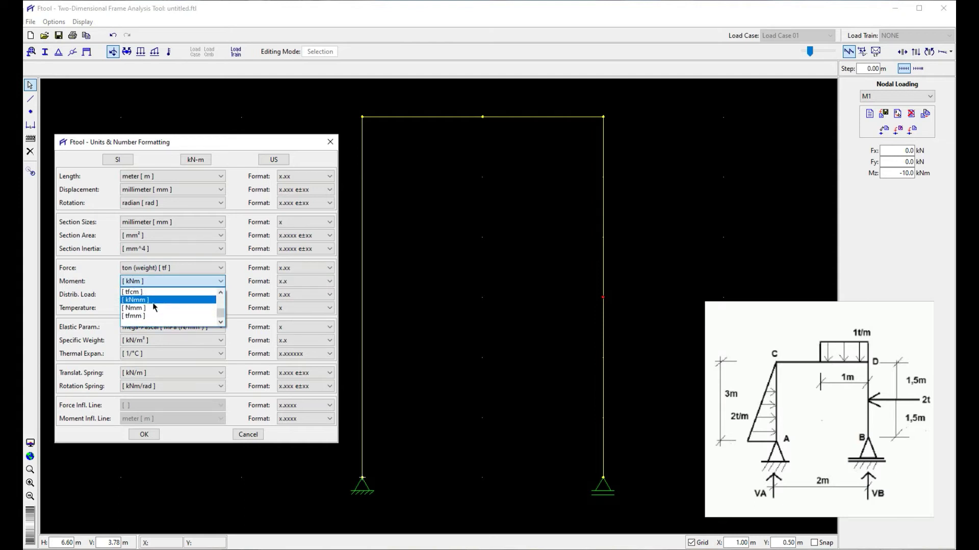
pyautogui.click(156, 316)
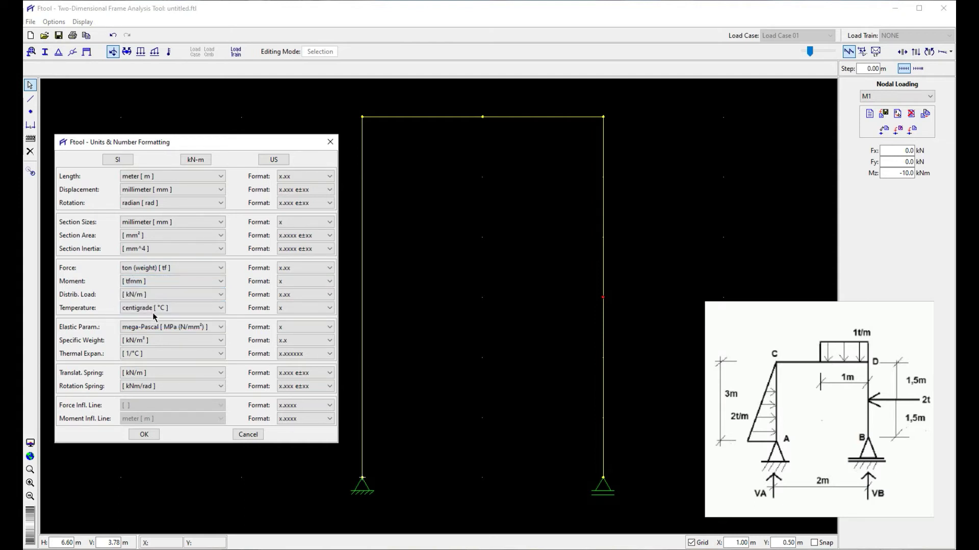
pyautogui.click(153, 283)
pyautogui.scroll(3, 161, 295)
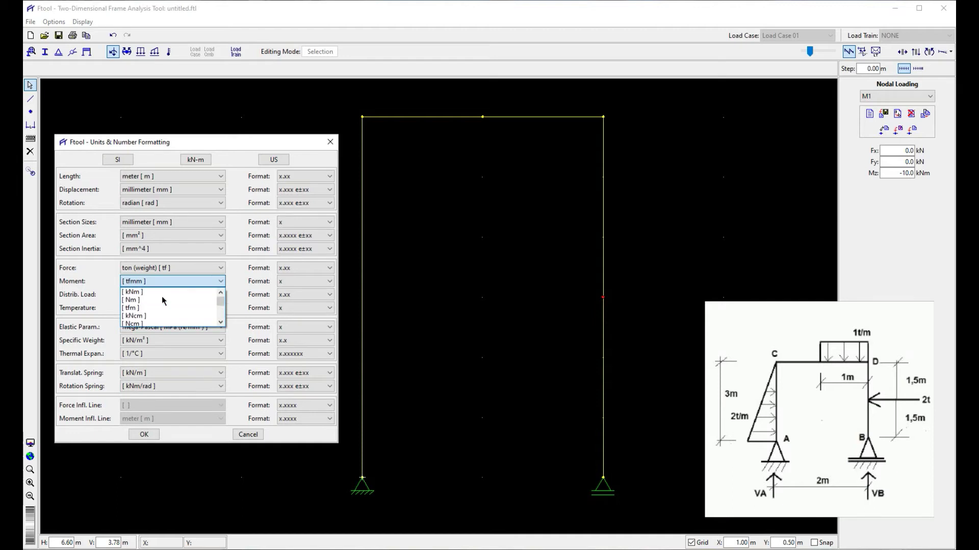
pyautogui.click(159, 308)
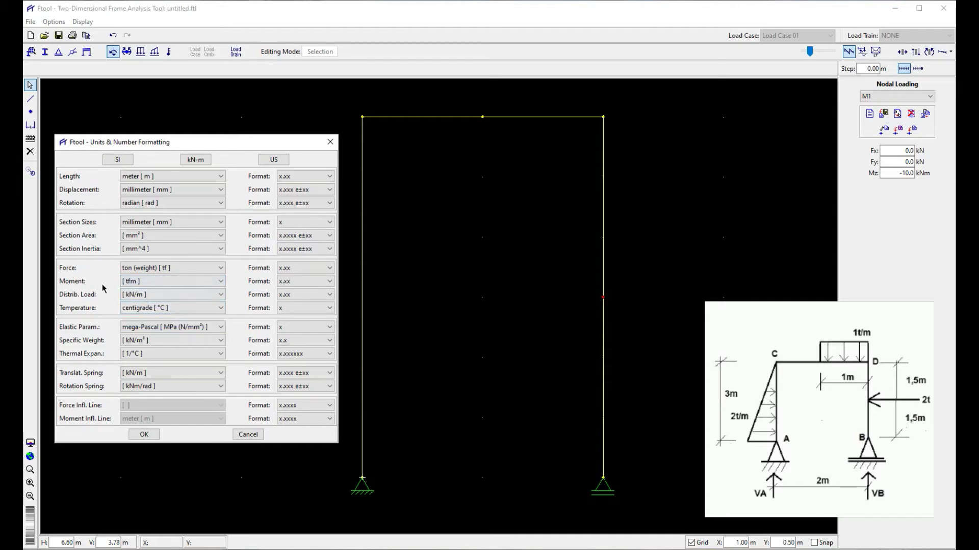
# - Set the distributed load unit to tf/m and accept the unit settings
pyautogui.click(164, 295)
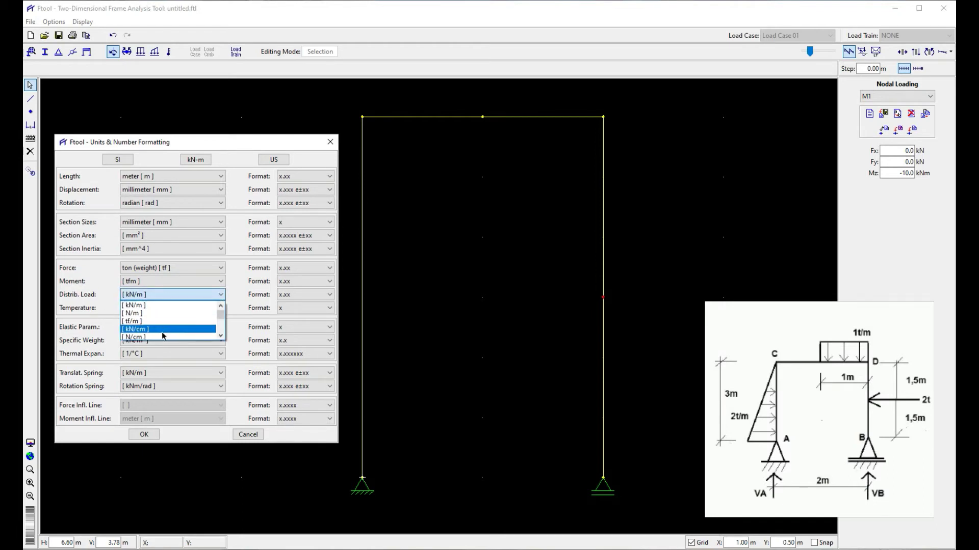
pyautogui.click(149, 322)
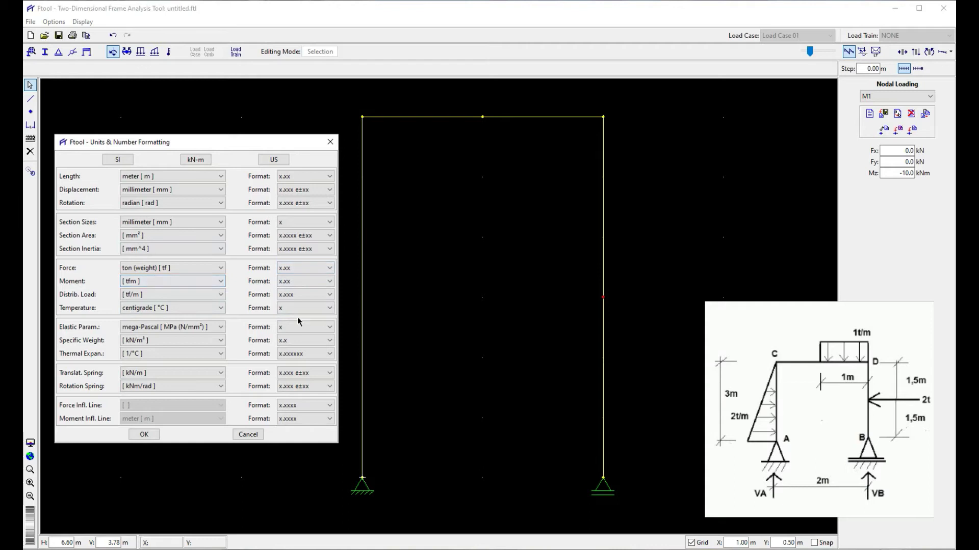
pyautogui.click(298, 269)
pyautogui.click(297, 282)
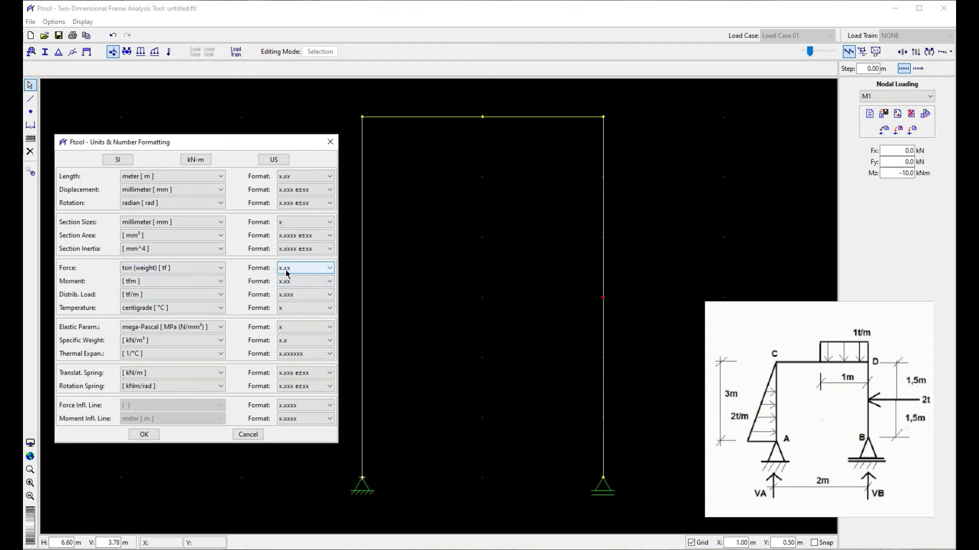
pyautogui.click(299, 295)
pyautogui.click(145, 435)
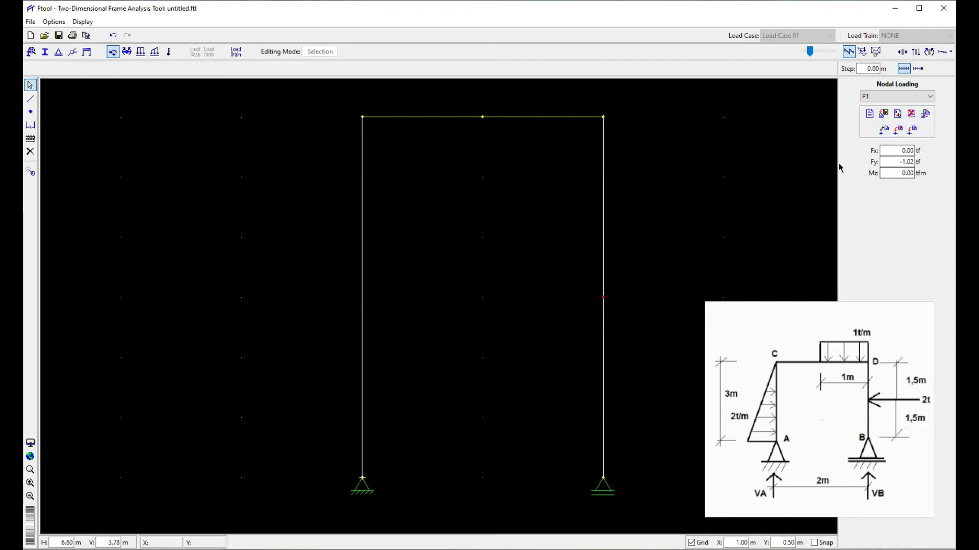
# - Create a nodal load labelled P2 with Fx of -2 tf and apply it to the right column's mid-height node
pyautogui.click(870, 115)
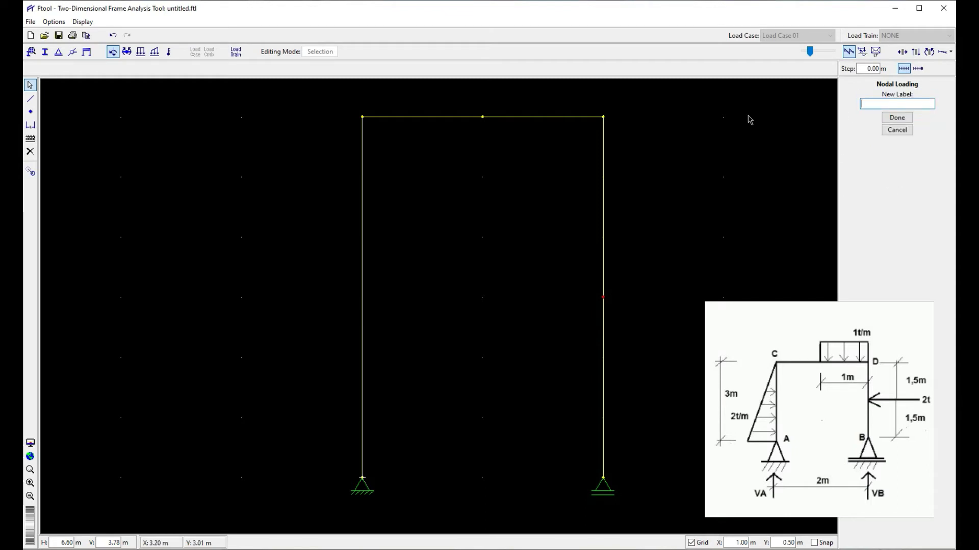
pyautogui.write('P2')
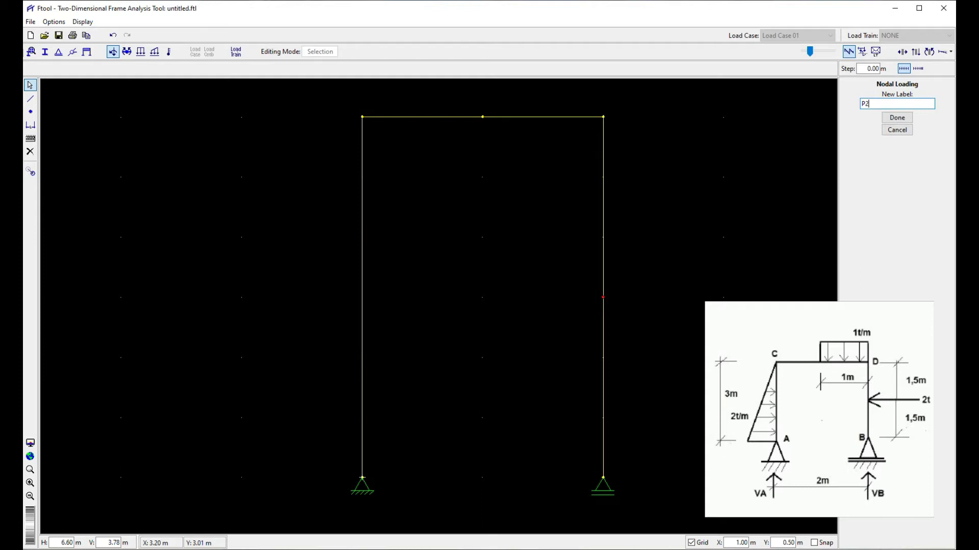
pyautogui.click(890, 117)
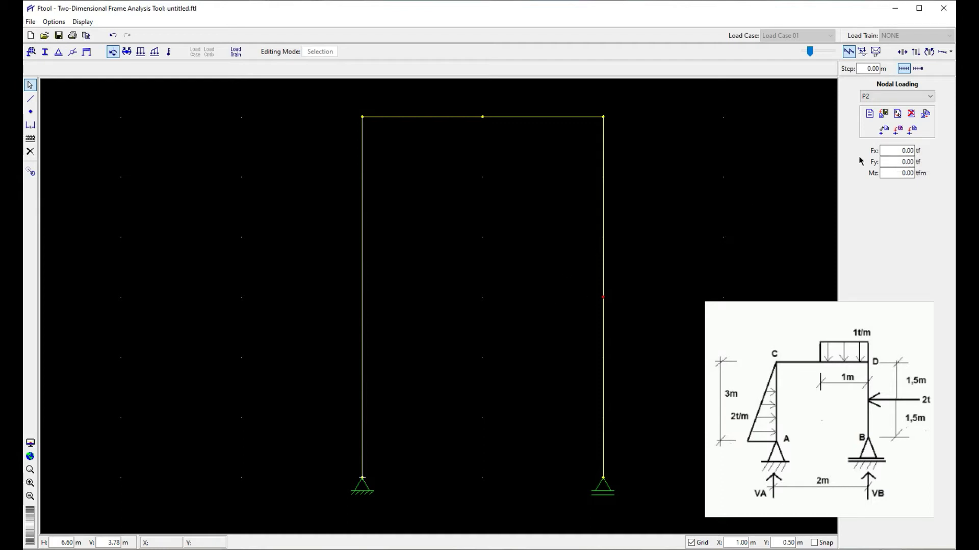
pyautogui.click(891, 150)
pyautogui.write('-2')
pyautogui.click(912, 130)
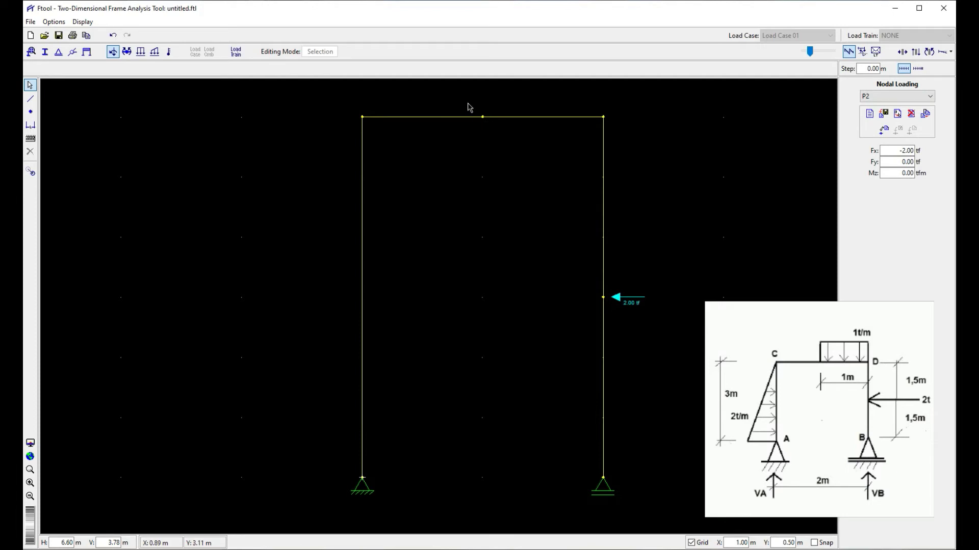
# - Create a uniform load labelled W2 with global Qy of -1 tf/m and apply it to the right half of the top beam
pyautogui.moveTo(470, 97); pyautogui.dragTo(635, 134)
pyautogui.click(141, 52)
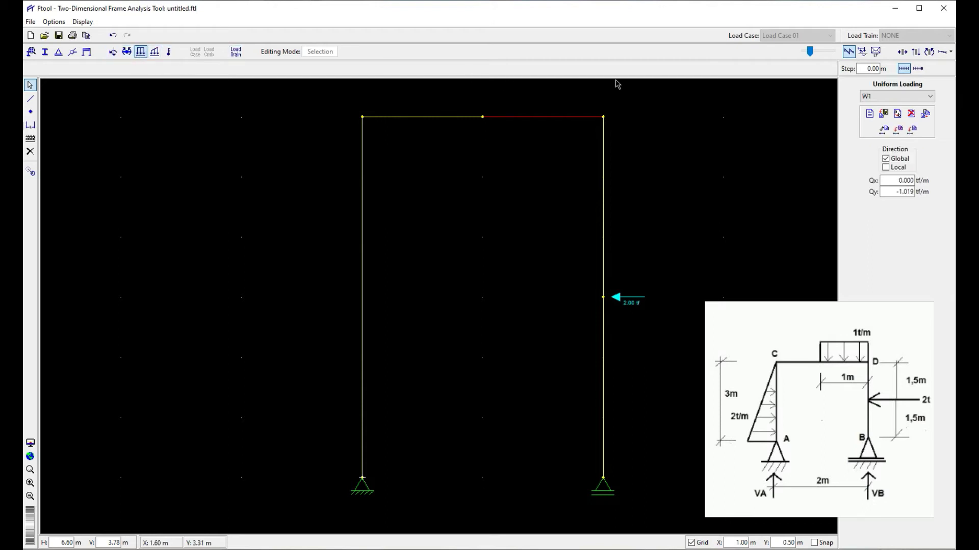
pyautogui.click(866, 114)
pyautogui.write('W2')
pyautogui.click(896, 118)
pyautogui.click(893, 192)
pyautogui.write('-1')
pyautogui.click(911, 133)
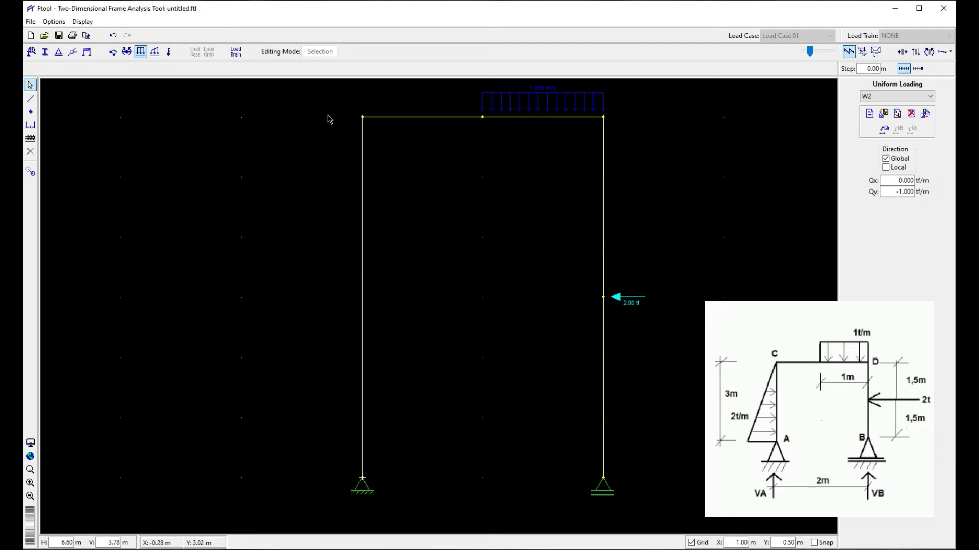
# - Create a linear load labelled WL2 with Pxj of 2 tf/m and apply it to the left column
pyautogui.moveTo(345, 100); pyautogui.dragTo(400, 490)
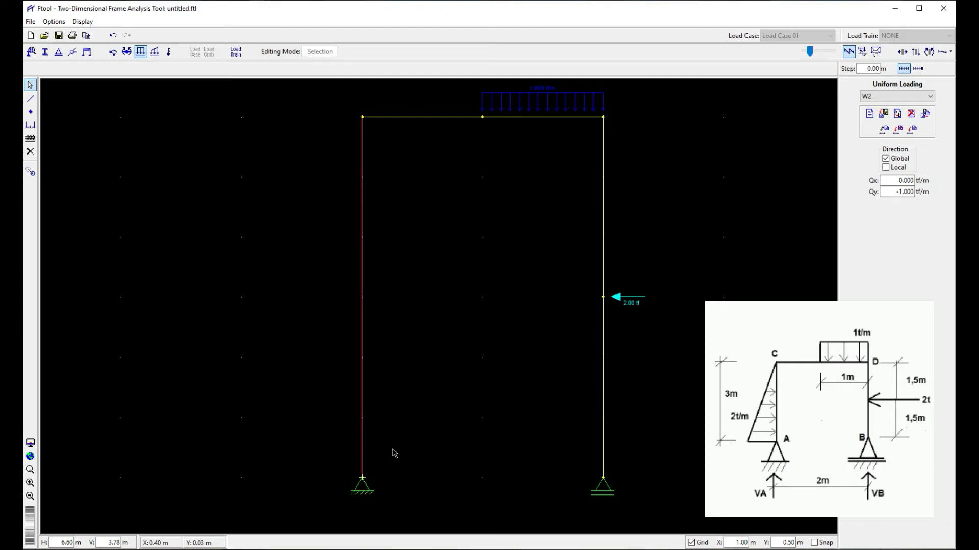
pyautogui.click(154, 51)
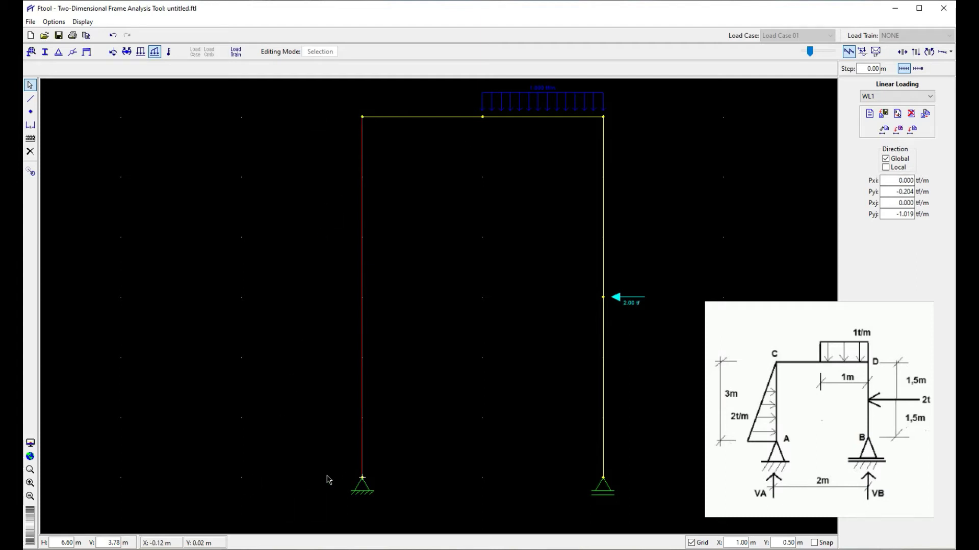
pyautogui.click(902, 181)
pyautogui.click(899, 192)
pyautogui.click(869, 114)
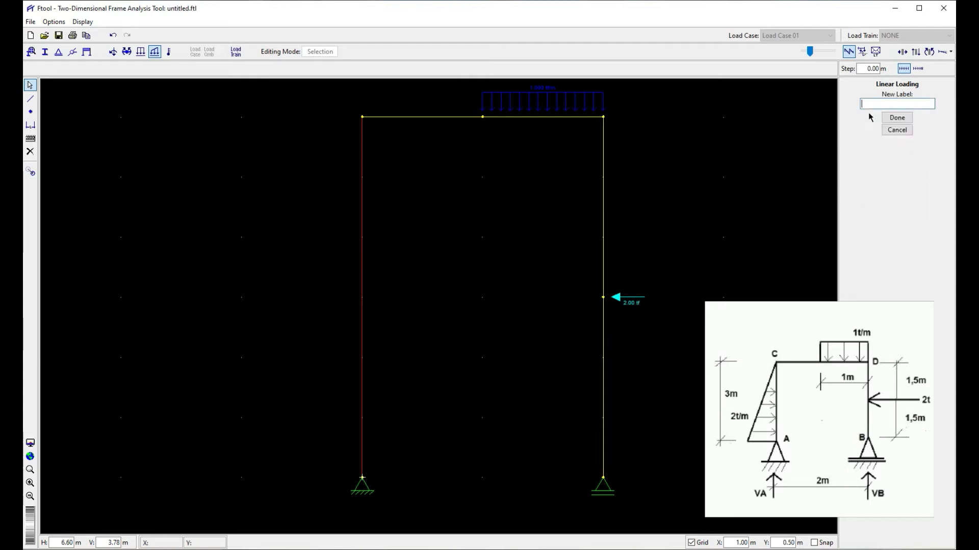
pyautogui.write('WF2')
pyautogui.click(898, 119)
pyautogui.click(903, 180)
pyautogui.click(884, 202)
pyautogui.write('2')
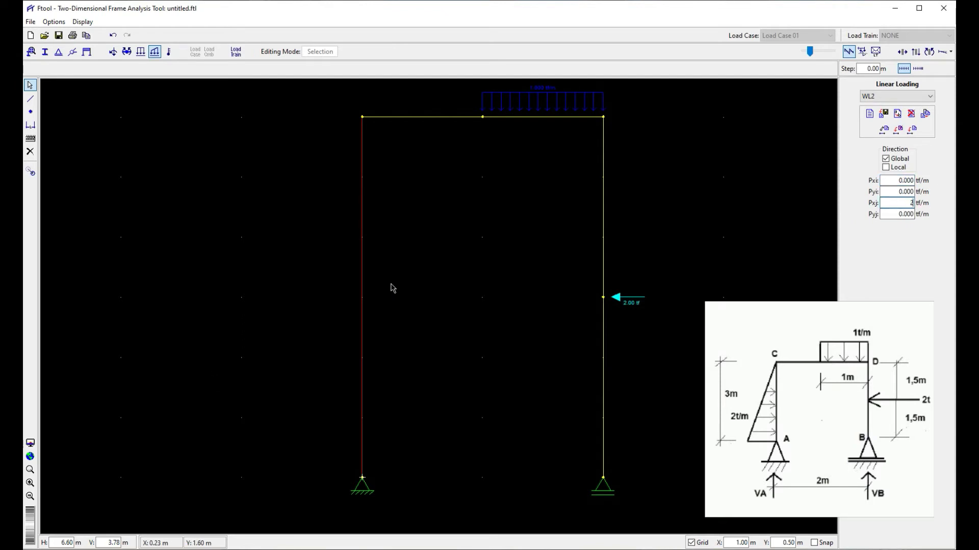
pyautogui.click(913, 132)
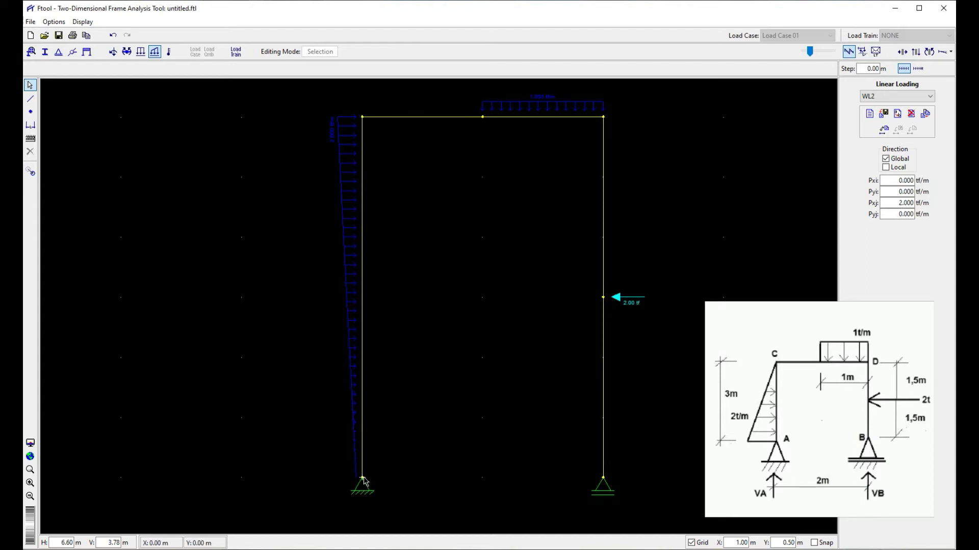
# - Reverse the left column's linear load by setting Pxi to 2 tf/m and Pxj to 0
pyautogui.click(362, 116)
pyautogui.click(363, 117)
pyautogui.click(377, 472)
pyautogui.doubleClick(898, 180)
pyautogui.write('2')
pyautogui.press('Tab')
pyautogui.press('Tab')
pyautogui.write('0')
pyautogui.press('Tab')
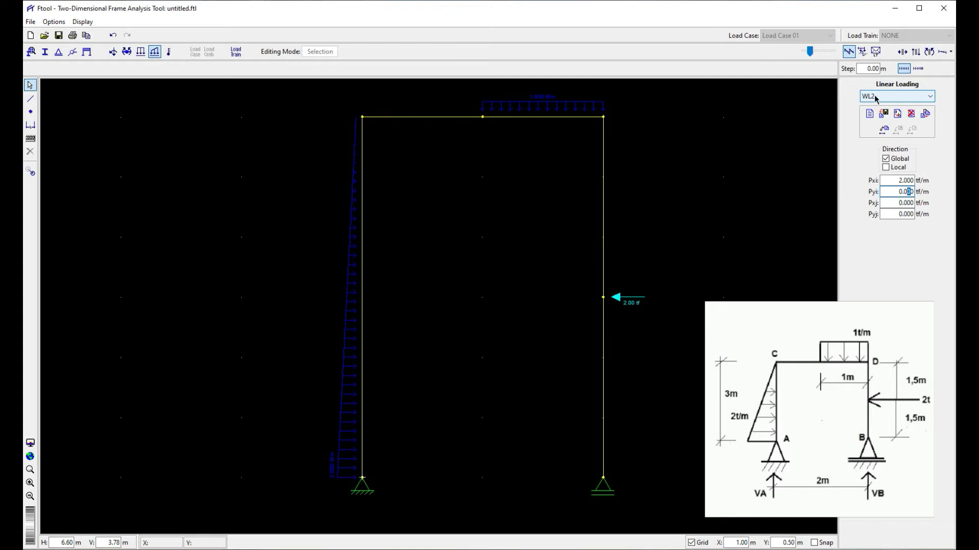
pyautogui.click(889, 181)
pyautogui.press('Tab')
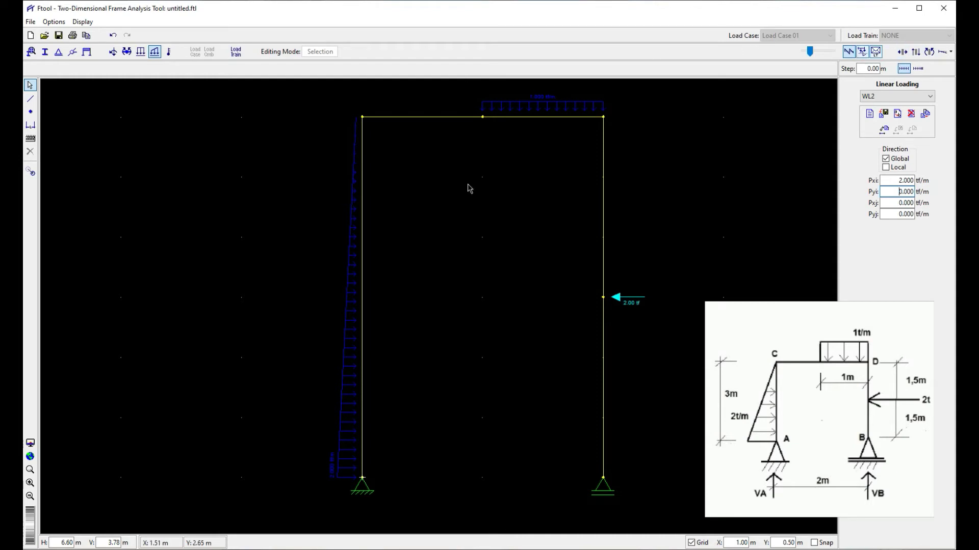
# - Save the model as Problema 1 to display the frame's axial force diagram, and reduce the diagram's scale
pyautogui.click(905, 55)
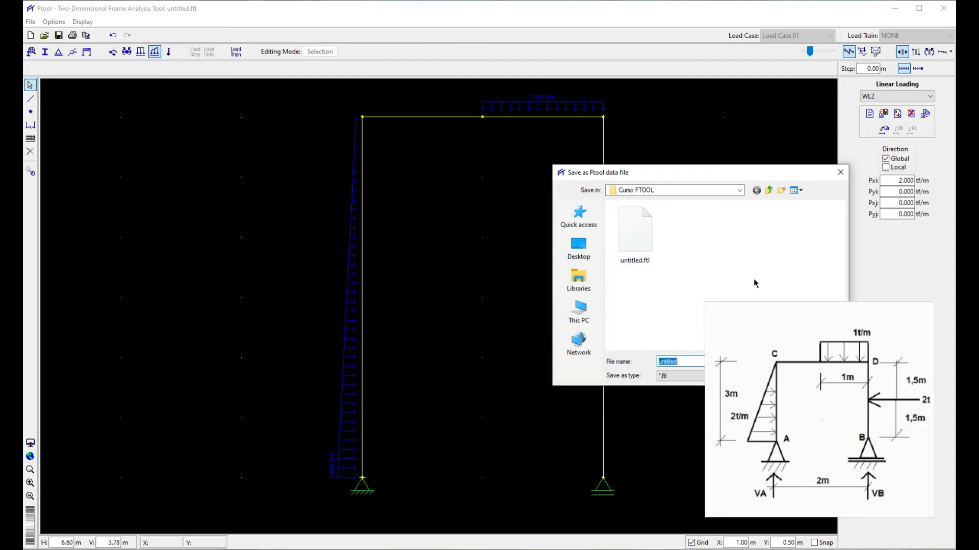
pyautogui.write('a')
pyautogui.write('pRO')
pyautogui.press('BackSpace')
pyautogui.press('BackSpace')
pyautogui.press('BackSpace')
pyautogui.write('Prob')
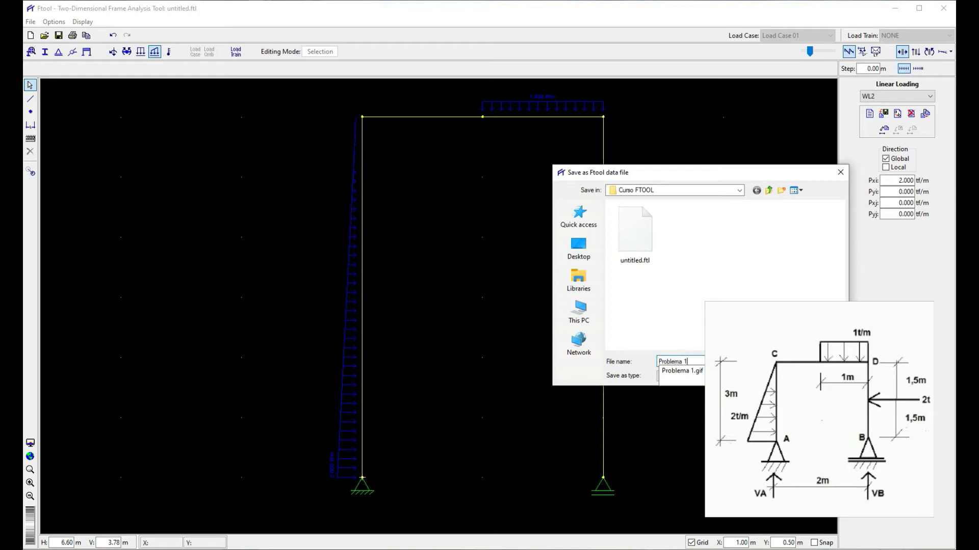
pyautogui.press('Escape')
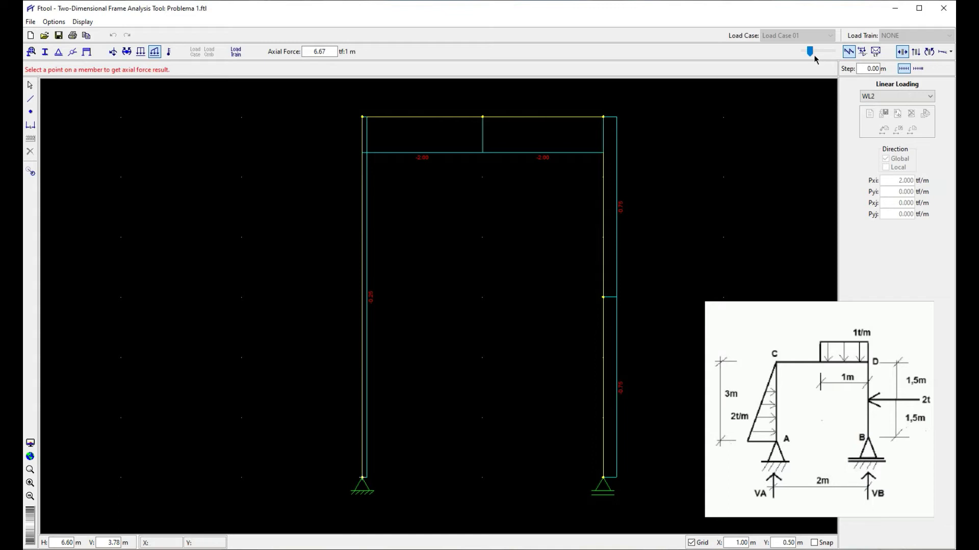
pyautogui.moveTo(811, 54); pyautogui.dragTo(747, 72)
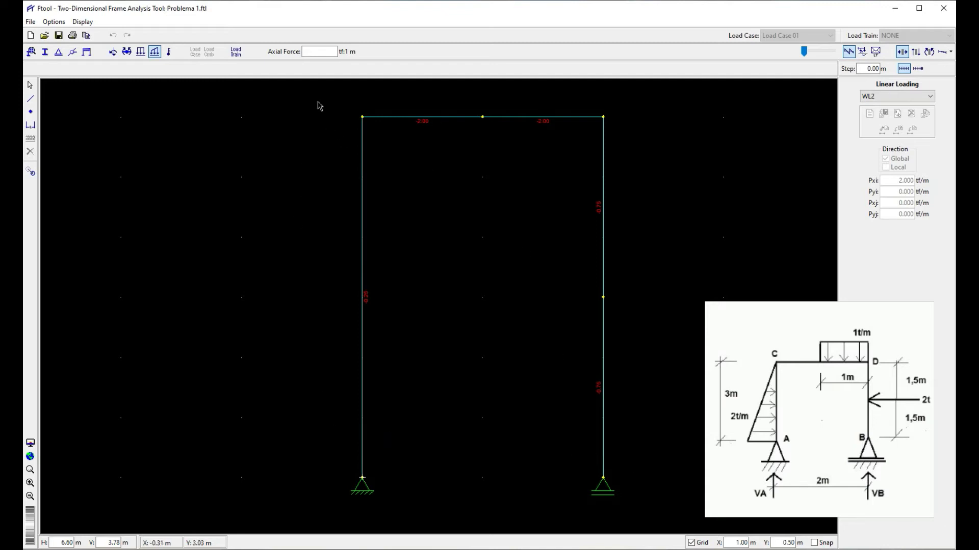
# - Show the sign conventions for internal forces and diagram display, placing their window over the frame
pyautogui.click(54, 21)
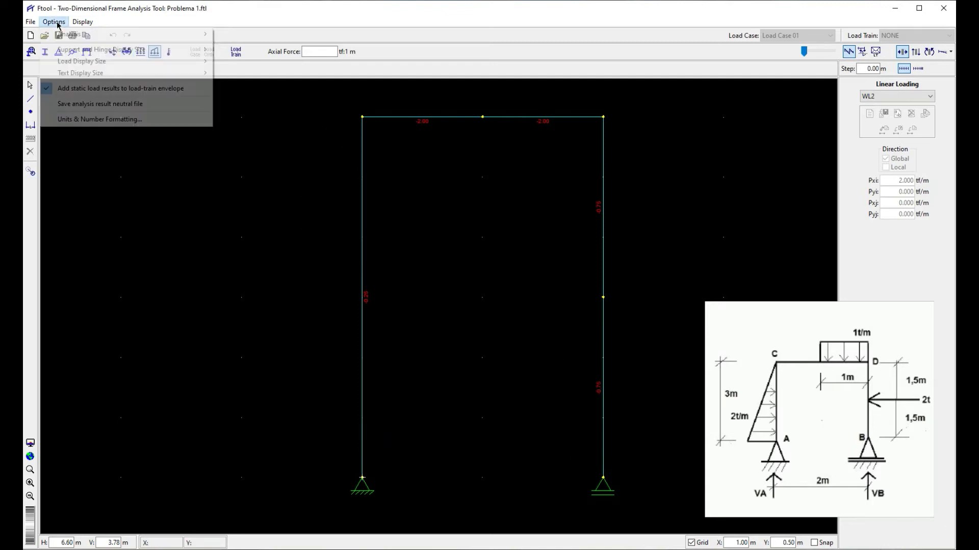
pyautogui.moveTo(33, 23)
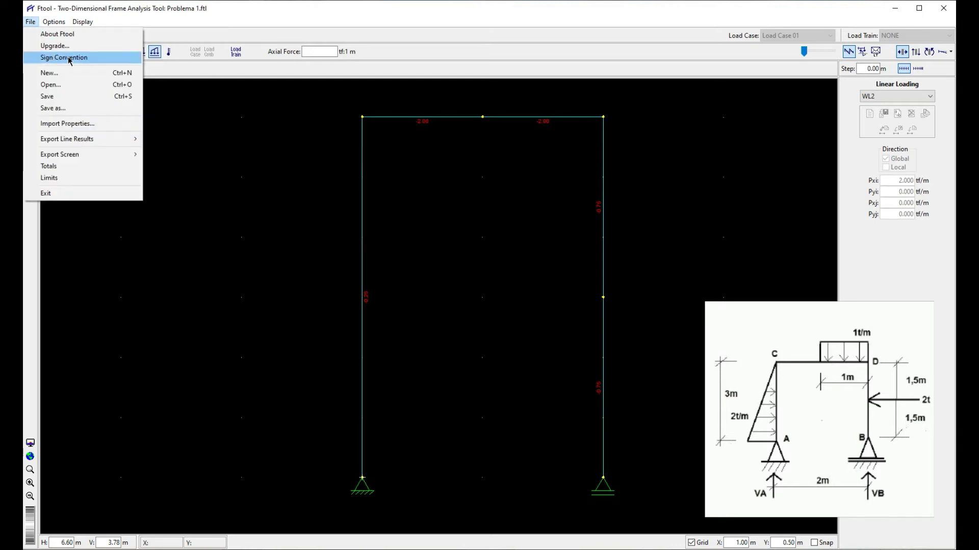
pyautogui.click(85, 59)
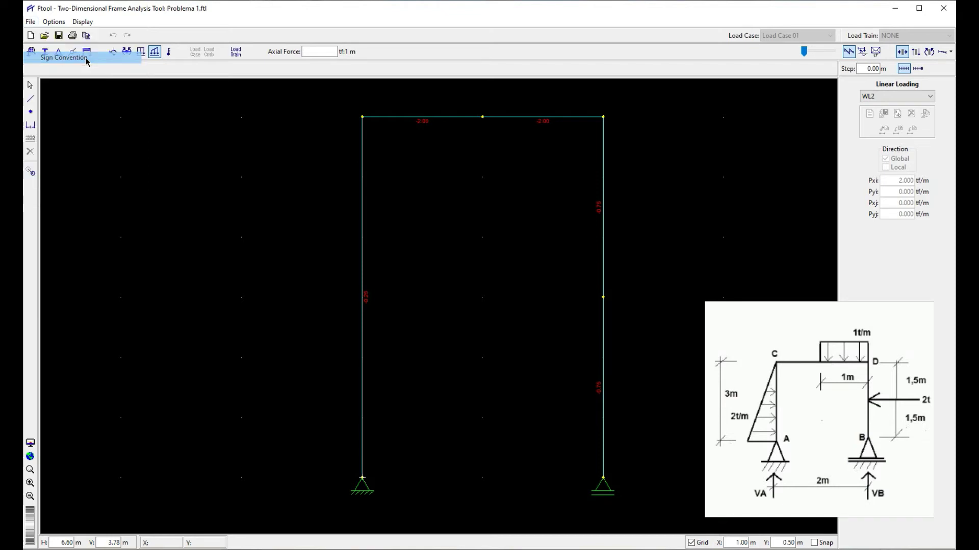
pyautogui.moveTo(626, 133); pyautogui.dragTo(295, 151)
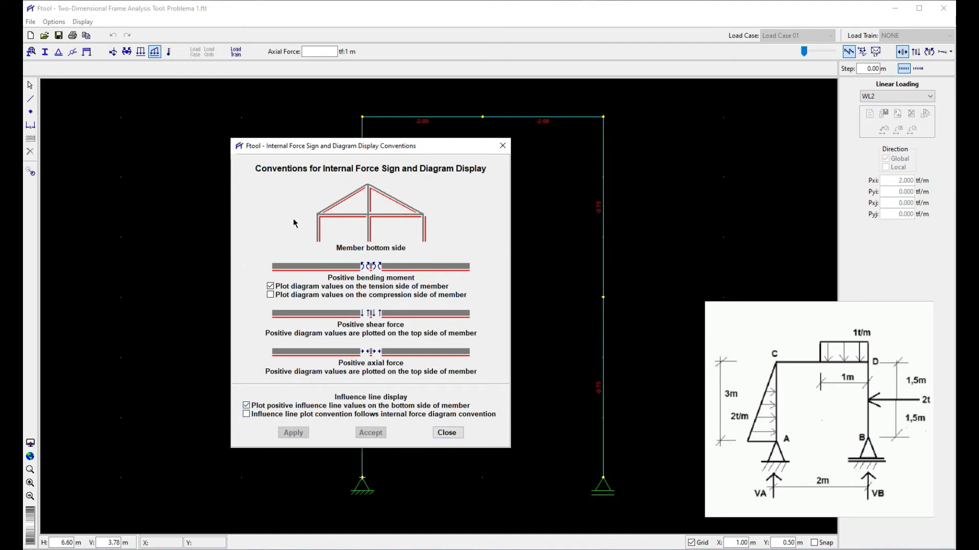
# - Close the sign conventions window, display the frame's shear force diagram and enlarge its scale
pyautogui.click(447, 432)
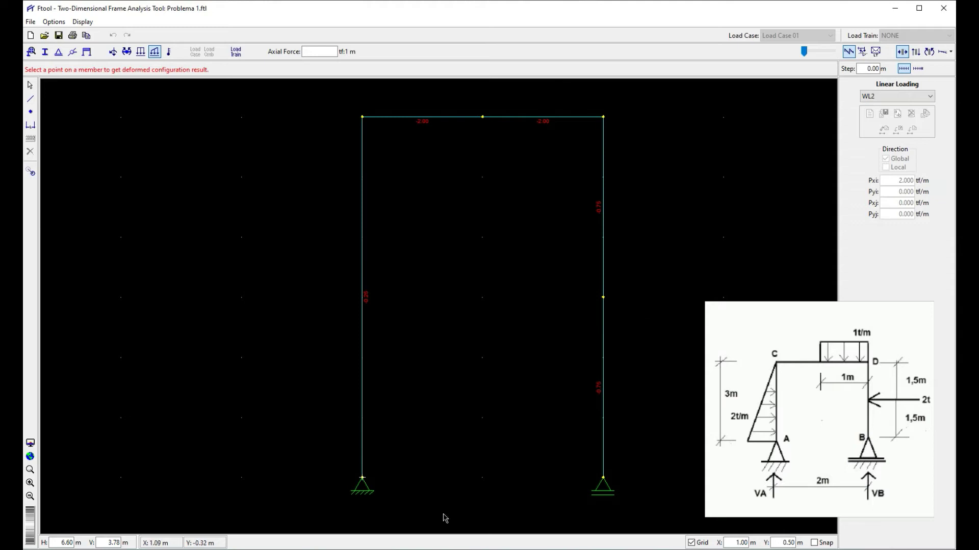
pyautogui.click(916, 52)
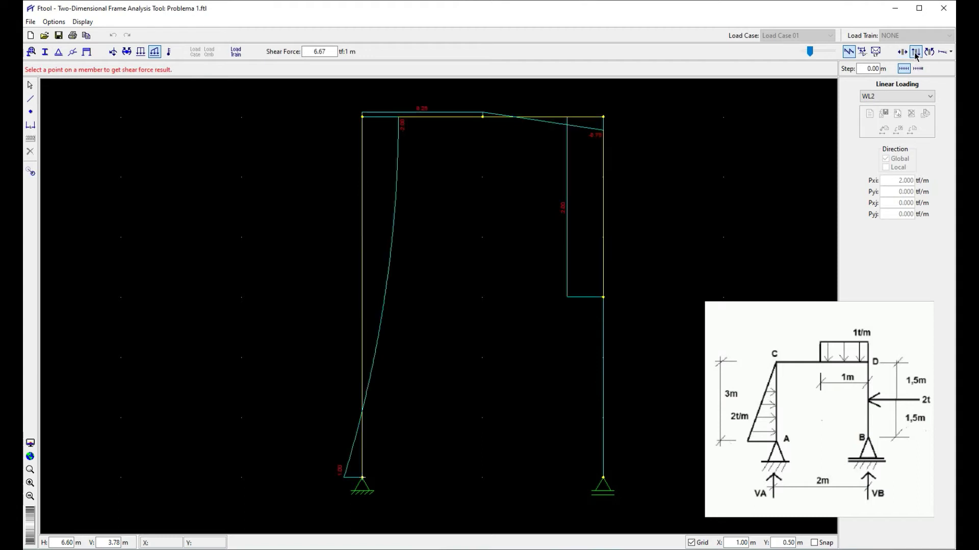
pyautogui.moveTo(810, 51)
pyautogui.mouseDown()
pyautogui.moveTo(814, 62)
pyautogui.moveTo(813, 52)
pyautogui.mouseUp()
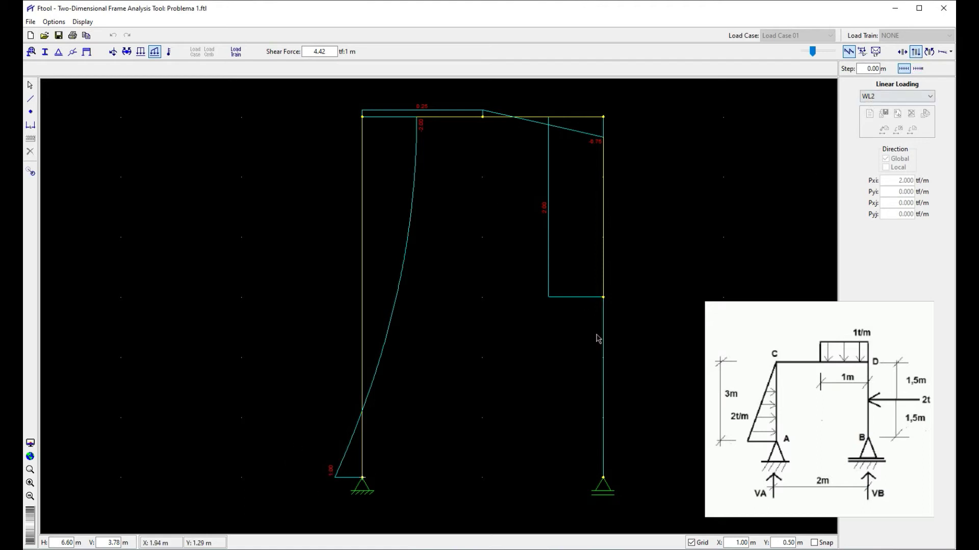
# - Turn on the display of support reactions and their values, and inspect them at the frame's supports
pyautogui.click(90, 24)
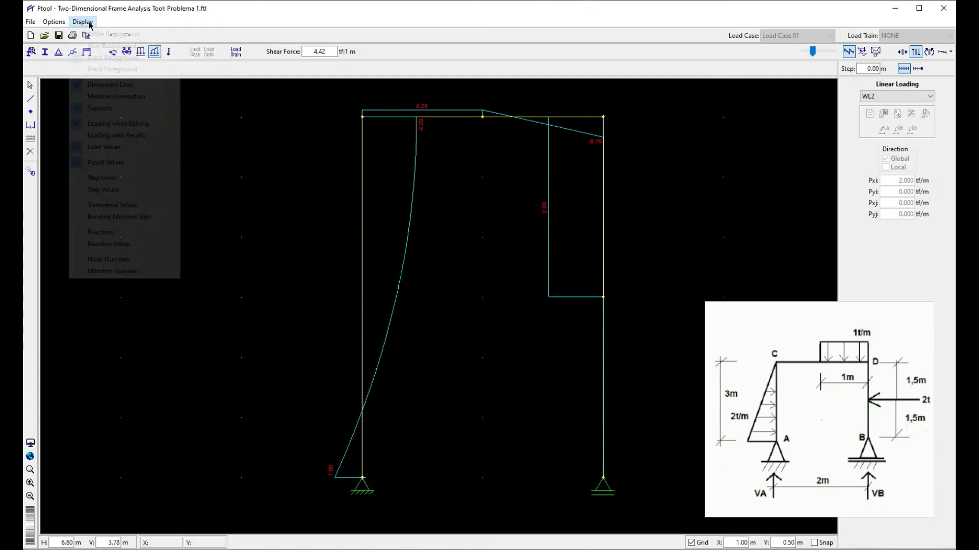
pyautogui.click(114, 234)
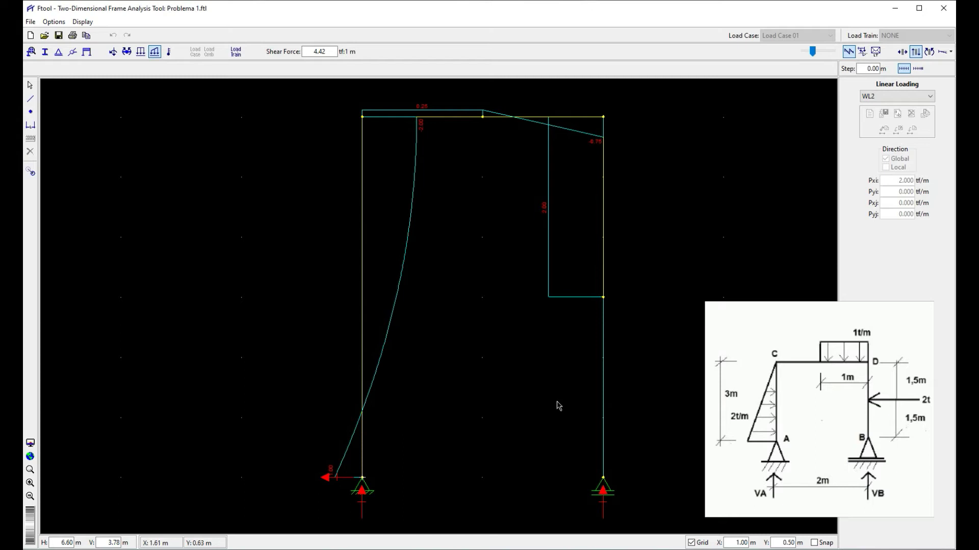
pyautogui.click(90, 22)
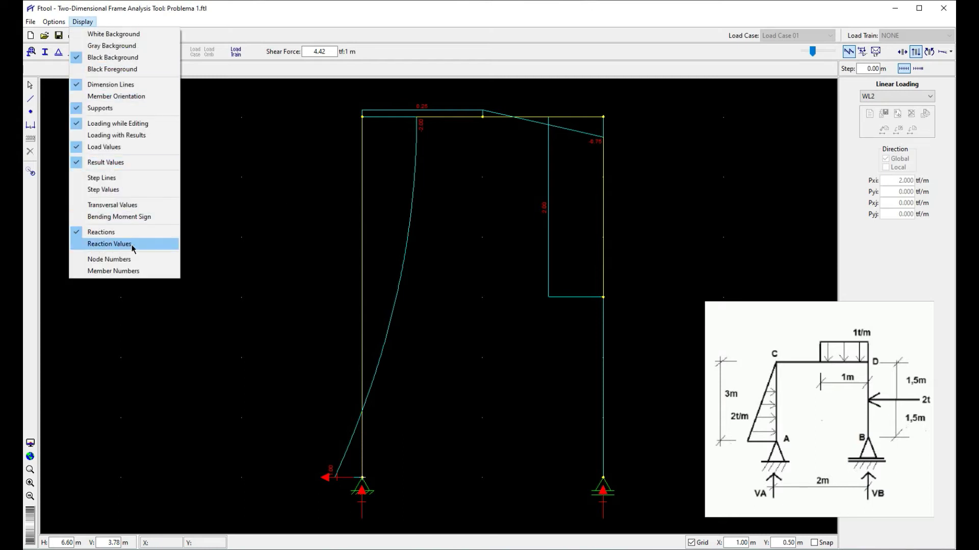
pyautogui.click(109, 244)
pyautogui.scroll(1, 479, 464)
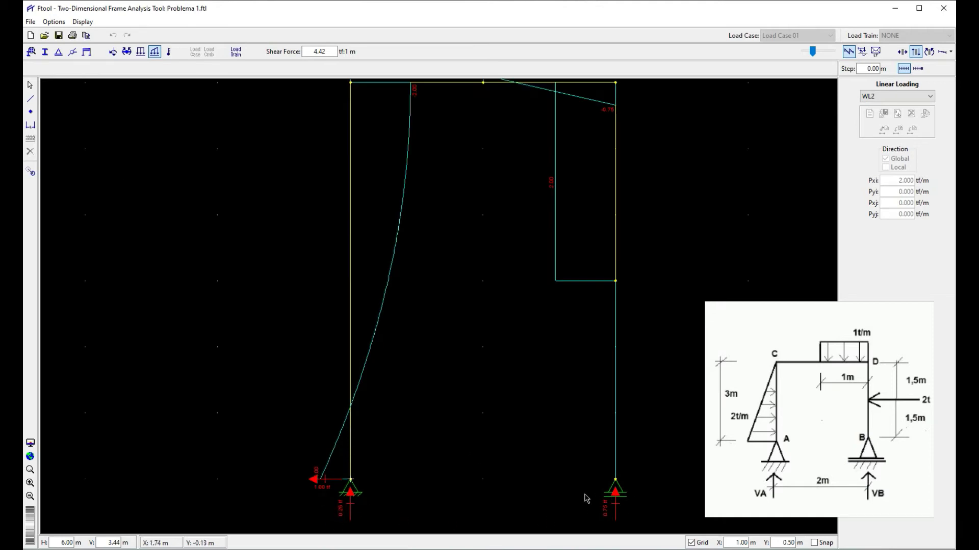
pyautogui.scroll(-1, 580, 459)
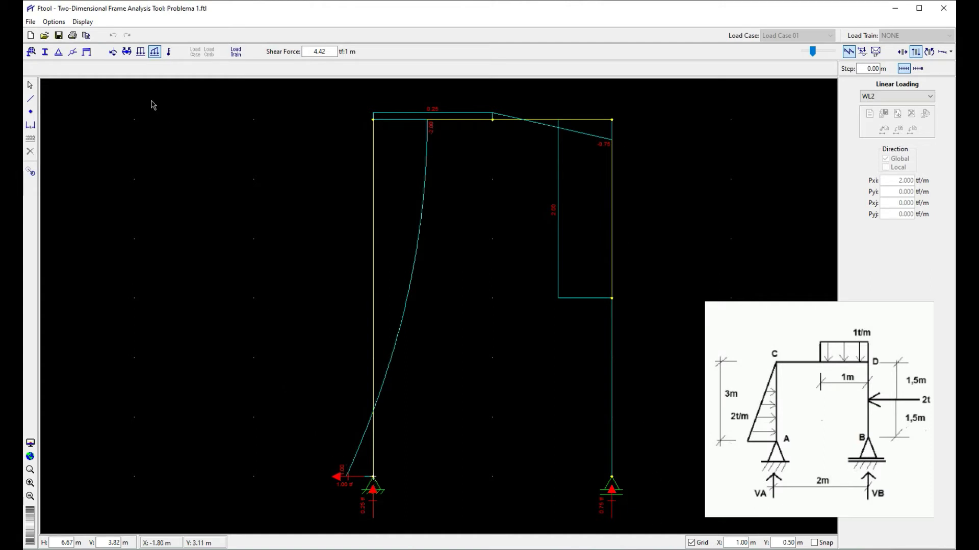
# - Try to set the load display size to Large while results are shown, and display the axial force diagram
pyautogui.click(63, 23)
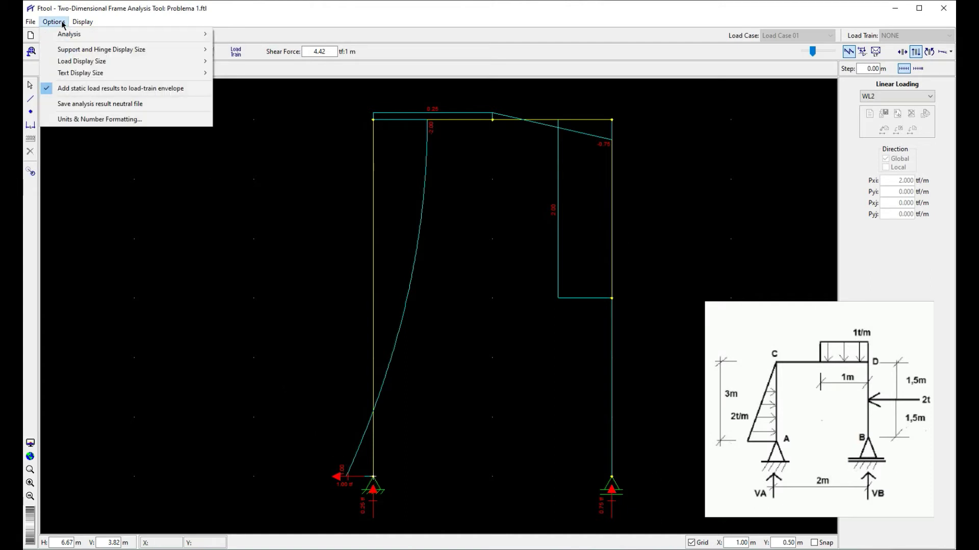
pyautogui.moveTo(82, 65)
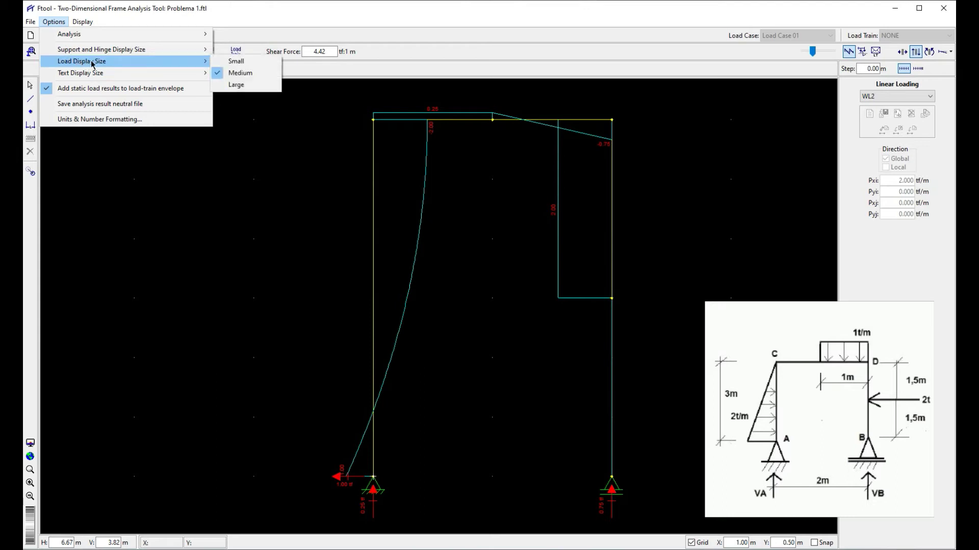
pyautogui.click(247, 86)
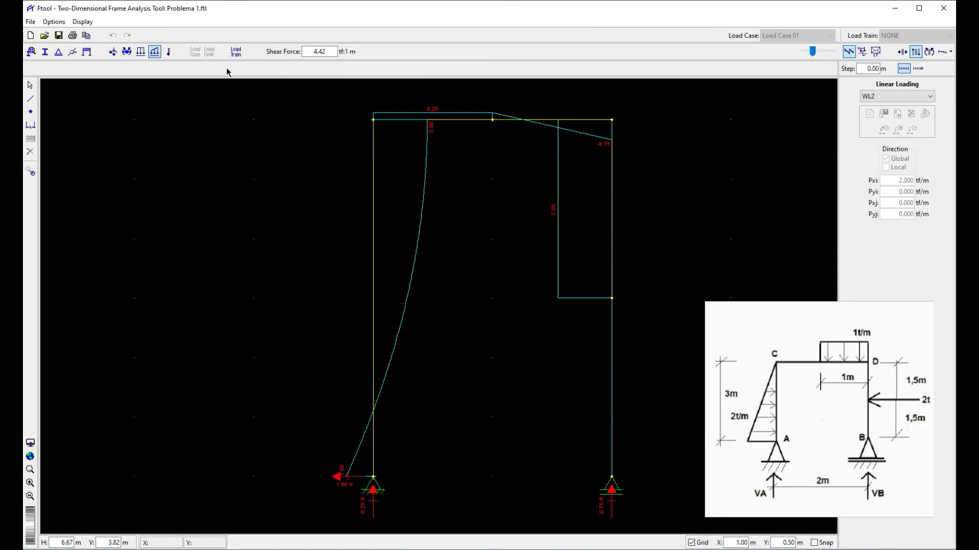
pyautogui.click(155, 52)
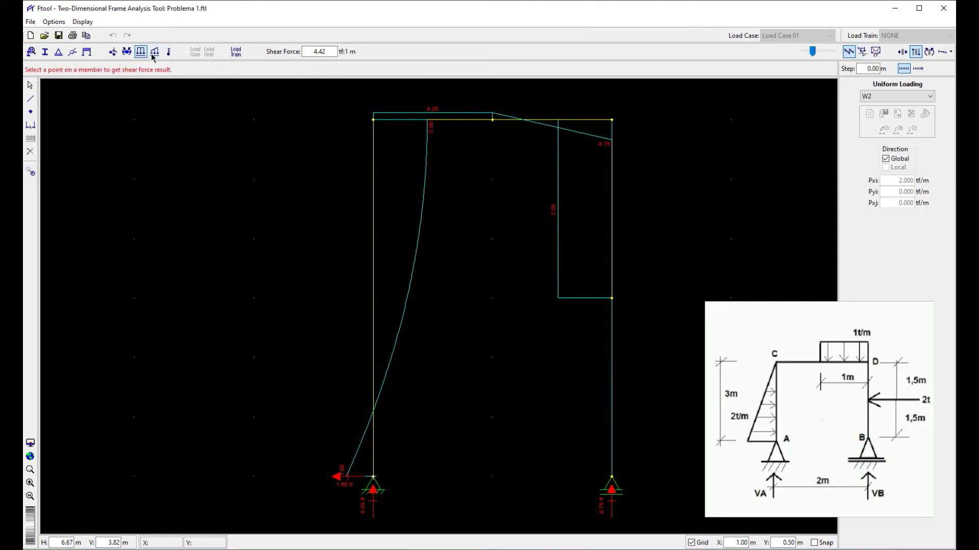
pyautogui.click(902, 51)
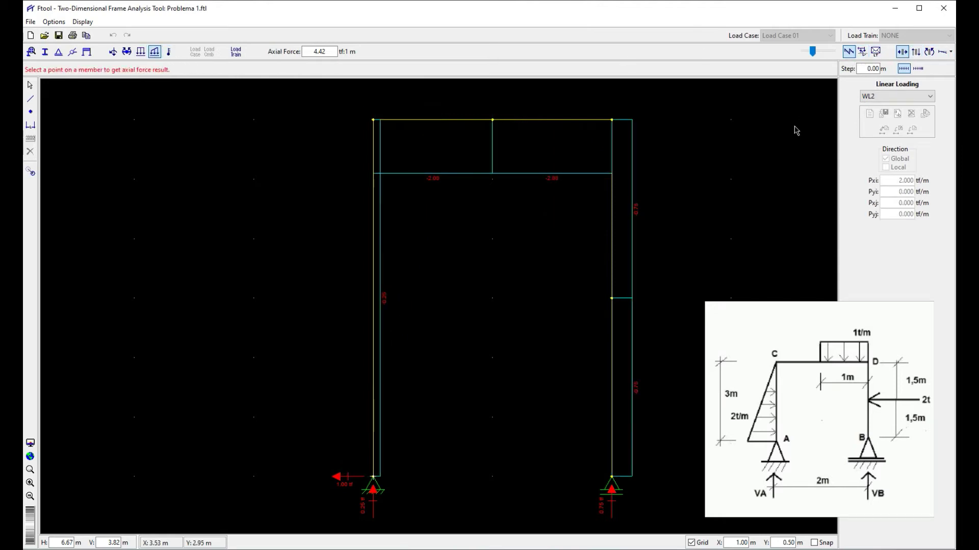
# - Return to model editing and set both the load display size and the text display size to Large
pyautogui.press('Escape')
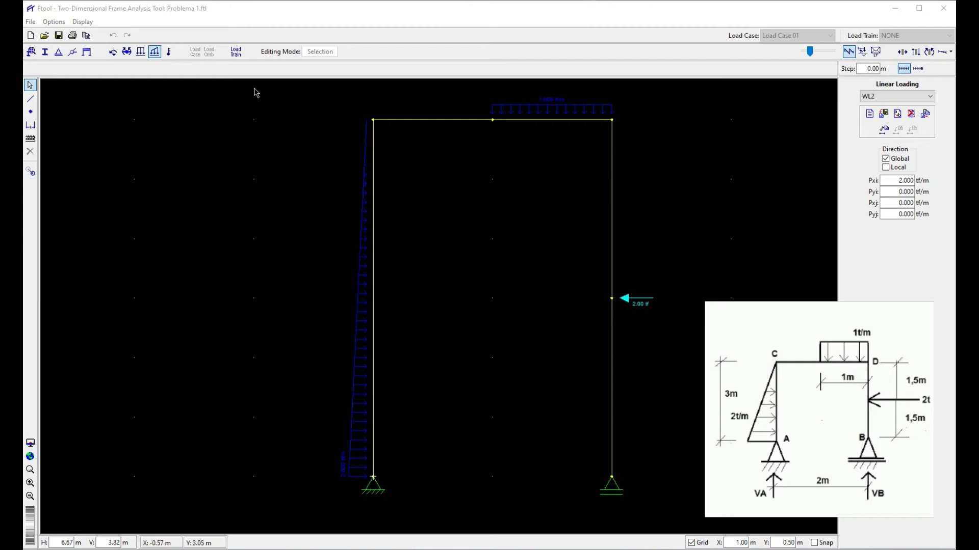
pyautogui.click(57, 22)
pyautogui.moveTo(79, 65)
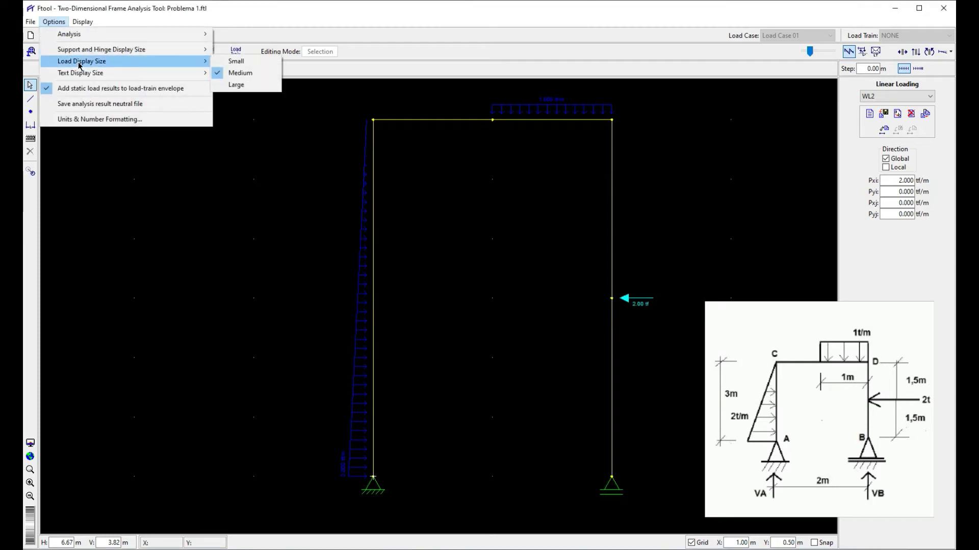
pyautogui.click(236, 85)
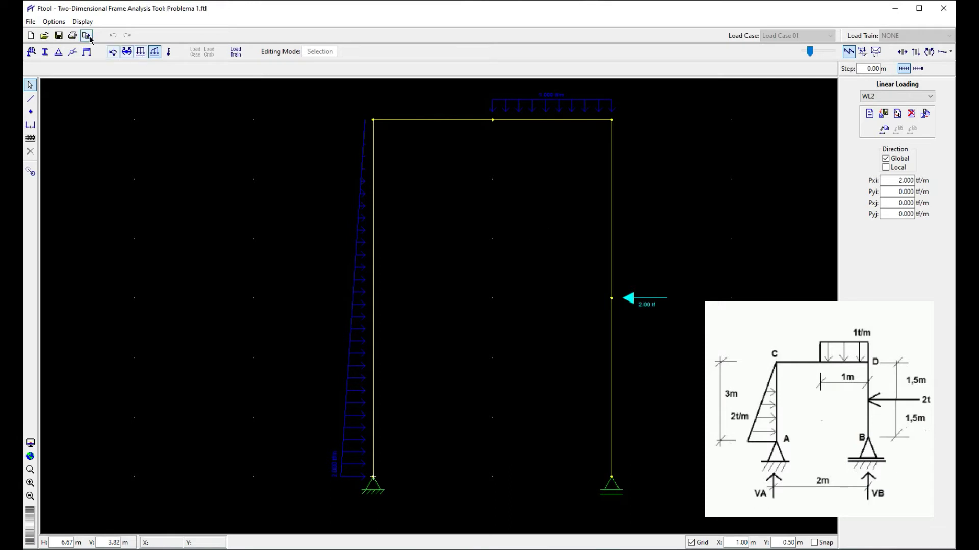
pyautogui.click(63, 24)
pyautogui.moveTo(96, 75)
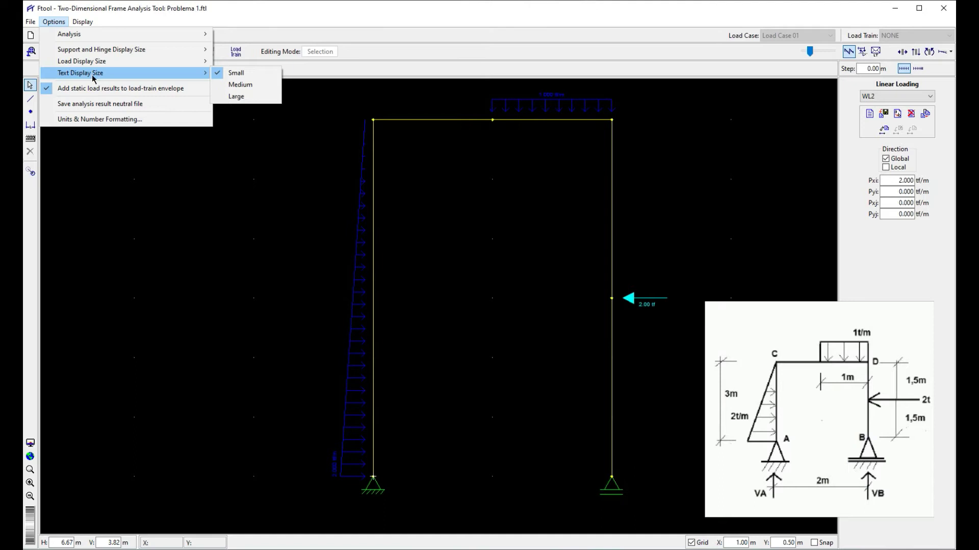
pyautogui.click(248, 98)
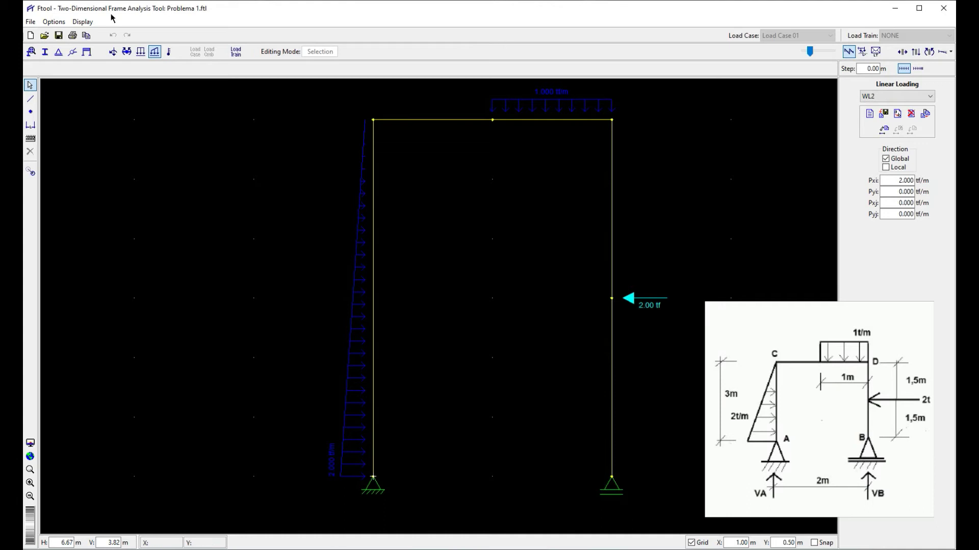
# - Display the axial force diagram, reduce its scale to the minimum and examine the values and reactions at the supports
pyautogui.click(53, 22)
pyautogui.click(82, 21)
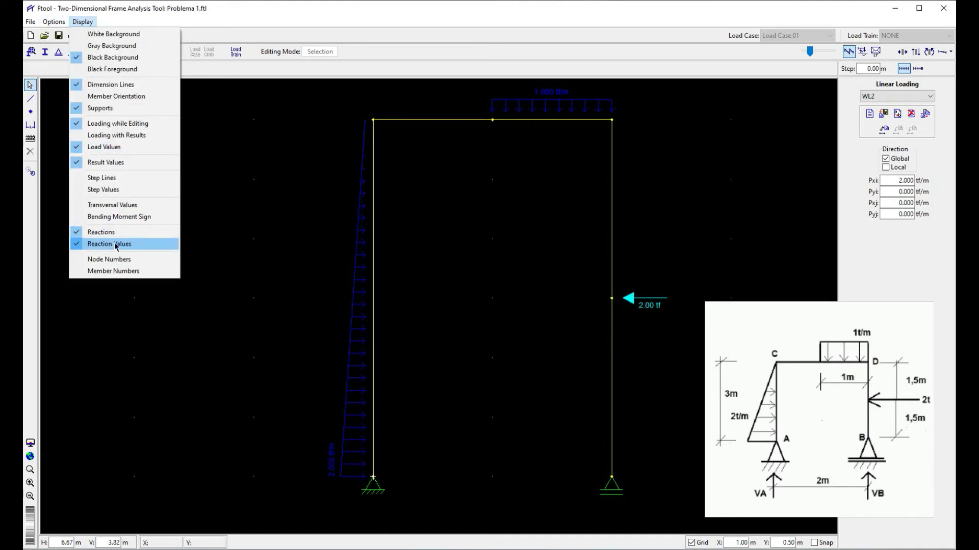
pyautogui.click(867, 20)
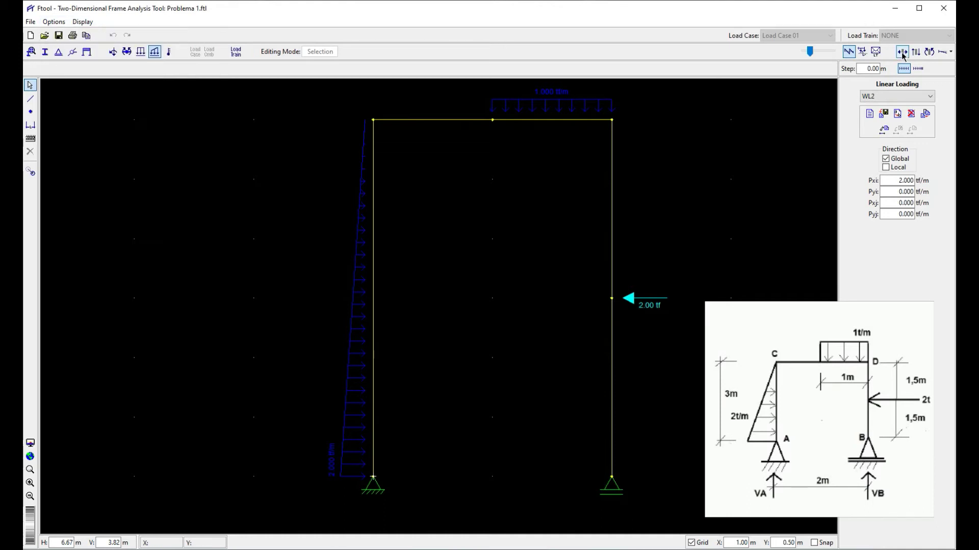
pyautogui.click(902, 51)
pyautogui.moveTo(808, 50); pyautogui.dragTo(795, 59)
pyautogui.scroll(-2, 434, 408)
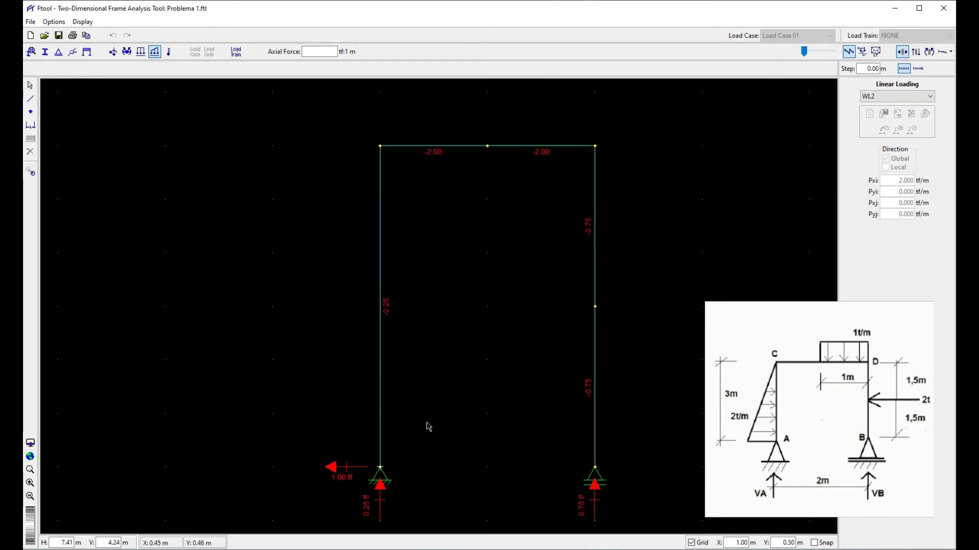
pyautogui.scroll(3, 424, 448)
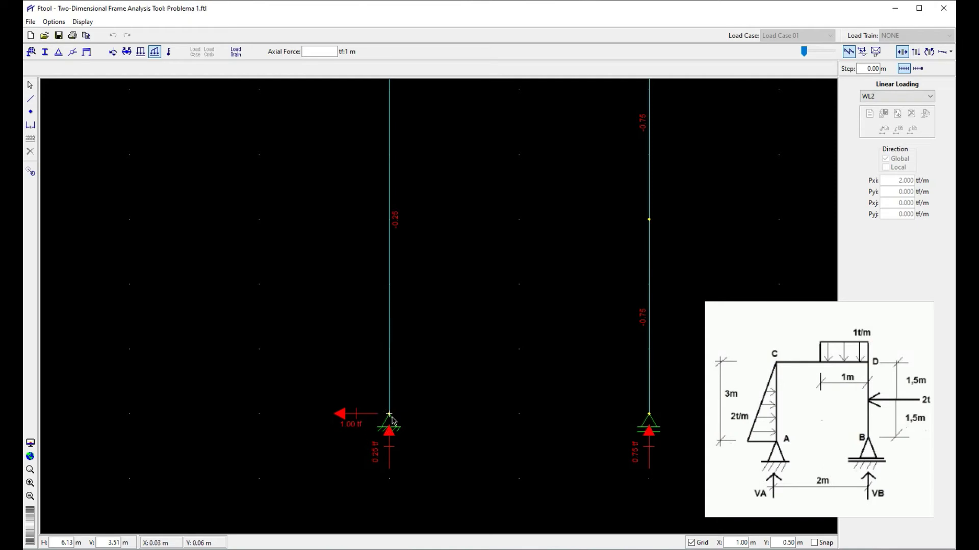
pyautogui.scroll(-1, 498, 371)
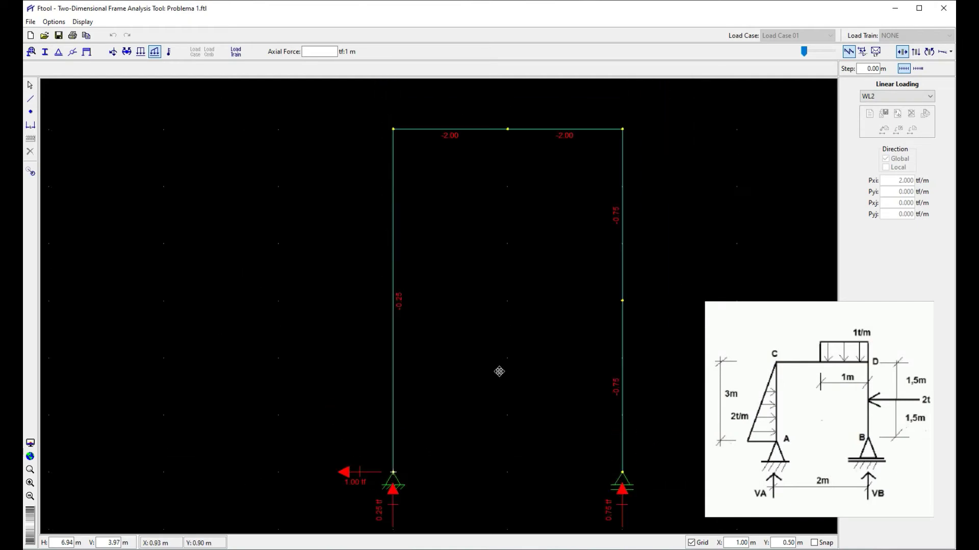
# - Display the shear force diagram at a larger scale and query the shear force on the right column's upper segment
pyautogui.click(916, 53)
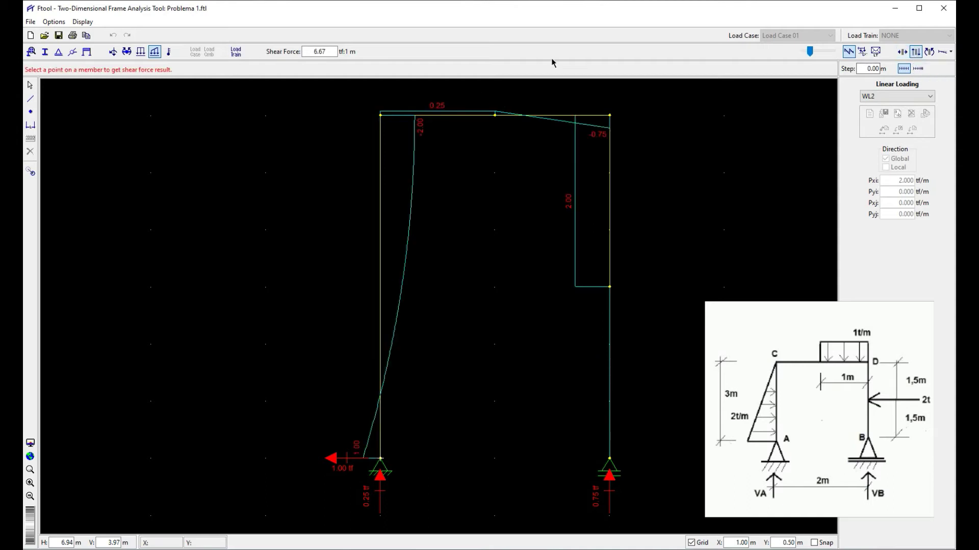
pyautogui.moveTo(810, 53); pyautogui.dragTo(813, 61)
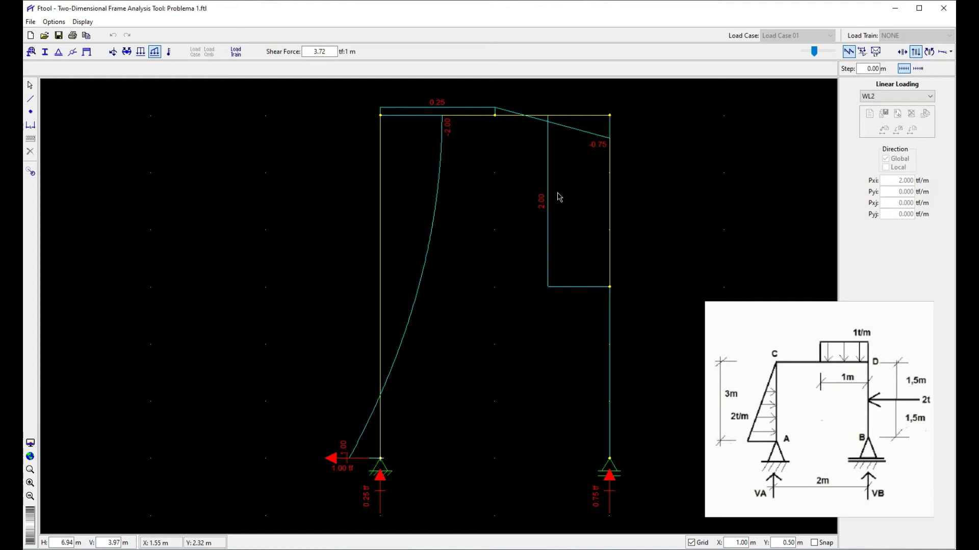
pyautogui.click(610, 250)
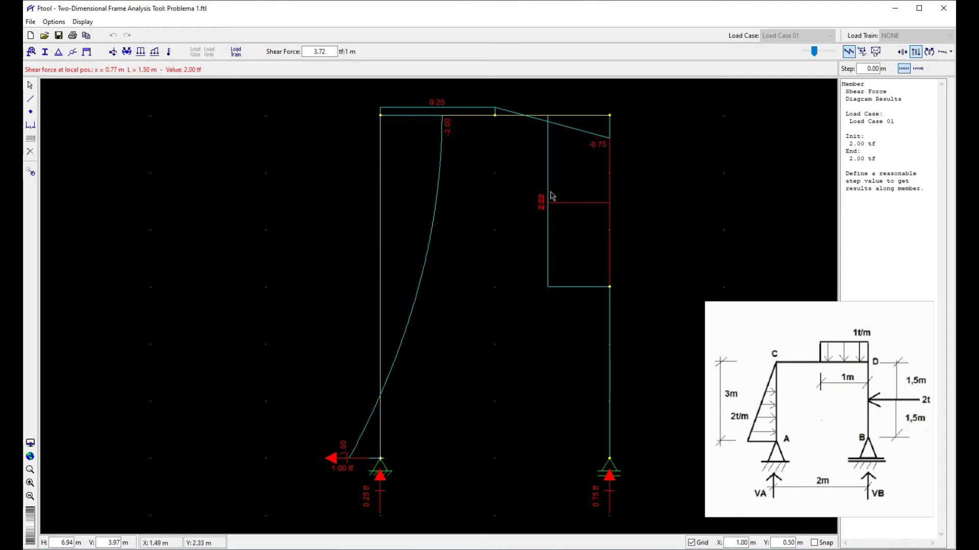
# - Query the shear force on the left column and highlight its end and maximum local values in the results
pyautogui.click(382, 312)
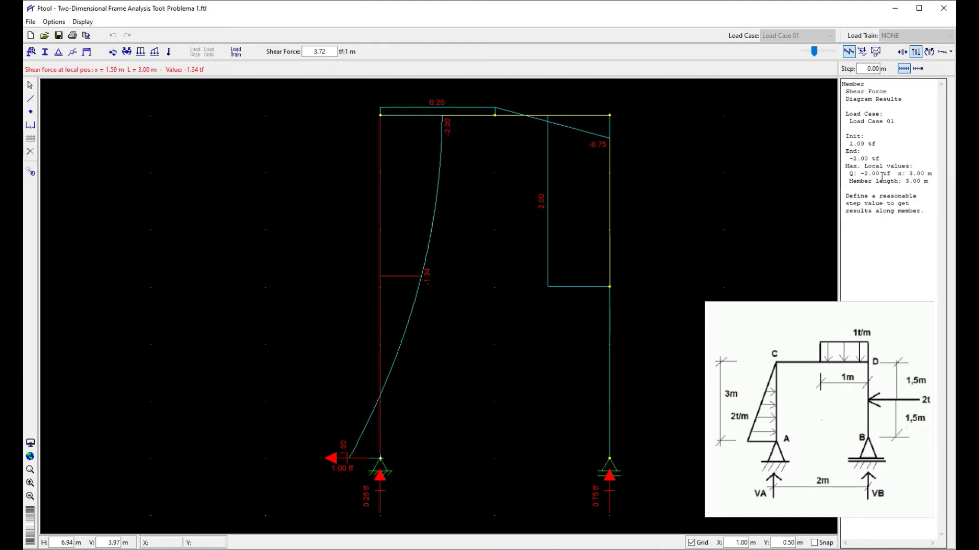
pyautogui.moveTo(849, 173); pyautogui.dragTo(934, 173)
pyautogui.moveTo(931, 182); pyautogui.dragTo(880, 159)
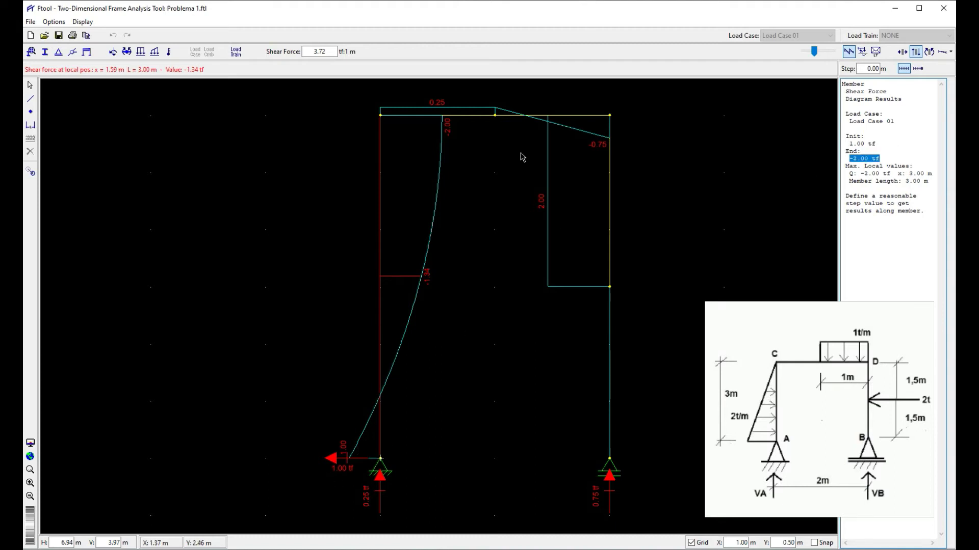
pyautogui.click(902, 181)
pyautogui.moveTo(851, 174); pyautogui.dragTo(939, 180)
pyautogui.click(910, 187)
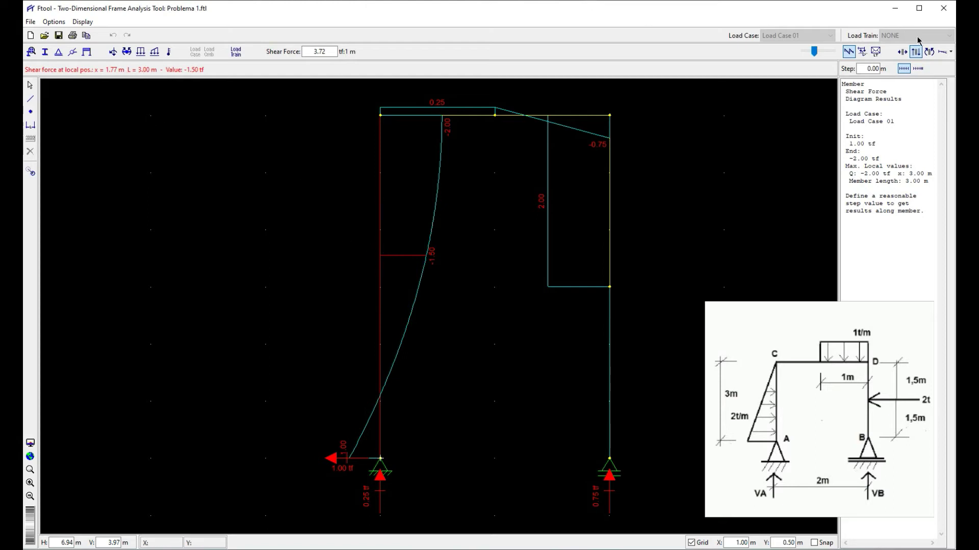
# - Display the whole bending moment diagram and query the moment at points on the beam's left segment
pyautogui.click(929, 52)
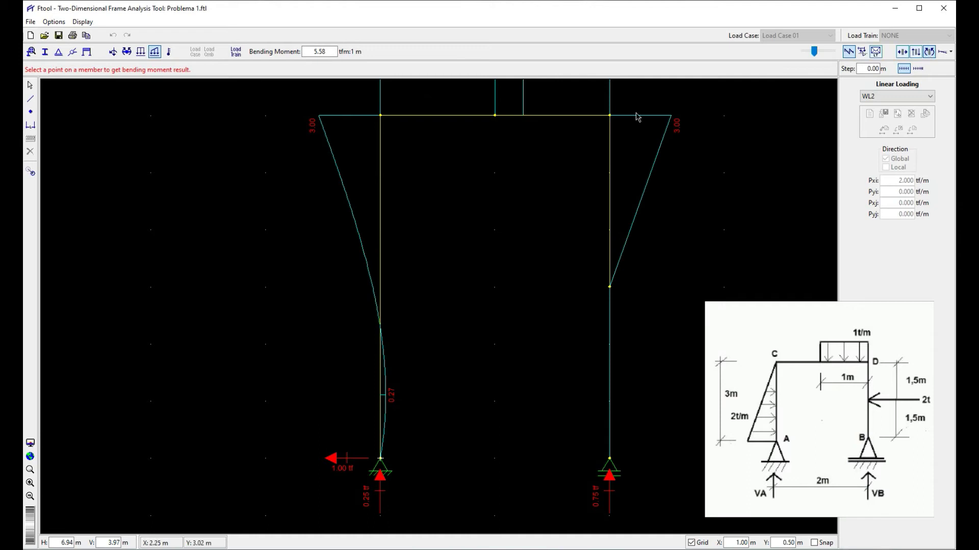
pyautogui.scroll(-3, 623, 159)
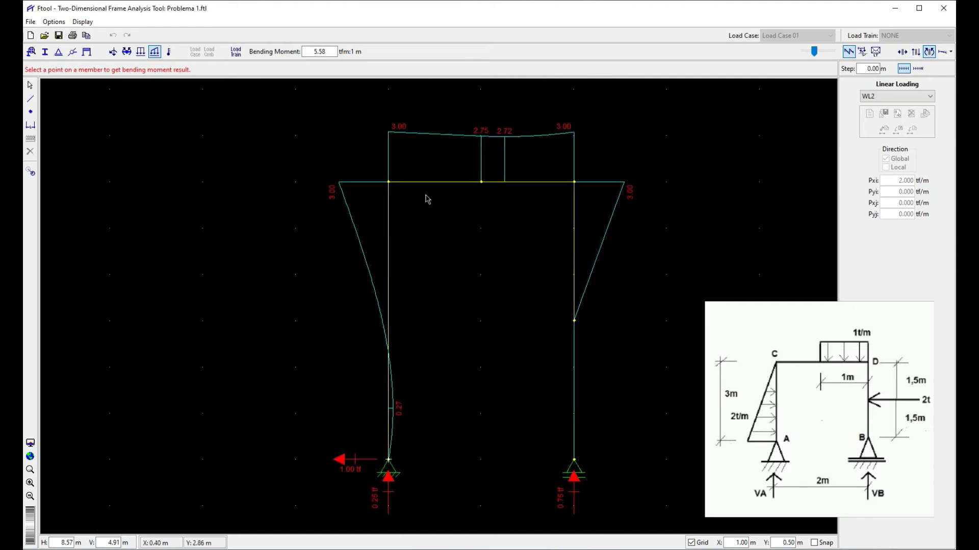
pyautogui.click(421, 183)
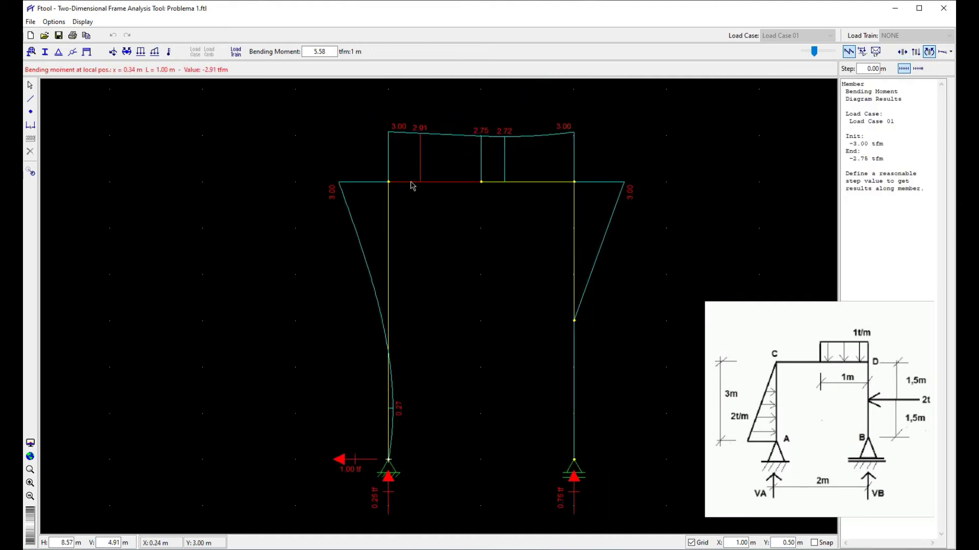
pyautogui.click(451, 182)
# - Query the bending moment at several points along the upper part of the left column
pyautogui.click(389, 235)
pyautogui.click(385, 210)
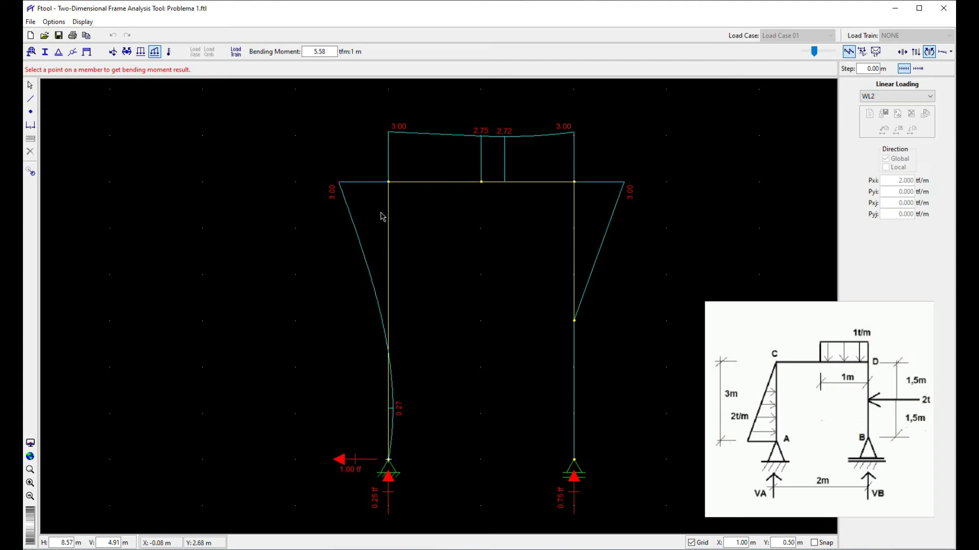
pyautogui.click(389, 208)
pyautogui.click(389, 230)
pyautogui.click(388, 244)
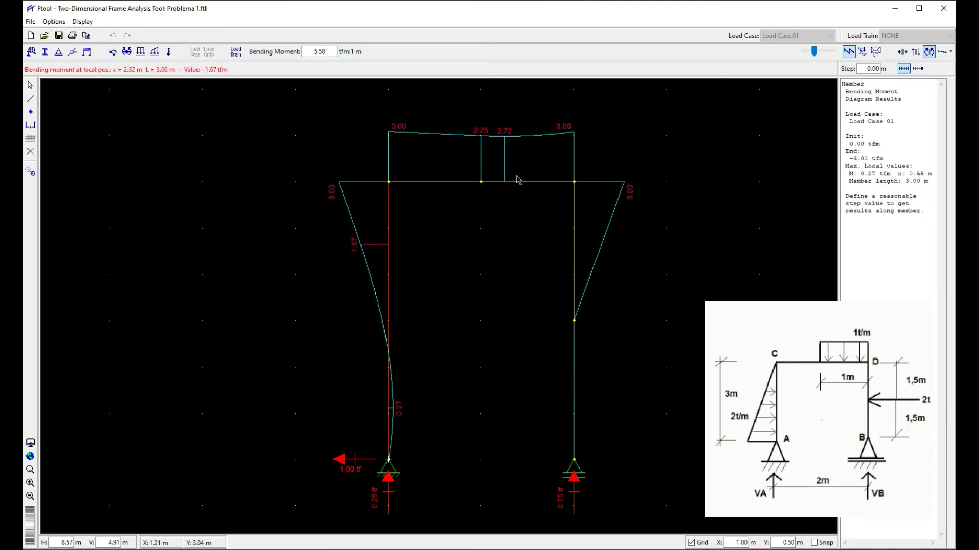
# - Display the frame's deformed configuration and enlarge its display scale
pyautogui.click(940, 53)
pyautogui.moveTo(814, 53)
pyautogui.mouseDown()
pyautogui.moveTo(804, 52)
pyautogui.moveTo(829, 59)
pyautogui.moveTo(803, 59)
pyautogui.moveTo(814, 59)
pyautogui.mouseUp()
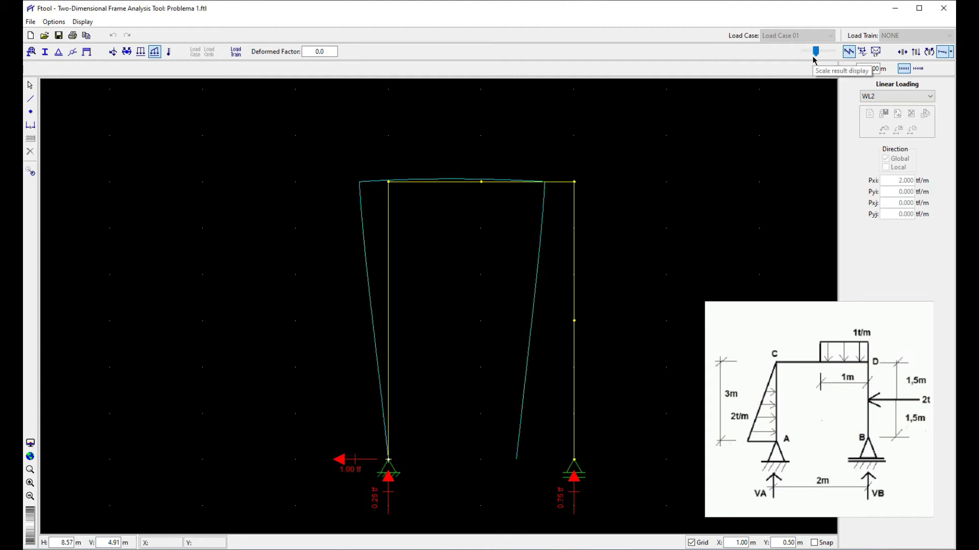
# - Adjust the deformed shape's display scale and query the displacement results at points along the frame's left column
pyautogui.moveTo(814, 59)
pyautogui.mouseDown()
pyautogui.moveTo(805, 57)
pyautogui.moveTo(833, 54)
pyautogui.moveTo(803, 58)
pyautogui.moveTo(836, 61)
pyautogui.moveTo(823, 56)
pyautogui.mouseUp()
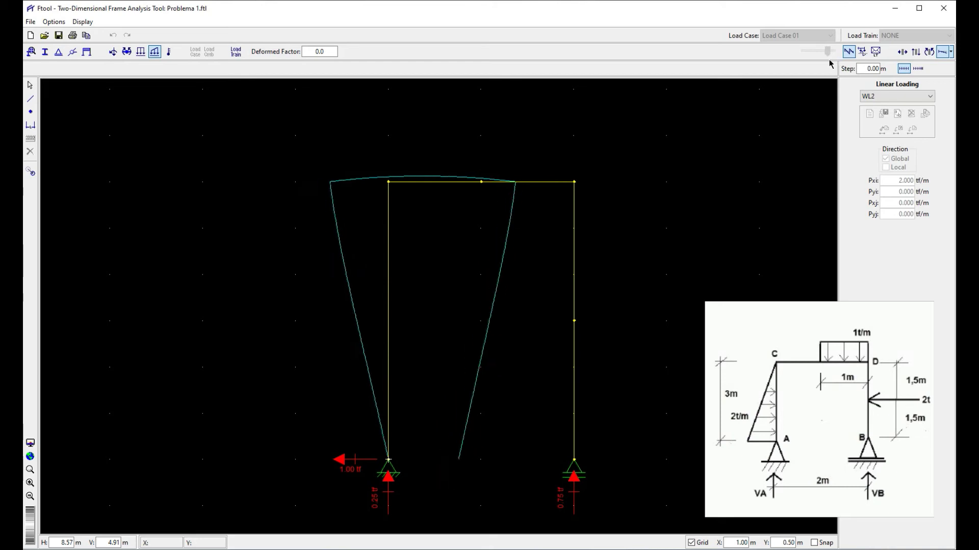
pyautogui.click(388, 228)
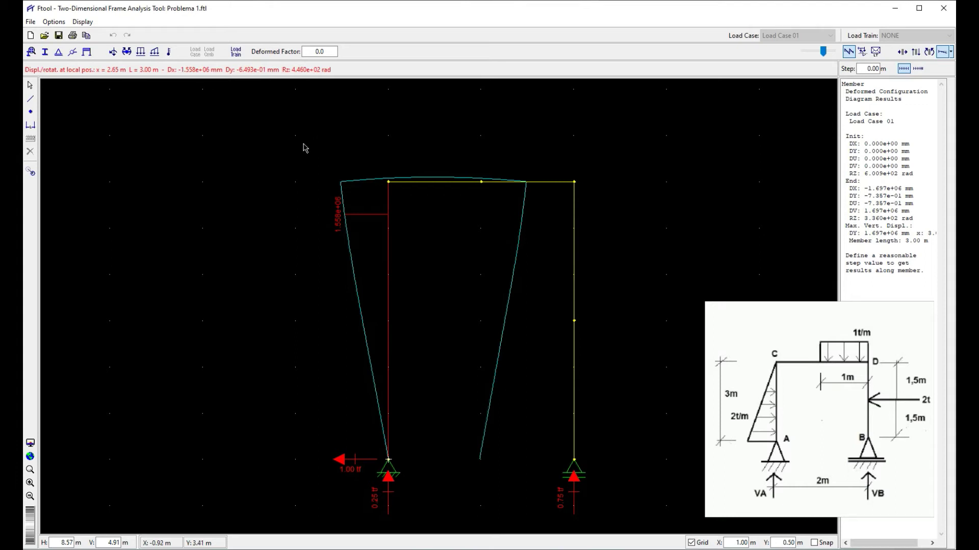
pyautogui.click(384, 258)
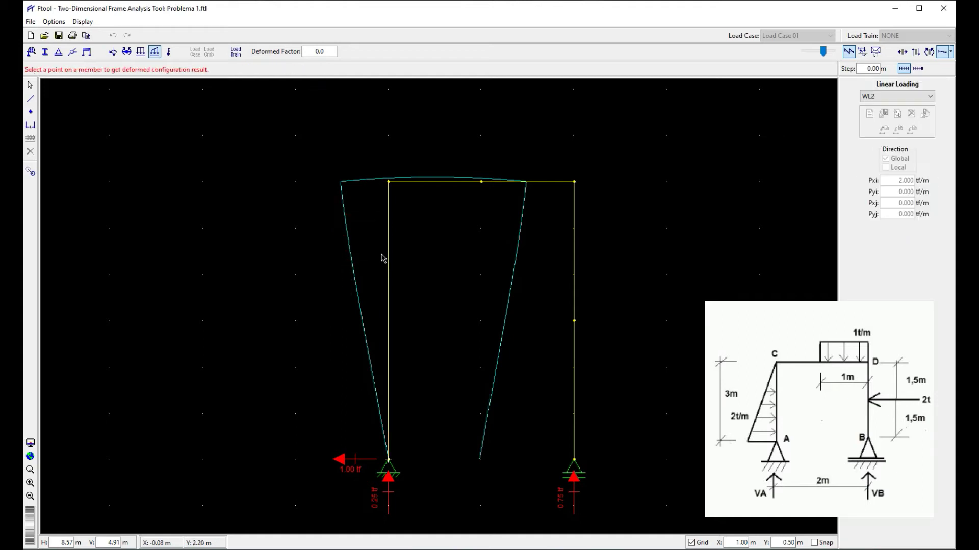
pyautogui.click(389, 232)
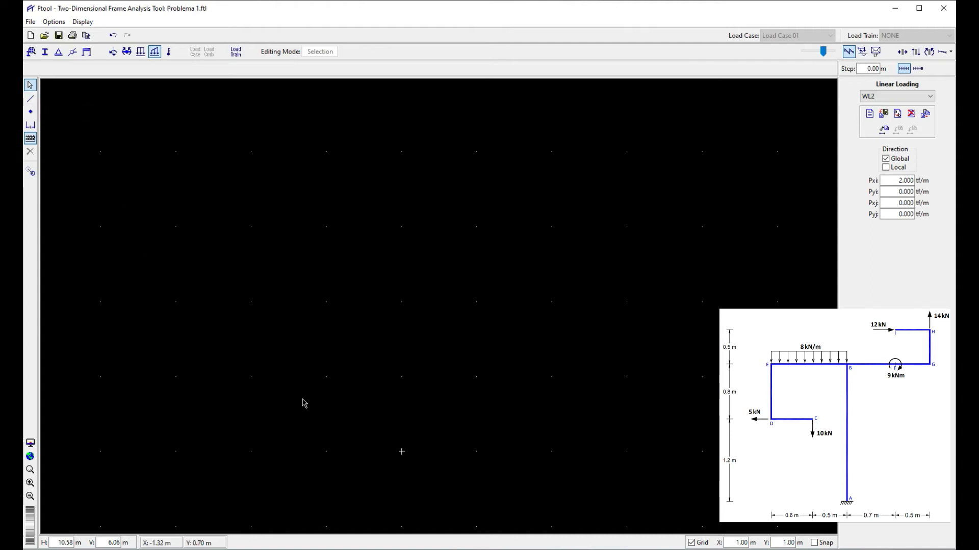
# - Create the vertical column by incremental coordinates from node (0, 0) with DX 0 and DY 2 m
pyautogui.click(30, 98)
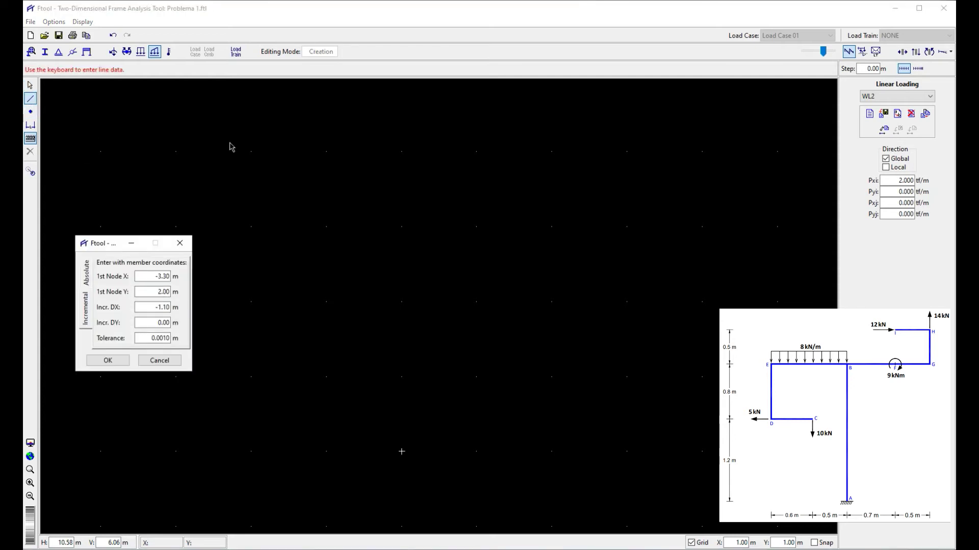
pyautogui.click(87, 281)
pyautogui.click(86, 307)
pyautogui.click(87, 280)
pyautogui.click(87, 307)
pyautogui.click(148, 276)
pyautogui.moveTo(148, 276); pyautogui.dragTo(207, 273)
pyautogui.write('0')
pyautogui.press('Tab')
pyautogui.write('0')
pyautogui.click(162, 306)
pyautogui.moveTo(148, 307); pyautogui.dragTo(210, 308)
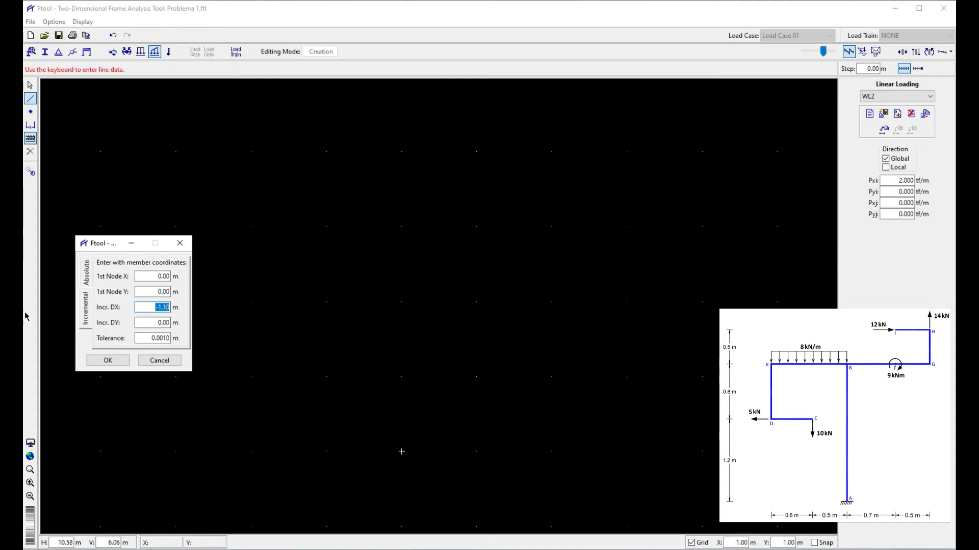
pyautogui.write('0')
pyautogui.press('Tab')
pyautogui.write('2')
pyautogui.click(105, 362)
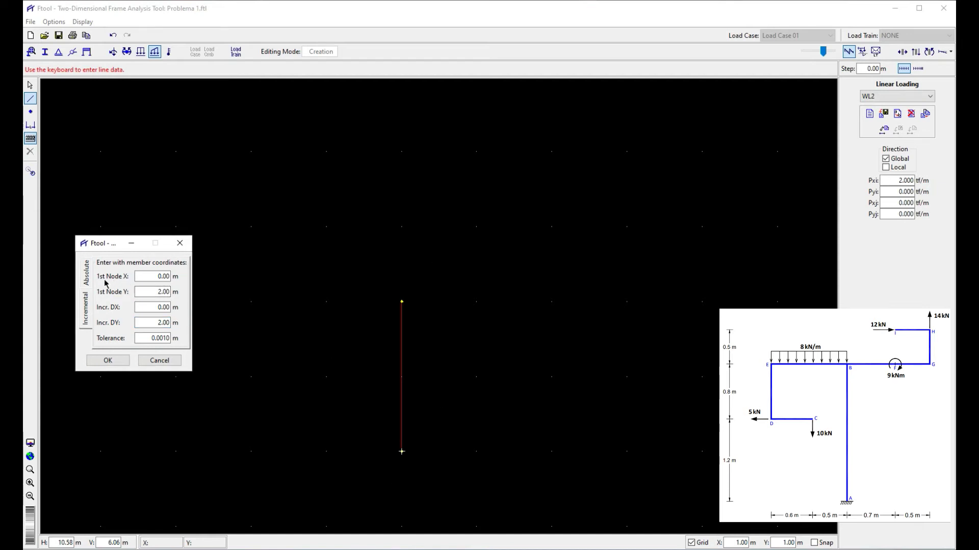
# - Add the horizontal member from the column's upper node with DX -1.10 m and DY 0
pyautogui.click(169, 277)
pyautogui.doubleClick(169, 276)
pyautogui.click(156, 290)
pyautogui.click(148, 305)
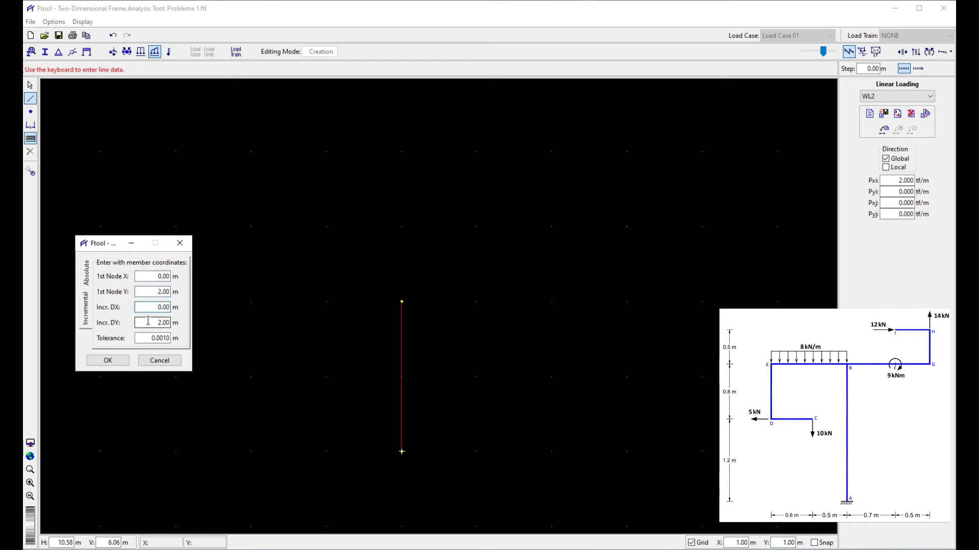
pyautogui.doubleClick(149, 321)
pyautogui.write('0')
pyautogui.click(107, 360)
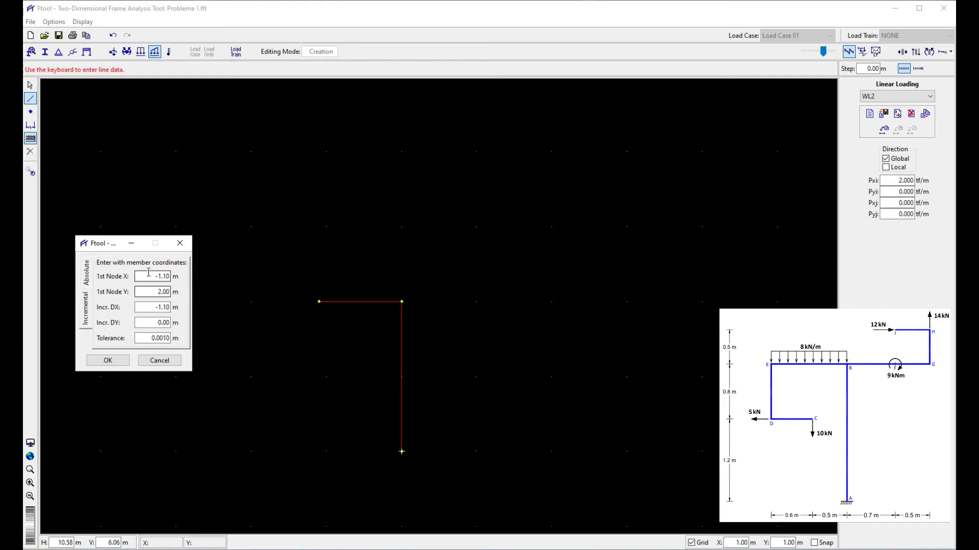
# - Add the downward member from the node at (-1.10, 2.00) with DX 0 and DY -0.8 m
pyautogui.doubleClick(167, 309)
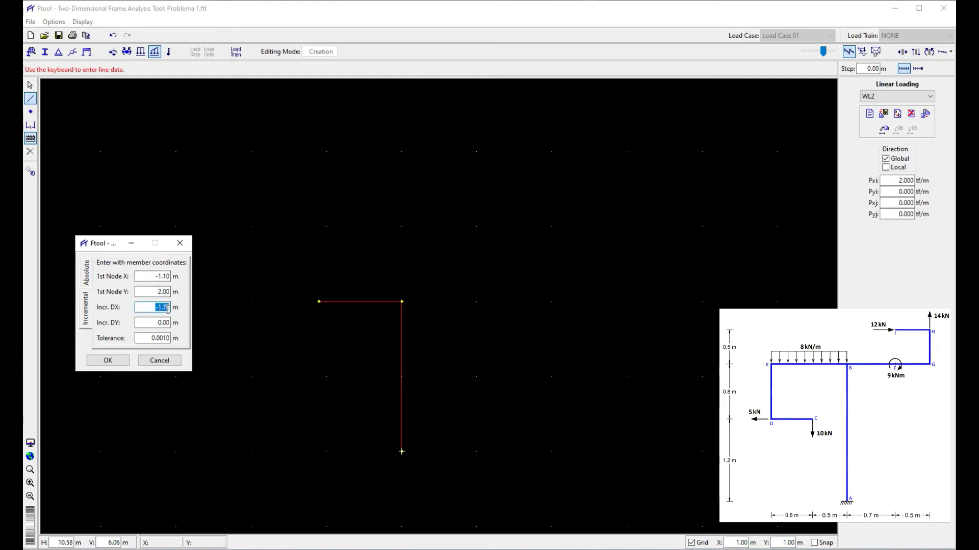
pyautogui.write('0')
pyautogui.press('Tab')
pyautogui.write('-')
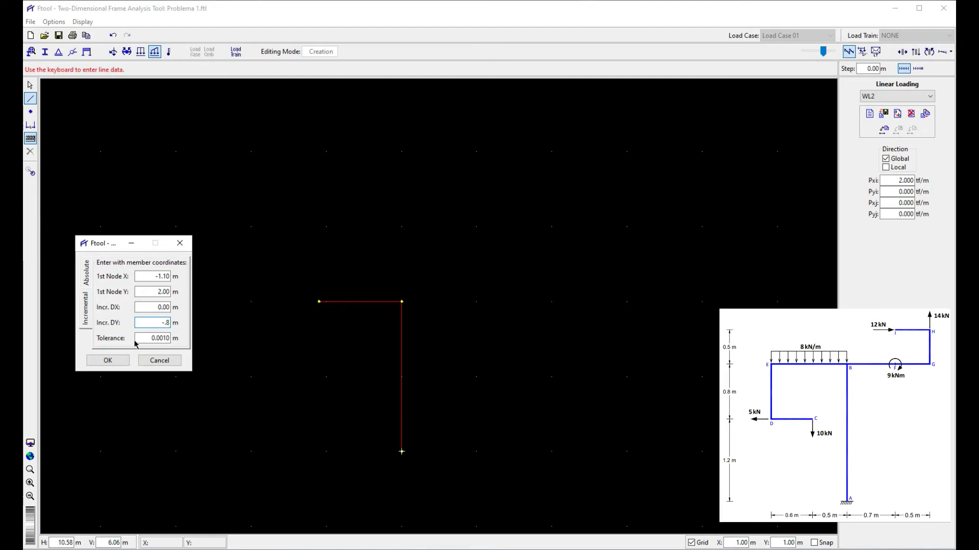
pyautogui.click(108, 360)
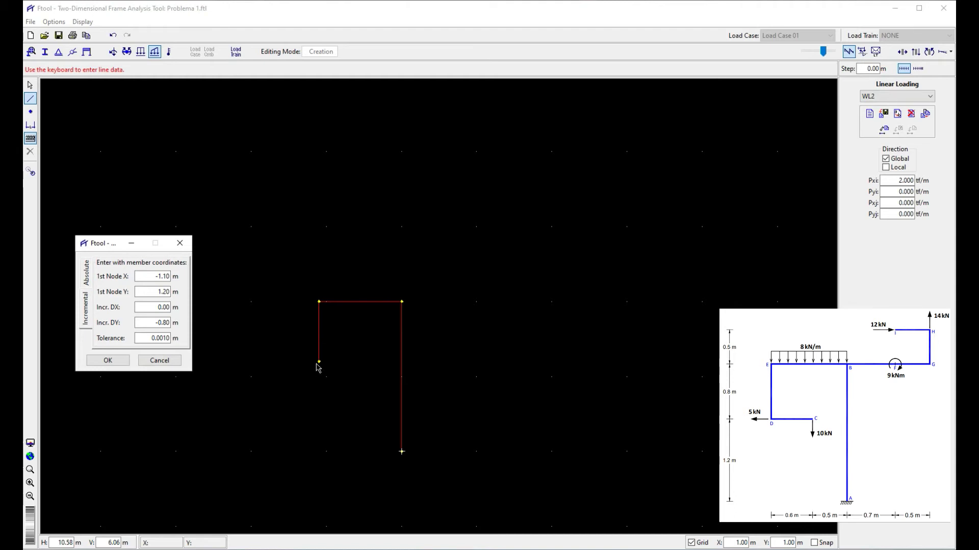
# - Add the short horizontal member from the node at (-1.10, 1.20) with DX 0.6 m and DY 0
pyautogui.click(187, 319)
pyautogui.write('0')
pyautogui.doubleClick(143, 309)
pyautogui.press('BackSpace')
pyautogui.write('0.6')
pyautogui.click(107, 361)
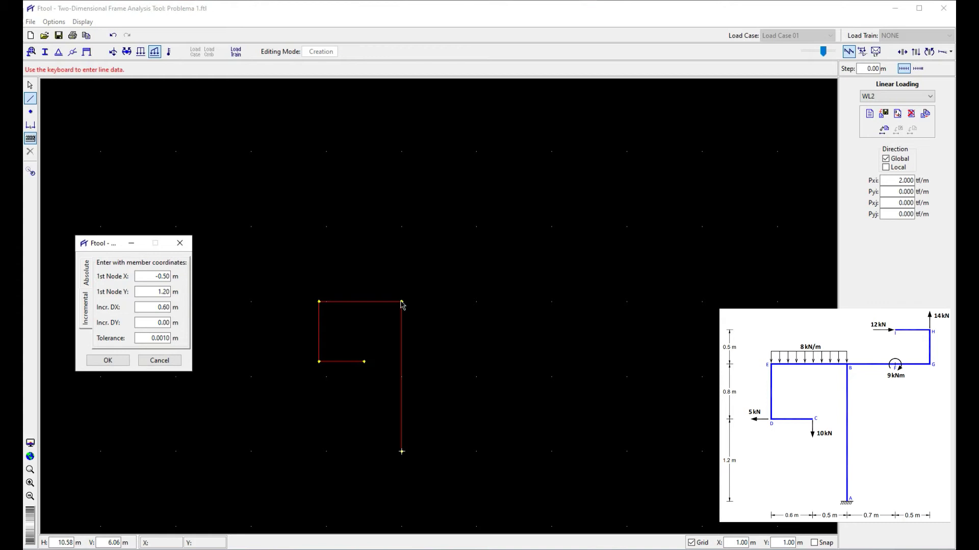
# - Add a horizontal member from node (0, 2) with DX 0.7 m and DY 0
pyautogui.moveTo(152, 276); pyautogui.dragTo(176, 277)
pyautogui.write('0')
pyautogui.moveTo(152, 292); pyautogui.dragTo(176, 307)
pyautogui.write('2')
pyautogui.write('0')
pyautogui.write('.7')
pyautogui.click(110, 360)
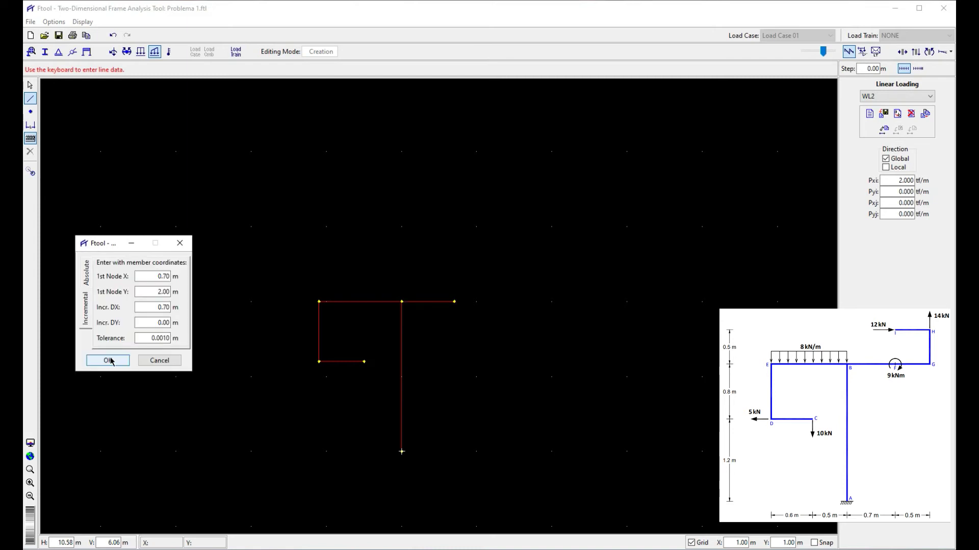
# - Extend the upper beam from the node at (0.70, 2.00) with a member of DX 0.5 m
pyautogui.doubleClick(155, 304)
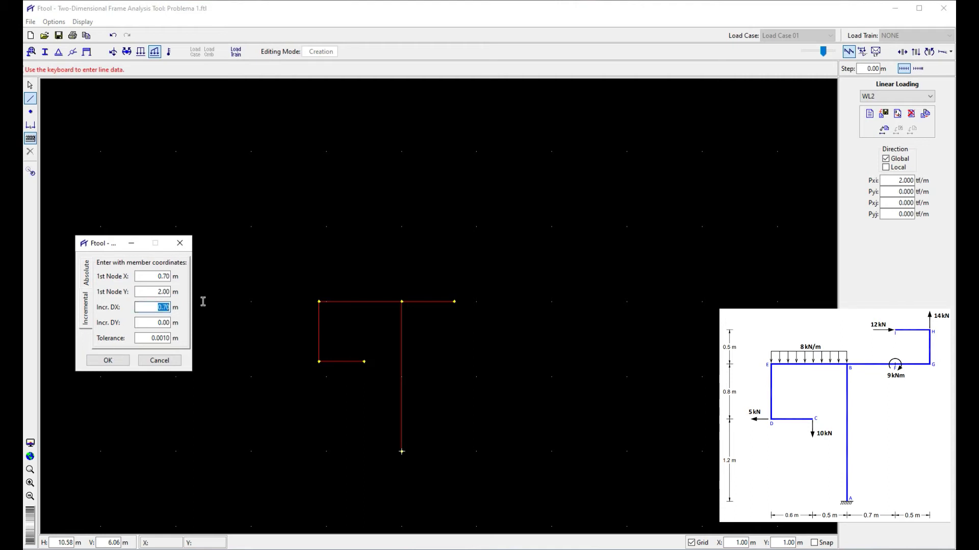
pyautogui.write('.5')
pyautogui.click(101, 363)
# - Add the upward member from the beam's end at (1.20, 2.00) with DX 0 and DY 0.5 m
pyautogui.doubleClick(152, 307)
pyautogui.write('0')
pyautogui.doubleClick(148, 323)
pyautogui.write('0')
pyautogui.click(124, 361)
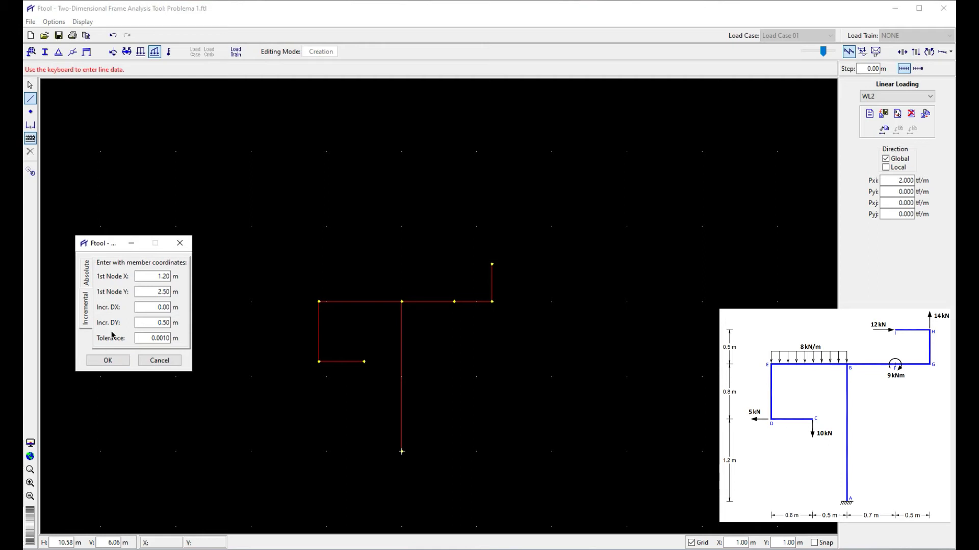
# - Add the final horizontal member from (1.20, 2.50) with DX -0.5 m and DY 0, and finish coordinate entry
pyautogui.moveTo(145, 318); pyautogui.dragTo(186, 323)
pyautogui.write('0')
pyautogui.hotkey('shift', 'Tab')
pyautogui.write('-.5')
pyautogui.click(121, 363)
pyautogui.click(179, 243)
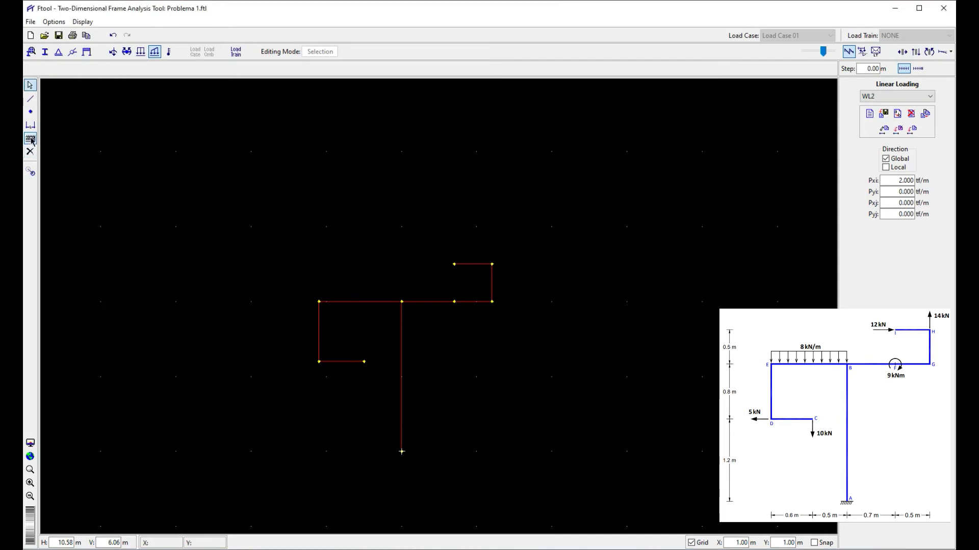
# - Select the whole frame and assign Material 2 to all members
pyautogui.moveTo(270, 192); pyautogui.dragTo(579, 466)
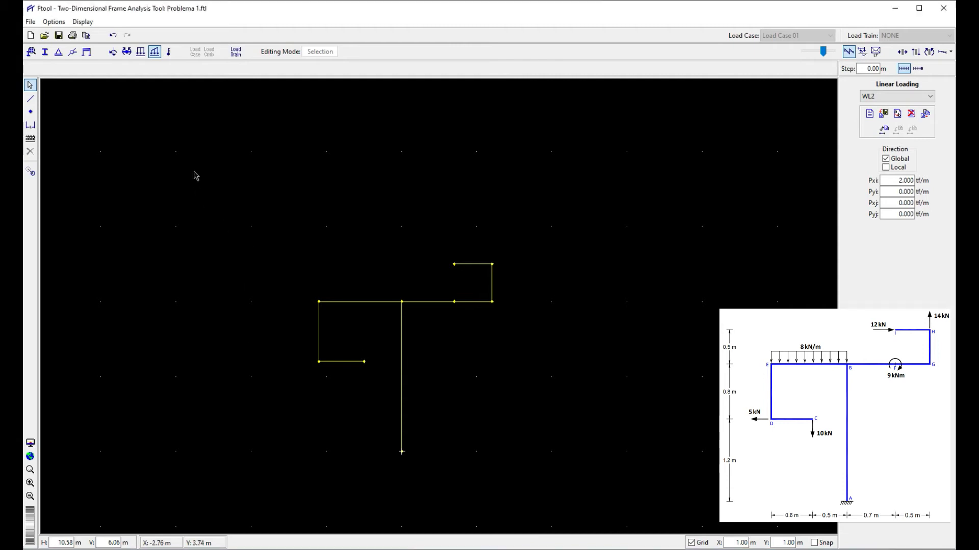
pyautogui.moveTo(233, 192); pyautogui.dragTo(553, 467)
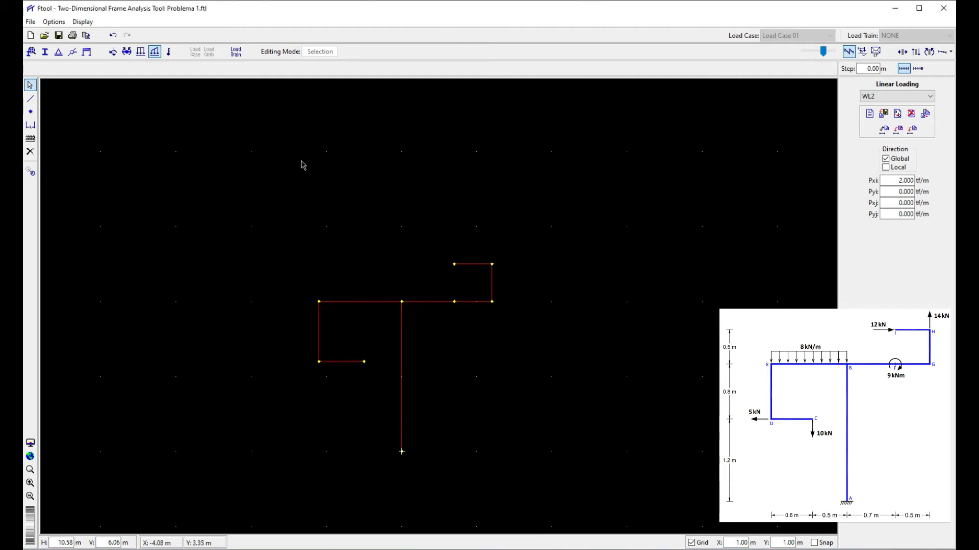
pyautogui.click(31, 51)
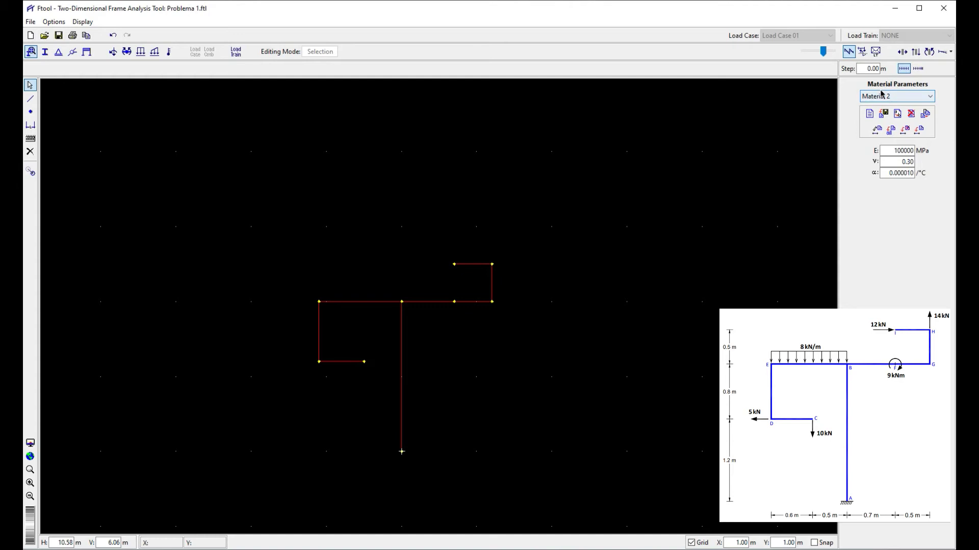
pyautogui.click(921, 131)
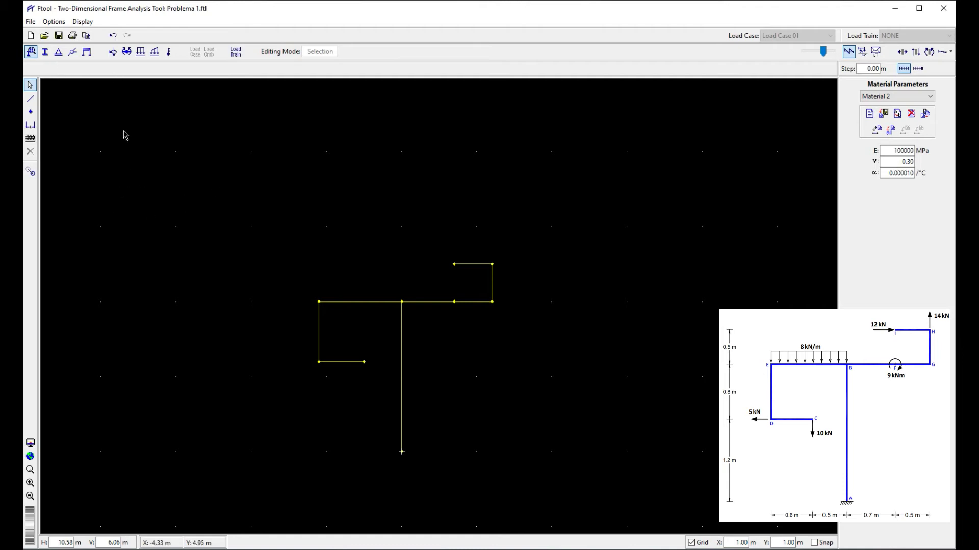
# - Assign the rectangular section Seção 2 to all frame members
pyautogui.click(48, 54)
pyautogui.moveTo(103, 124); pyautogui.dragTo(604, 468)
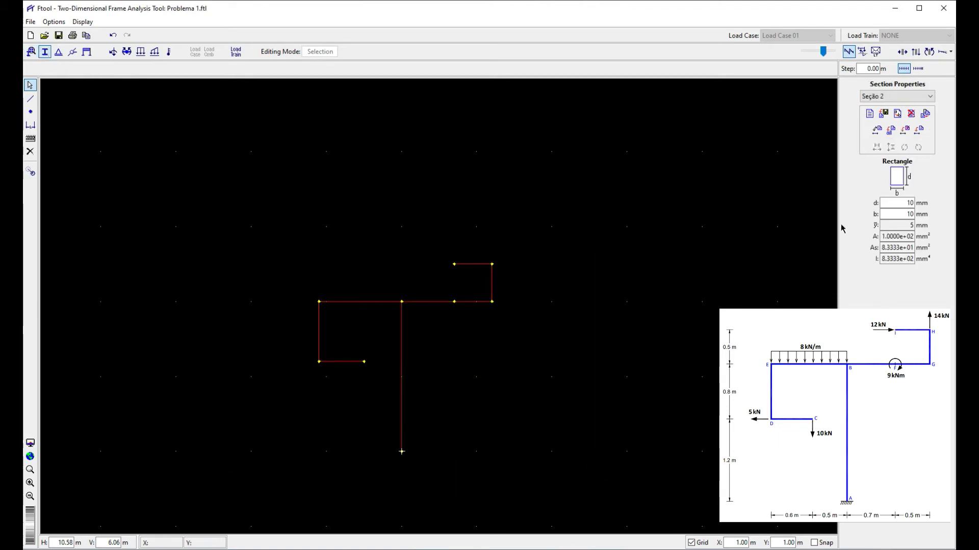
pyautogui.click(905, 130)
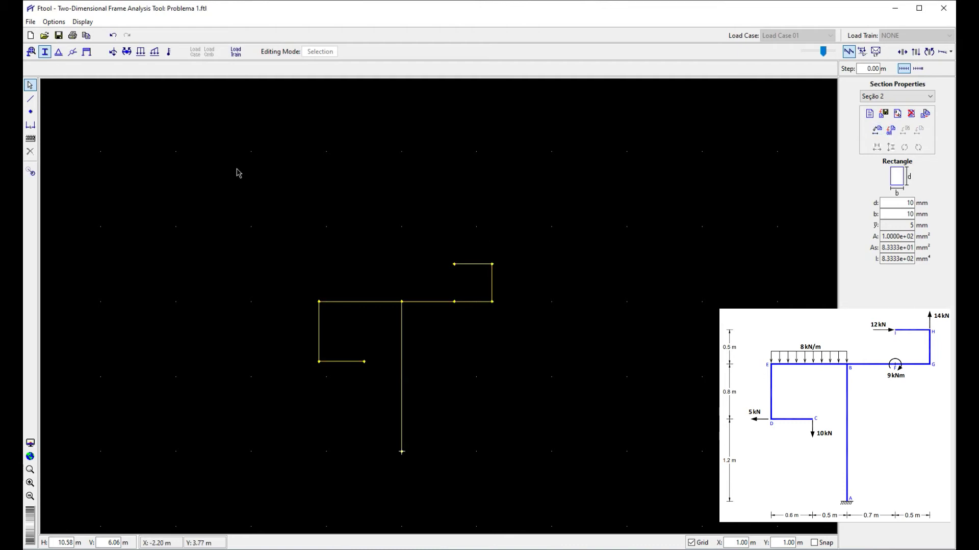
# - Apply a fixed support at the column's base node, restraining X and Y displacement and Z rotation
pyautogui.moveTo(358, 439); pyautogui.dragTo(446, 468)
pyautogui.moveTo(371, 431); pyautogui.dragTo(474, 486)
pyautogui.click(59, 51)
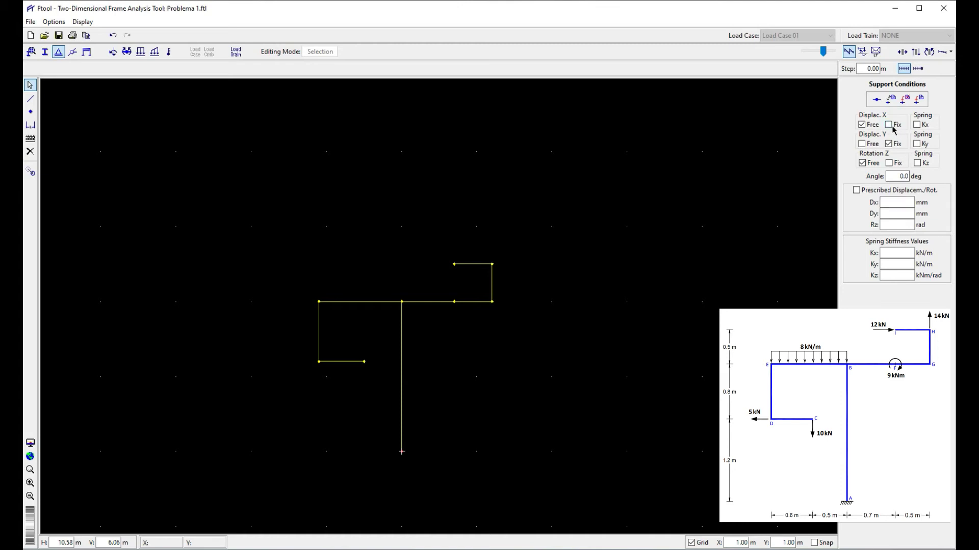
pyautogui.click(889, 163)
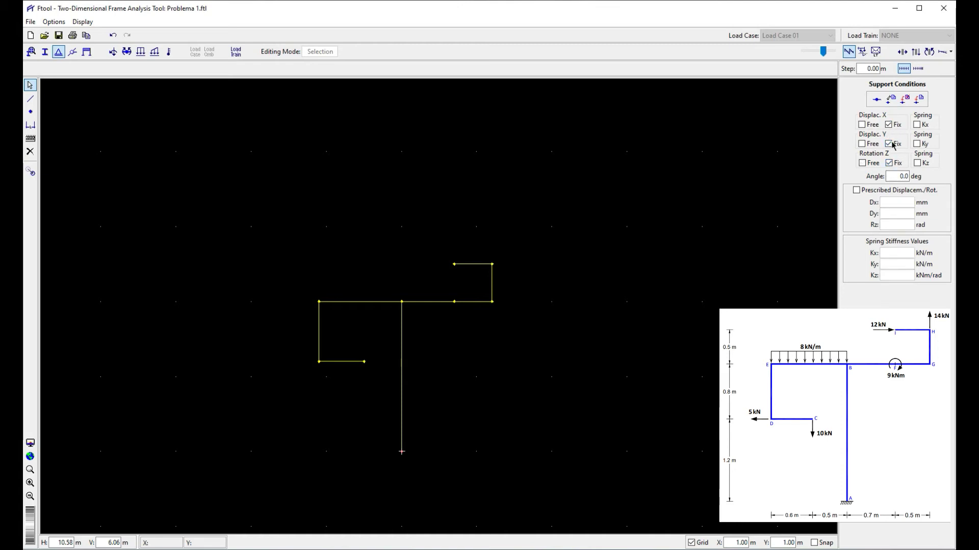
pyautogui.click(919, 100)
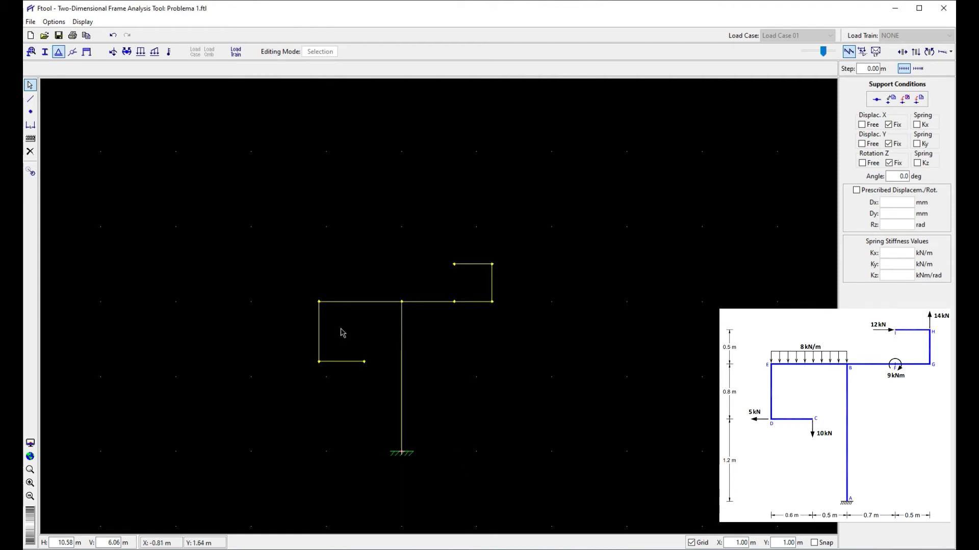
# - Edit nodal load P1, setting Fx to 0 and Fy to -10
pyautogui.click(112, 52)
pyautogui.click(871, 97)
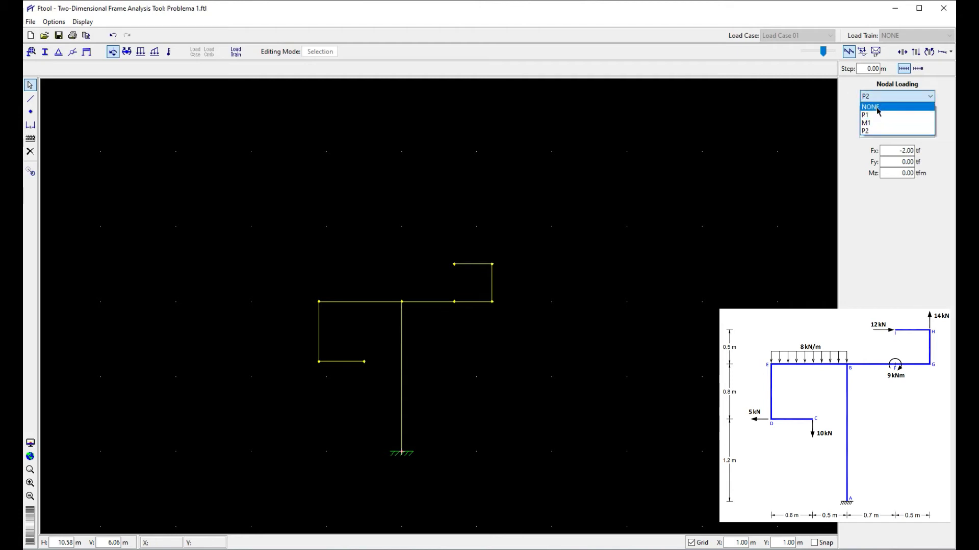
pyautogui.click(878, 116)
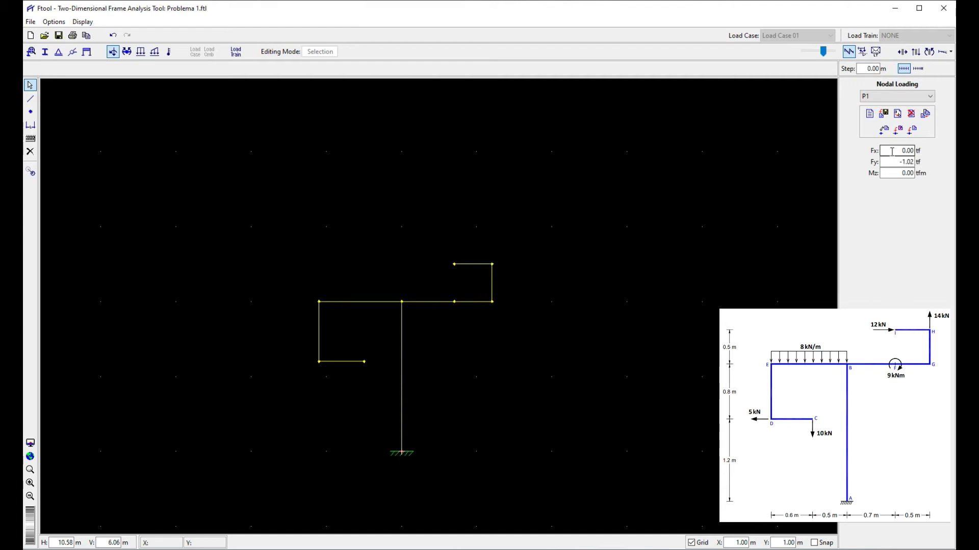
pyautogui.press('Tab')
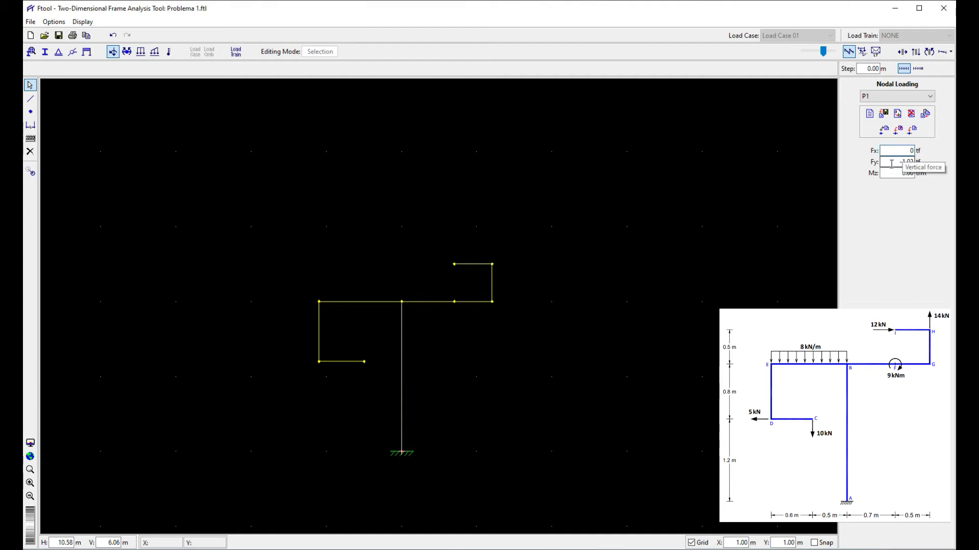
pyautogui.press('BackSpace')
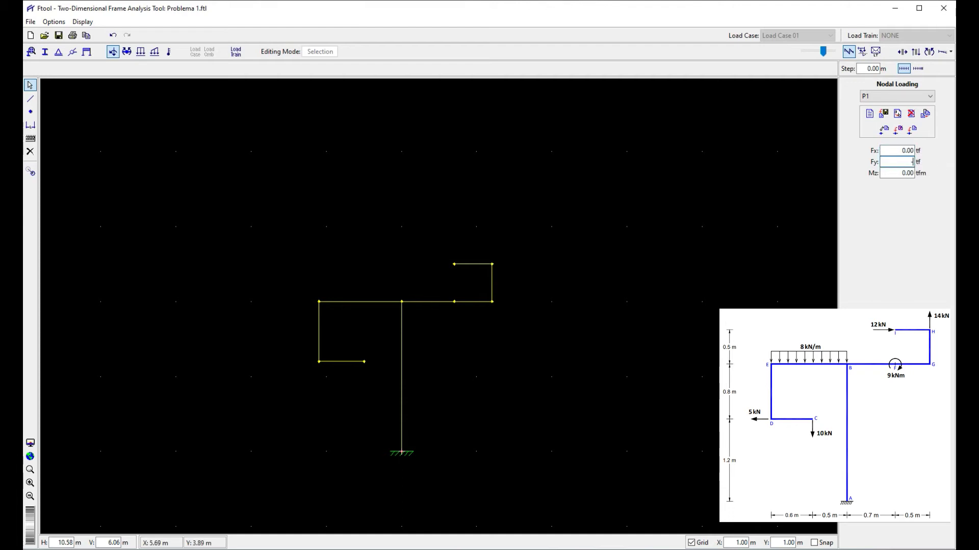
pyautogui.write('-10')
# - Change the units to kilo-Newton for force, kNm for moment and kN/m for distributed load
pyautogui.click(53, 21)
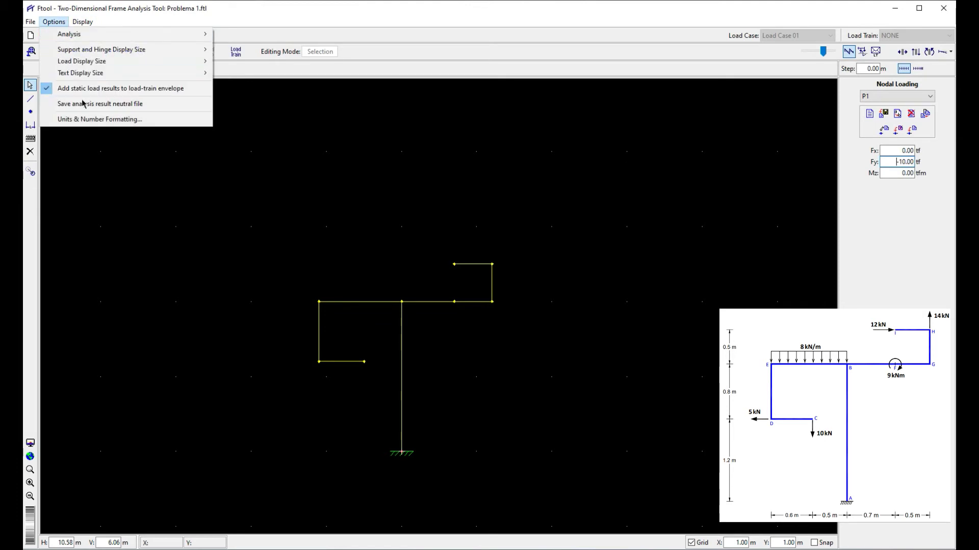
pyautogui.click(82, 120)
pyautogui.click(637, 254)
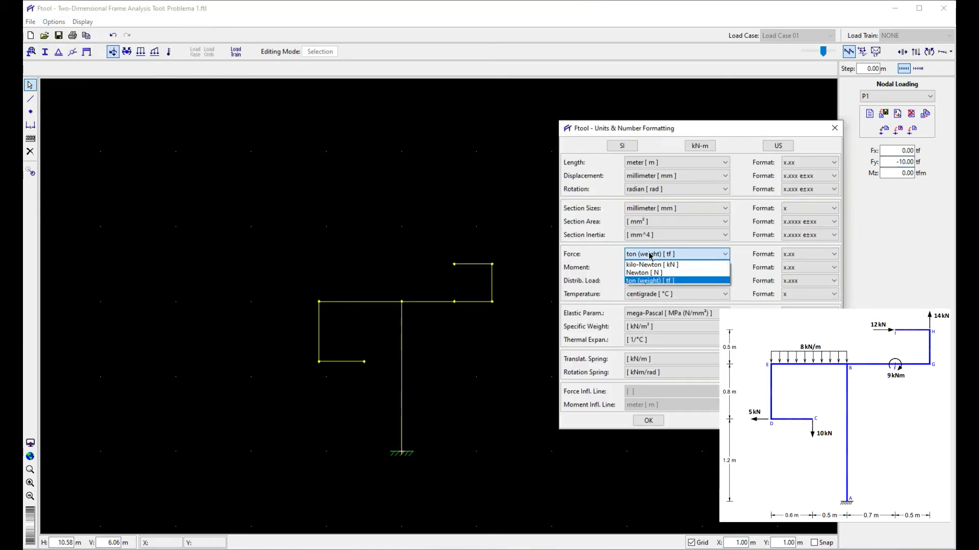
pyautogui.click(645, 265)
pyautogui.click(650, 268)
pyautogui.click(643, 281)
pyautogui.click(648, 280)
pyautogui.scroll(1, 649, 300)
pyautogui.click(645, 299)
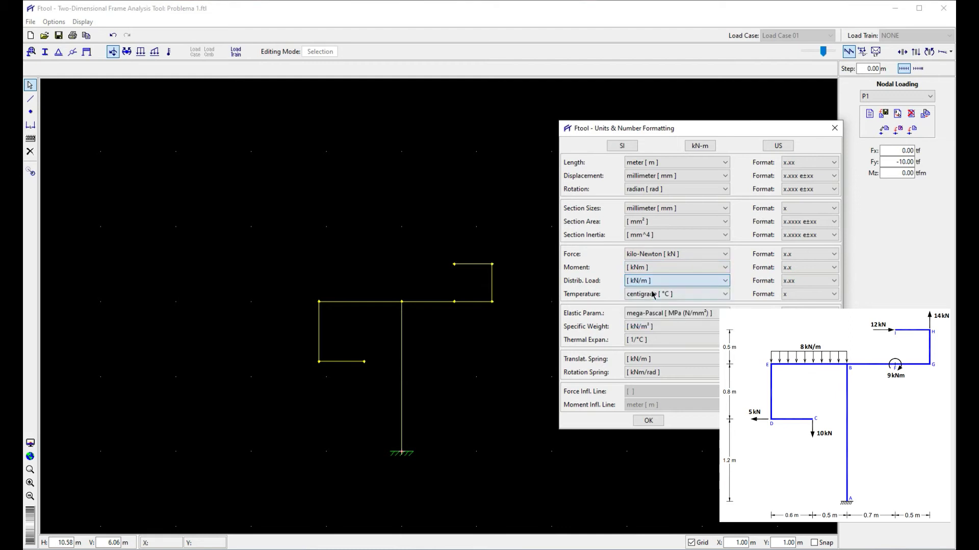
pyautogui.click(649, 420)
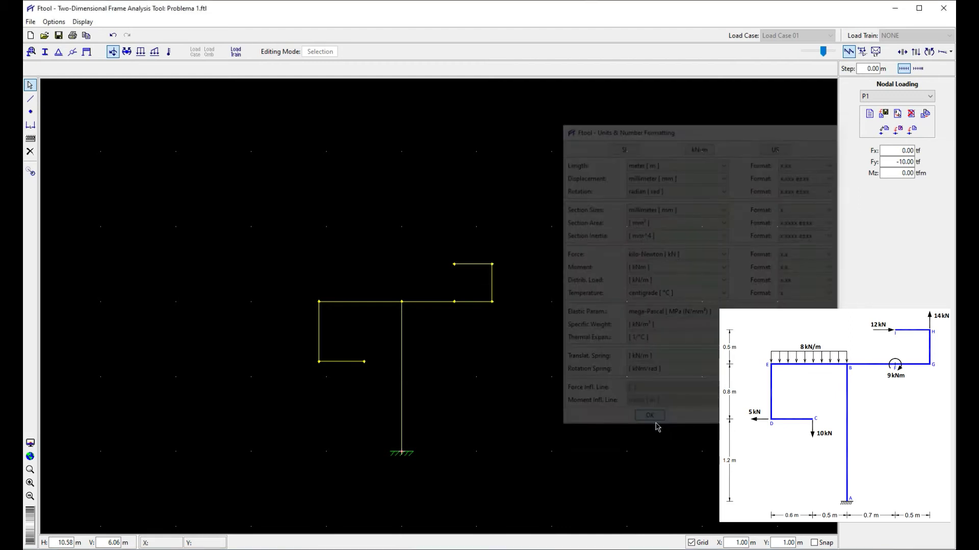
# - Apply nodal load P1, with Fy of -10 kN, to the free end of the frame's lower-left arm
pyautogui.moveTo(886, 162); pyautogui.dragTo(937, 163)
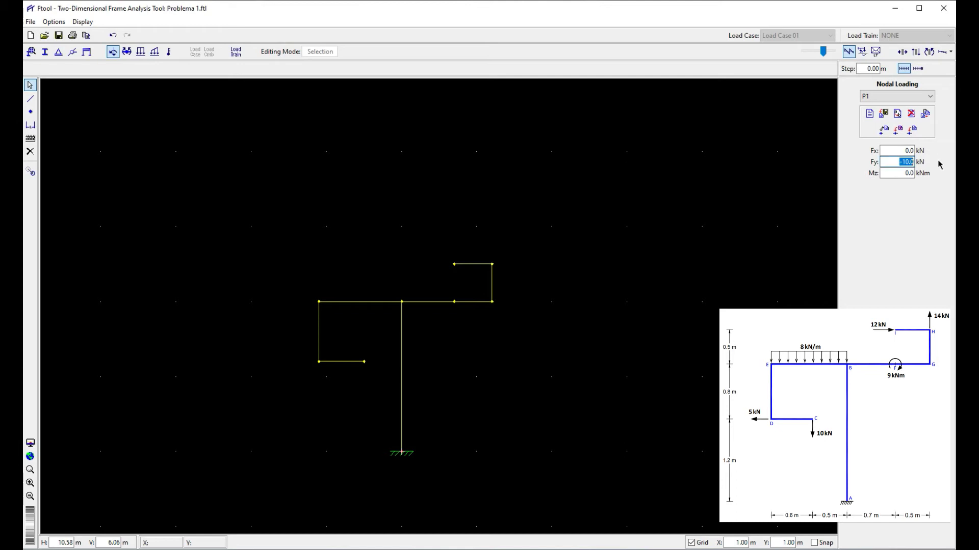
pyautogui.click(364, 362)
pyautogui.click(912, 130)
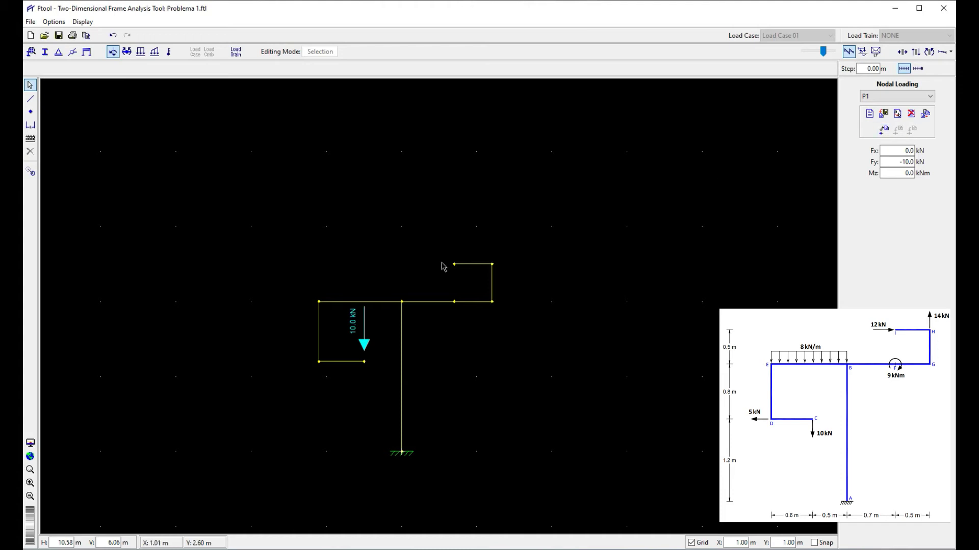
# - Set nodal load P2's Fx to -5 kN and apply it to the frame's lower-left corner node
pyautogui.click(309, 355)
pyautogui.click(876, 97)
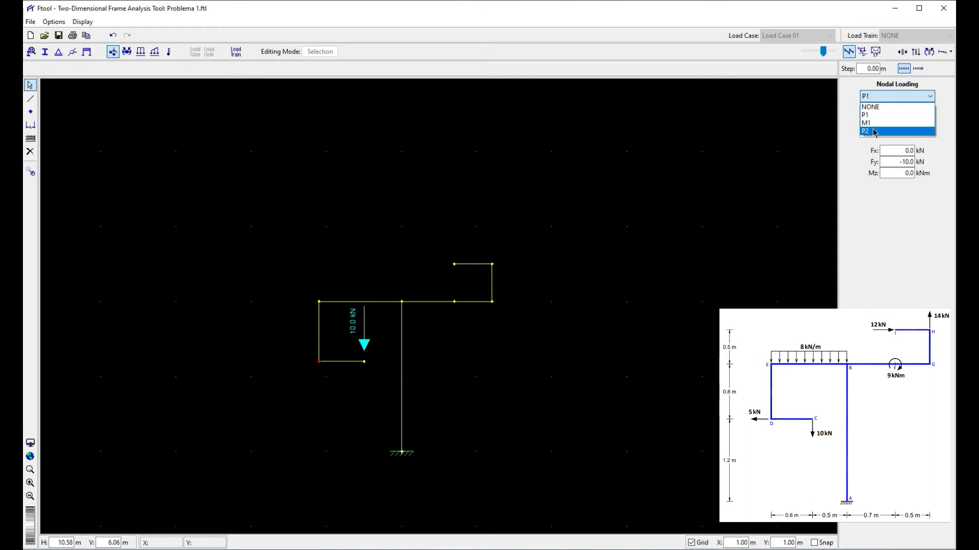
pyautogui.click(873, 131)
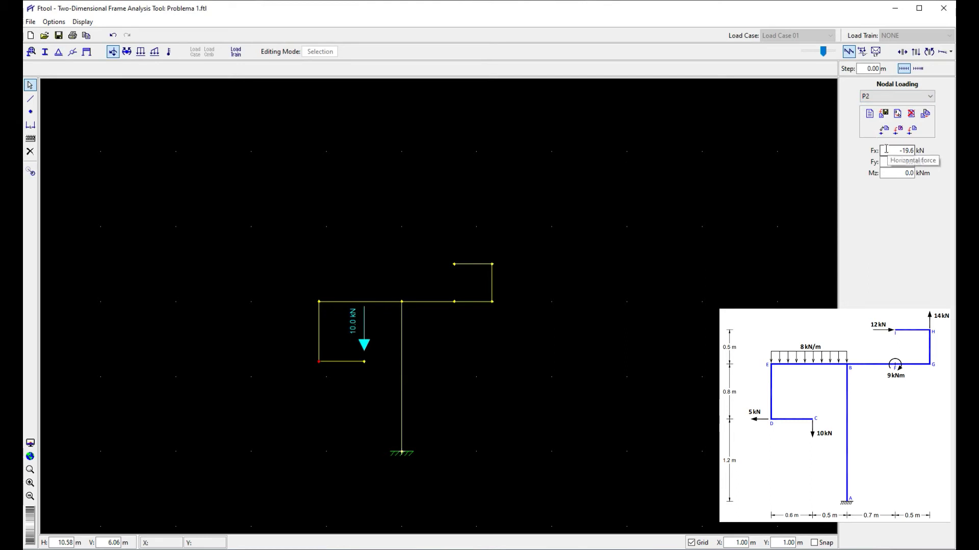
pyautogui.click(885, 149)
pyautogui.write('-5.0')
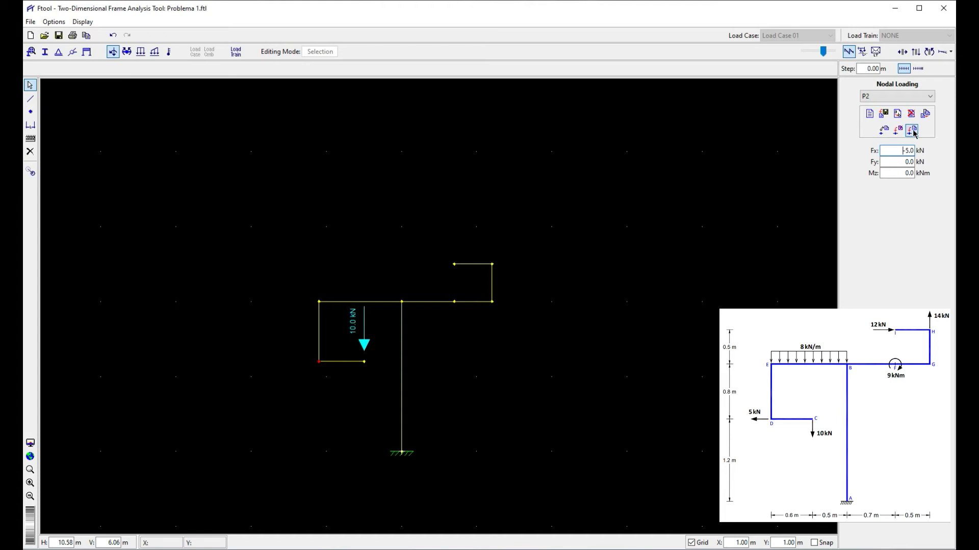
pyautogui.click(912, 128)
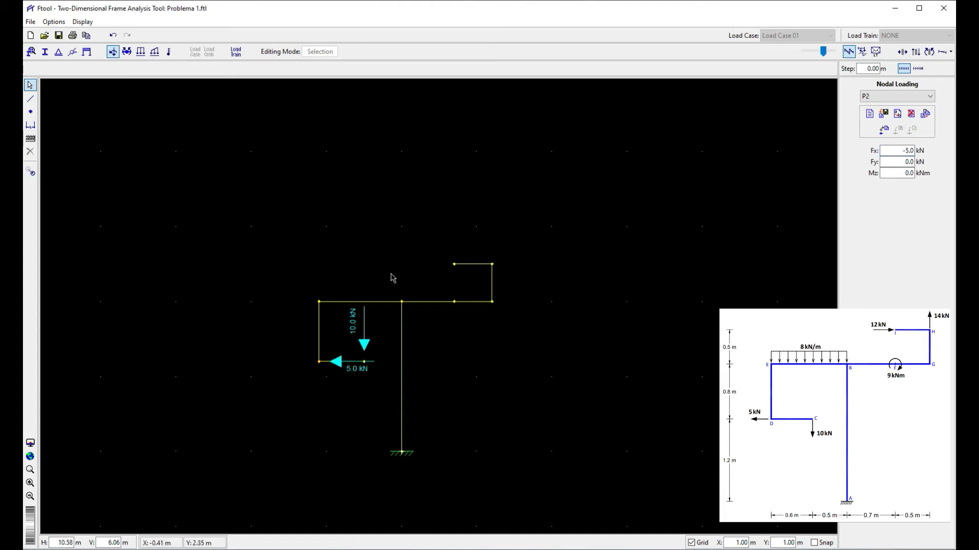
# - Create nodal load P3 with Fx of 12 kN and apply it to the free end of the upper-right branch
pyautogui.moveTo(438, 245); pyautogui.dragTo(463, 279)
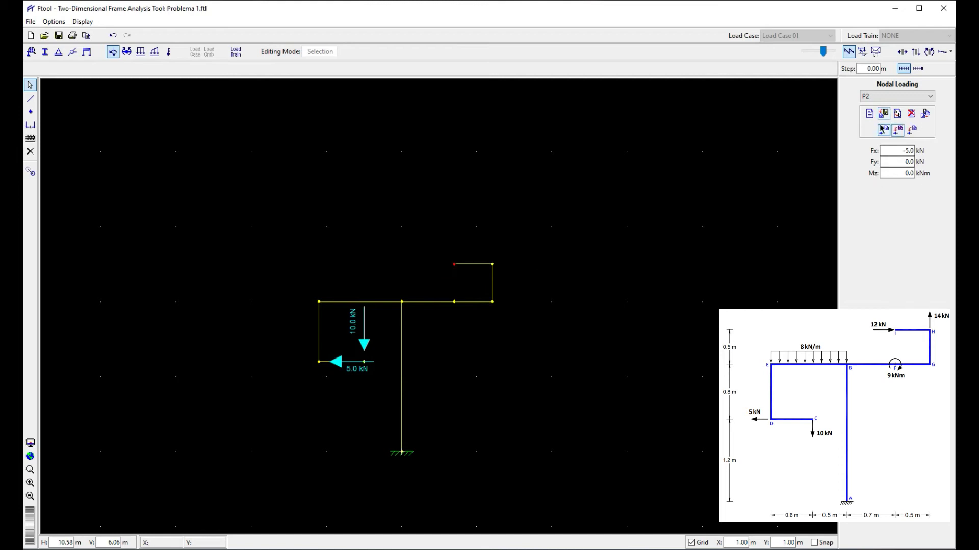
pyautogui.click(869, 114)
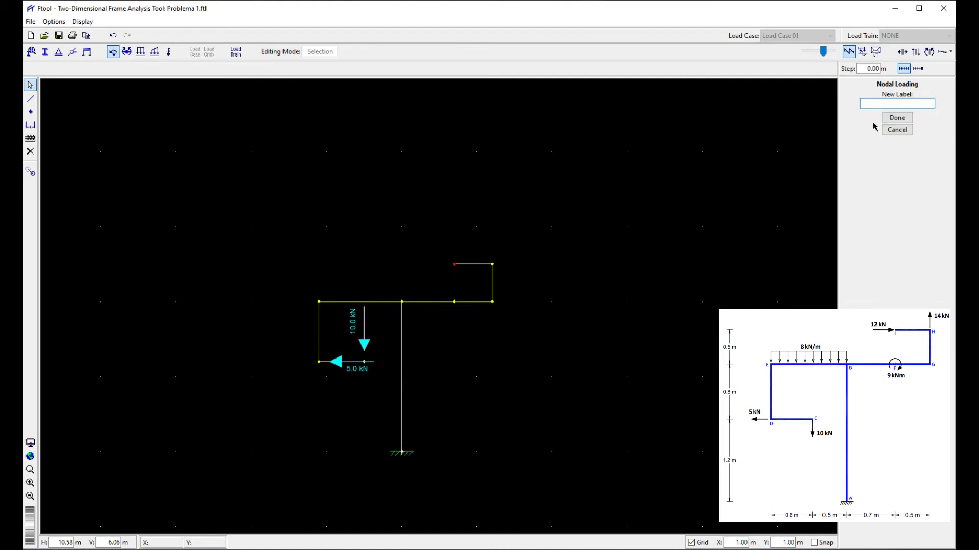
pyautogui.click(898, 120)
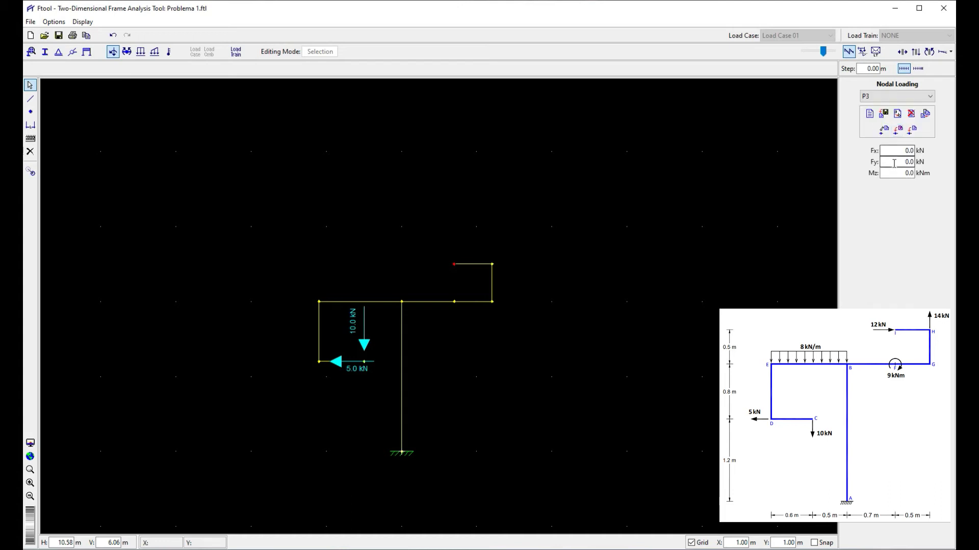
pyautogui.doubleClick(904, 150)
pyautogui.write('12')
pyautogui.click(898, 129)
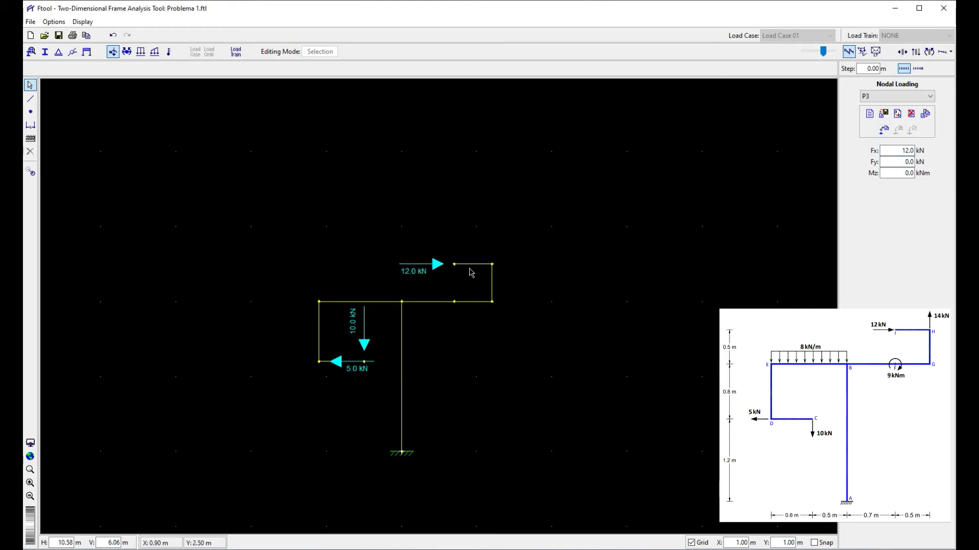
# - Create nodal load P4 with Fy of 14 kN and apply it to the frame's upper-right corner node
pyautogui.moveTo(475, 253); pyautogui.dragTo(531, 289)
pyautogui.click(869, 114)
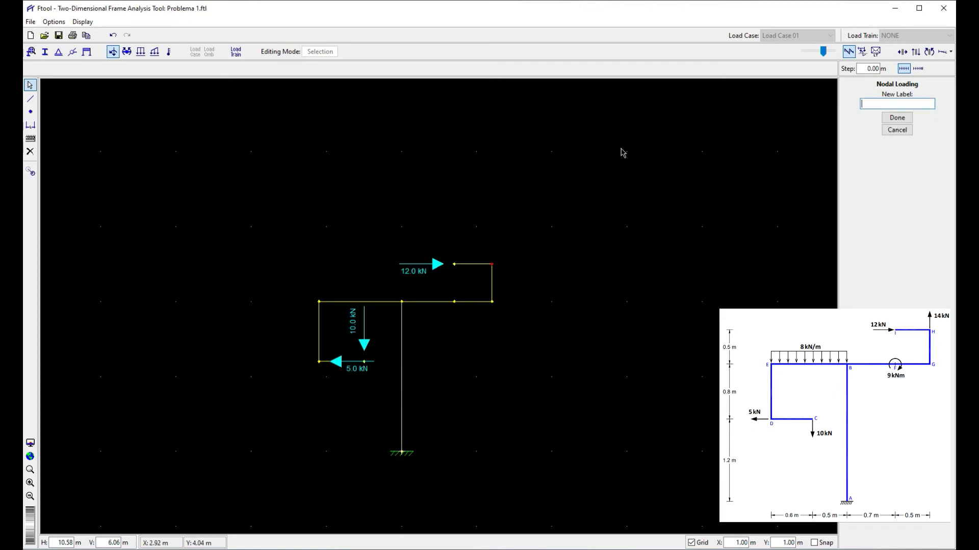
pyautogui.click(896, 118)
pyautogui.click(897, 150)
pyautogui.press('Tab')
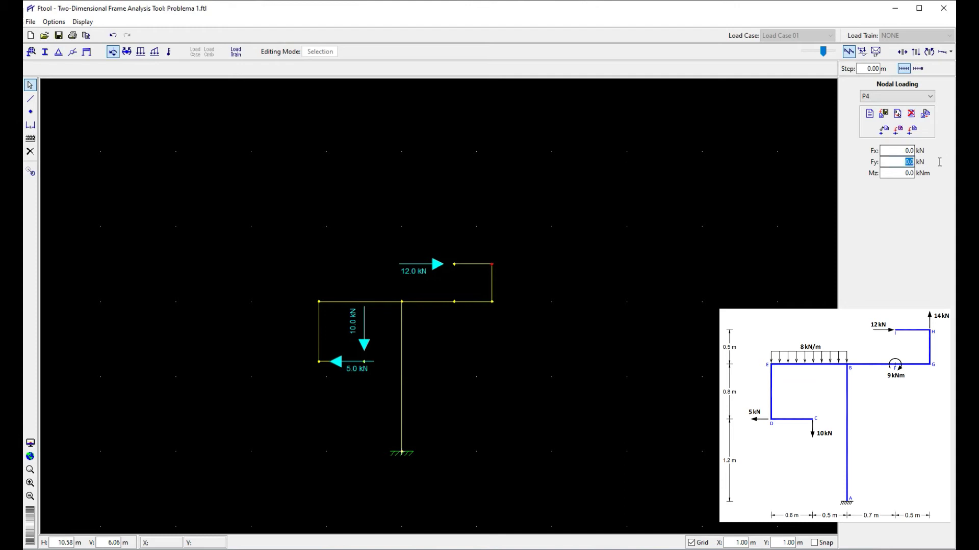
pyautogui.write('14')
pyautogui.click(912, 130)
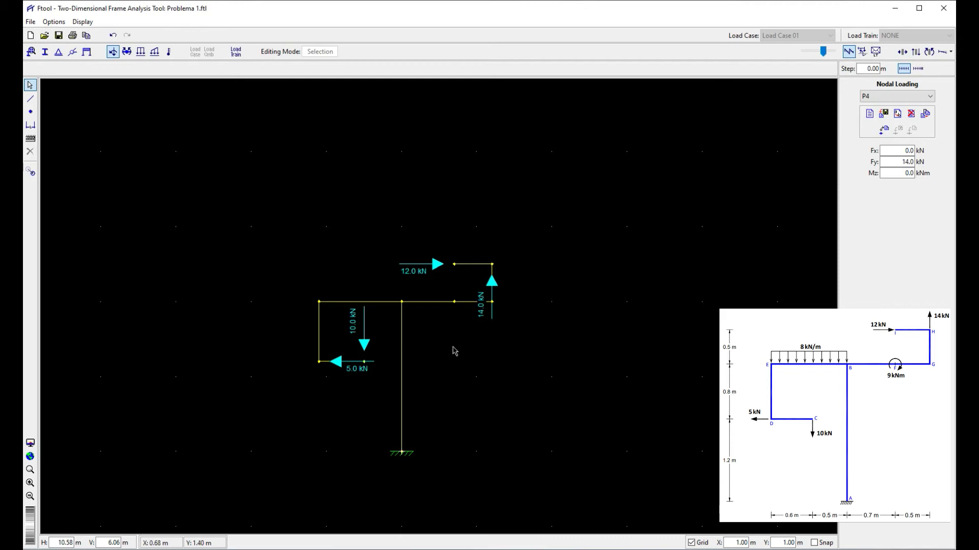
# - Set nodal load M1's Mz to -9 kNm and apply it to the intermediate node of the right horizontal beam
pyautogui.click(463, 317)
pyautogui.click(877, 96)
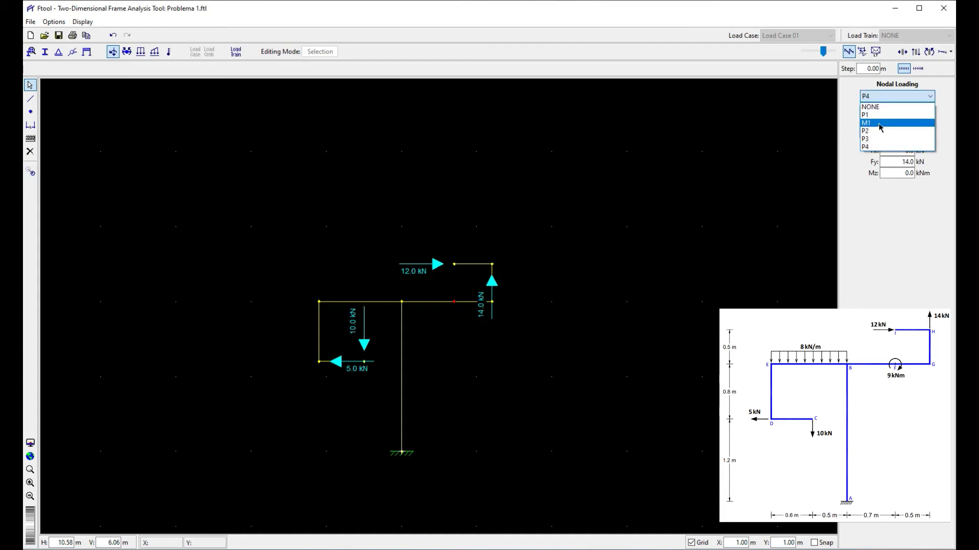
pyautogui.click(880, 123)
pyautogui.doubleClick(905, 174)
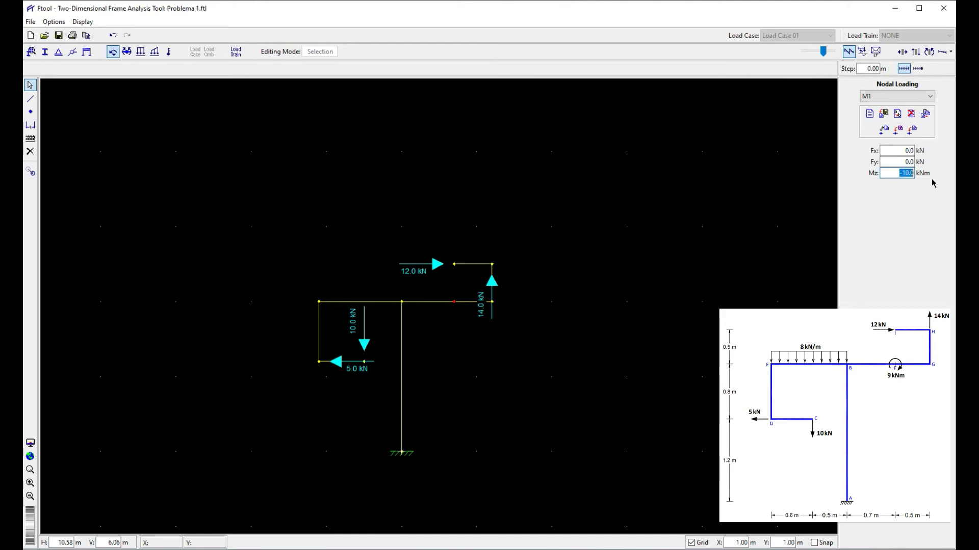
pyautogui.write('-9')
pyautogui.click(915, 132)
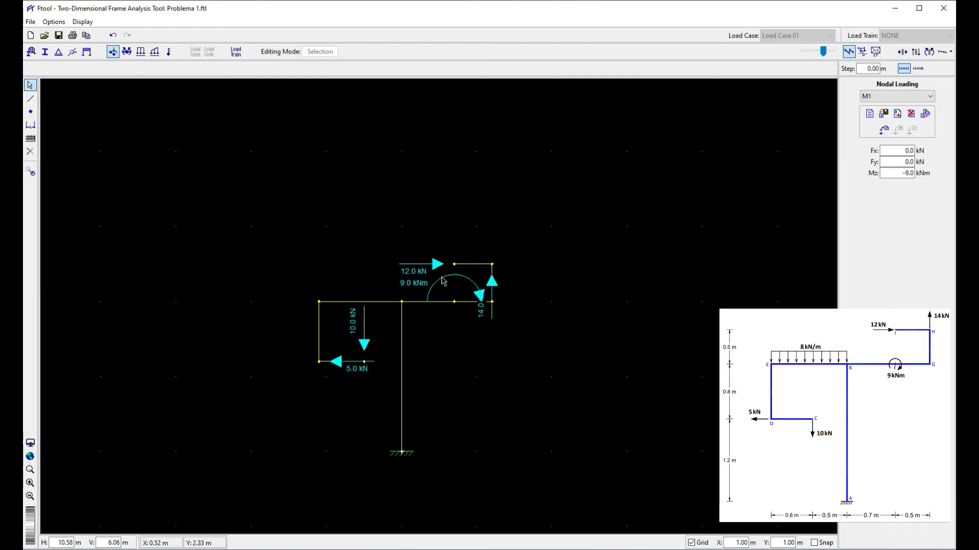
# - Reduce the display size of the loads so their symbols no longer crowd the frame
pyautogui.scroll(-1, 438, 291)
pyautogui.scroll(3, 424, 319)
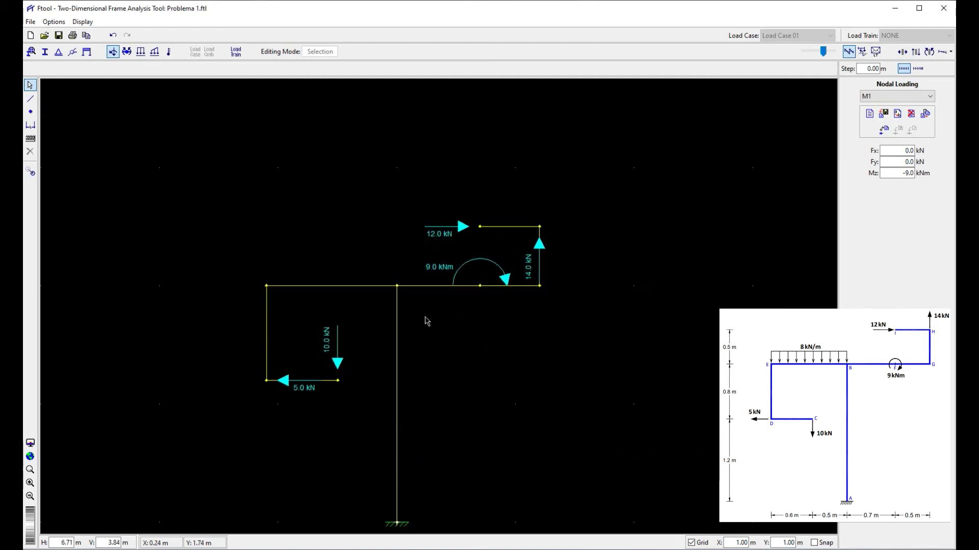
pyautogui.scroll(-2, 428, 316)
pyautogui.click(53, 21)
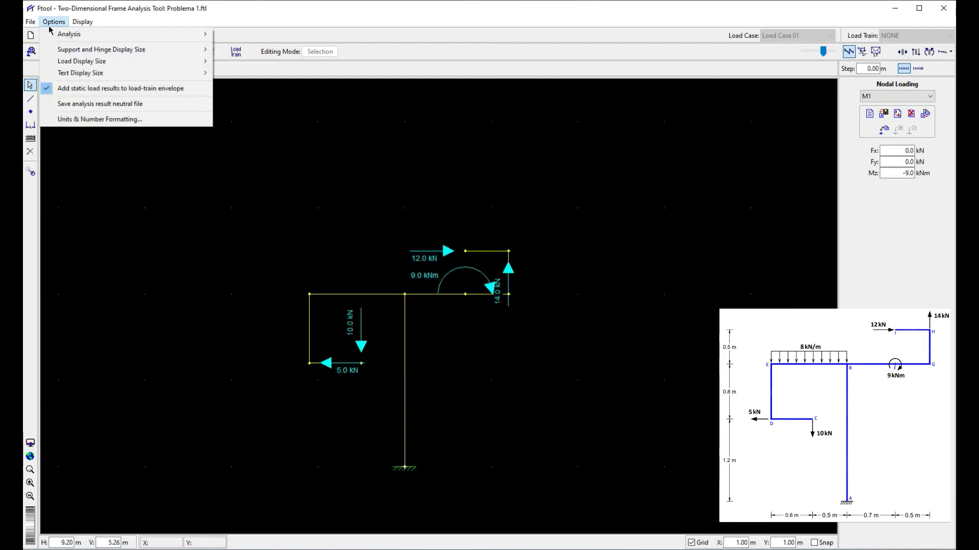
pyautogui.moveTo(88, 65)
pyautogui.click(229, 62)
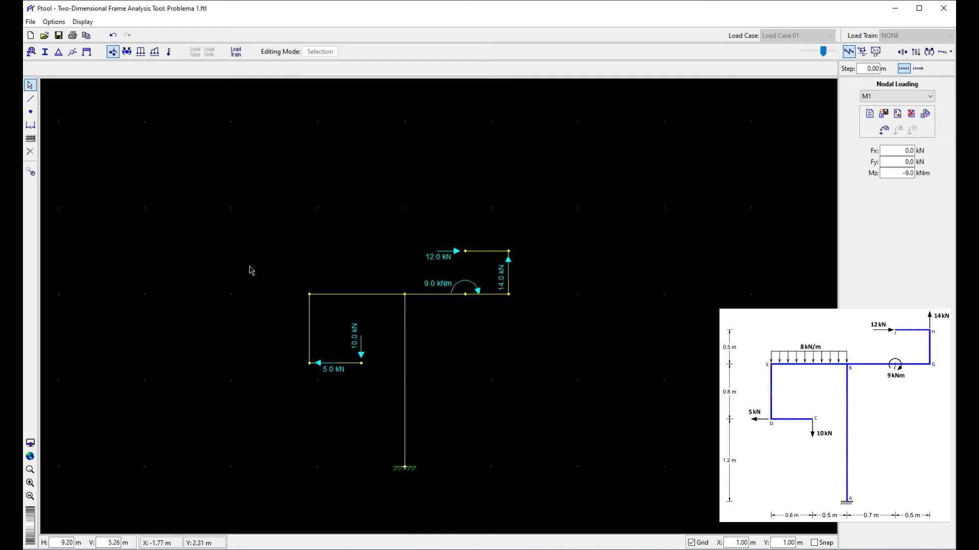
# - Set uniform load W1's Qy to -8 kN/m and apply it to the horizontal beam between the left corner and the column
pyautogui.moveTo(284, 280); pyautogui.dragTo(413, 310)
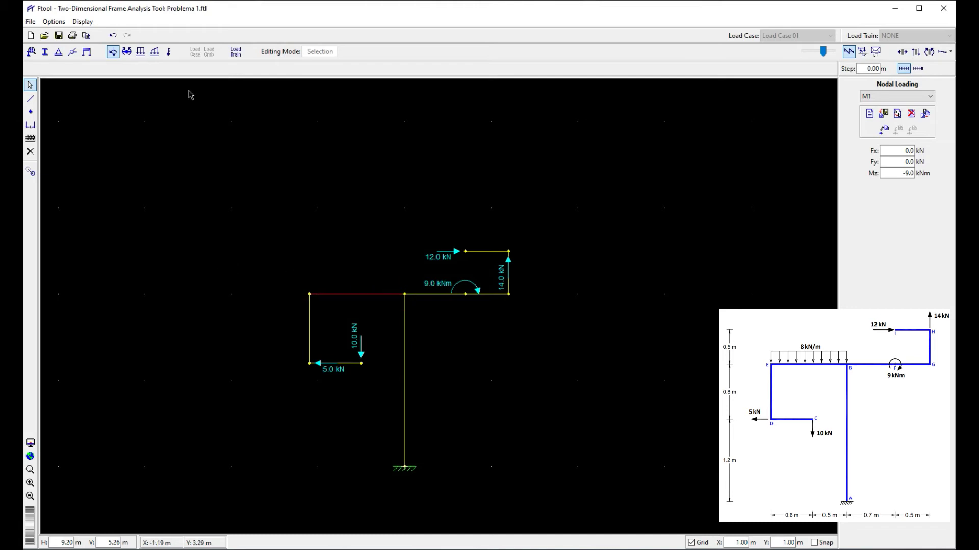
pyautogui.click(140, 51)
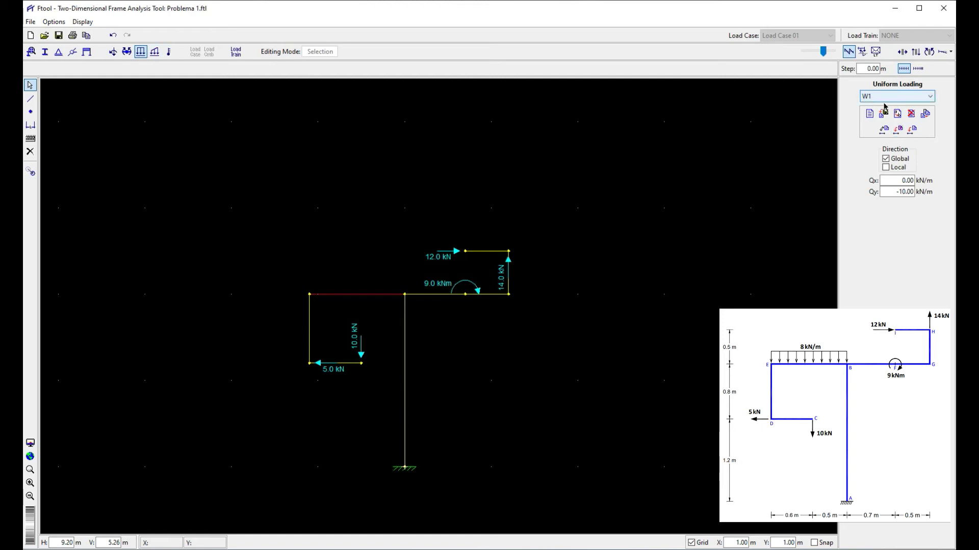
pyautogui.click(901, 195)
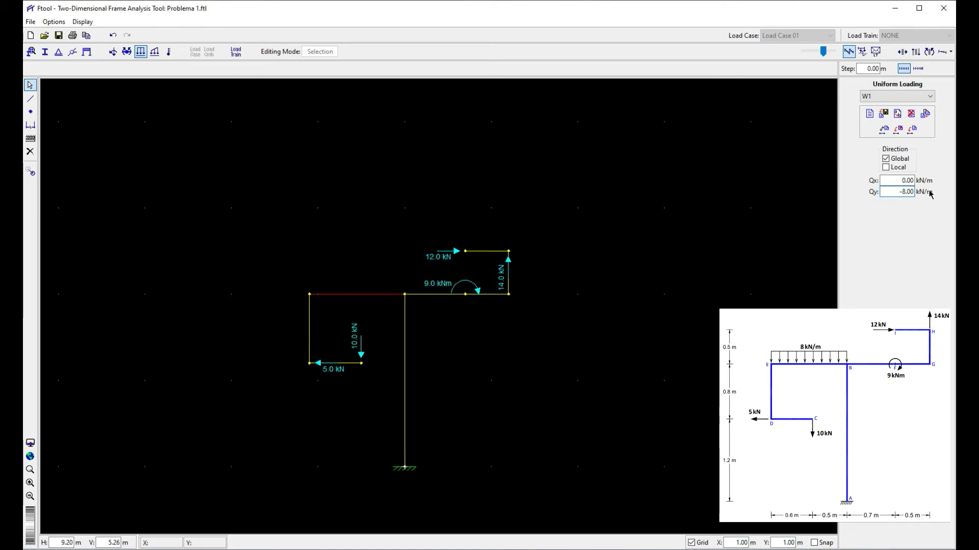
pyautogui.click(884, 129)
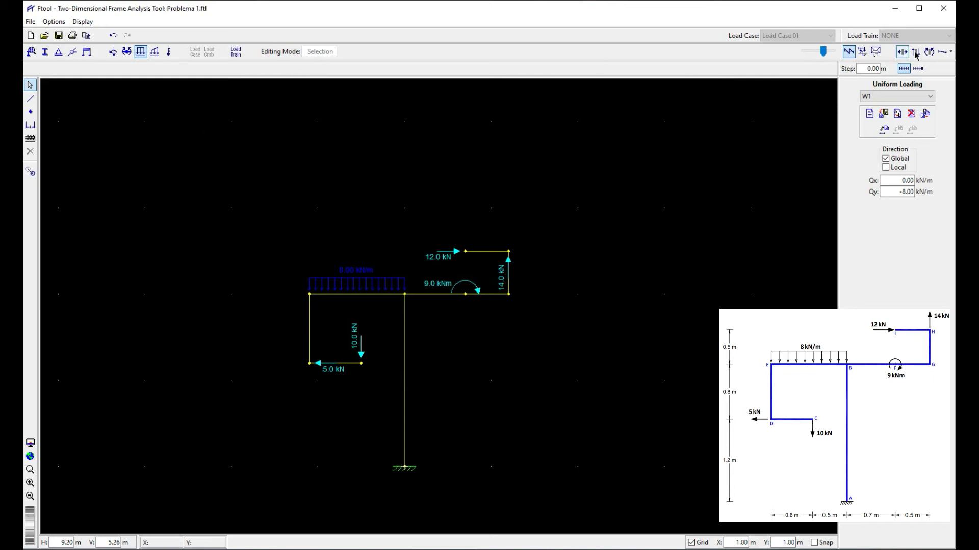
# - Save the model as a new file named Problema 2 in the Curso FTOOL folder
pyautogui.click(31, 21)
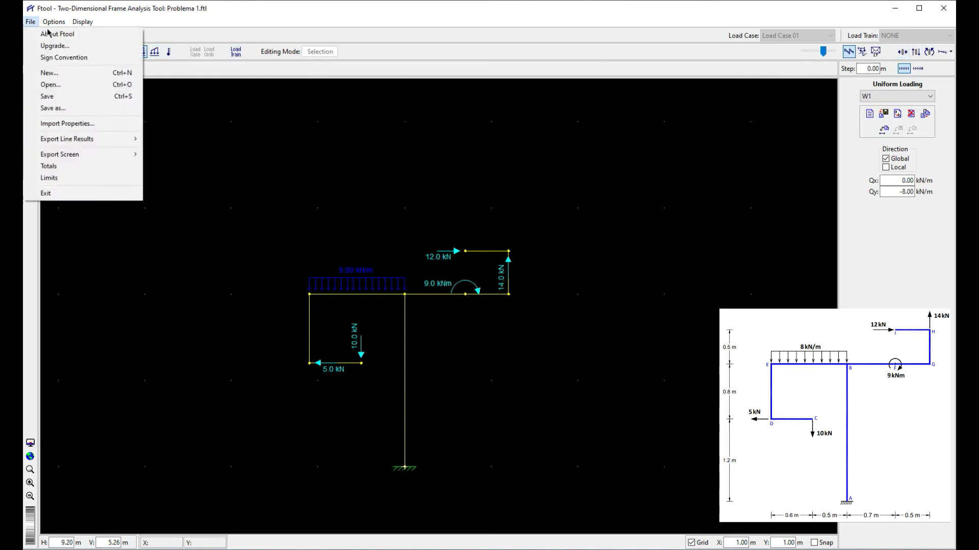
pyautogui.click(57, 107)
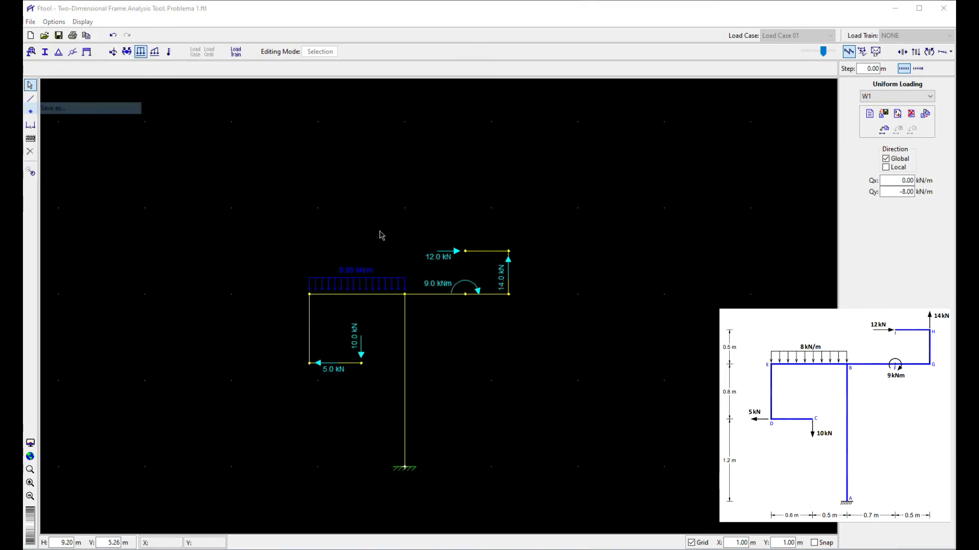
pyautogui.write('0')
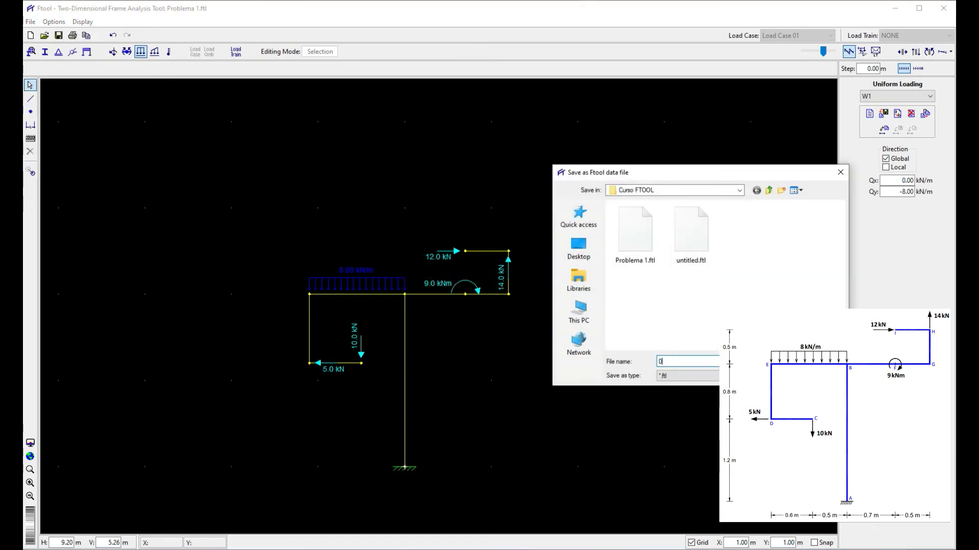
pyautogui.click(609, 265)
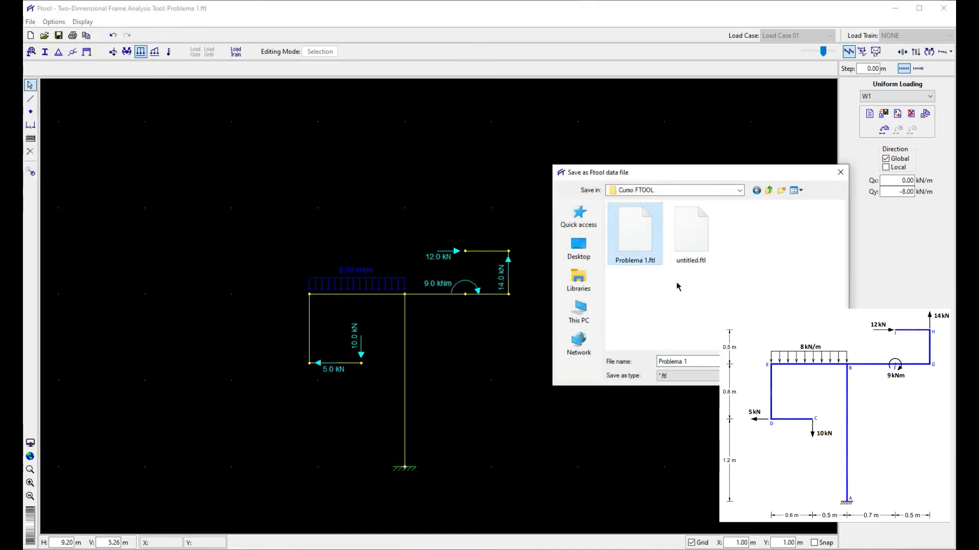
pyautogui.click(705, 360)
pyautogui.doubleClick(708, 360)
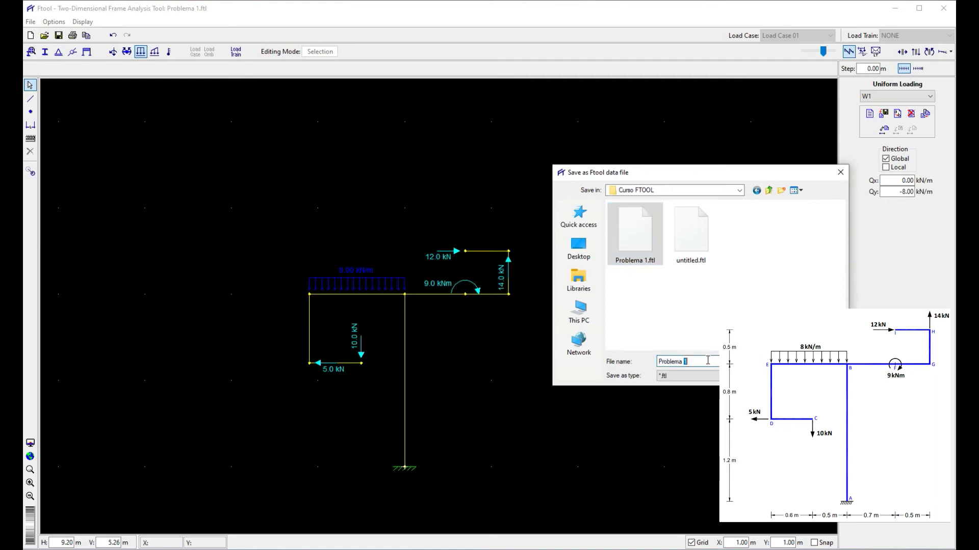
pyautogui.write('2')
pyautogui.press('Return')
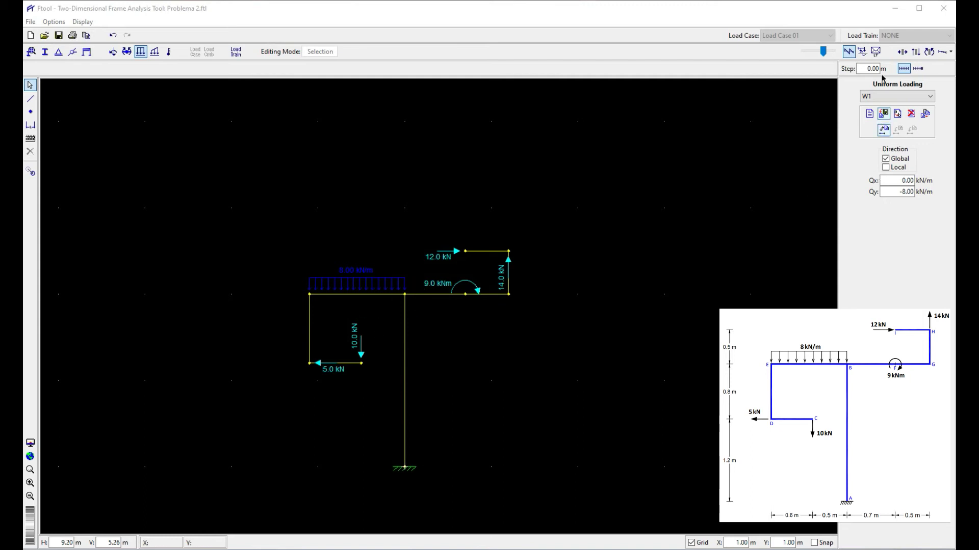
# - Display the frame's axial force diagram and reduce its drawing scale to 112.0 kN:1 m
pyautogui.click(902, 52)
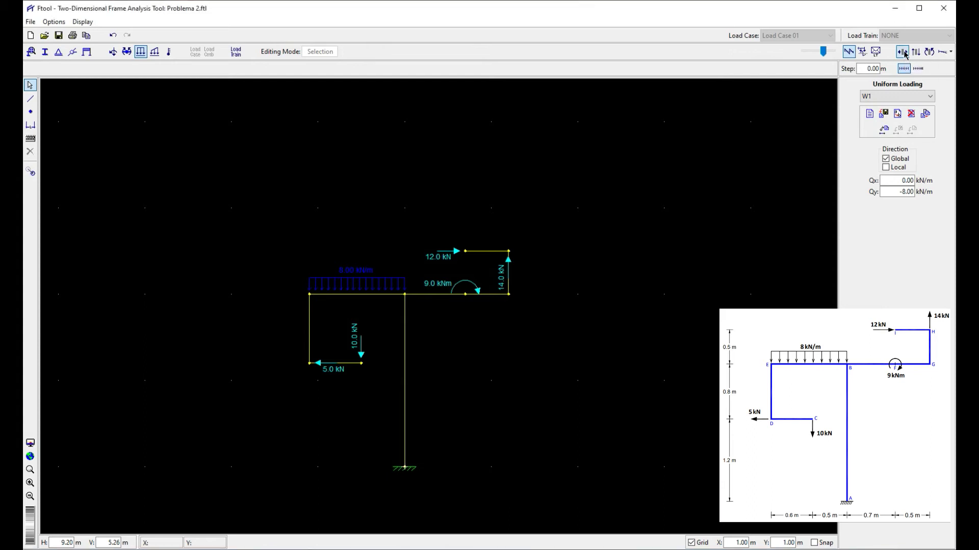
pyautogui.moveTo(810, 52); pyautogui.dragTo(807, 55)
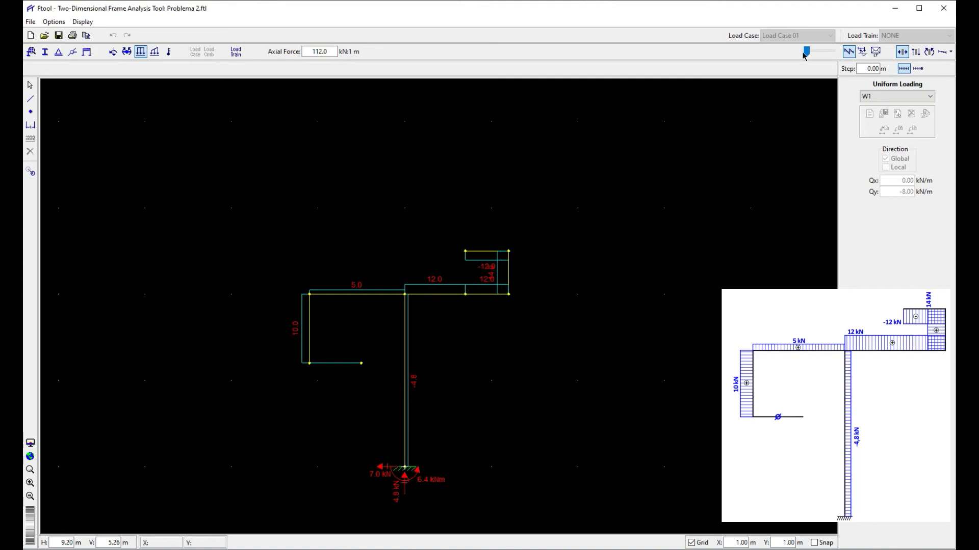
# - Examine the axial force values along the beams, branches and column, and the support reactions at the base
pyautogui.scroll(4, 461, 310)
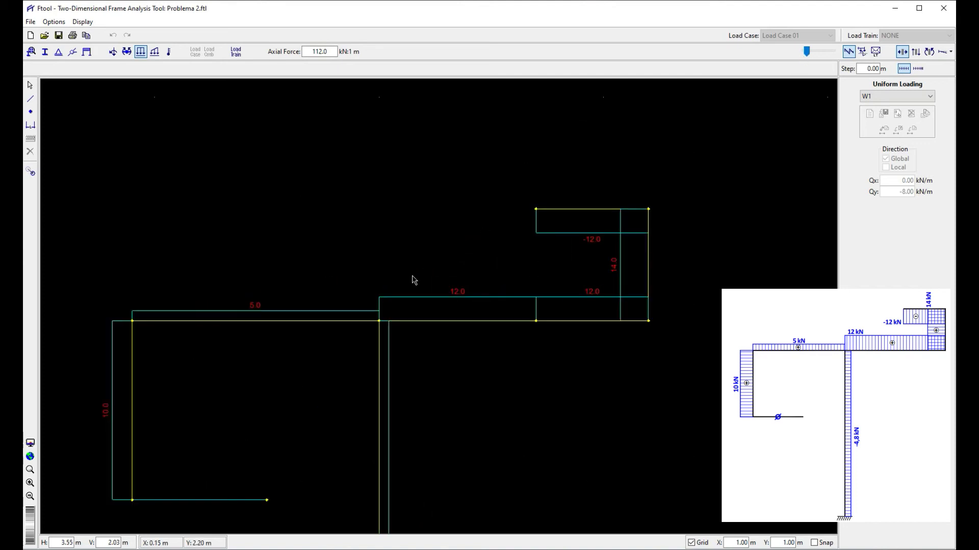
pyautogui.moveTo(437, 291); pyautogui.dragTo(439, 296)
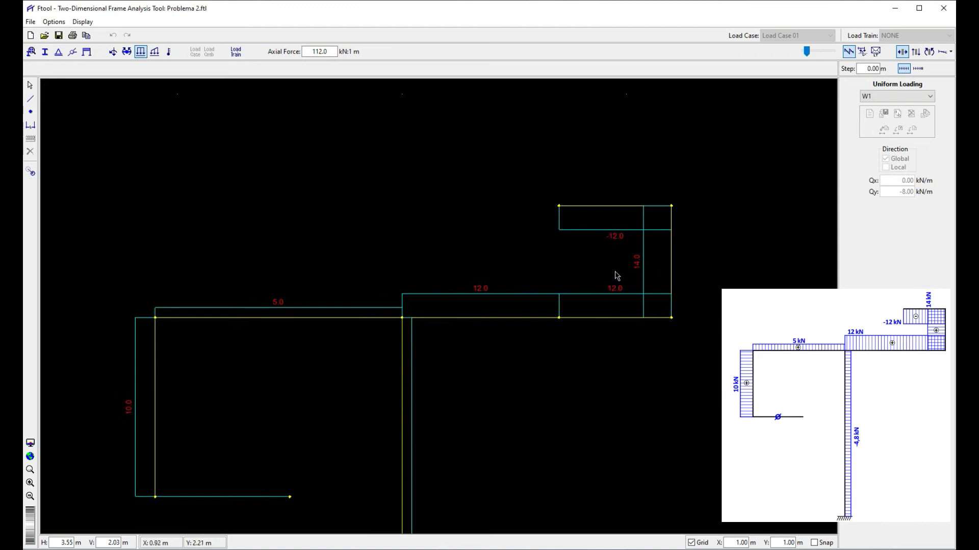
pyautogui.scroll(-1, 542, 404)
pyautogui.moveTo(506, 448); pyautogui.dragTo(503, 245)
pyautogui.scroll(1, 427, 308)
pyautogui.scroll(-3, 441, 310)
pyautogui.moveTo(454, 402)
pyautogui.mouseDown()
pyautogui.moveTo(483, 383)
pyautogui.moveTo(492, 321)
pyautogui.mouseUp()
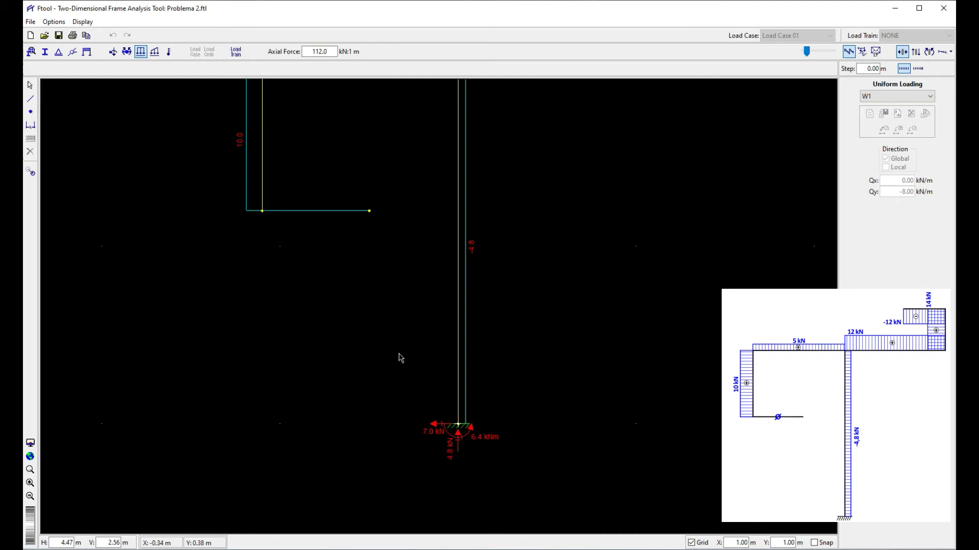
pyautogui.moveTo(428, 303)
pyautogui.mouseDown()
pyautogui.moveTo(498, 316)
pyautogui.moveTo(516, 353)
pyautogui.mouseUp()
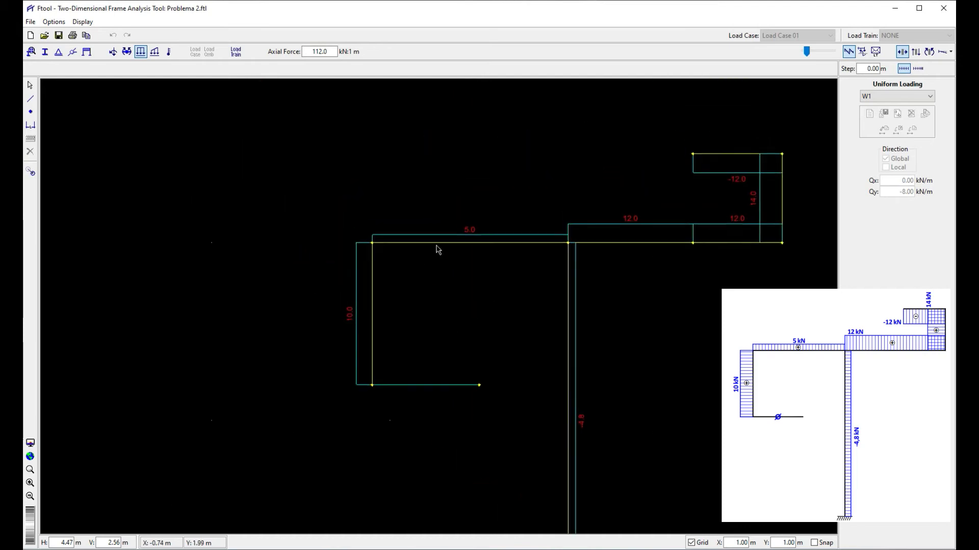
# - Display the shear force diagram of the branched frame
pyautogui.scroll(3, 433, 232)
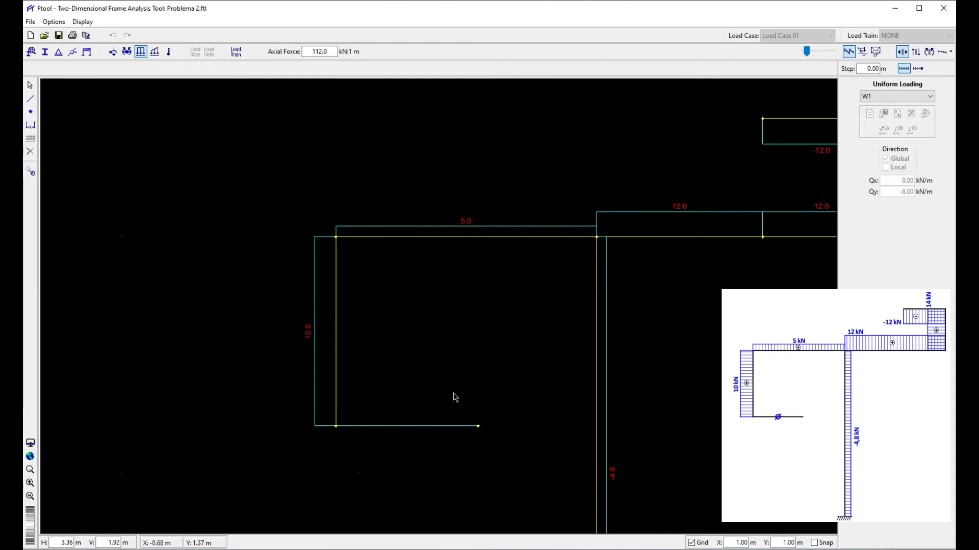
pyautogui.scroll(2, 453, 416)
pyautogui.scroll(-5, 434, 442)
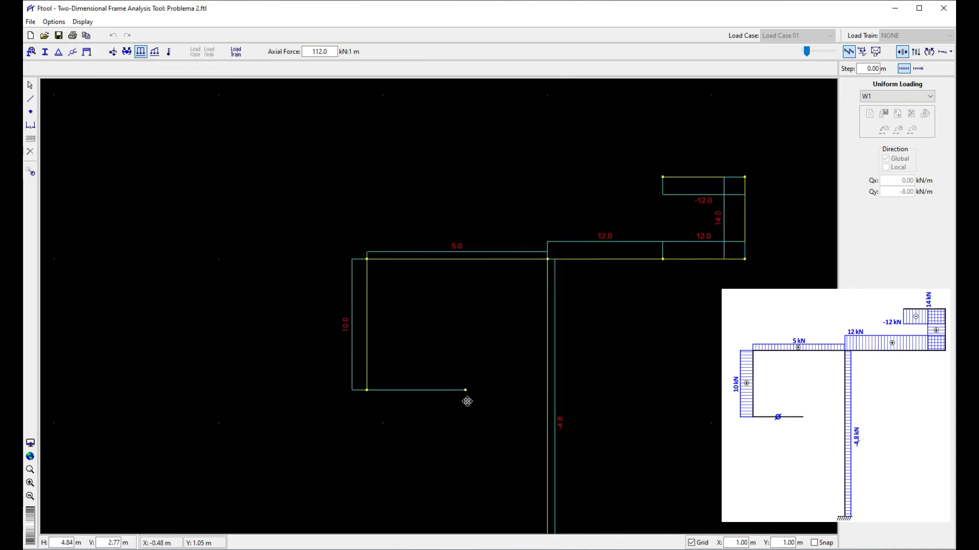
pyautogui.click(915, 51)
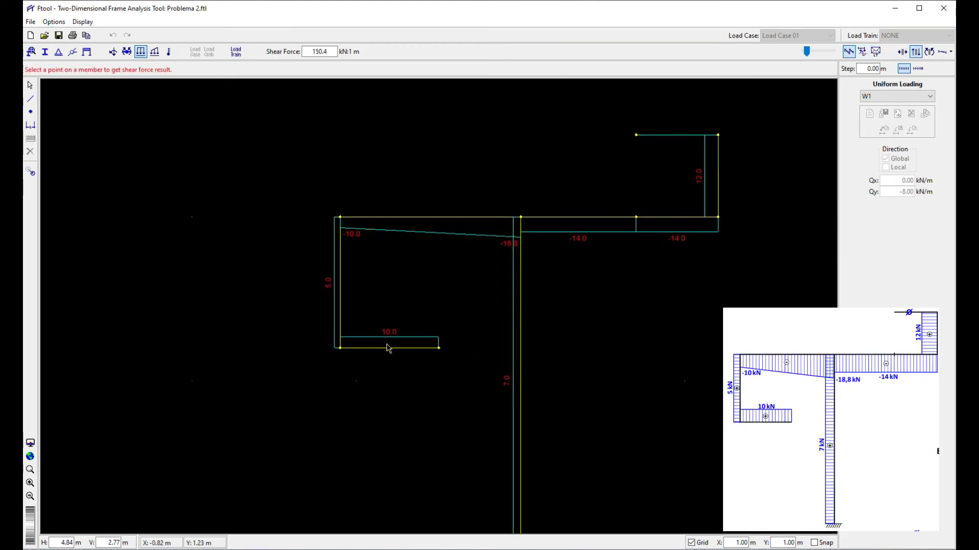
pyautogui.scroll(1, 377, 342)
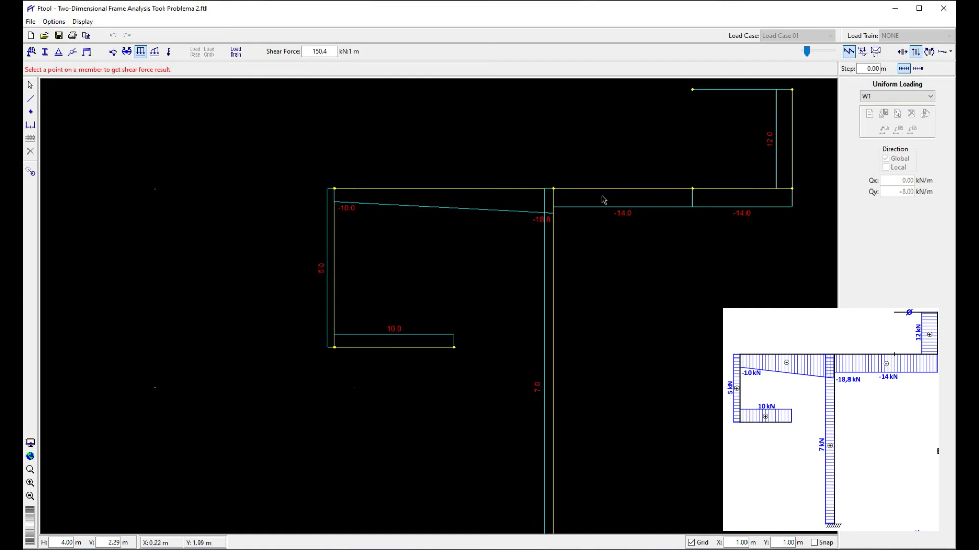
# - Set the number format of both Force and Moment to x.xx
pyautogui.click(54, 21)
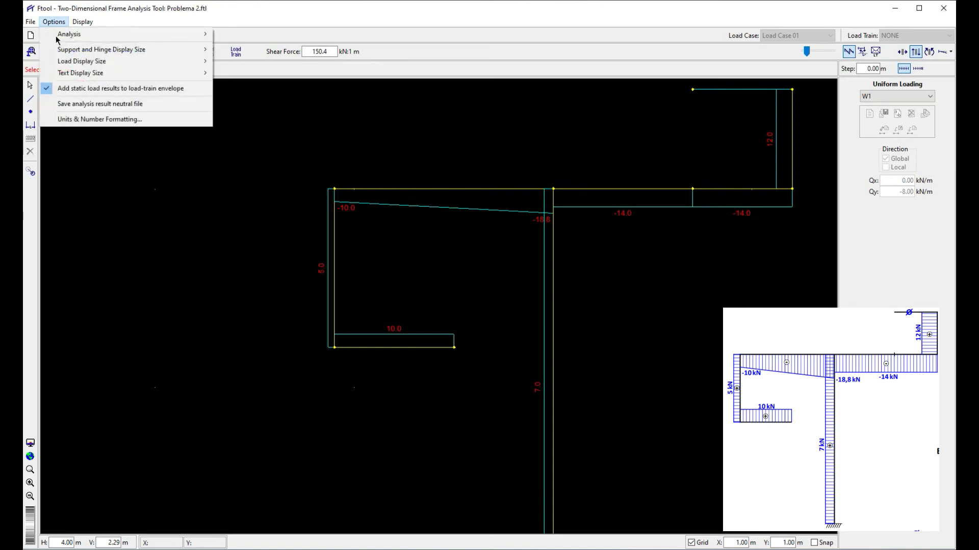
pyautogui.click(91, 120)
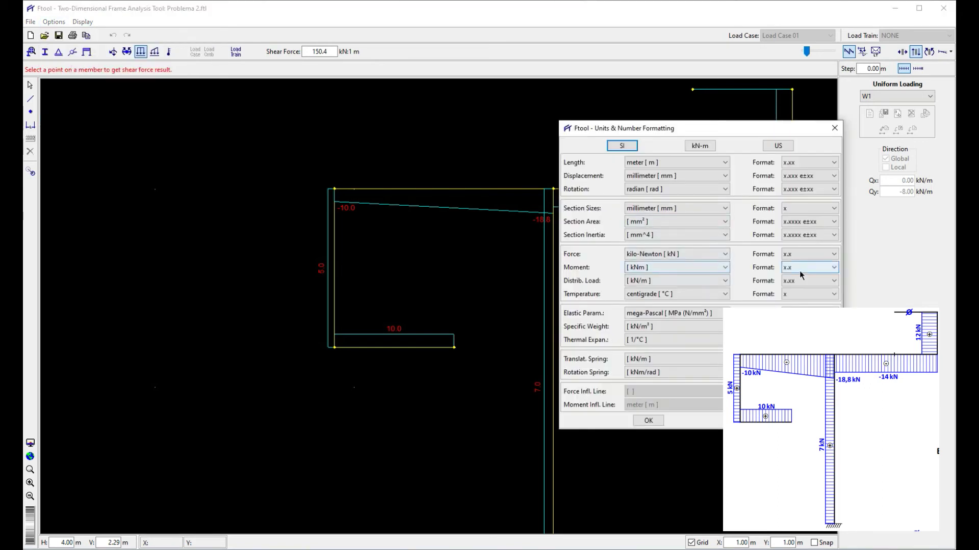
pyautogui.click(800, 255)
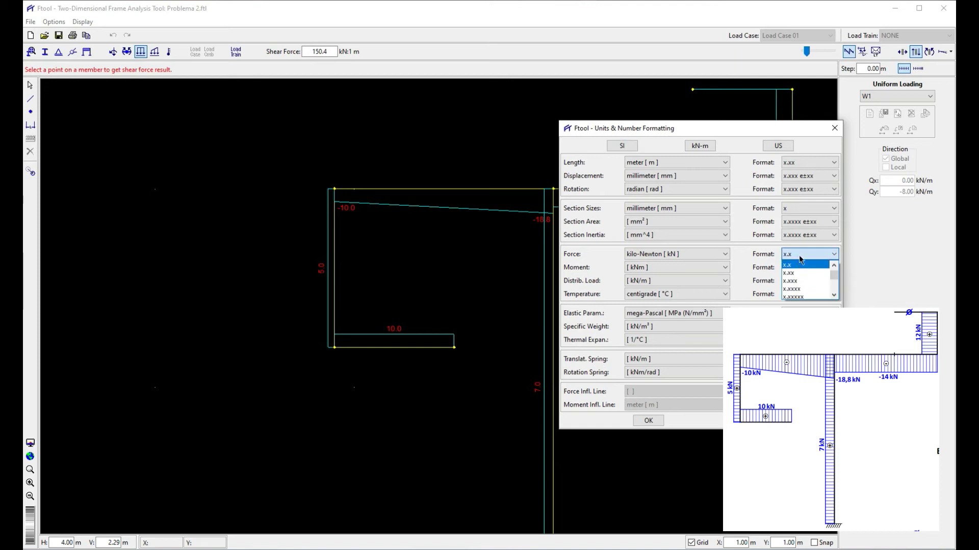
pyautogui.click(799, 271)
pyautogui.click(799, 268)
pyautogui.click(799, 284)
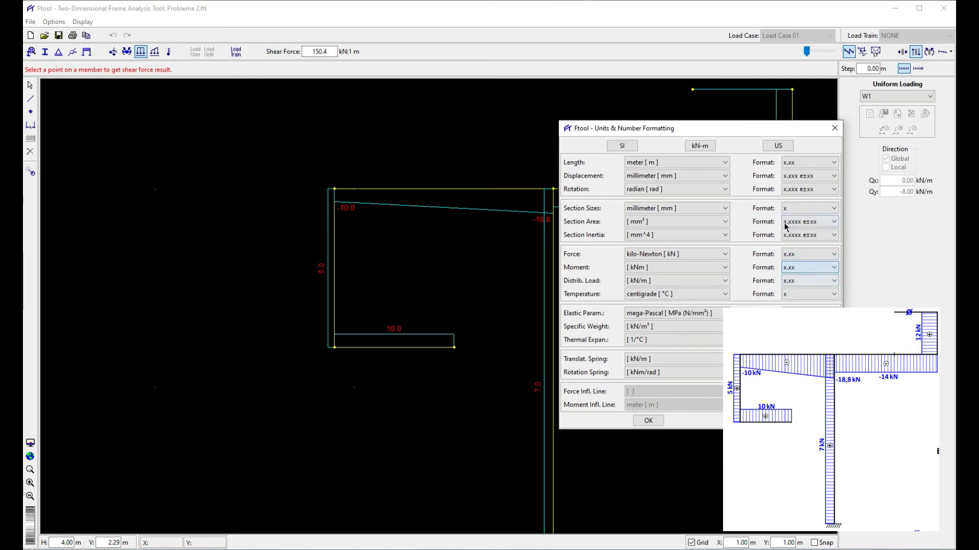
pyautogui.click(648, 420)
# - Examine the shear force values along the beams, branches and column, and the reactions at the fixed base
pyautogui.scroll(4, 550, 212)
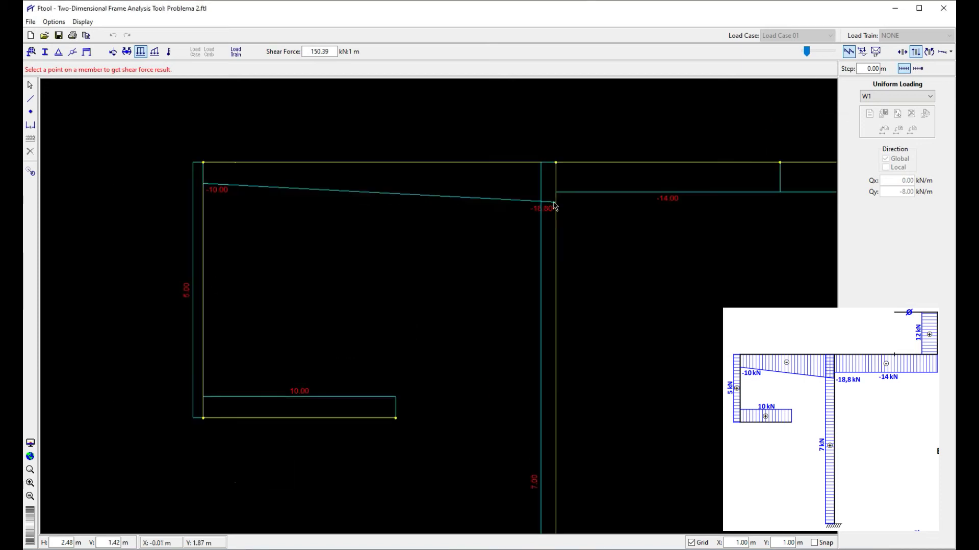
pyautogui.scroll(-1, 552, 216)
pyautogui.scroll(-1, 556, 225)
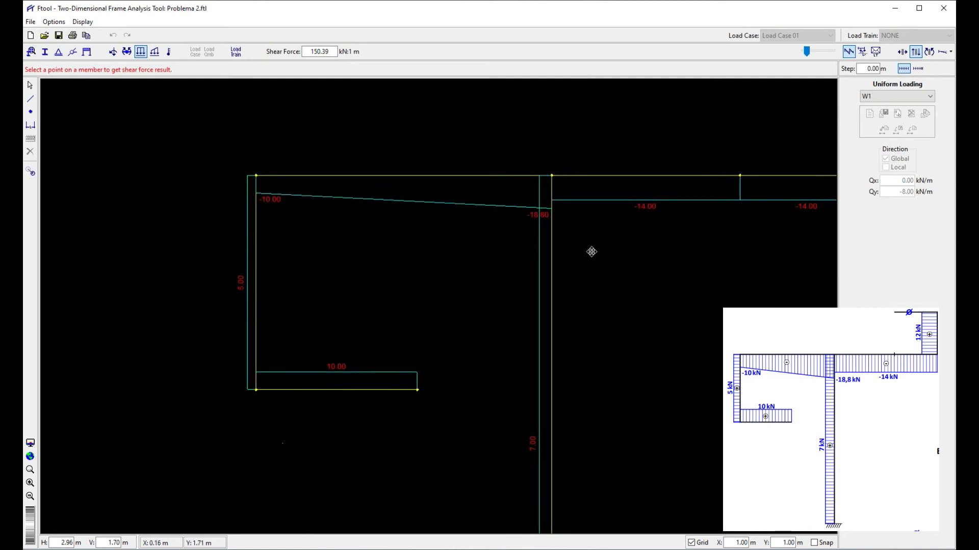
pyautogui.moveTo(590, 251); pyautogui.dragTo(395, 238)
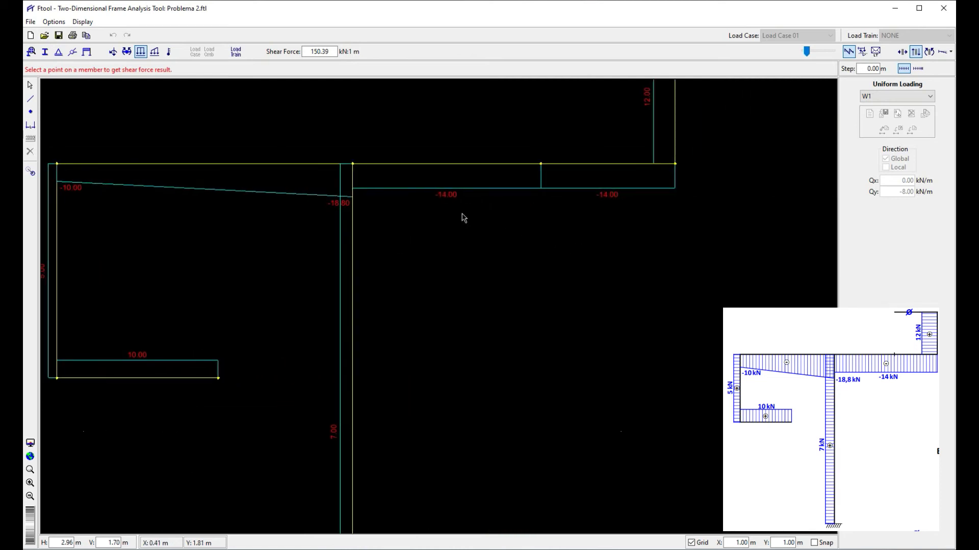
pyautogui.moveTo(553, 209); pyautogui.dragTo(446, 367)
pyautogui.scroll(1, 530, 262)
pyautogui.scroll(-1, 402, 203)
pyautogui.moveTo(350, 308); pyautogui.dragTo(459, 152)
pyautogui.moveTo(322, 369); pyautogui.dragTo(382, 258)
pyautogui.scroll(-1, 382, 258)
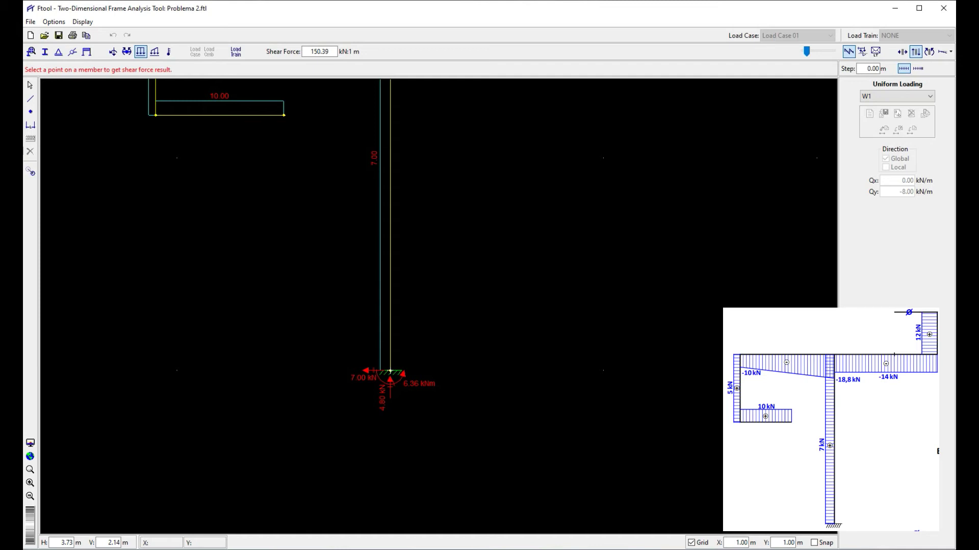
# - Display the frame's bending moment diagram and examine its values from the fixed base up to the beams and branches
pyautogui.click(929, 52)
pyautogui.moveTo(411, 336); pyautogui.dragTo(411, 299)
pyautogui.scroll(1, 400, 271)
pyautogui.scroll(2, 401, 271)
pyautogui.moveTo(437, 338); pyautogui.dragTo(401, 400)
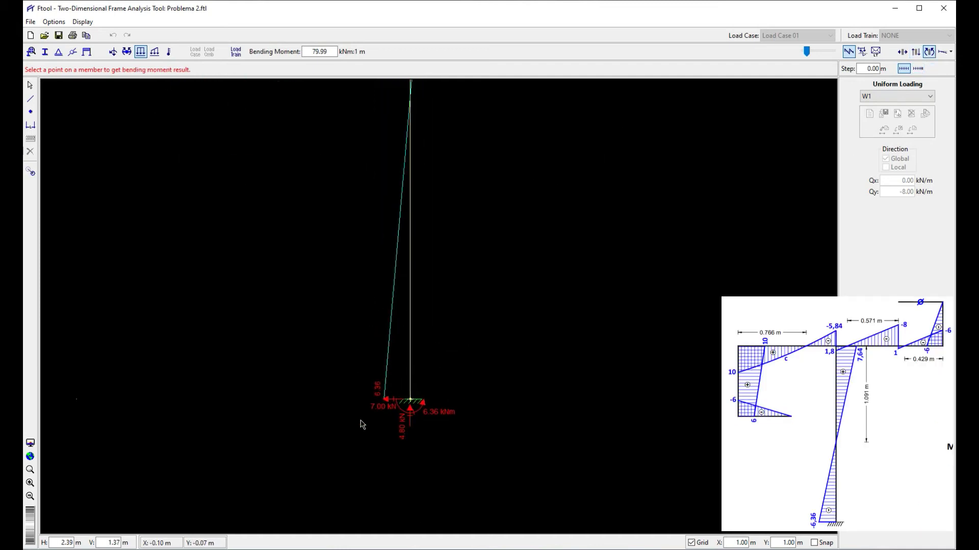
pyautogui.scroll(-2, 428, 247)
pyautogui.moveTo(428, 247); pyautogui.dragTo(435, 354)
pyautogui.scroll(1, 454, 265)
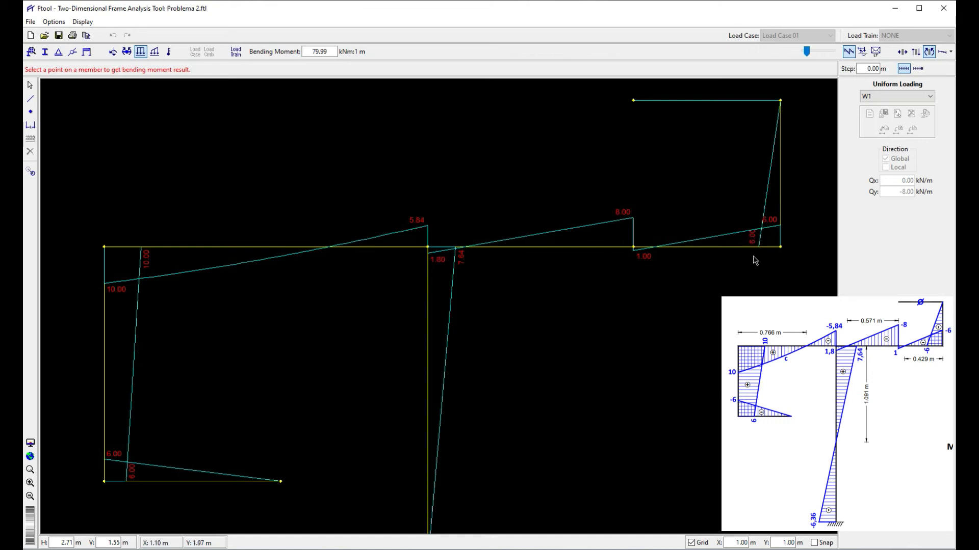
pyautogui.moveTo(760, 253); pyautogui.dragTo(738, 300)
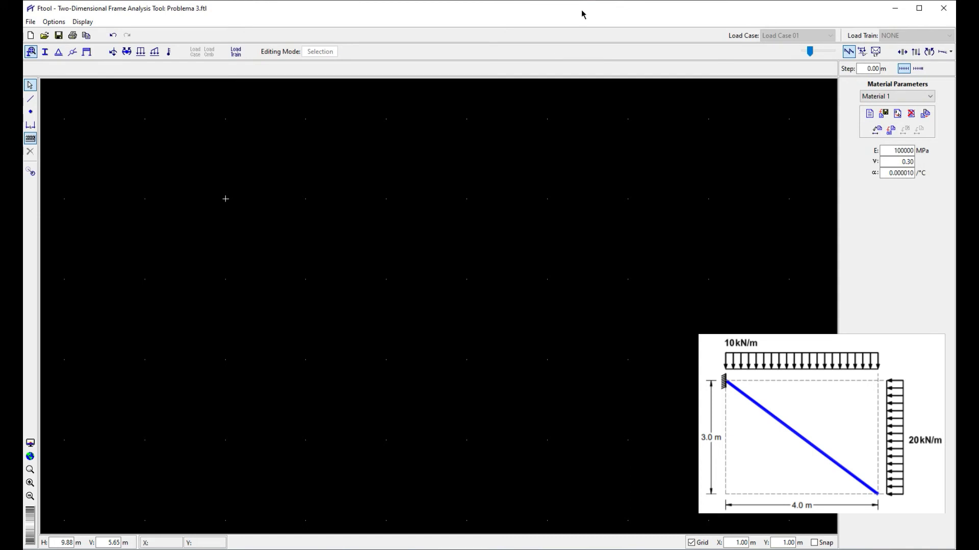
# - Turn off keyboard coordinate entry and place one node at the origin and another 4 m right and 3 m below it
pyautogui.click(30, 112)
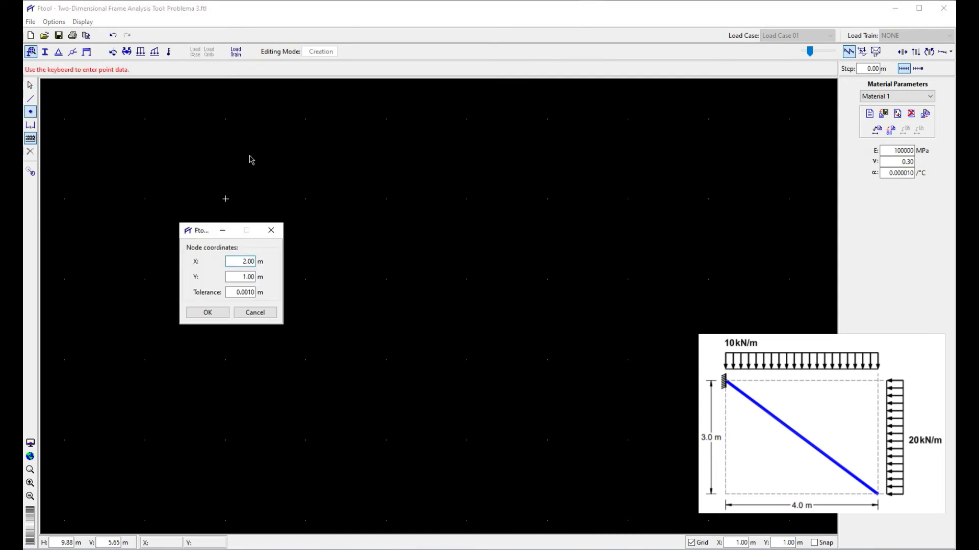
pyautogui.click(270, 230)
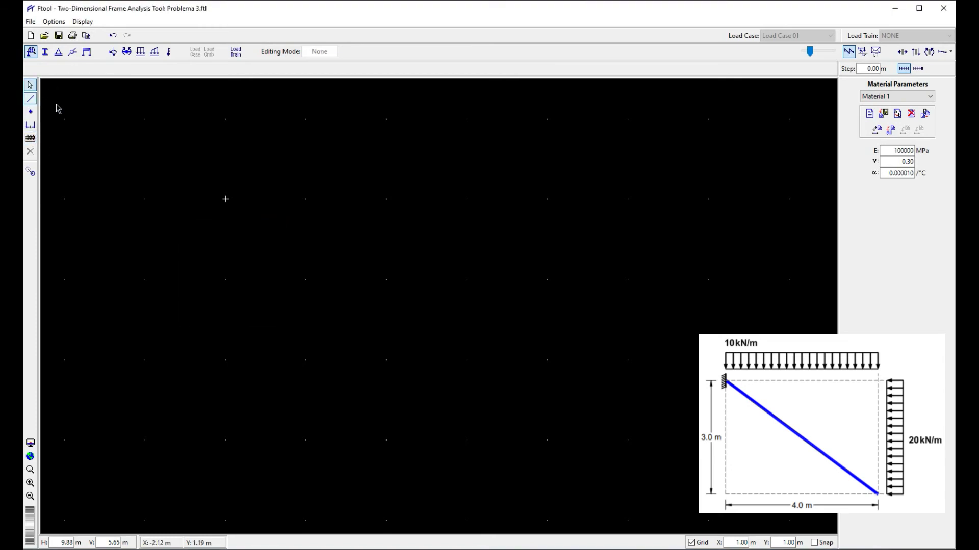
pyautogui.click(30, 111)
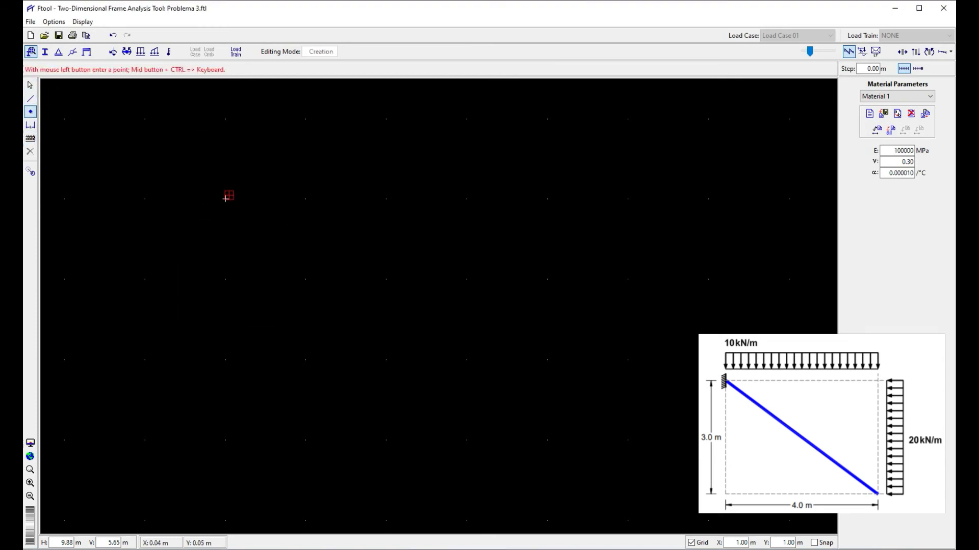
pyautogui.click(224, 198)
pyautogui.click(547, 440)
# - Draw an inclined member from the origin node to the lower node
pyautogui.click(30, 98)
pyautogui.click(225, 199)
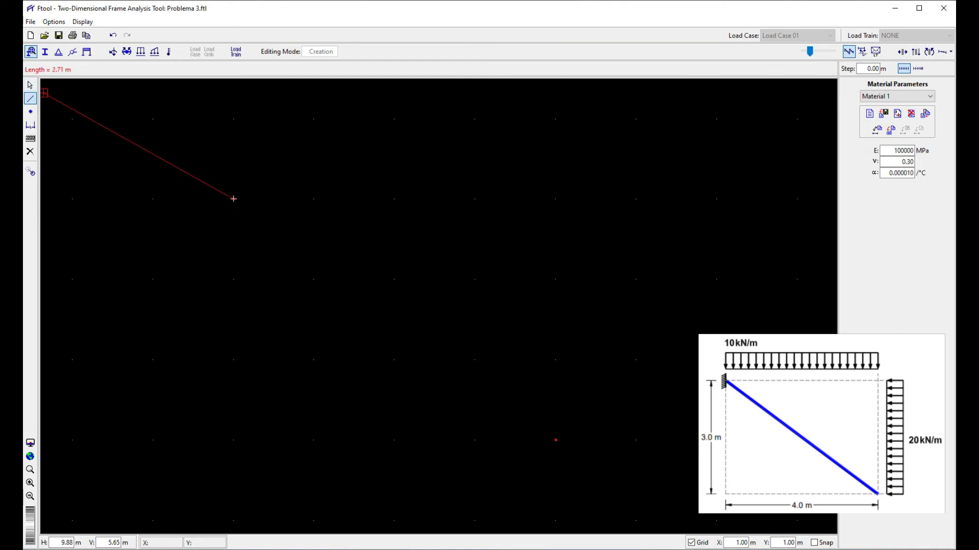
pyautogui.click(556, 440)
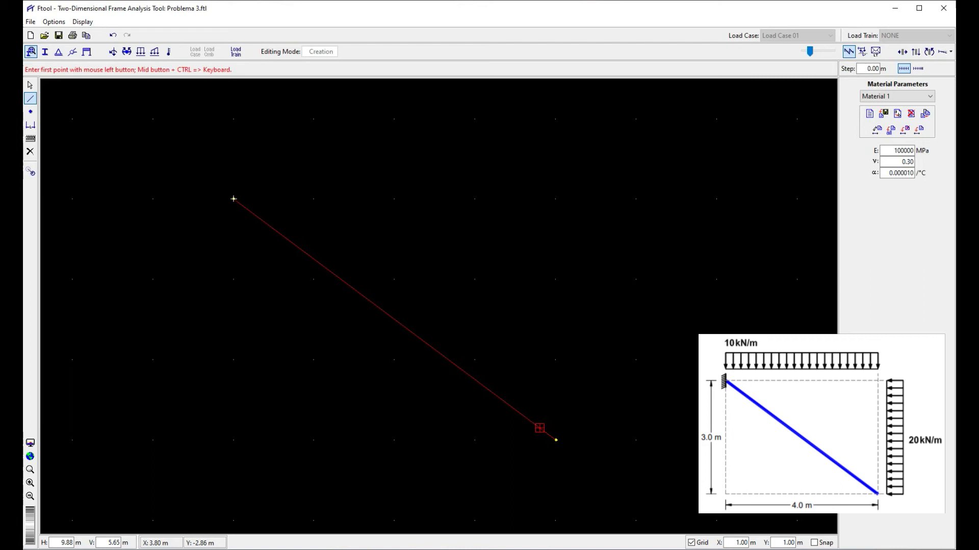
# - Apply Material 1 and the 10 x 10 mm rectangular section Seção 1 to the inclined member
pyautogui.click(30, 85)
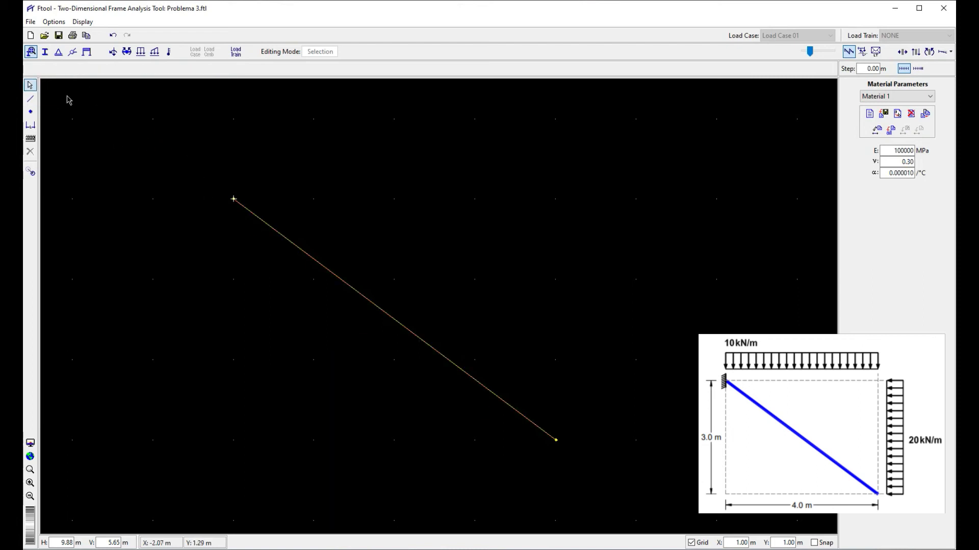
pyautogui.moveTo(194, 136); pyautogui.dragTo(661, 483)
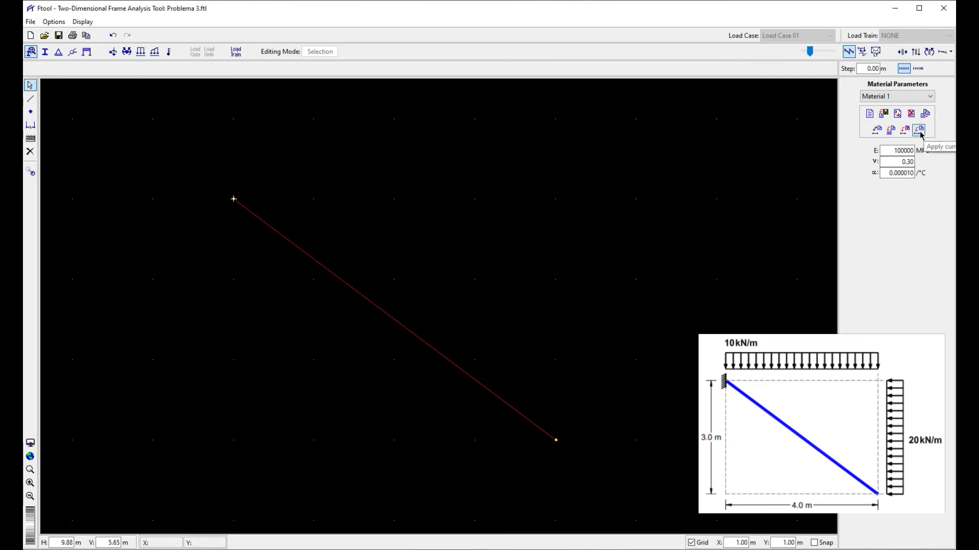
pyautogui.click(223, 166)
pyautogui.click(45, 51)
pyautogui.moveTo(224, 166); pyautogui.dragTo(632, 474)
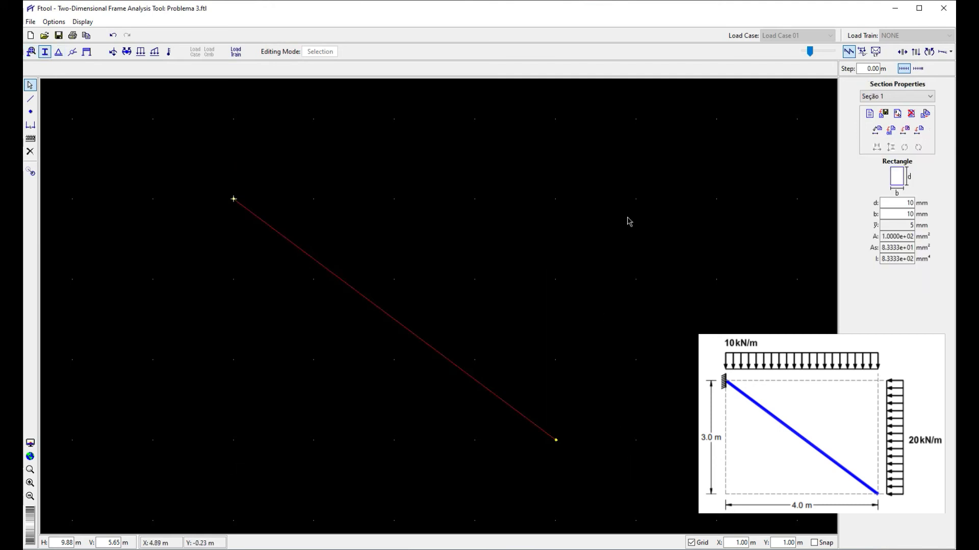
pyautogui.click(919, 130)
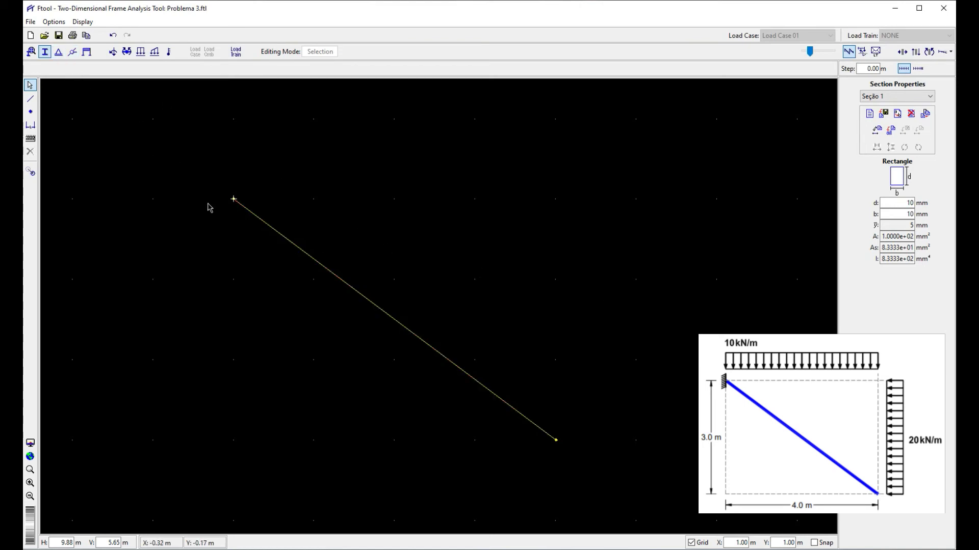
# - Assign a support with fixed X and Y displacements and fixed Z rotation to the upper node, oriented at -90 deg
pyautogui.click(58, 51)
pyautogui.click(279, 229)
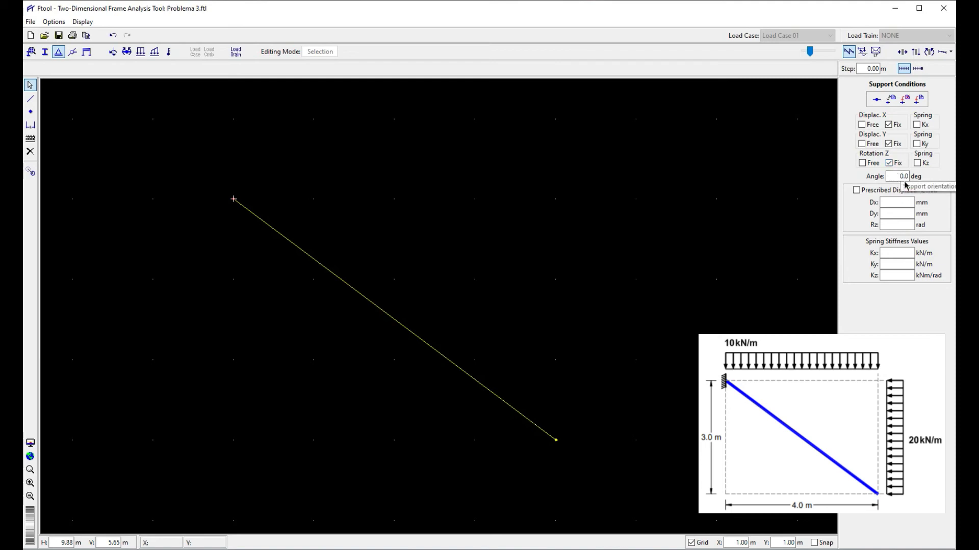
pyautogui.click(917, 101)
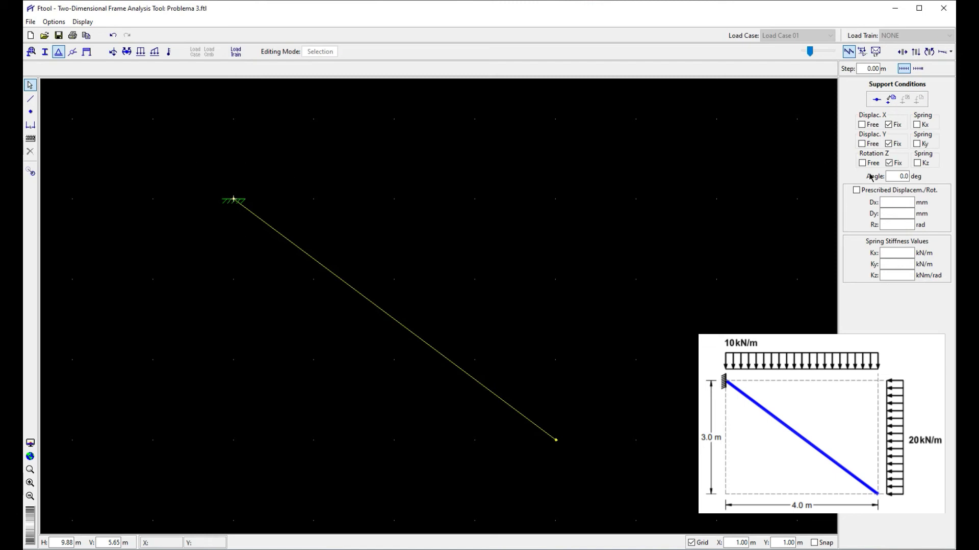
pyautogui.click(888, 176)
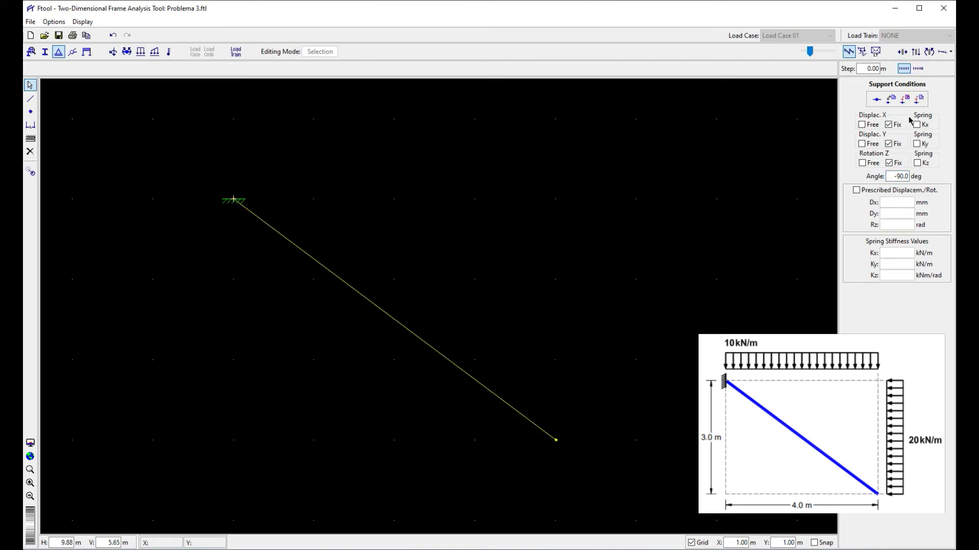
pyautogui.click(919, 100)
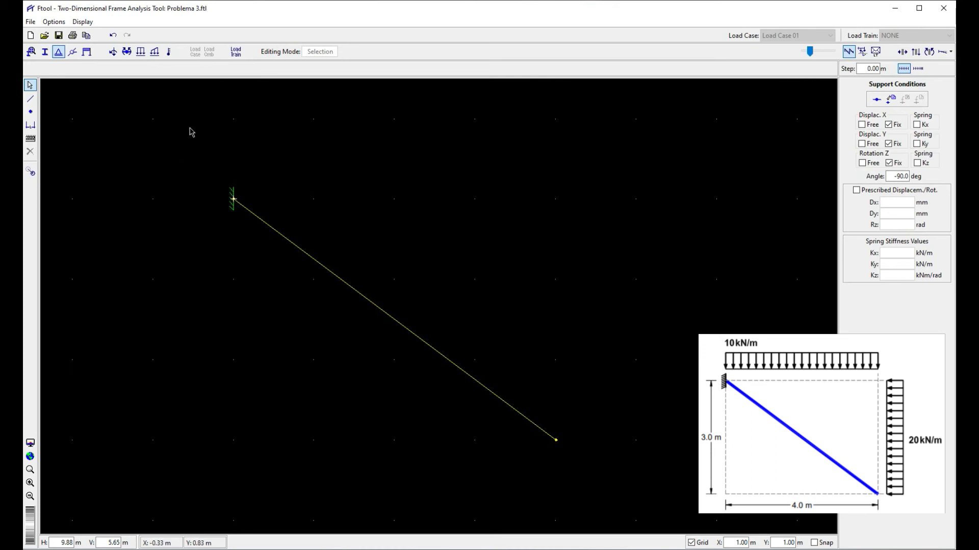
pyautogui.moveTo(186, 156); pyautogui.dragTo(624, 469)
pyautogui.click(625, 368)
pyautogui.moveTo(393, 121)
pyautogui.mouseDown()
pyautogui.moveTo(400, 400)
pyautogui.moveTo(395, 134)
pyautogui.mouseUp()
pyautogui.moveTo(168, 158); pyautogui.dragTo(620, 443)
pyautogui.click(580, 499)
pyautogui.moveTo(396, 123); pyautogui.dragTo(395, 206)
# - Set uniform load W1's Qy to -10 kN/m in the global direction and apply it to the inclined member
pyautogui.click(140, 52)
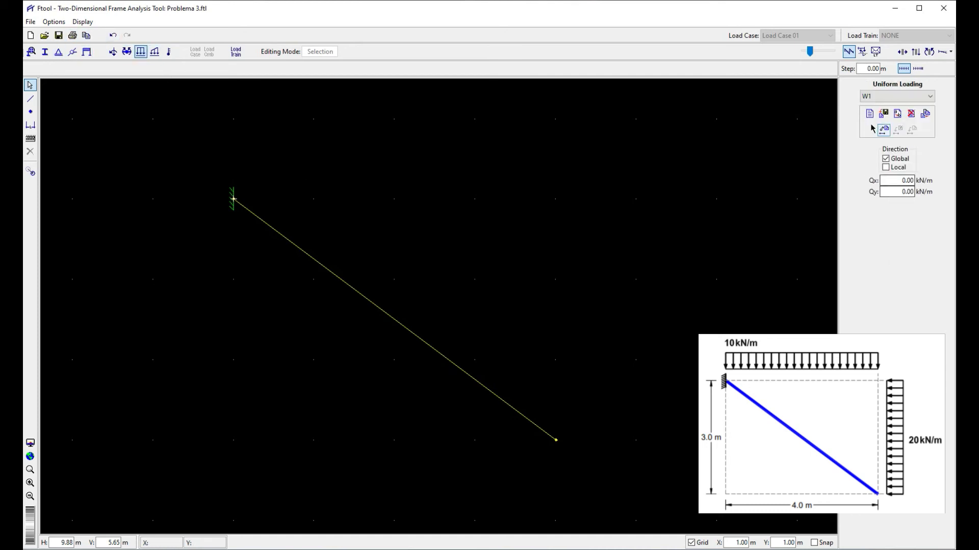
pyautogui.doubleClick(895, 192)
pyautogui.write('-10')
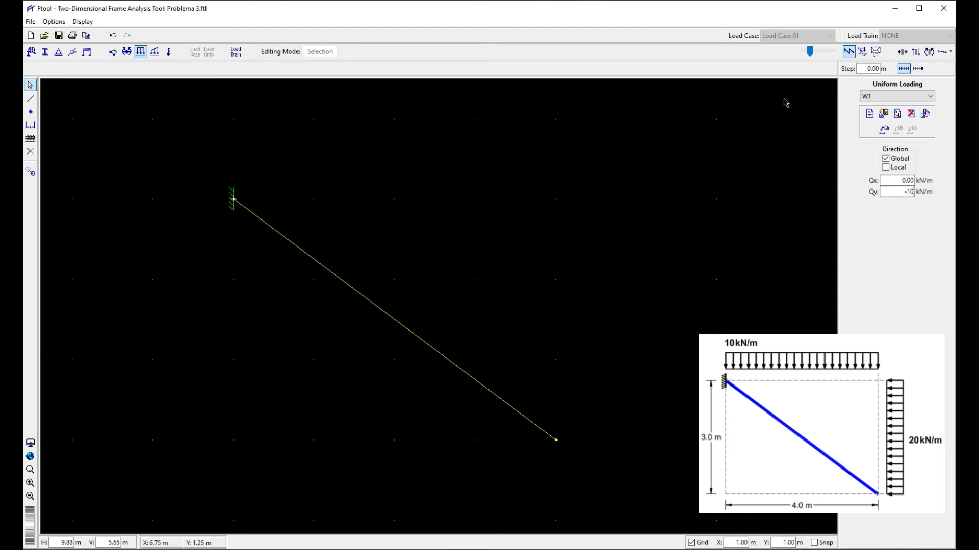
pyautogui.moveTo(371, 253); pyautogui.dragTo(276, 347)
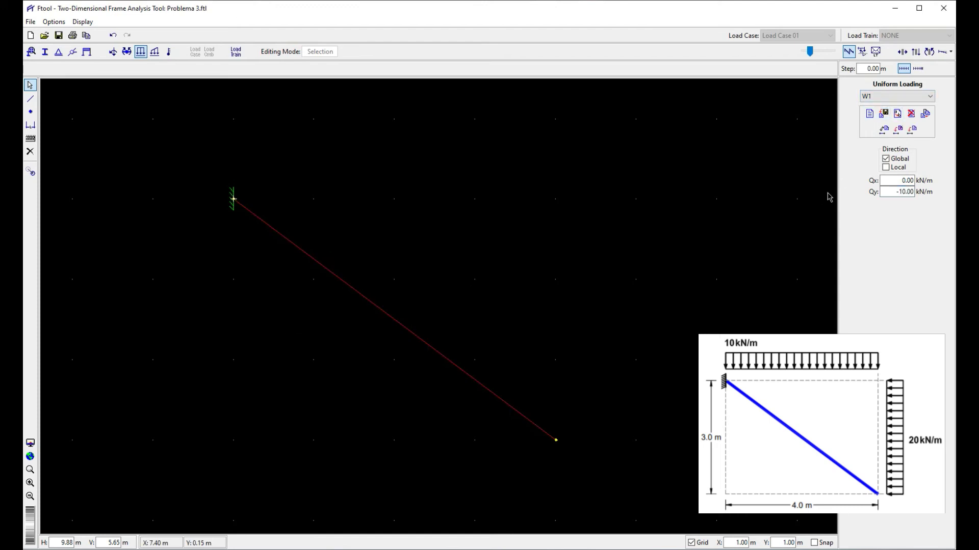
pyautogui.click(911, 130)
# - Set the load display size to Large
pyautogui.scroll(2, 377, 308)
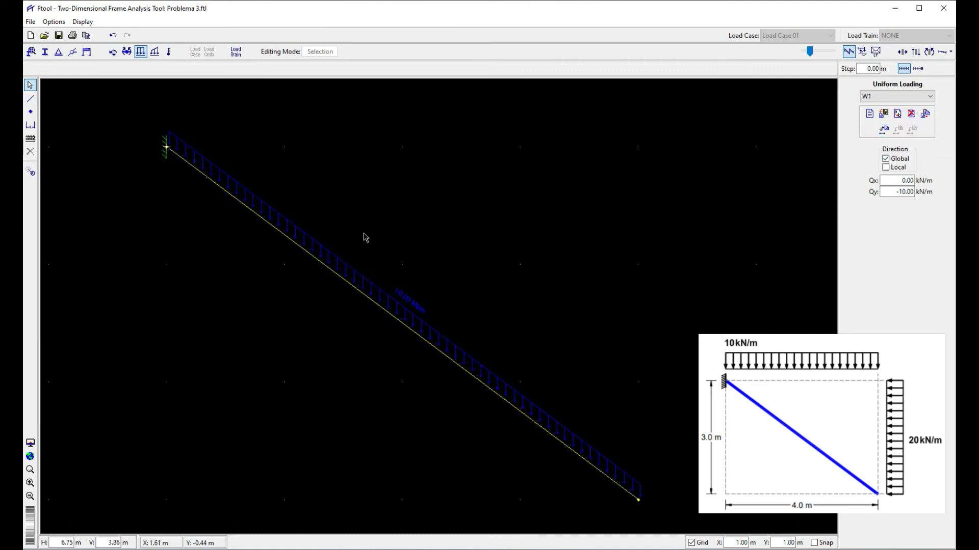
pyautogui.click(54, 22)
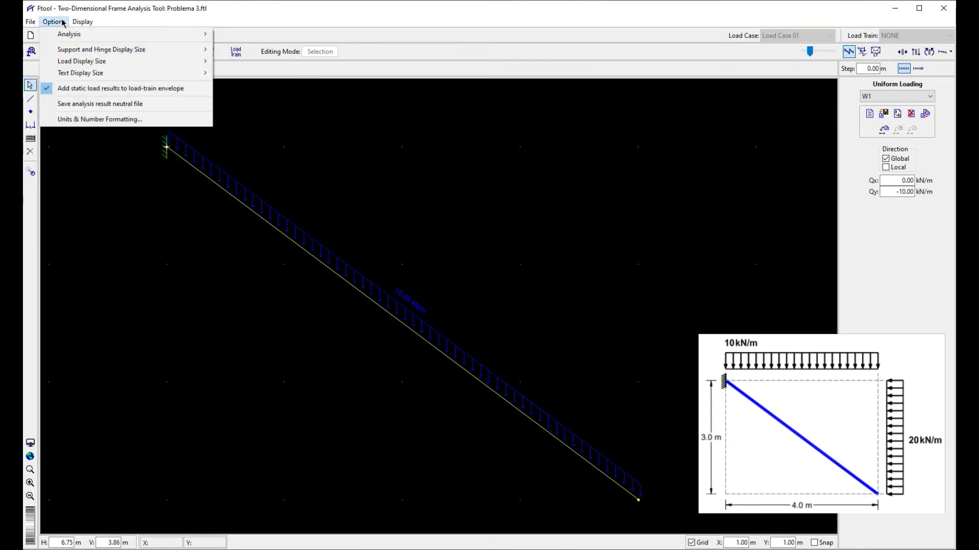
pyautogui.moveTo(86, 63)
pyautogui.click(241, 73)
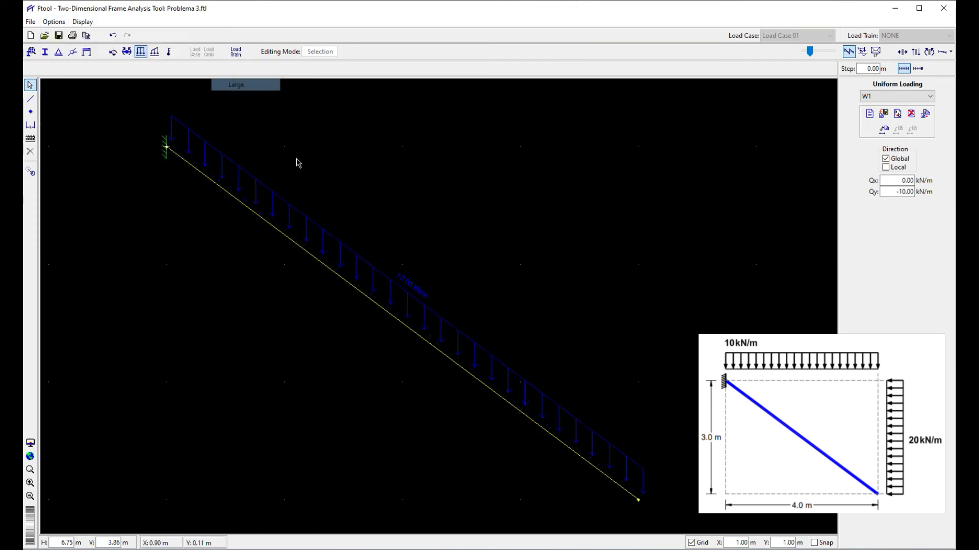
pyautogui.scroll(-2, 317, 270)
pyautogui.scroll(1, 377, 308)
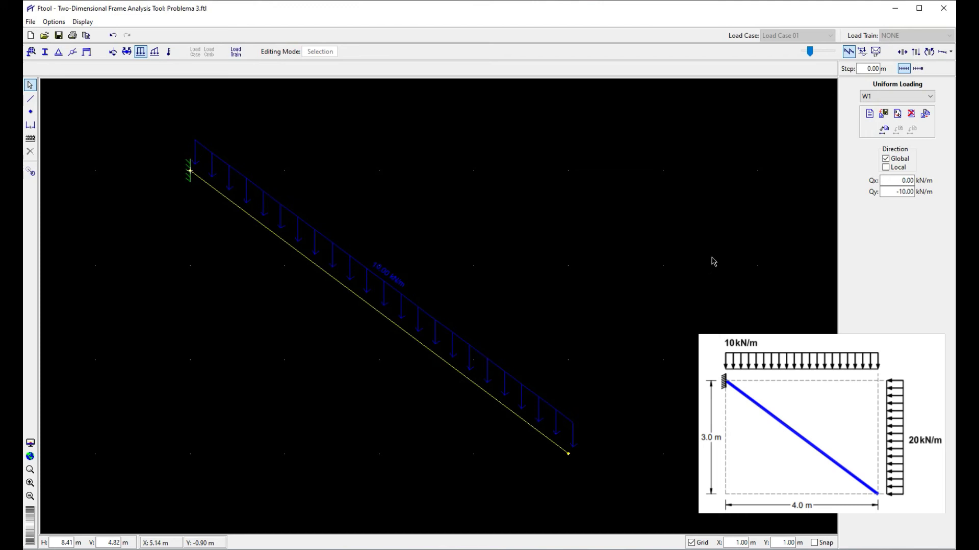
# - Switch uniform load W1 to the local direction and set its Qx to 1 kN/m and Qy to 0 kN/m
pyautogui.click(898, 169)
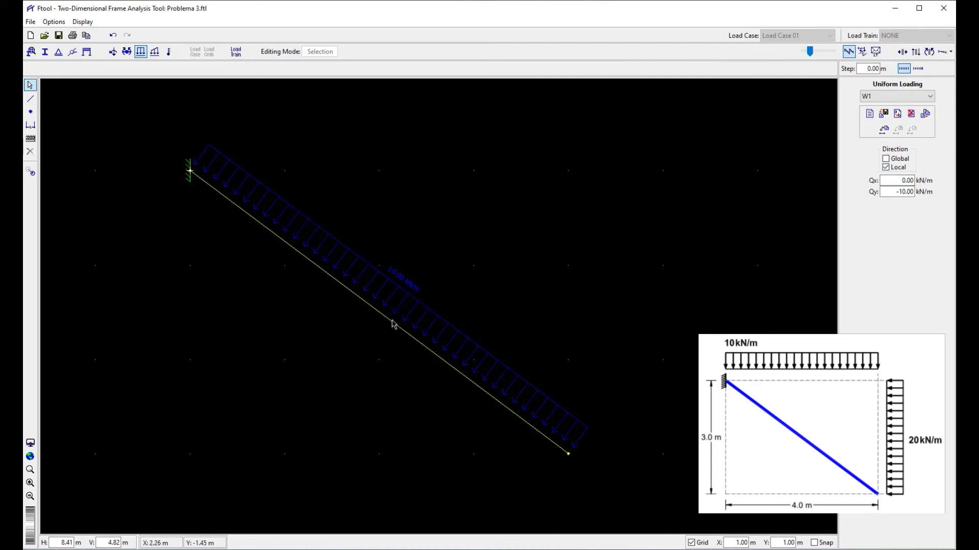
pyautogui.doubleClick(906, 180)
pyautogui.write('1')
pyautogui.press('Tab')
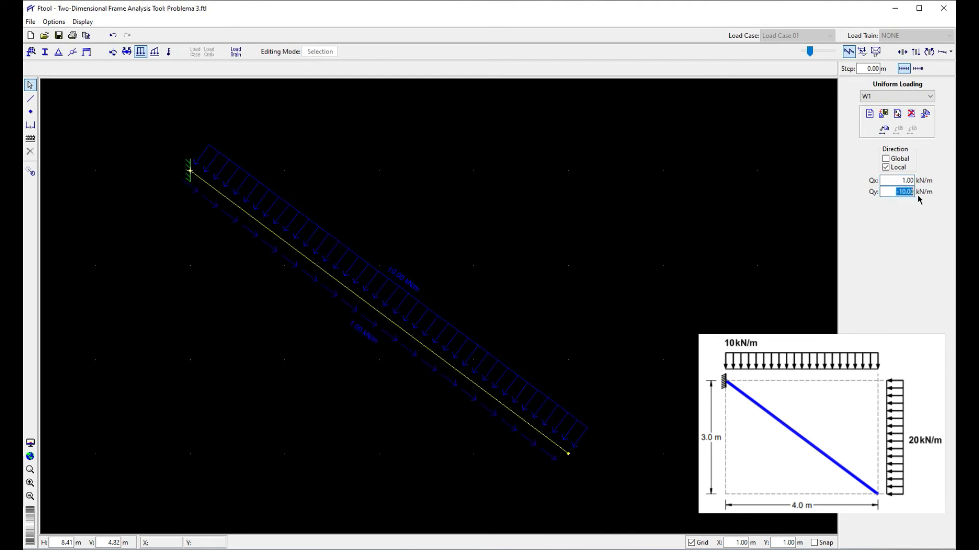
pyautogui.write('0')
pyautogui.click(882, 182)
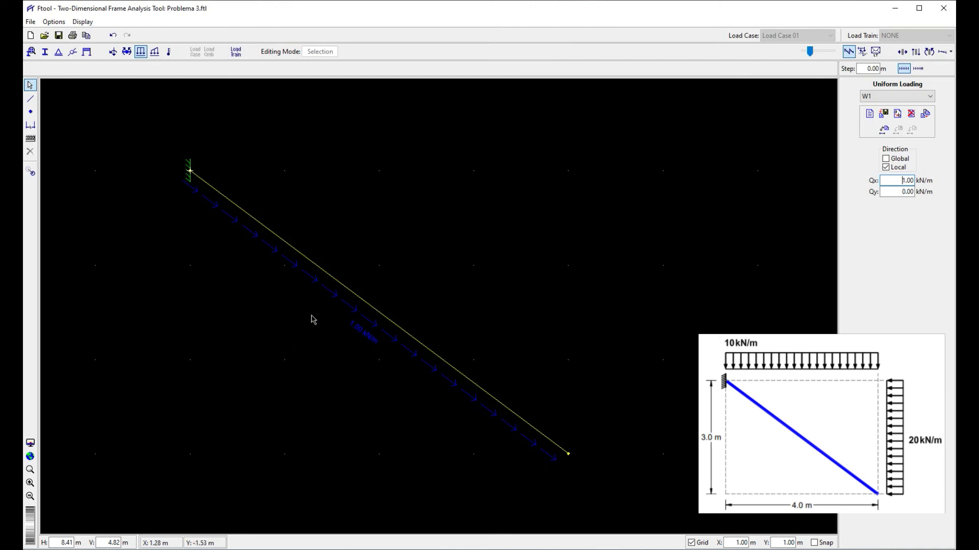
# - Switch uniform load W1 back to the global direction and set its Qx to -20 kN/m
pyautogui.click(885, 159)
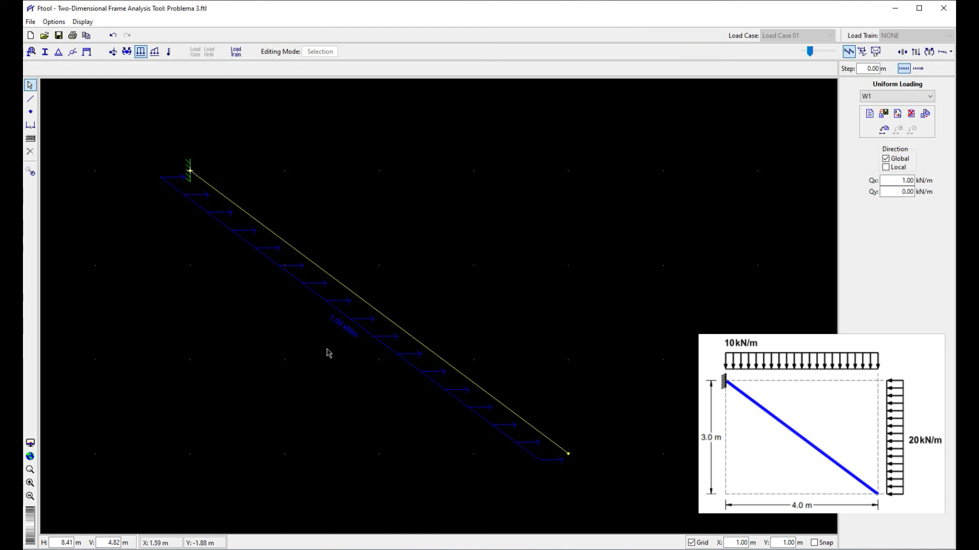
pyautogui.doubleClick(890, 181)
pyautogui.write('-20')
pyautogui.press('Return')
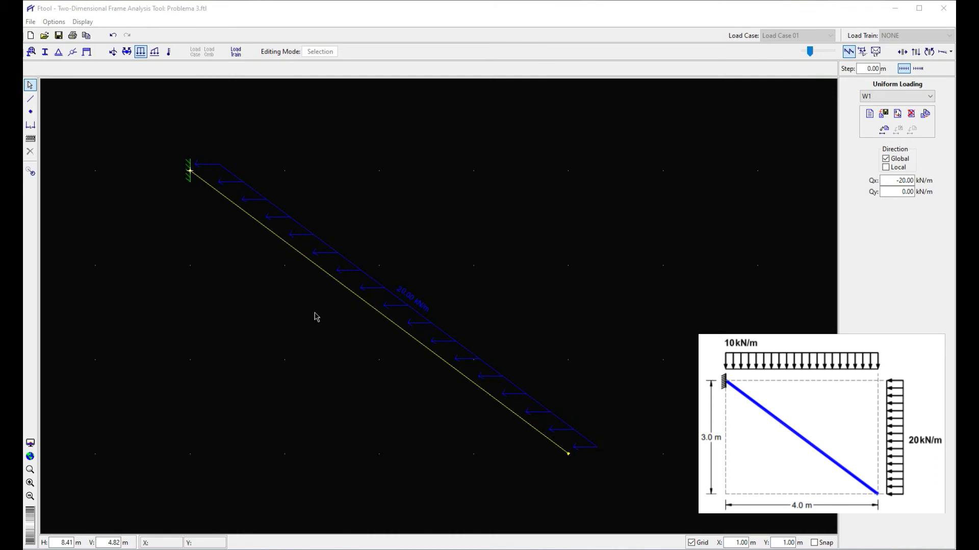
# - Handwrite the proportion 20 for 5 m and X for 3 m, with X = 12, beside the member, and clear the annotations
pyautogui.moveTo(494, 194)
pyautogui.mouseDown()
pyautogui.moveTo(511, 195)
pyautogui.moveTo(486, 213)
pyautogui.moveTo(644, 206)
pyautogui.moveTo(659, 207)
pyautogui.moveTo(658, 216)
pyautogui.moveTo(694, 207)
pyautogui.moveTo(716, 216)
pyautogui.mouseUp()
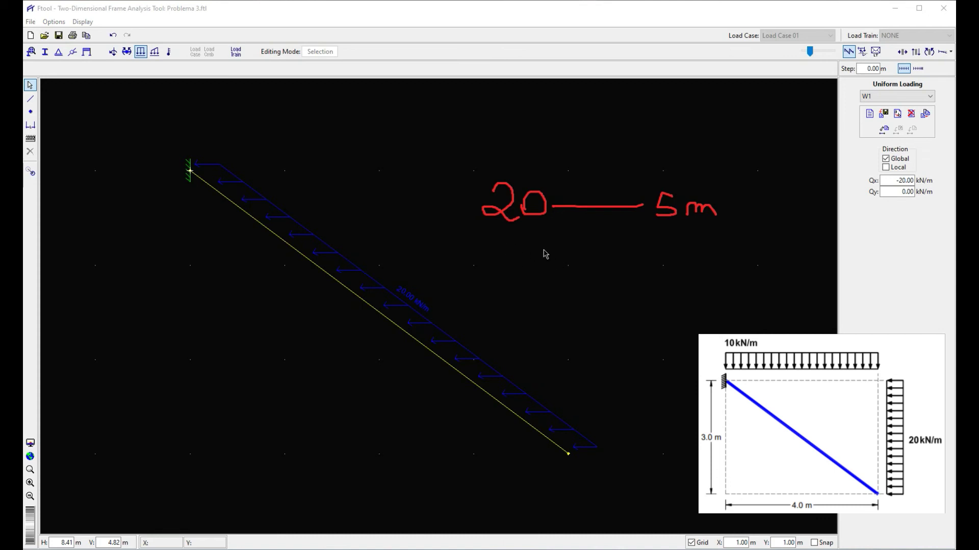
pyautogui.moveTo(501, 243)
pyautogui.mouseDown()
pyautogui.moveTo(519, 267)
pyautogui.moveTo(519, 242)
pyautogui.moveTo(668, 254)
pyautogui.moveTo(652, 273)
pyautogui.moveTo(688, 261)
pyautogui.moveTo(709, 271)
pyautogui.mouseUp()
pyautogui.moveTo(758, 334)
pyautogui.mouseDown()
pyautogui.moveTo(758, 173)
pyautogui.moveTo(774, 173)
pyautogui.mouseUp()
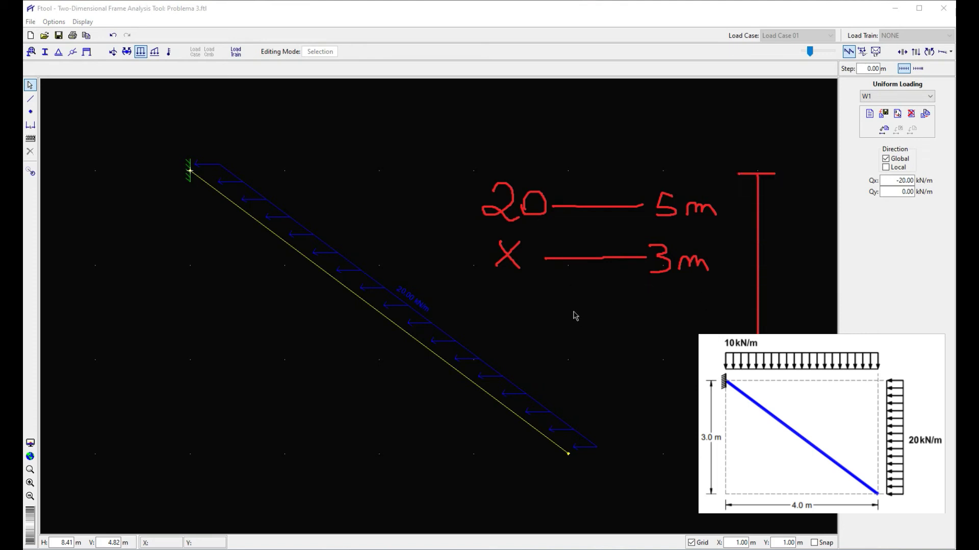
pyautogui.moveTo(537, 298)
pyautogui.mouseDown()
pyautogui.moveTo(566, 324)
pyautogui.moveTo(561, 296)
pyautogui.moveTo(605, 311)
pyautogui.mouseUp()
pyautogui.moveTo(587, 303); pyautogui.dragTo(616, 300)
pyautogui.moveTo(621, 307)
pyautogui.mouseDown()
pyautogui.moveTo(635, 292)
pyautogui.moveTo(636, 331)
pyautogui.moveTo(696, 326)
pyautogui.mouseUp()
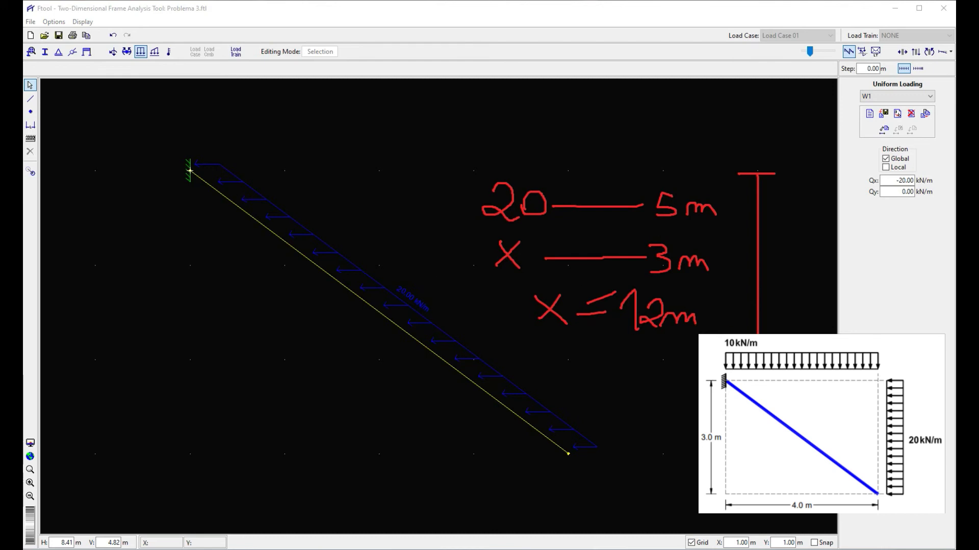
pyautogui.press('Escape')
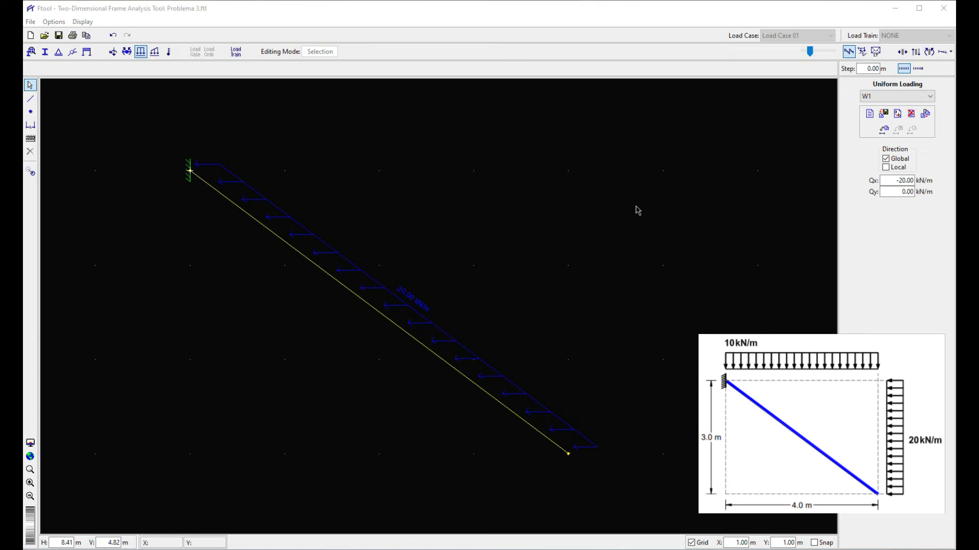
# - Handwrite the proportion 10 for 5 and X for 4, with X = 8, and mark the member's horizontal projection as 4
pyautogui.moveTo(504, 195)
pyautogui.mouseDown()
pyautogui.moveTo(521, 182)
pyautogui.moveTo(523, 220)
pyautogui.moveTo(536, 187)
pyautogui.moveTo(525, 205)
pyautogui.moveTo(616, 206)
pyautogui.moveTo(600, 216)
pyautogui.mouseUp()
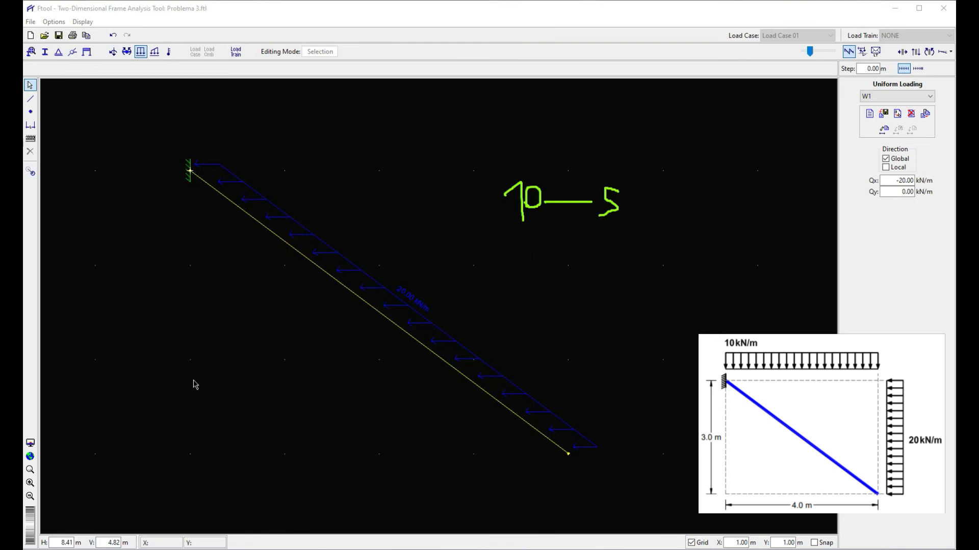
pyautogui.moveTo(199, 461)
pyautogui.mouseDown()
pyautogui.moveTo(199, 476)
pyautogui.moveTo(555, 477)
pyautogui.mouseUp()
pyautogui.moveTo(380, 475)
pyautogui.mouseDown()
pyautogui.moveTo(382, 497)
pyautogui.moveTo(408, 519)
pyautogui.mouseUp()
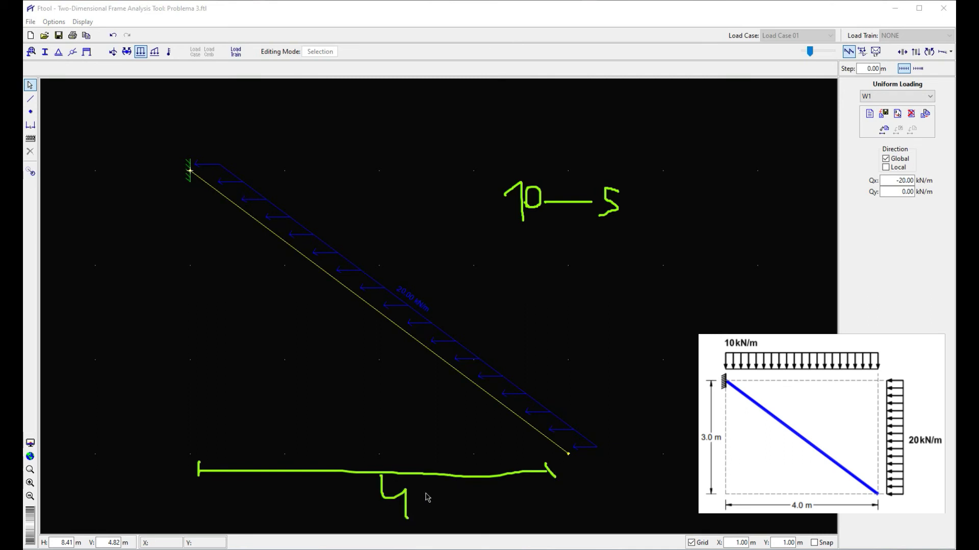
pyautogui.moveTo(515, 236)
pyautogui.mouseDown()
pyautogui.moveTo(540, 255)
pyautogui.moveTo(520, 256)
pyautogui.moveTo(612, 243)
pyautogui.mouseUp()
pyautogui.moveTo(611, 230); pyautogui.dragTo(612, 260)
pyautogui.click(533, 305)
pyautogui.moveTo(523, 281)
pyautogui.mouseDown()
pyautogui.moveTo(556, 308)
pyautogui.moveTo(533, 306)
pyautogui.mouseUp()
pyautogui.moveTo(556, 300)
pyautogui.mouseDown()
pyautogui.moveTo(595, 283)
pyautogui.moveTo(625, 285)
pyautogui.moveTo(634, 311)
pyautogui.moveTo(630, 275)
pyautogui.moveTo(689, 306)
pyautogui.mouseUp()
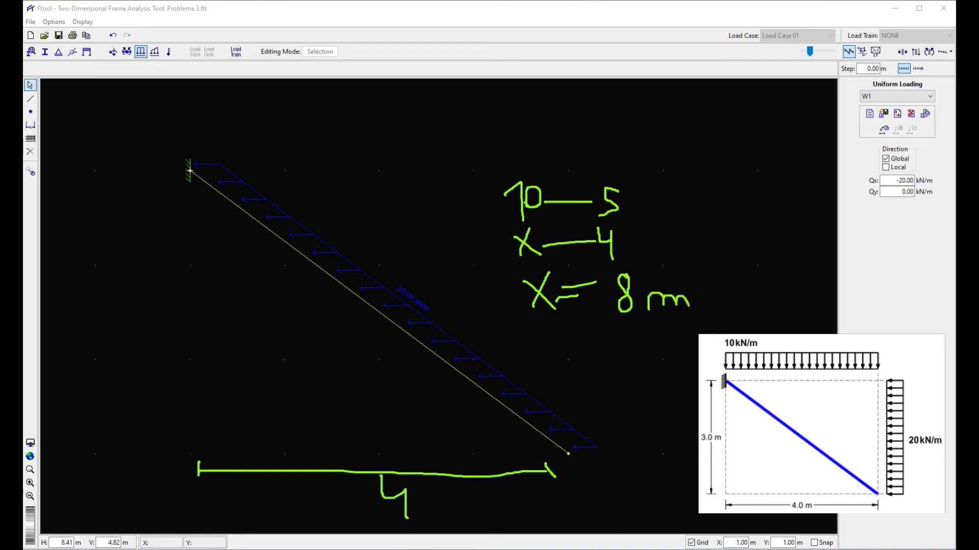
# - Relabel the handwritten result of 8 as y, note the X result below it, and clear the annotations
pyautogui.moveTo(539, 298)
pyautogui.mouseDown()
pyautogui.moveTo(546, 283)
pyautogui.moveTo(535, 305)
pyautogui.moveTo(533, 292)
pyautogui.moveTo(552, 302)
pyautogui.mouseUp()
pyautogui.moveTo(519, 287)
pyautogui.mouseDown()
pyautogui.moveTo(535, 291)
pyautogui.moveTo(514, 316)
pyautogui.mouseUp()
pyautogui.moveTo(599, 360)
pyautogui.mouseDown()
pyautogui.moveTo(616, 390)
pyautogui.moveTo(606, 391)
pyautogui.moveTo(654, 376)
pyautogui.moveTo(659, 362)
pyautogui.mouseUp()
pyautogui.moveTo(670, 370)
pyautogui.mouseDown()
pyautogui.moveTo(688, 357)
pyautogui.moveTo(689, 388)
pyautogui.mouseUp()
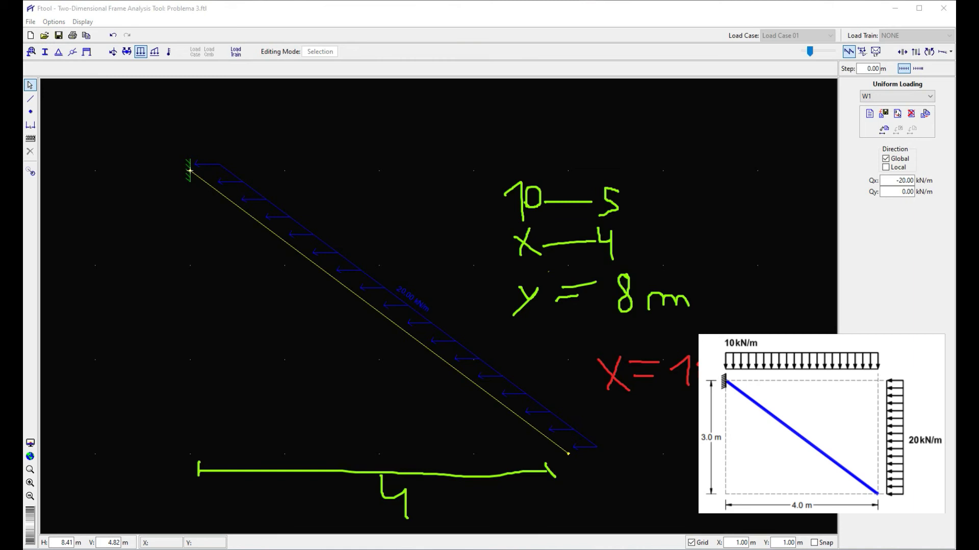
pyautogui.press('Escape')
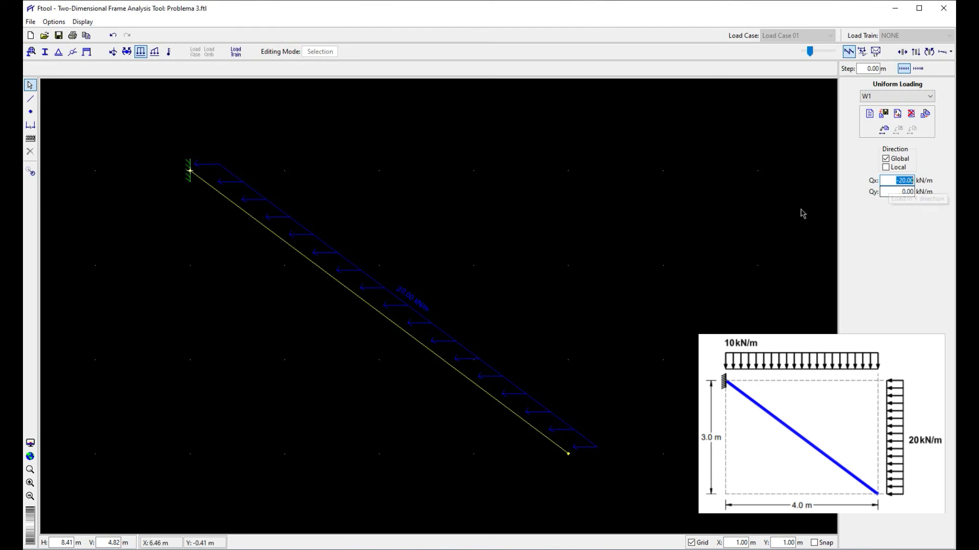
# - Set uniform load W1's Qx to -12 kN/m and Qy to -8 kN/m in the global direction
pyautogui.write('-12')
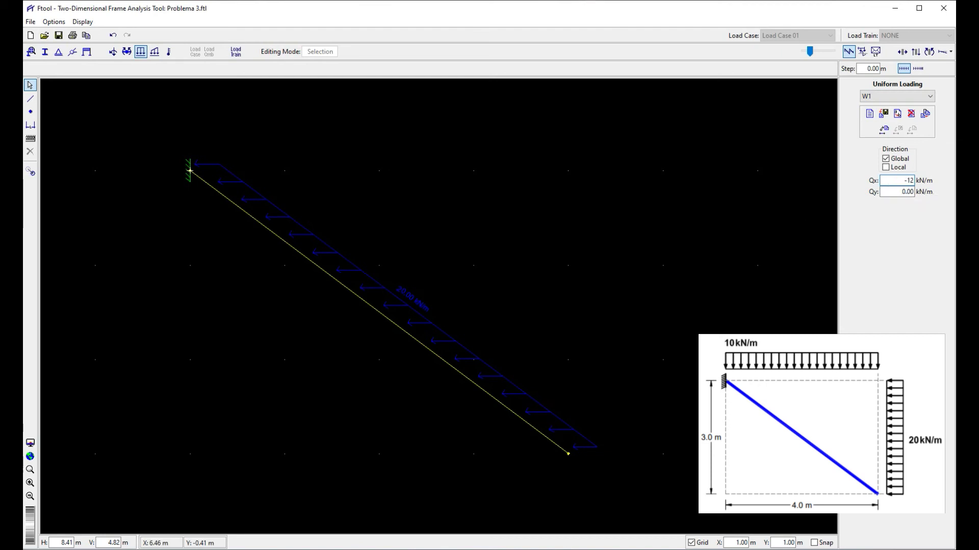
pyautogui.press('Return')
pyautogui.doubleClick(896, 192)
pyautogui.write('-8')
pyautogui.press('Return')
pyautogui.press('Tab')
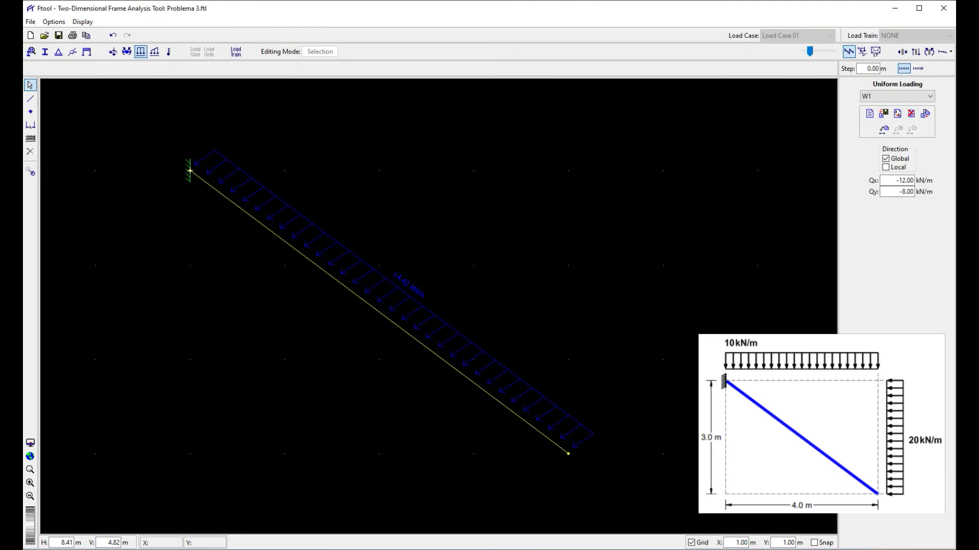
# - Examine the inclined member's axial force, shear force and bending moment diagrams, querying the shear about 1.5 m along the member
pyautogui.click(900, 53)
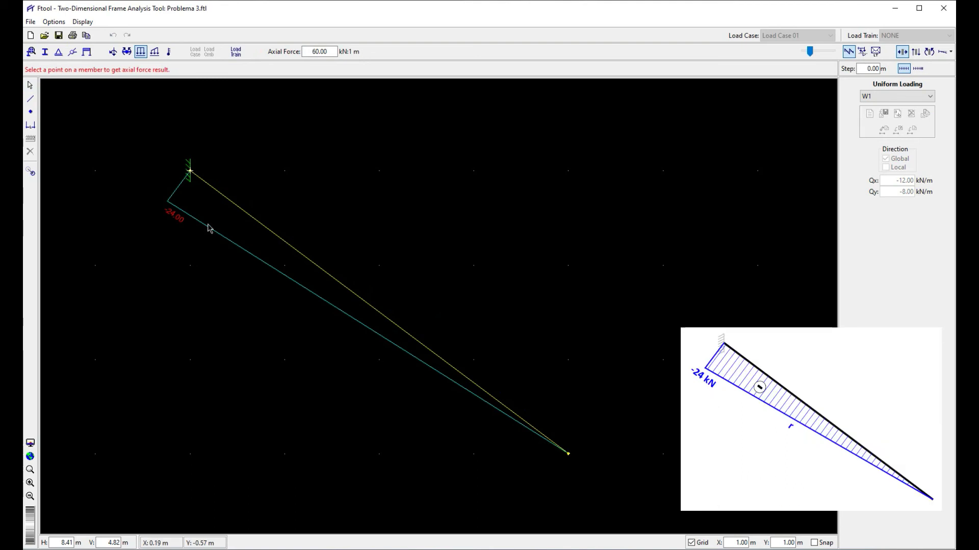
pyautogui.click(916, 51)
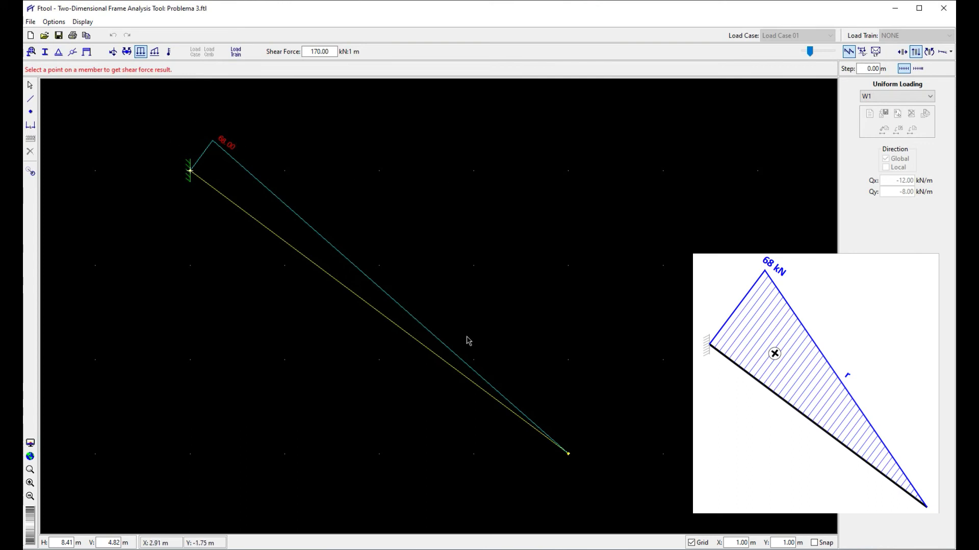
pyautogui.scroll(-1, 481, 347)
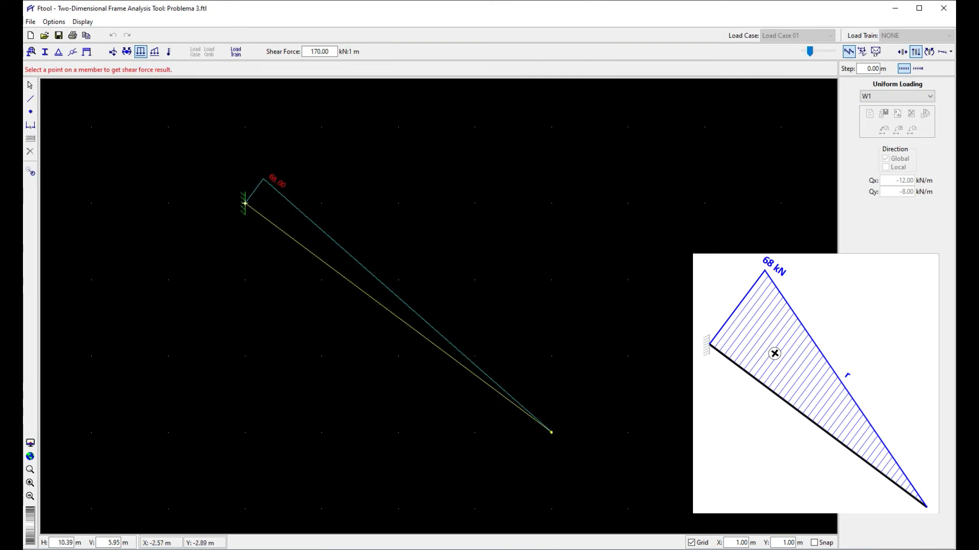
pyautogui.scroll(1, 400, 322)
pyautogui.scroll(-1, 408, 306)
pyautogui.moveTo(410, 247); pyautogui.dragTo(411, 281)
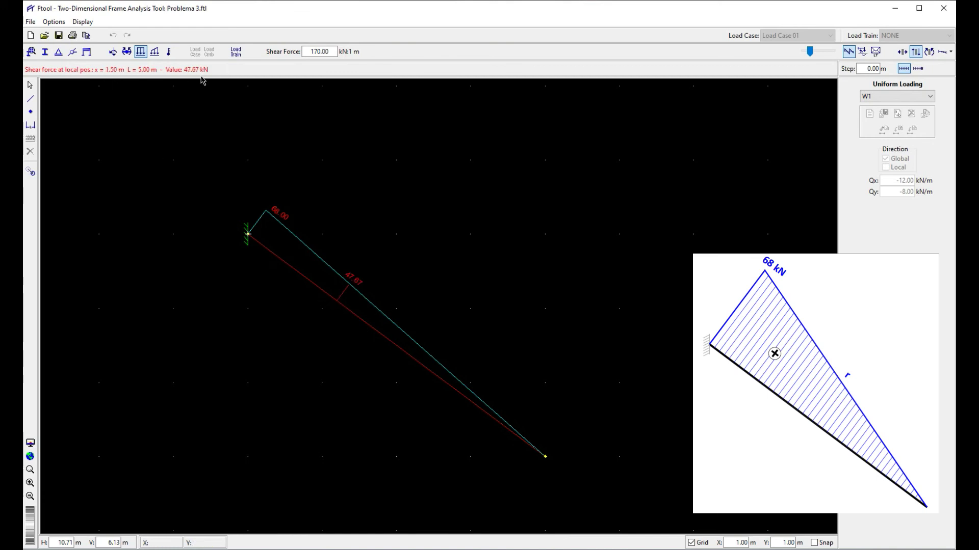
pyautogui.click(930, 51)
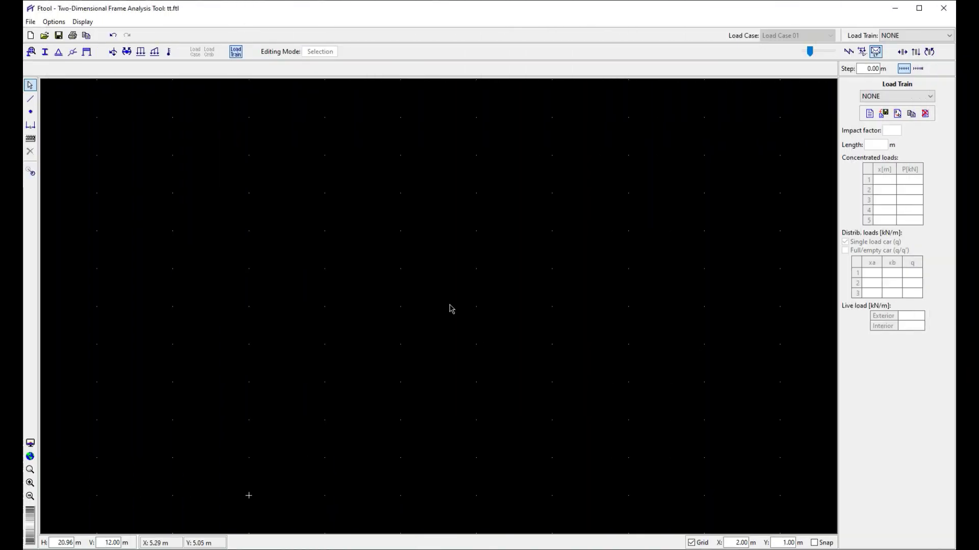
# - Draw a 6 m horizontal member from X -2 m, Y 5 m to X 4 m, Y 5 m in the empty tt.ftl model
pyautogui.click(30, 99)
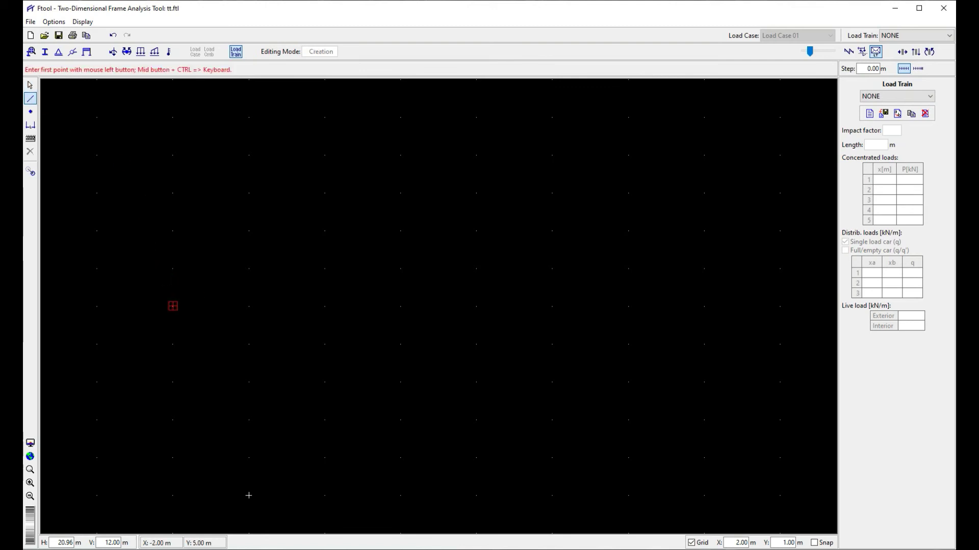
pyautogui.click(172, 306)
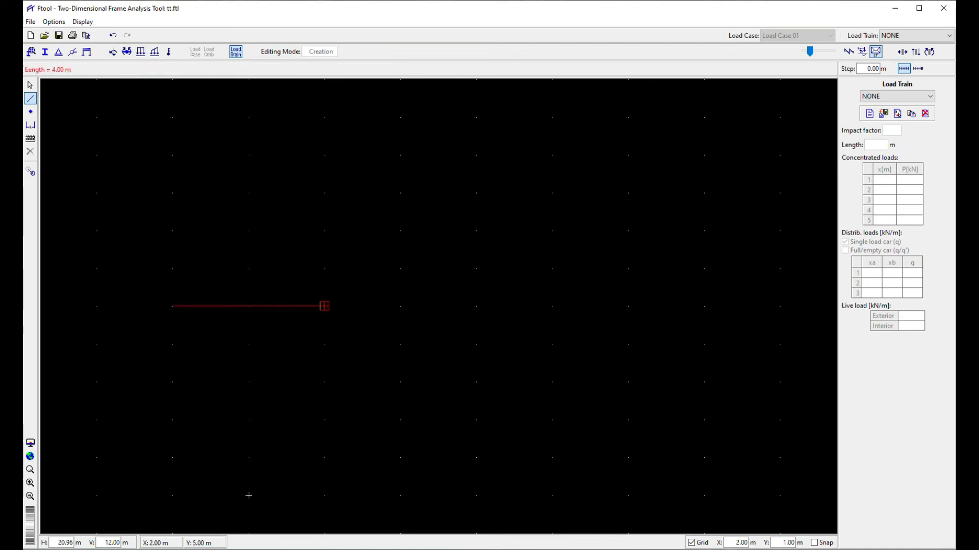
pyautogui.click(400, 306)
# - Apply Material 1 and the 10 x 10 mm rectangular section Seção 1 to the horizontal beam
pyautogui.click(30, 85)
pyautogui.moveTo(136, 264); pyautogui.dragTo(220, 359)
pyautogui.moveTo(134, 253); pyautogui.dragTo(390, 327)
pyautogui.click(31, 52)
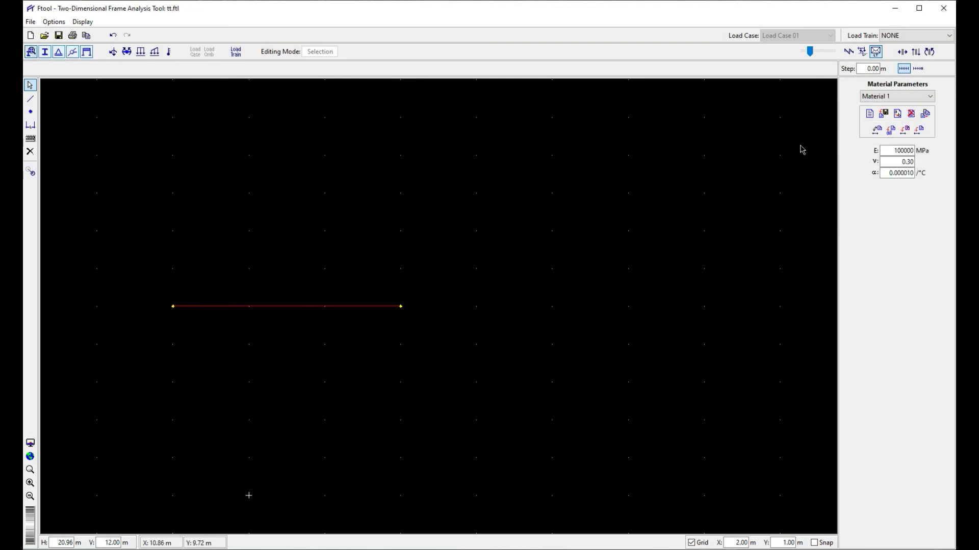
pyautogui.click(891, 130)
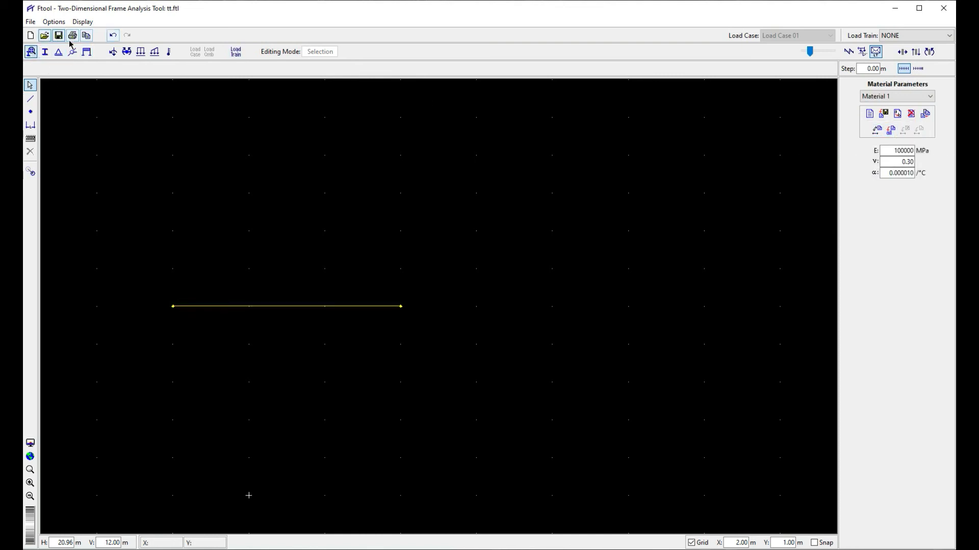
pyautogui.click(45, 52)
pyautogui.click(876, 130)
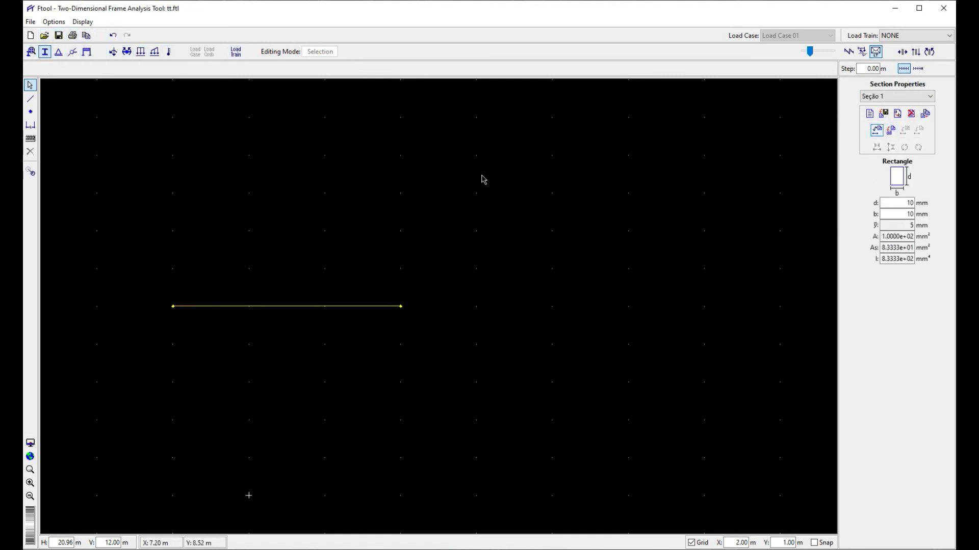
# - Assign a support fixing only Y displacement to the beam's left node and one fixing X and Y displacements to its right node
pyautogui.moveTo(128, 258); pyautogui.dragTo(229, 364)
pyautogui.click(58, 52)
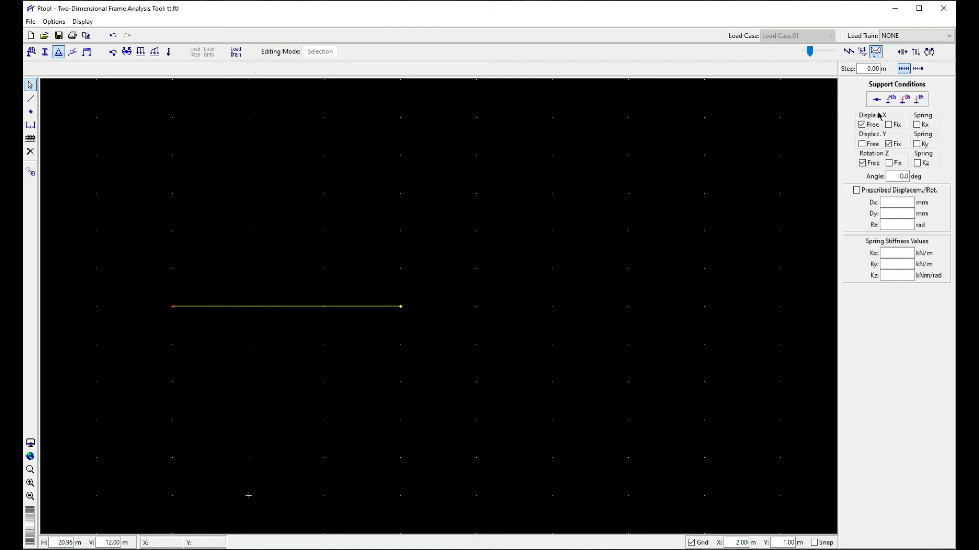
pyautogui.click(919, 99)
pyautogui.moveTo(363, 281); pyautogui.dragTo(430, 334)
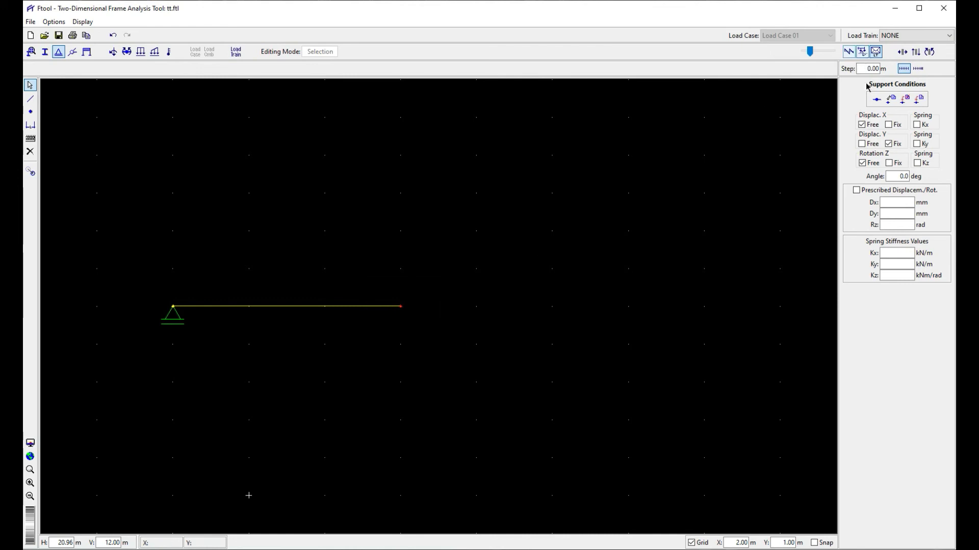
pyautogui.click(889, 125)
pyautogui.click(919, 100)
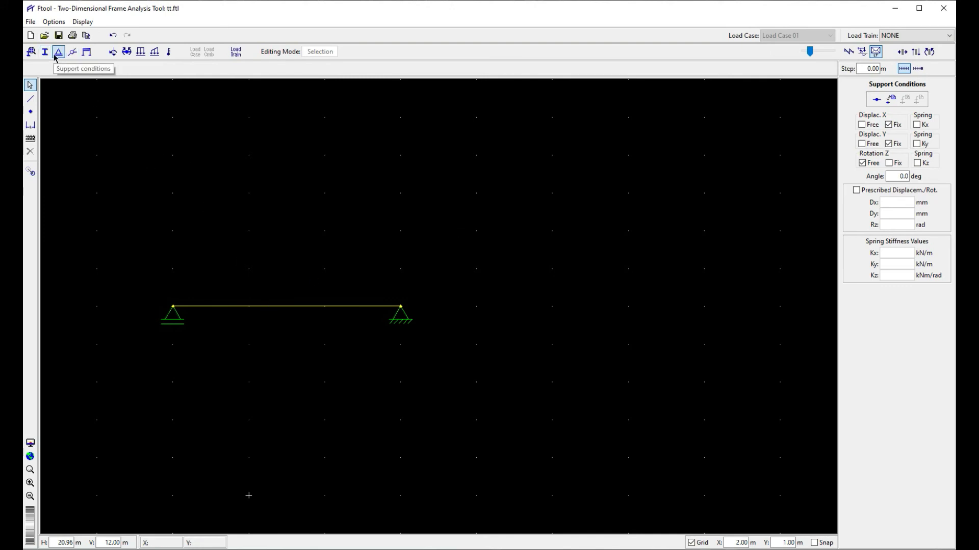
# - Create a new load train labelled TT1
pyautogui.click(236, 51)
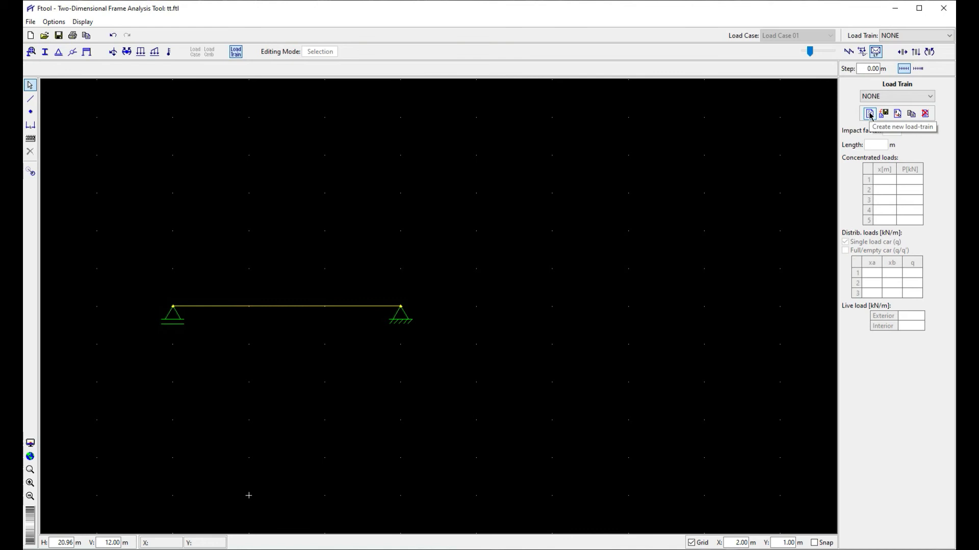
pyautogui.click(870, 115)
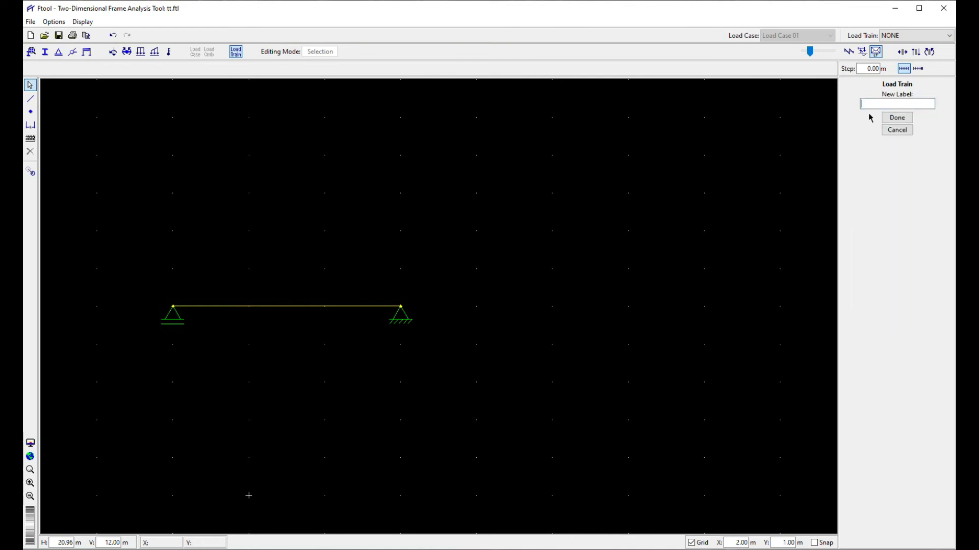
pyautogui.click(895, 118)
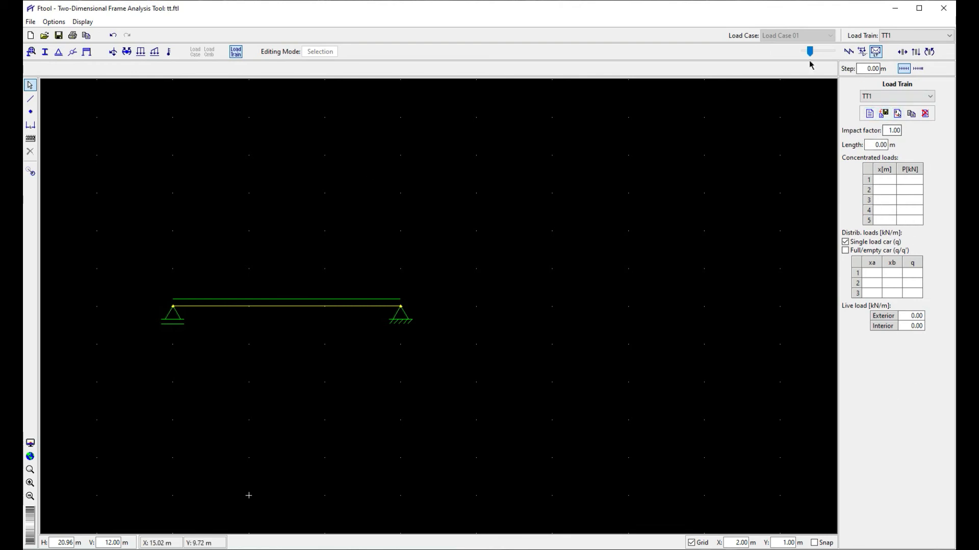
pyautogui.doubleClick(892, 130)
pyautogui.click(888, 131)
pyautogui.moveTo(888, 131); pyautogui.dragTo(914, 134)
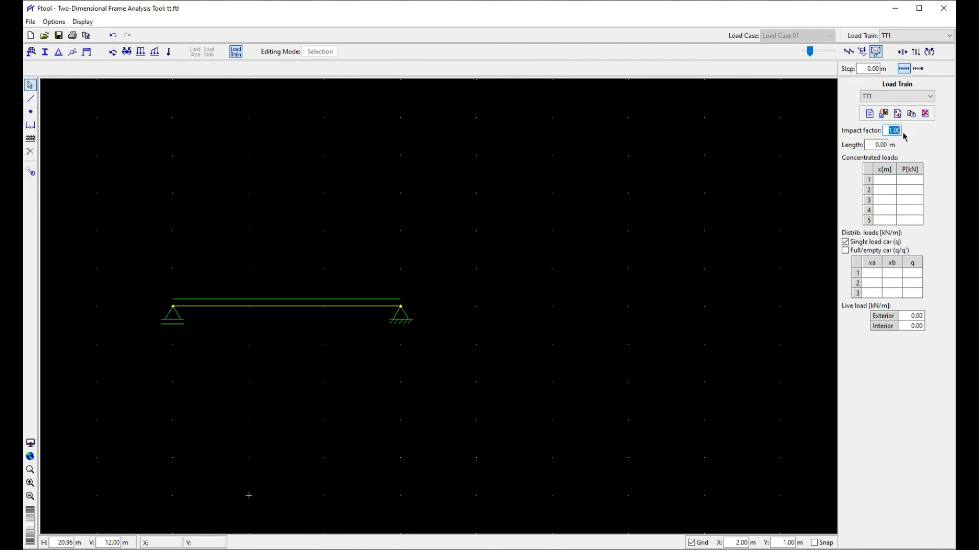
pyautogui.scroll(2, 285, 292)
pyautogui.scroll(-2, 280, 292)
pyautogui.scroll(1, 199, 282)
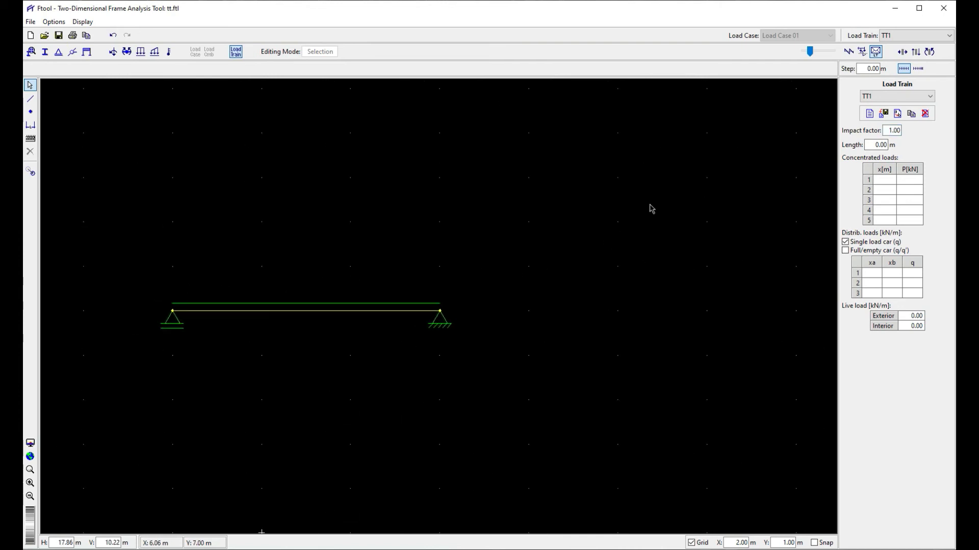
# - Set load train TT1's length to 1 m
pyautogui.moveTo(877, 146); pyautogui.dragTo(915, 139)
pyautogui.write('1')
pyautogui.click(885, 180)
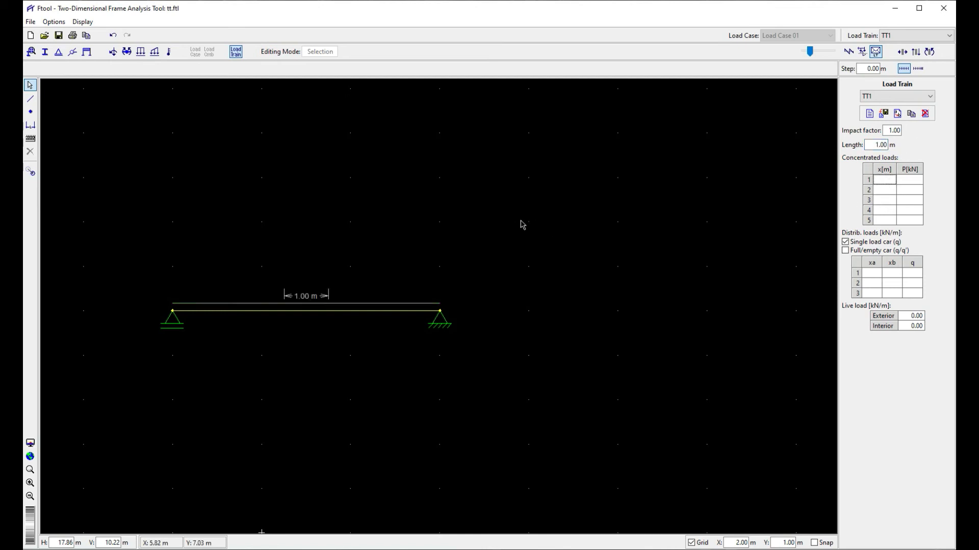
# - Add TT1's first concentrated load of -1 kN at x = 0.30 m
pyautogui.scroll(1, 288, 301)
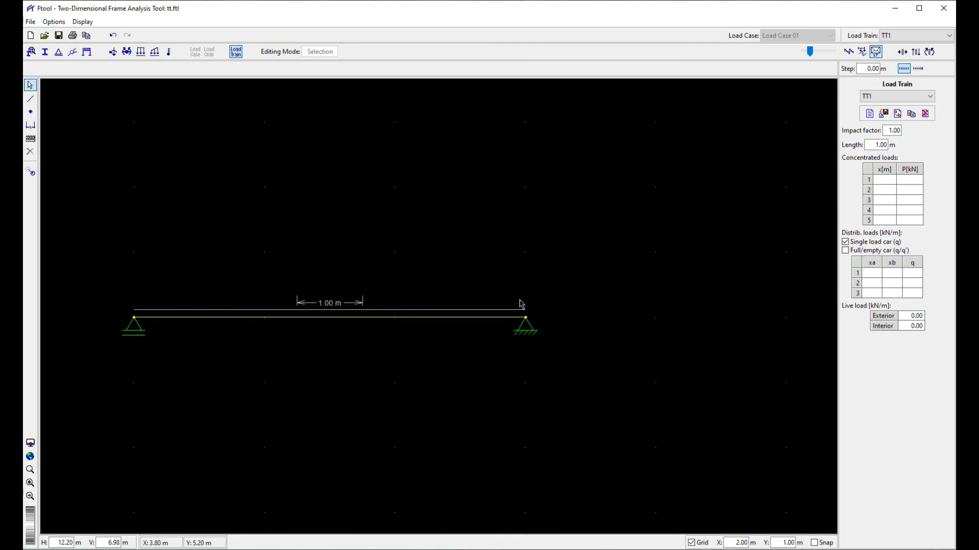
pyautogui.click(896, 184)
pyautogui.write('0.')
pyautogui.click(911, 180)
pyautogui.press('Tab')
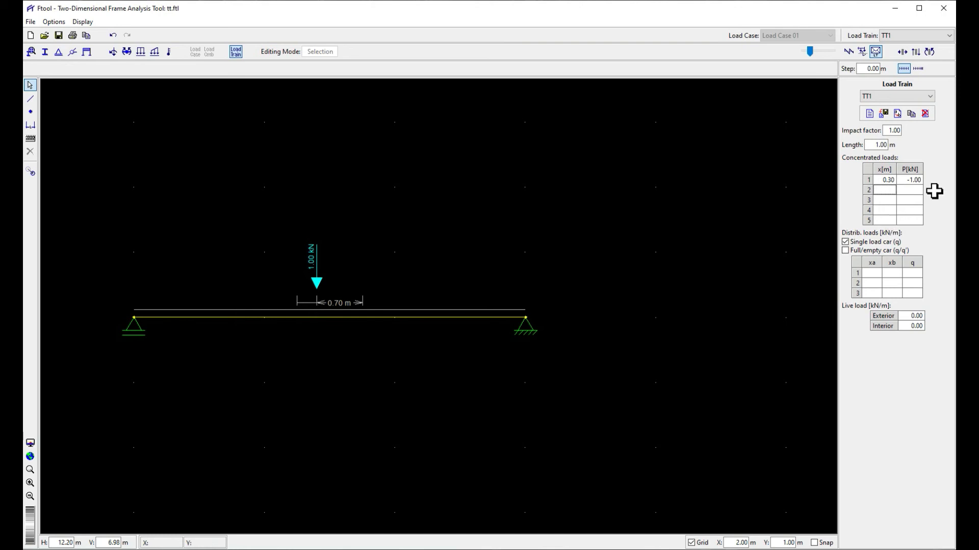
# - Add TT1's second concentrated load of -2 kN at x = 0.70 m
pyautogui.write('0.')
pyautogui.write('5')
pyautogui.press('BackSpace')
pyautogui.write('7')
pyautogui.click(912, 191)
pyautogui.write('0')
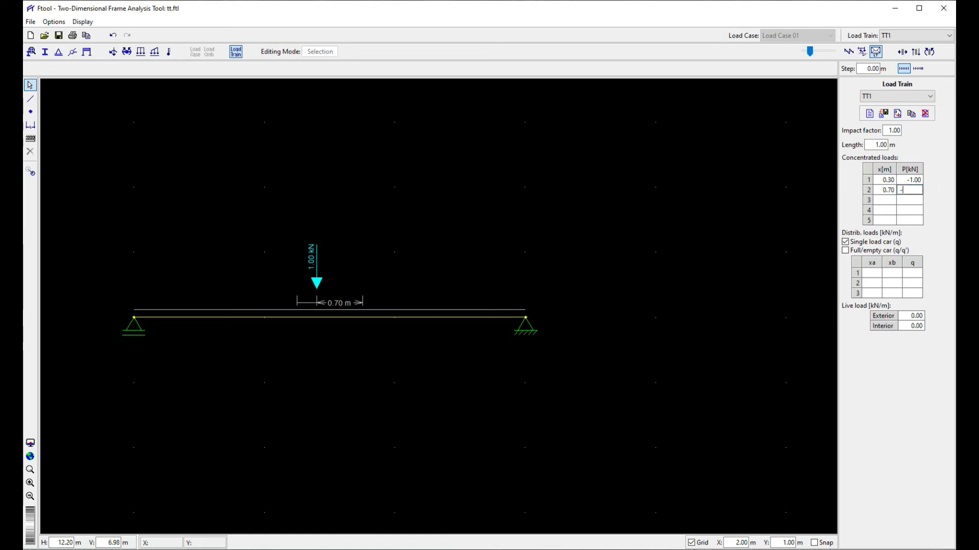
pyautogui.write('2')
pyautogui.press('Tab')
# - Add a single load car distributed load of -20 kN/m to TT1, running from xa = 0.10 m to xb = 0.80 m
pyautogui.scroll(3, 221, 284)
pyautogui.scroll(2, 400, 356)
pyautogui.scroll(1, 369, 324)
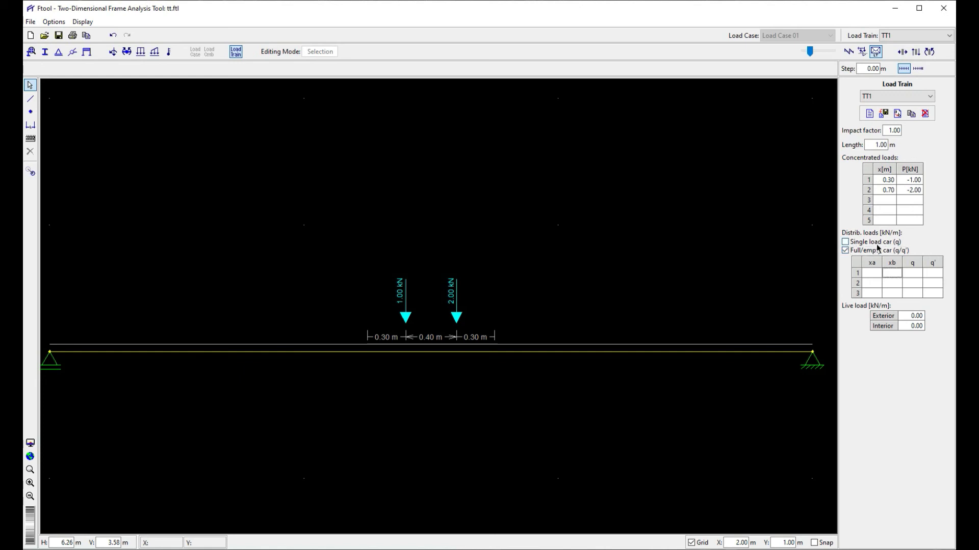
pyautogui.click(874, 276)
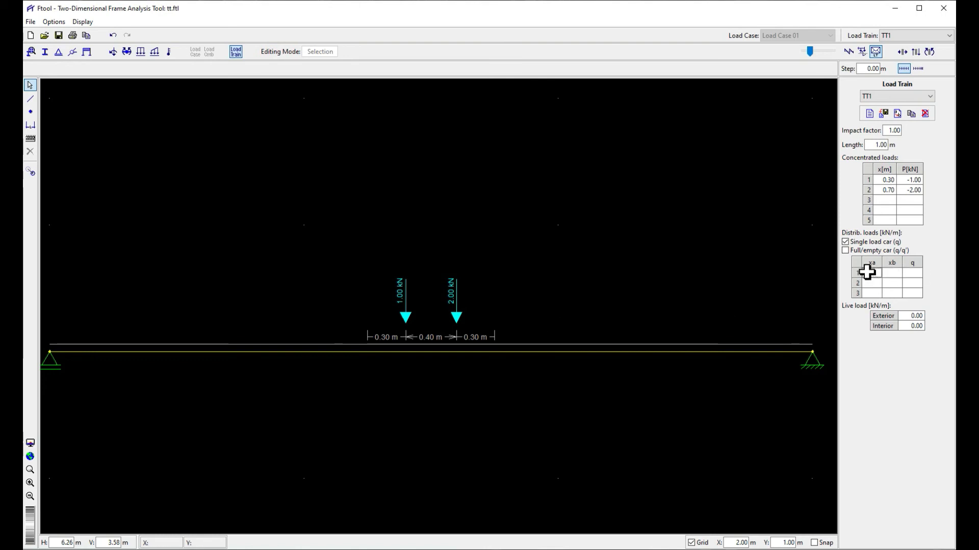
pyautogui.write('0.1')
pyautogui.click(896, 275)
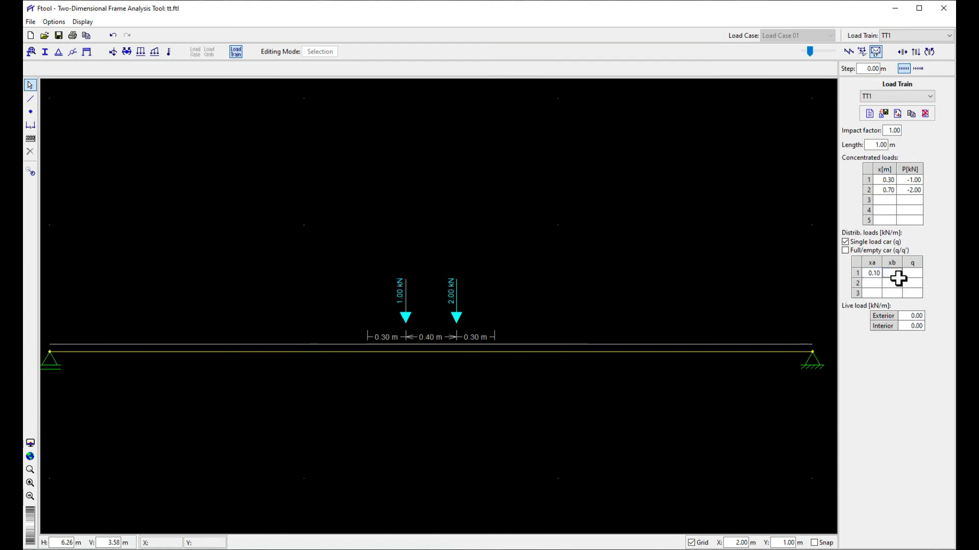
pyautogui.write('0.8')
pyautogui.press('Tab')
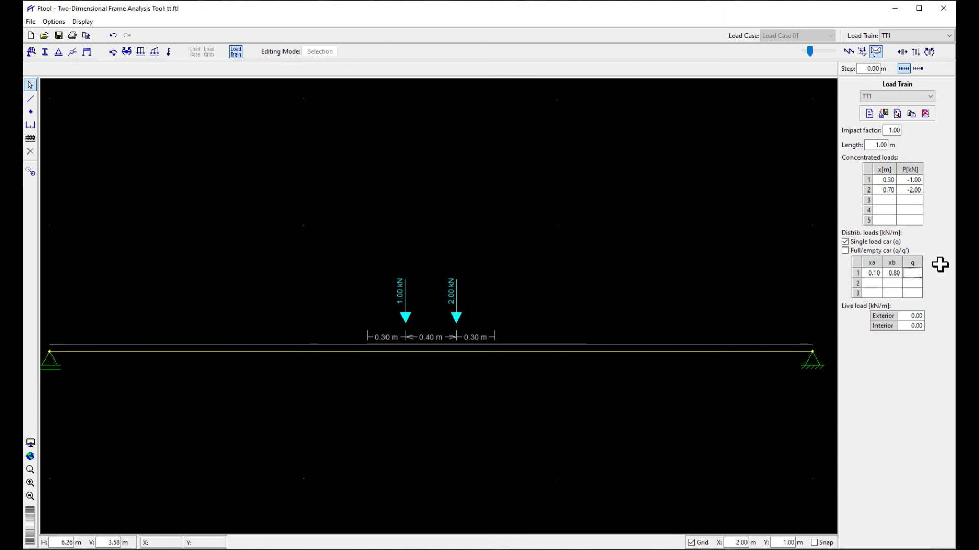
pyautogui.write('2')
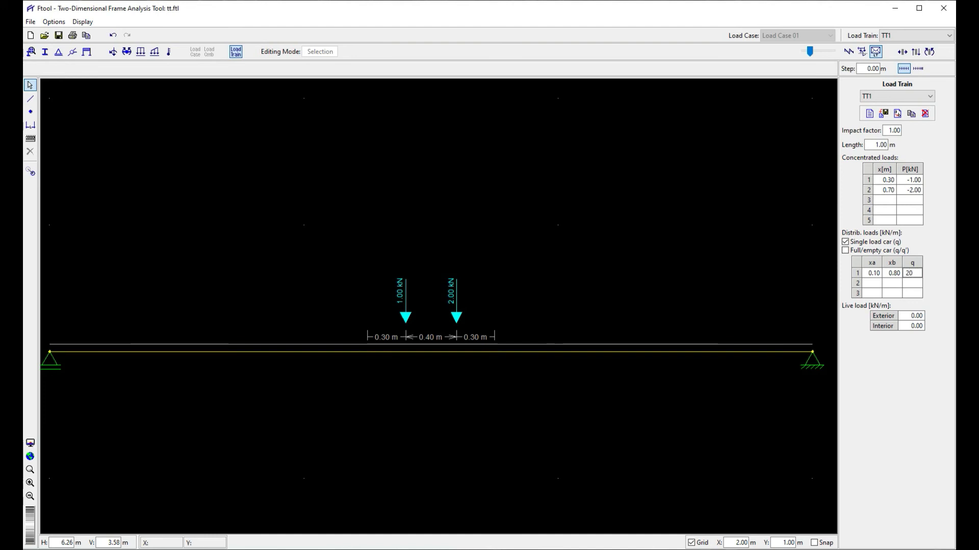
pyautogui.write('0')
pyautogui.press('Tab')
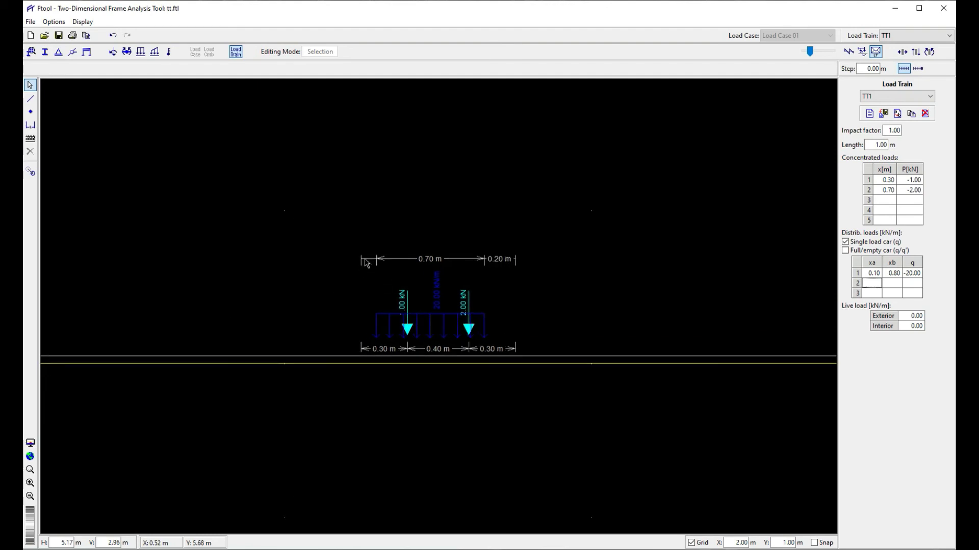
# - Try the full/empty car option for the distributed load with q = -25 kN/m and q' = -20 kN/m
pyautogui.scroll(5, 394, 308)
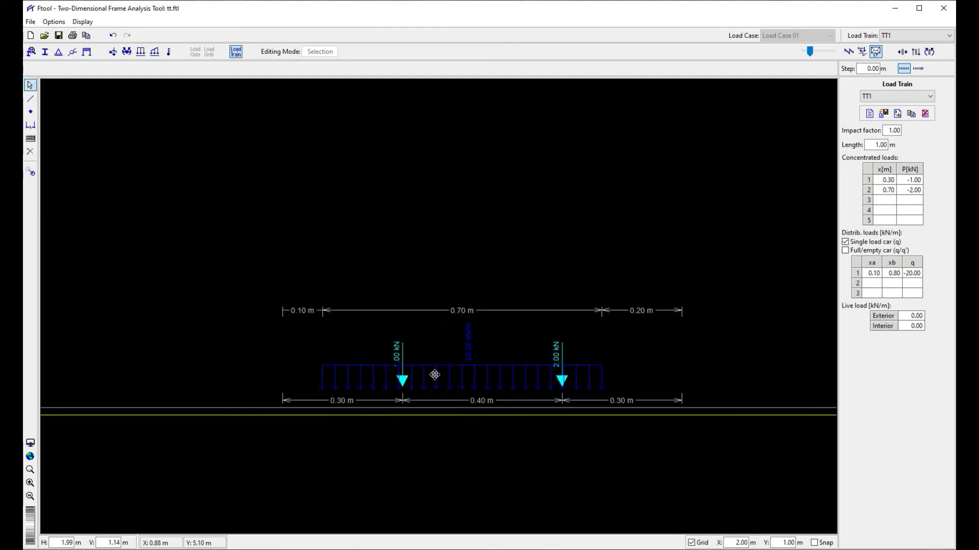
pyautogui.moveTo(434, 375); pyautogui.dragTo(433, 372)
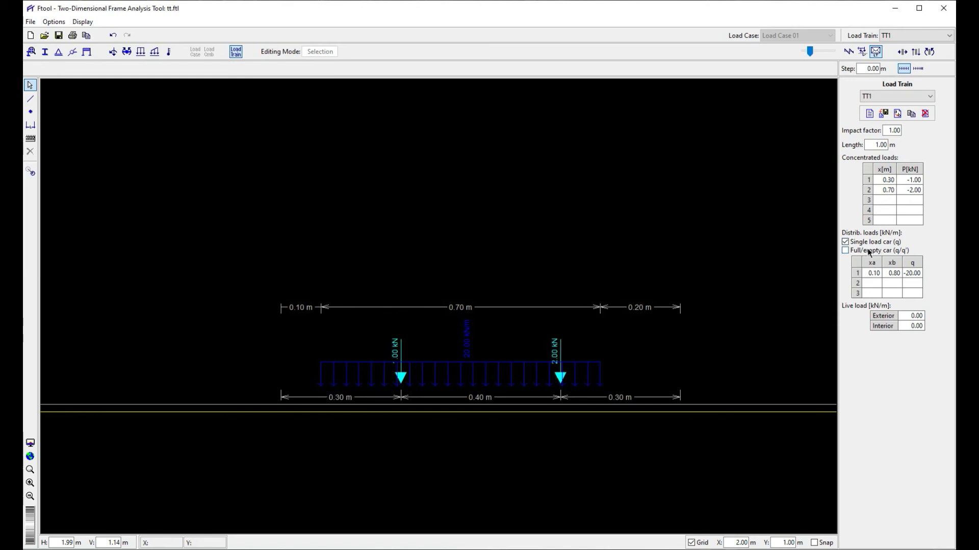
pyautogui.click(869, 251)
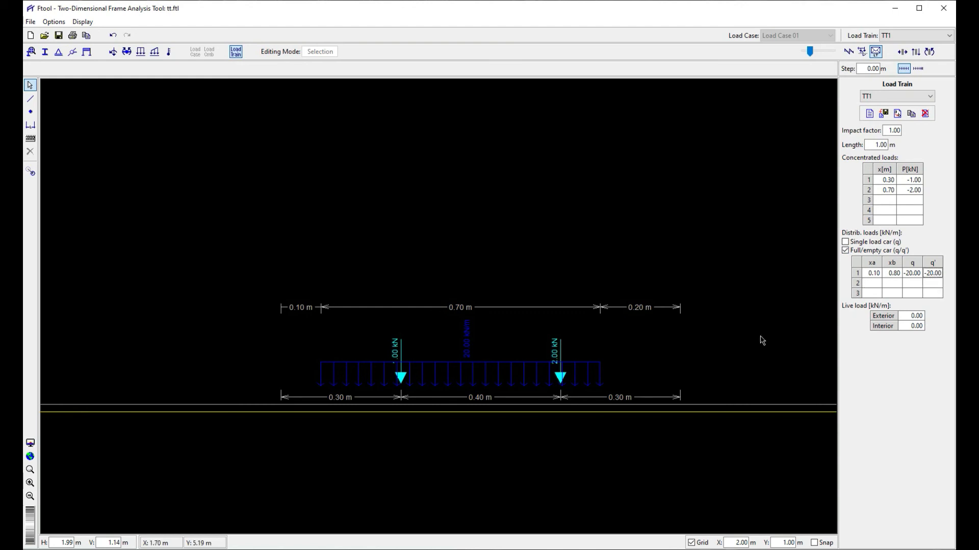
pyautogui.write('205')
pyautogui.press('Tab')
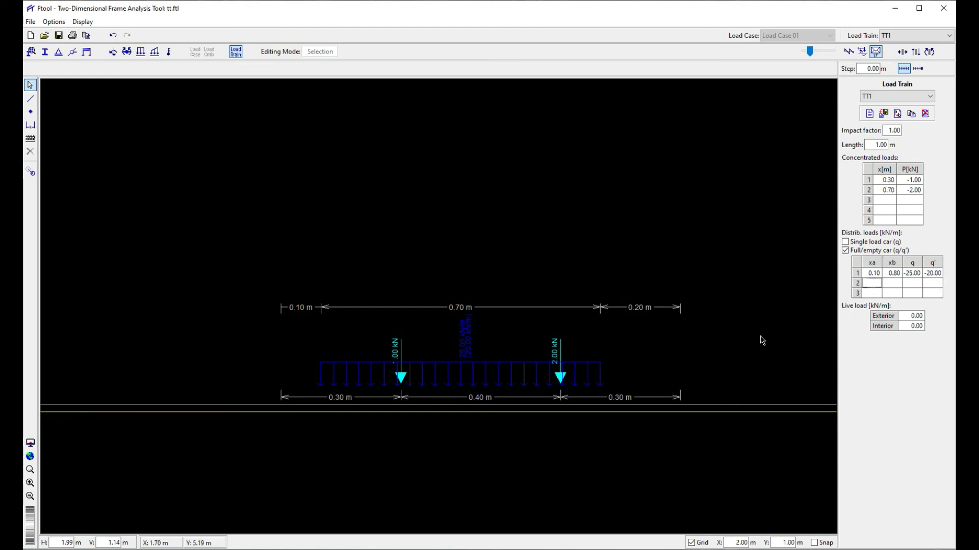
pyautogui.scroll(3, 476, 372)
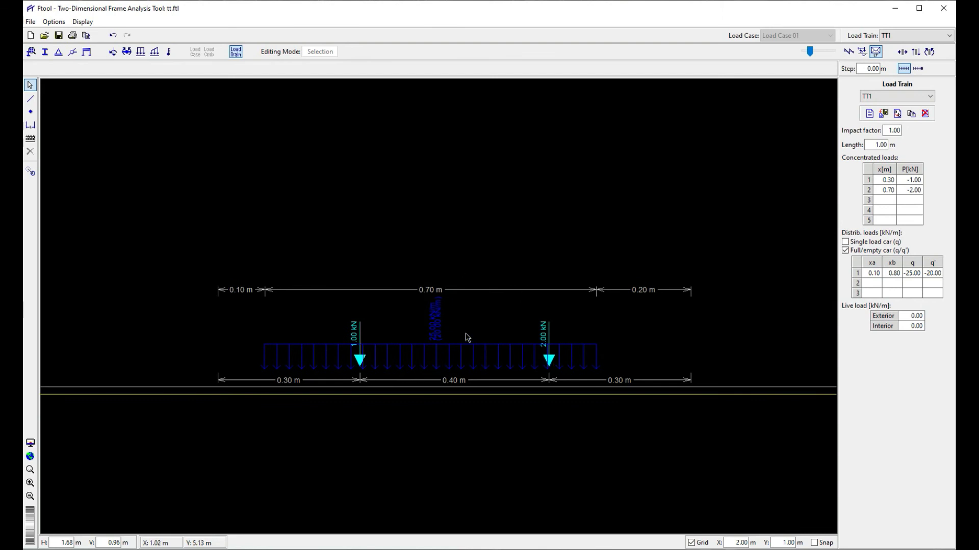
pyautogui.scroll(2, 405, 331)
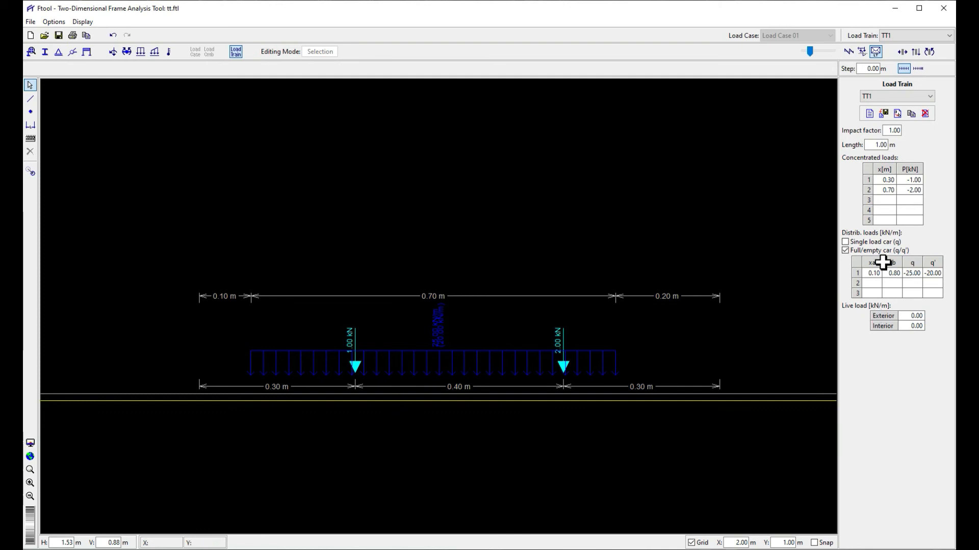
# - Switch the distributed load back to a single load car and reset q to -20 kN/m
pyautogui.click(867, 243)
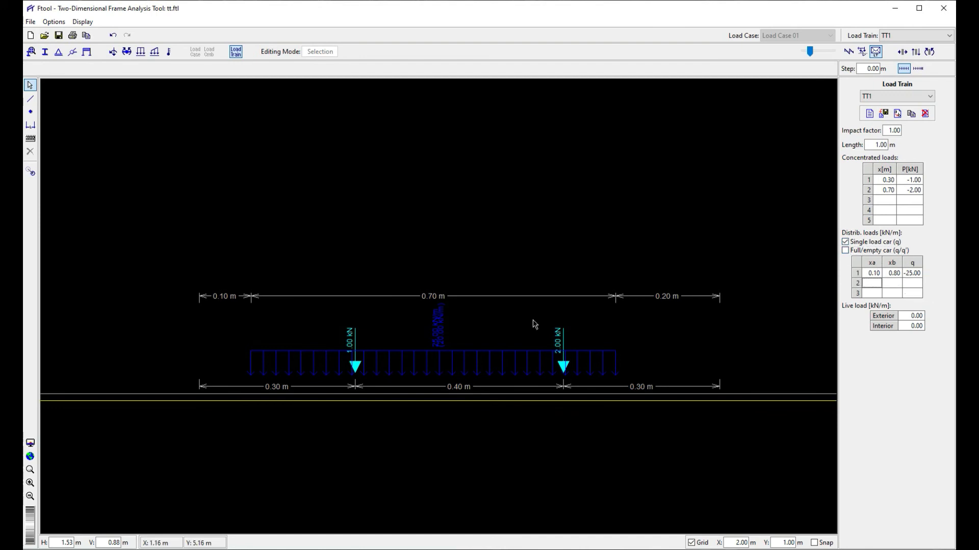
pyautogui.scroll(-3, 531, 323)
pyautogui.press('Return')
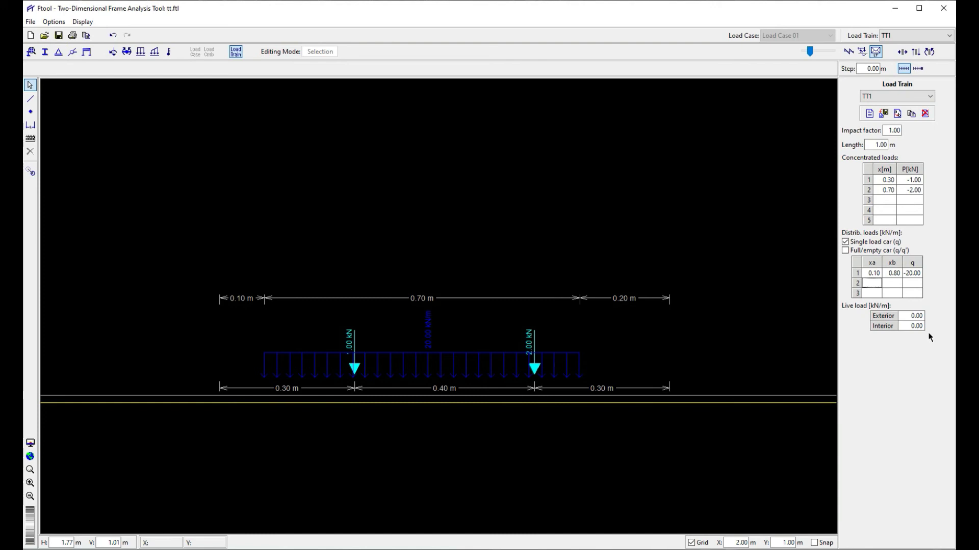
# - Try an interior live load of -10 kN/m on TT1 and reset it to 0
pyautogui.scroll(-5, 608, 332)
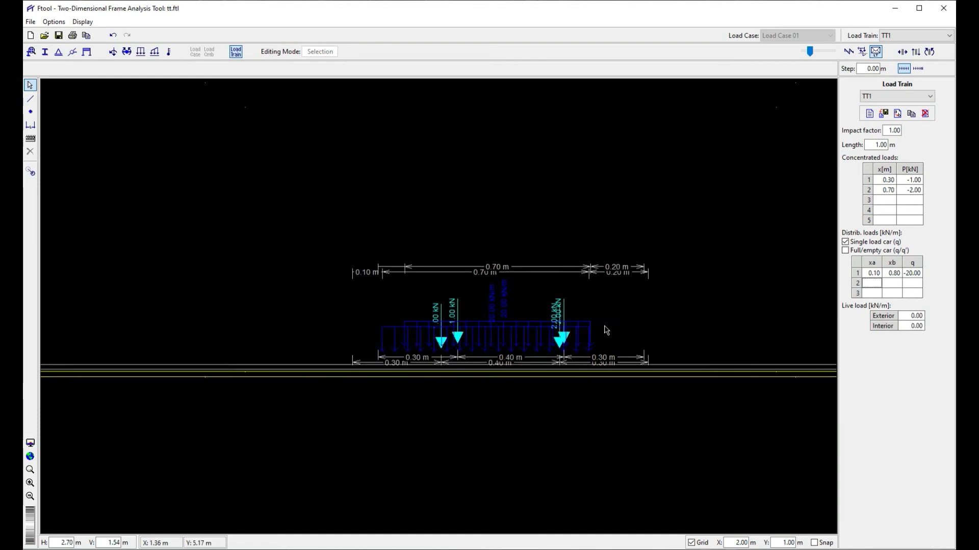
pyautogui.scroll(5, 482, 324)
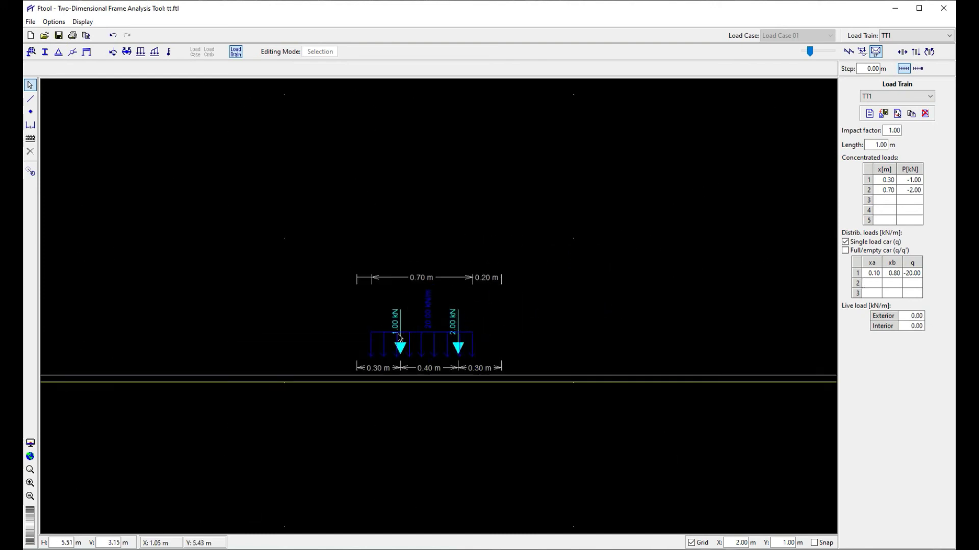
pyautogui.click(910, 318)
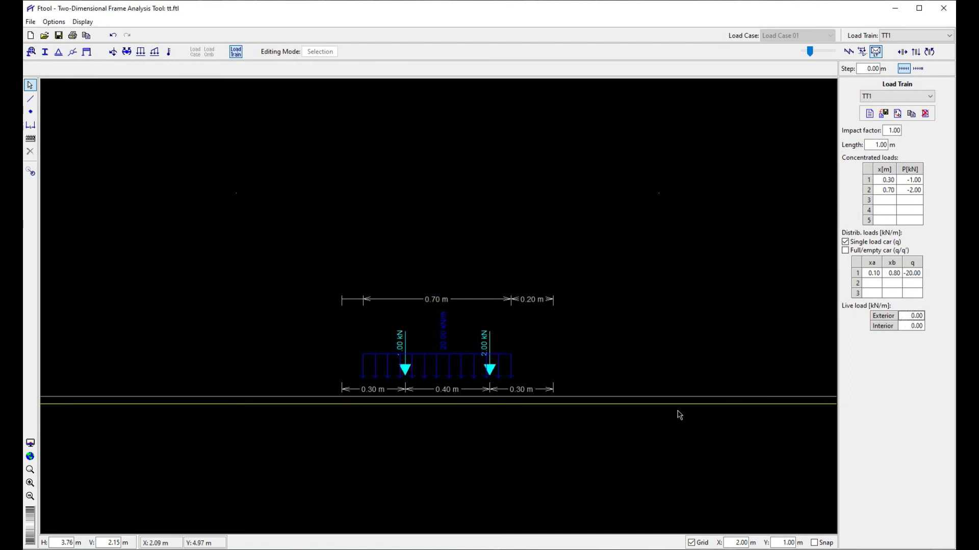
pyautogui.click(912, 326)
pyautogui.write('-10')
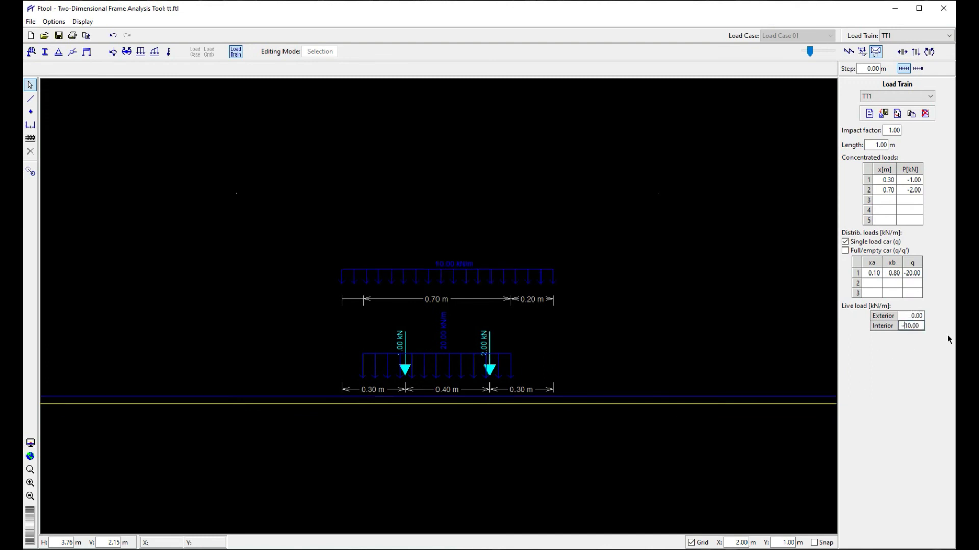
pyautogui.click(912, 326)
pyautogui.write('0')
pyautogui.press('Return')
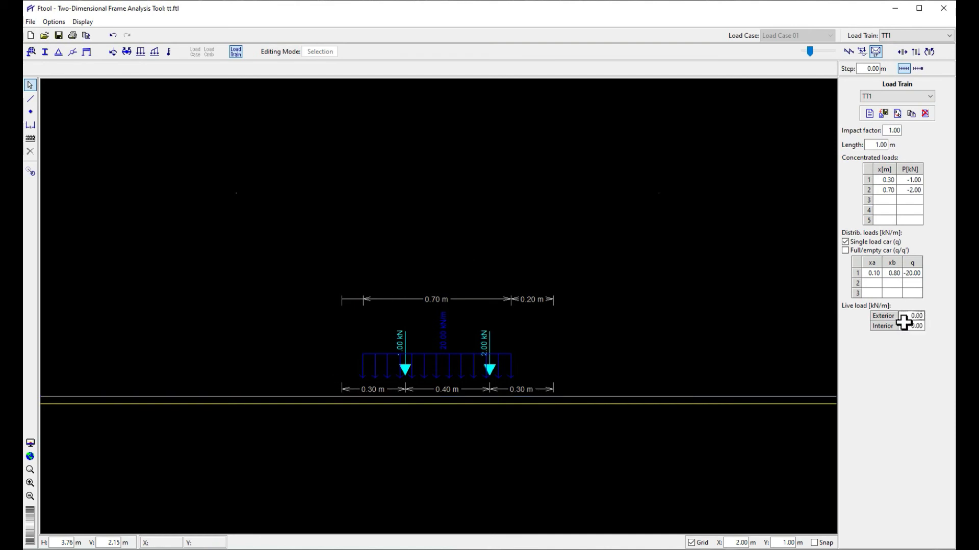
# - Set TT1's exterior live load to -20 kN/m
pyautogui.scroll(1, 574, 316)
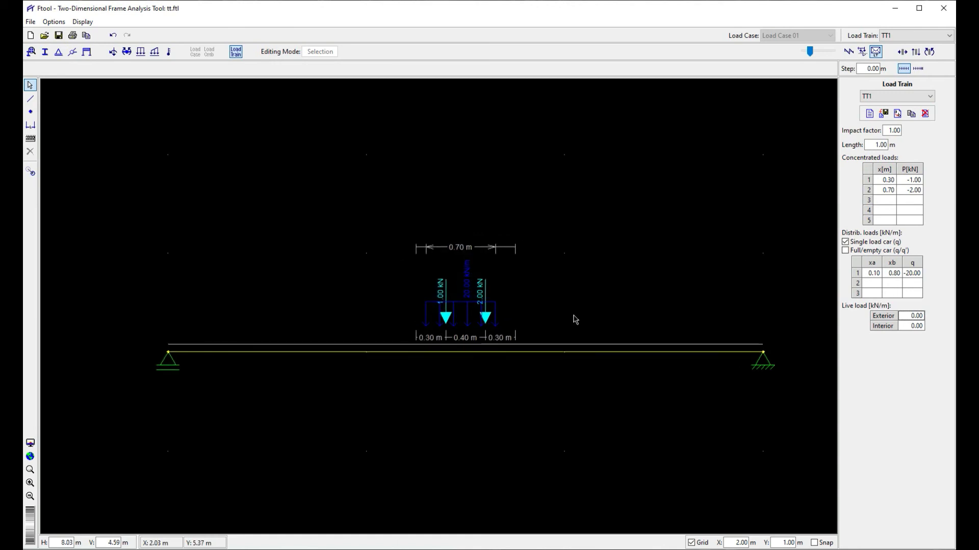
pyautogui.write('-20')
pyautogui.press('Return')
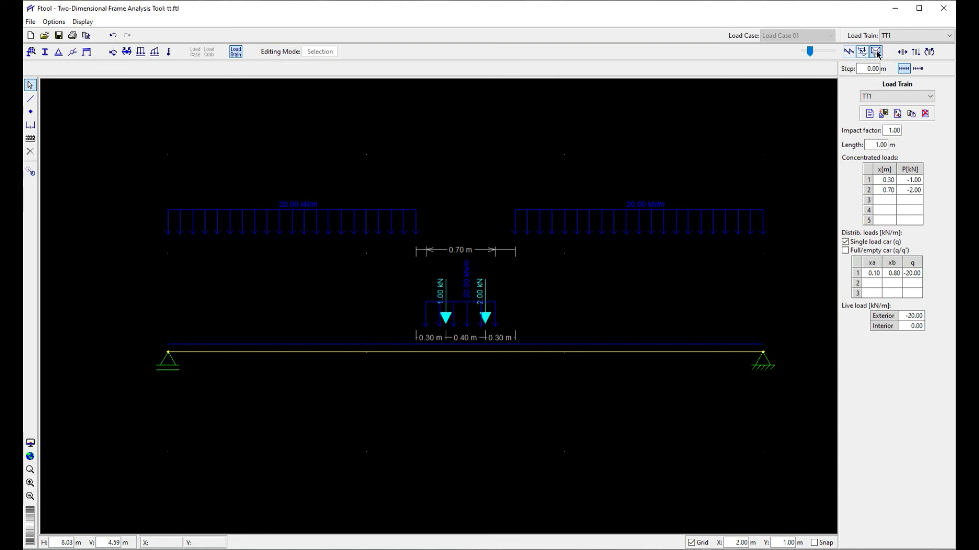
# - Display the beam's axial force envelope for load train TT1
pyautogui.click(849, 52)
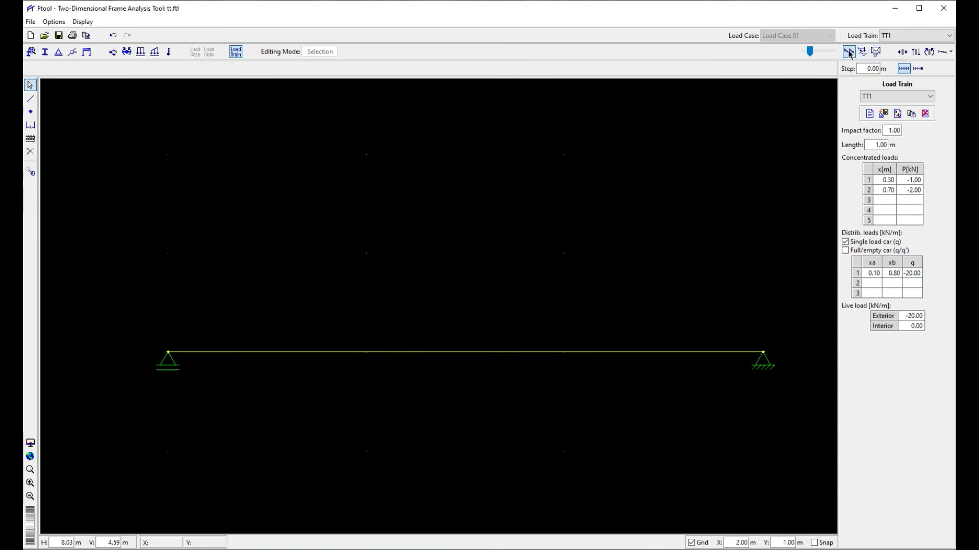
pyautogui.click(877, 52)
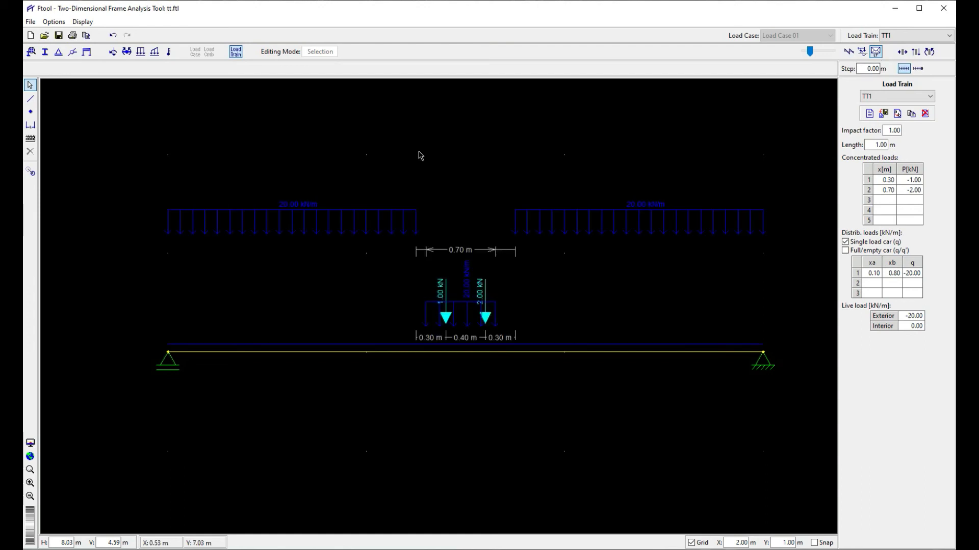
pyautogui.click(904, 52)
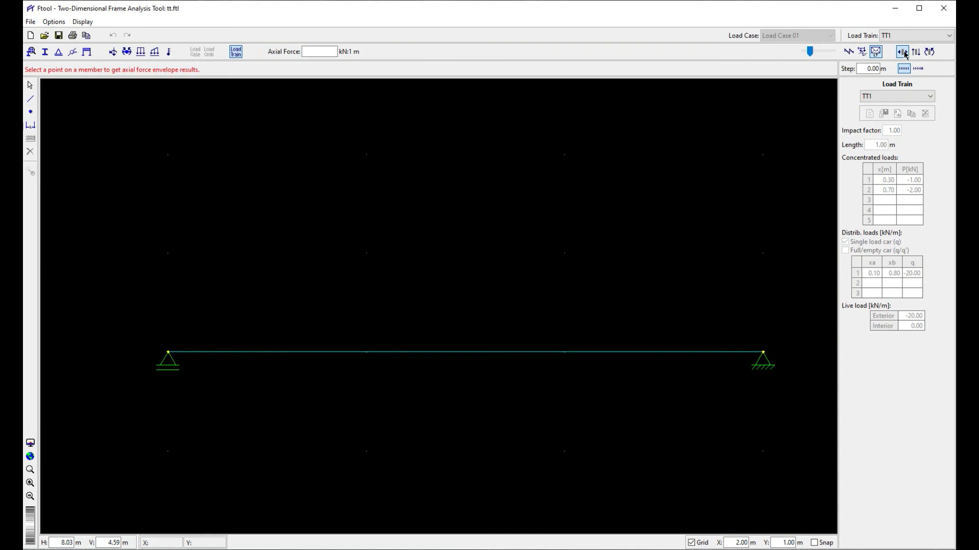
pyautogui.scroll(-1, 535, 295)
pyautogui.scroll(2, 580, 310)
pyautogui.scroll(-3, 580, 310)
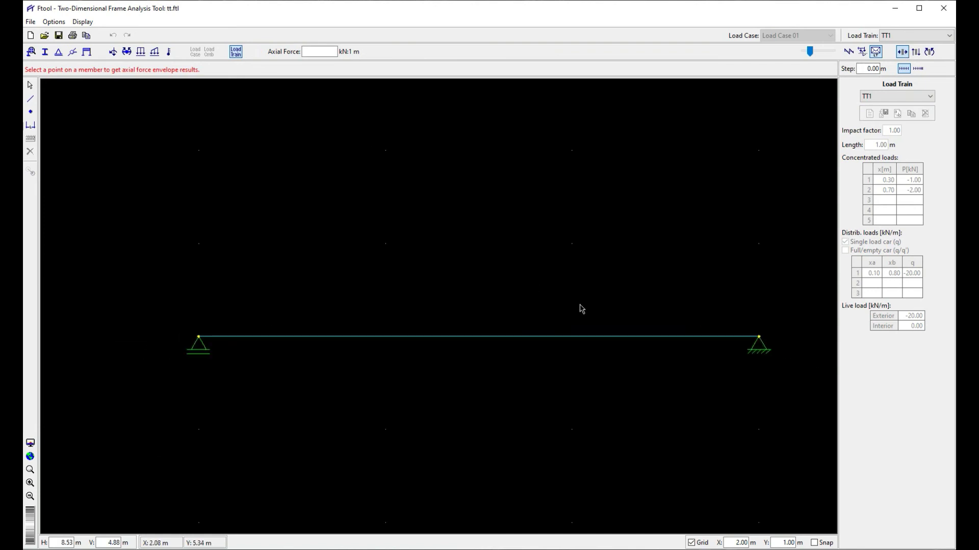
# - Display the beam's shear force envelope and query its values at two points along the span
pyautogui.click(916, 52)
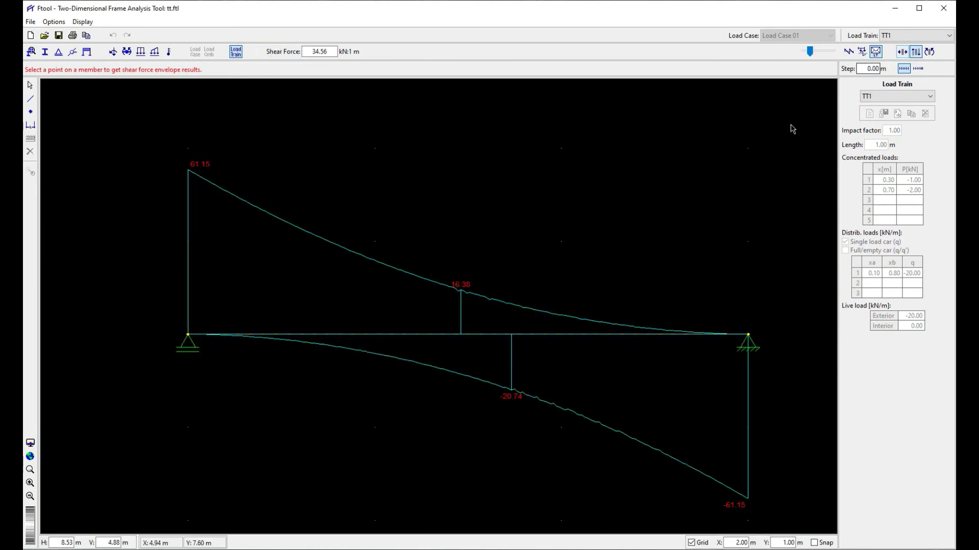
pyautogui.scroll(-2, 561, 273)
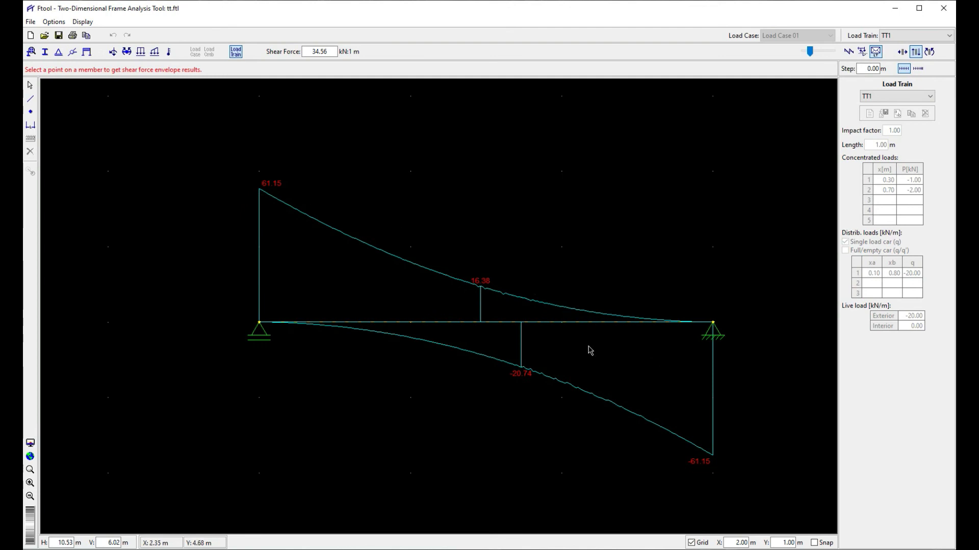
pyautogui.scroll(6, 582, 374)
pyautogui.scroll(3, 537, 403)
pyautogui.scroll(-12, 417, 354)
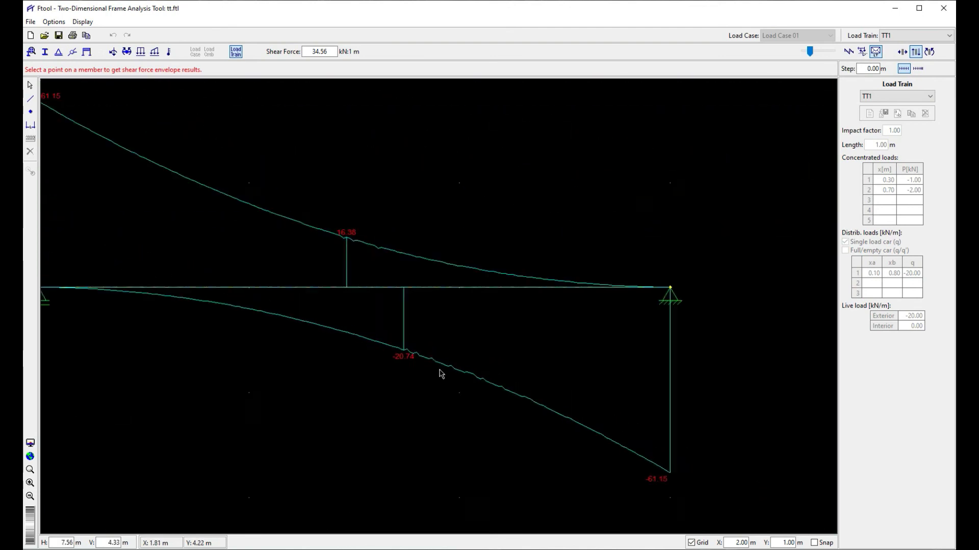
pyautogui.scroll(2, 390, 338)
pyautogui.moveTo(390, 334); pyautogui.dragTo(563, 338)
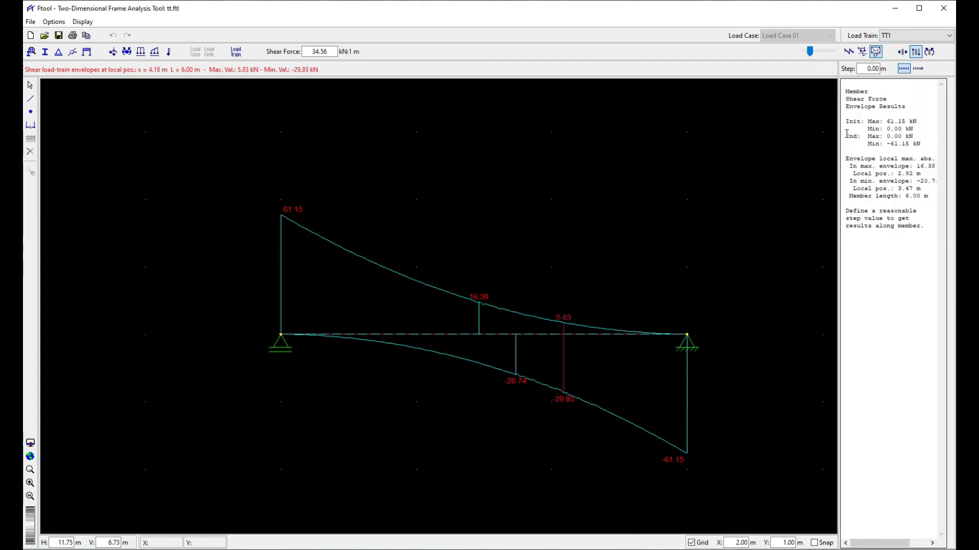
pyautogui.click(450, 340)
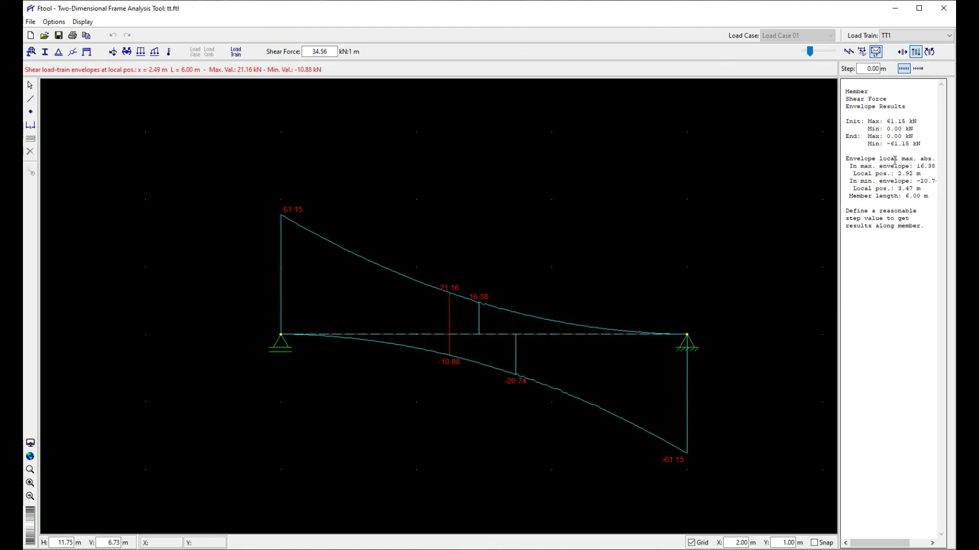
# - Query the bending moment envelope at three points along the beam and the axial force envelope near midspan
pyautogui.click(928, 52)
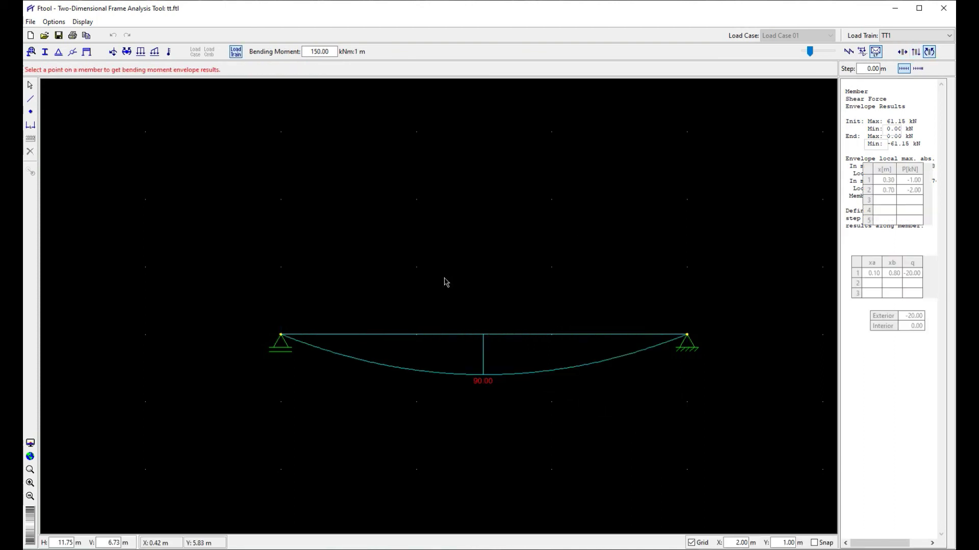
pyautogui.click(399, 340)
pyautogui.click(428, 340)
pyautogui.click(544, 340)
pyautogui.click(901, 51)
pyautogui.click(457, 339)
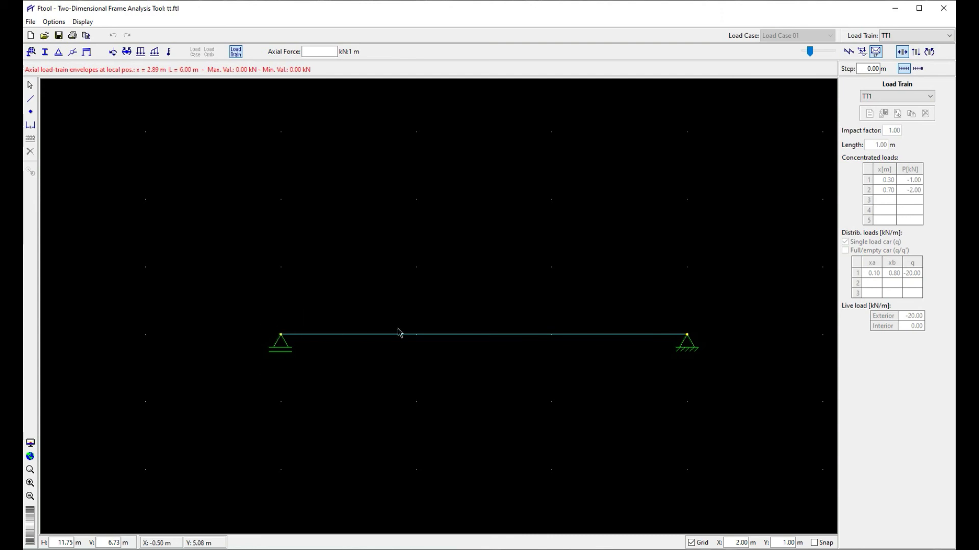
# - Display influence lines with no load train: axial force about 1.36 m along the beam, and shear force across the span to about 5.57 m
pyautogui.click(861, 53)
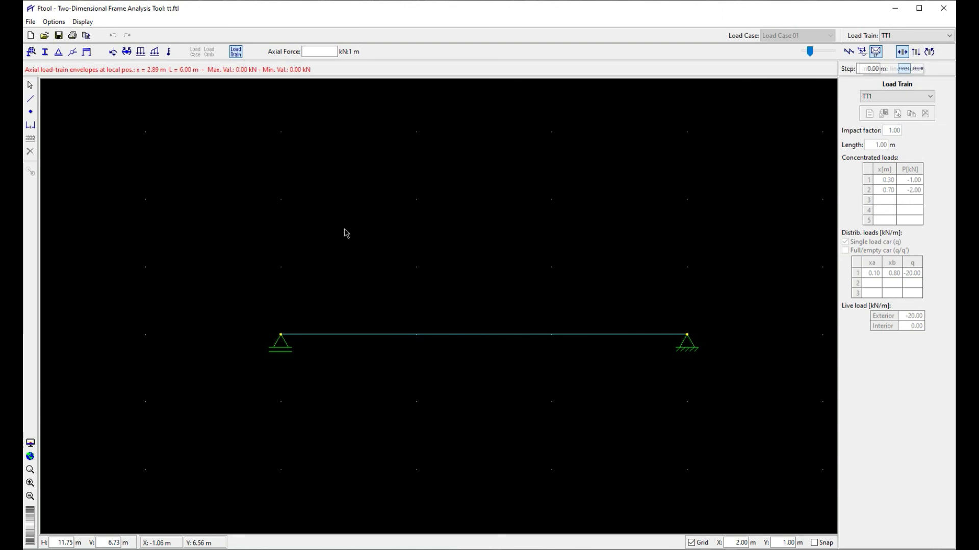
pyautogui.click(861, 52)
pyautogui.click(437, 218)
pyautogui.click(893, 38)
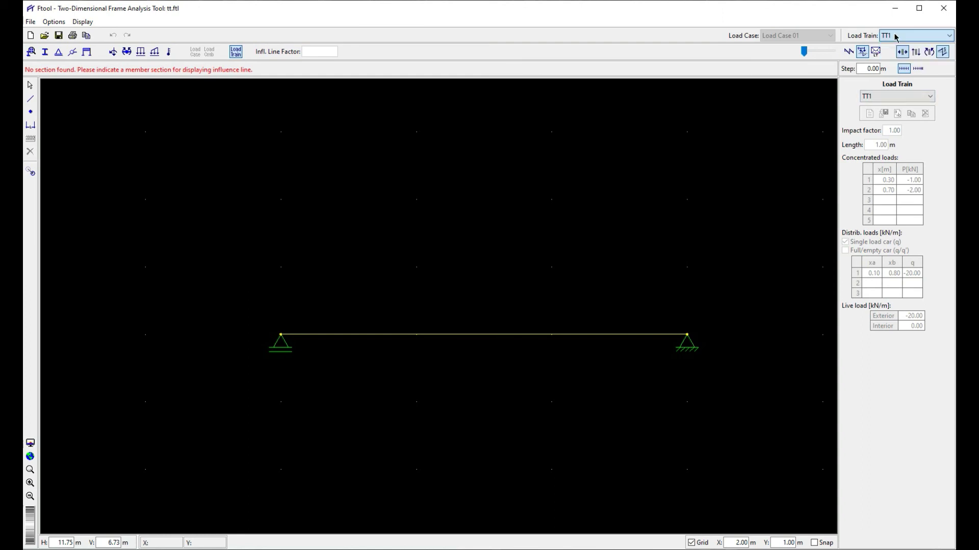
pyautogui.click(892, 44)
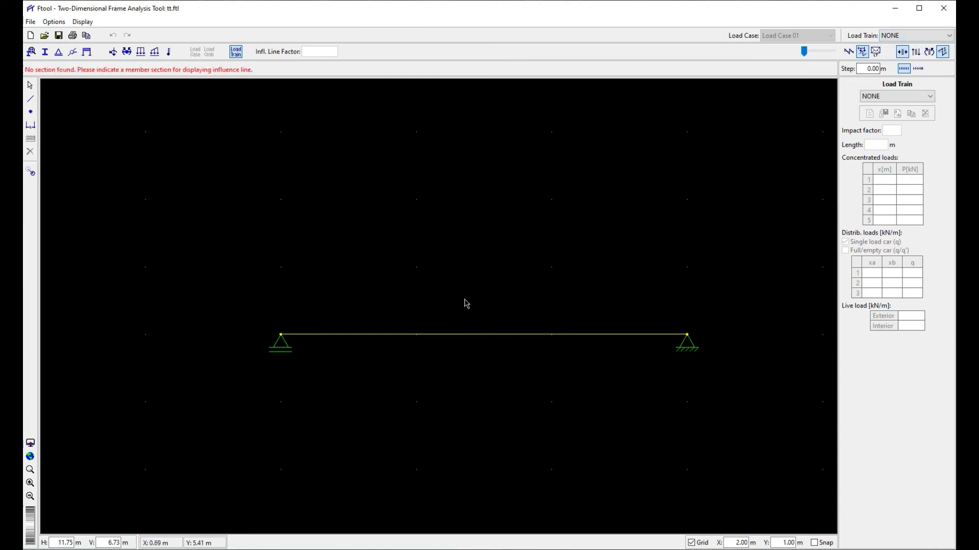
pyautogui.moveTo(404, 334); pyautogui.dragTo(374, 335)
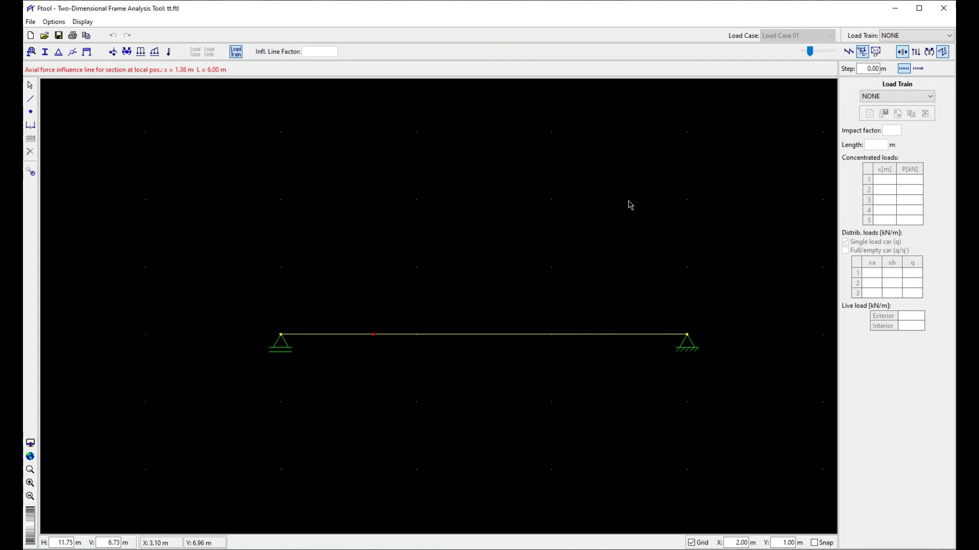
pyautogui.click(929, 53)
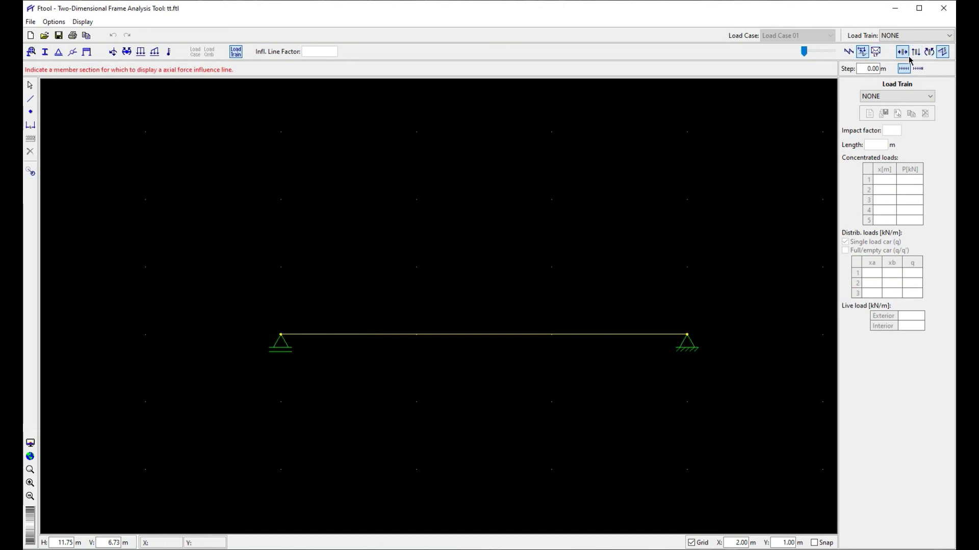
pyautogui.moveTo(330, 342); pyautogui.dragTo(666, 341)
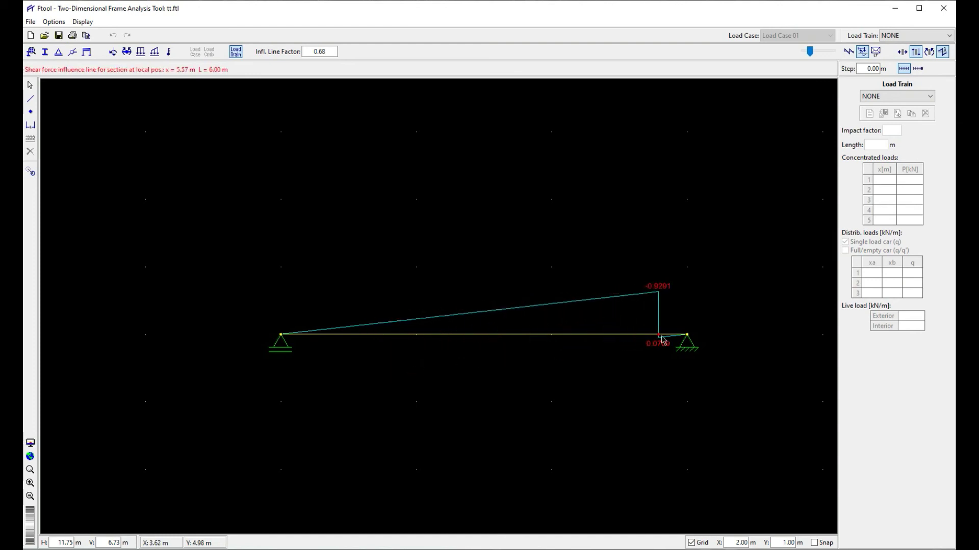
# - Examine the shear influence line with load train TT1's critical positions near midspan, and query the shear envelope along the beam
pyautogui.click(912, 38)
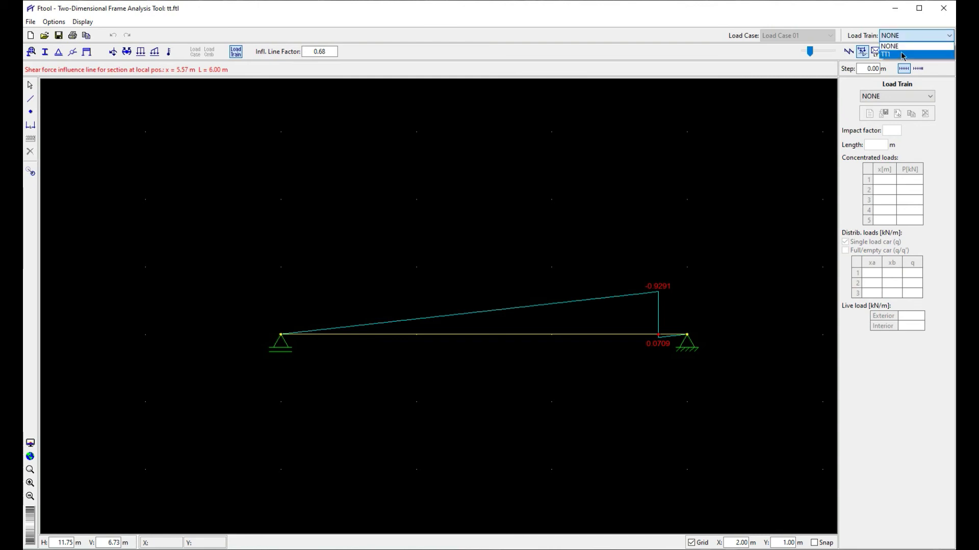
pyautogui.click(897, 55)
pyautogui.click(420, 335)
pyautogui.moveTo(400, 336); pyautogui.dragTo(463, 337)
pyautogui.click(876, 52)
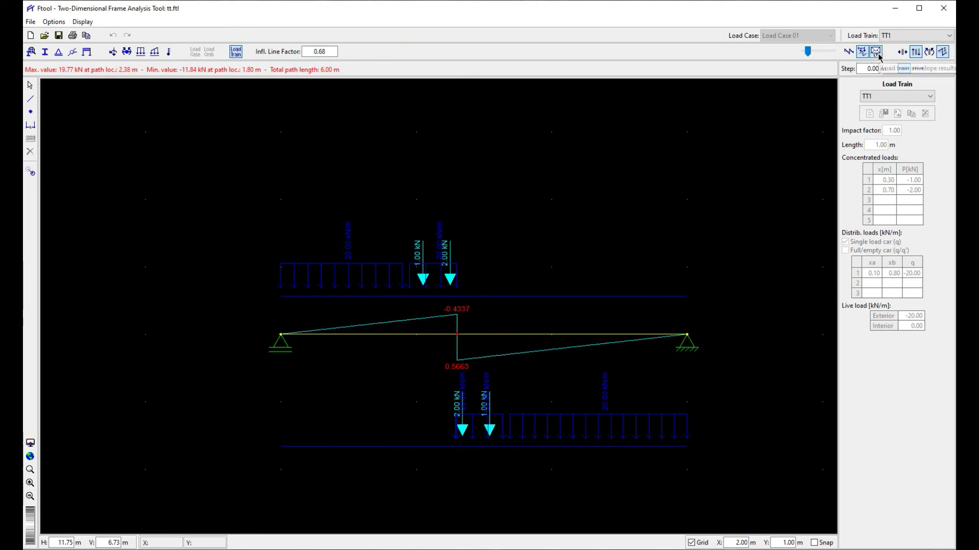
pyautogui.moveTo(401, 338); pyautogui.dragTo(566, 335)
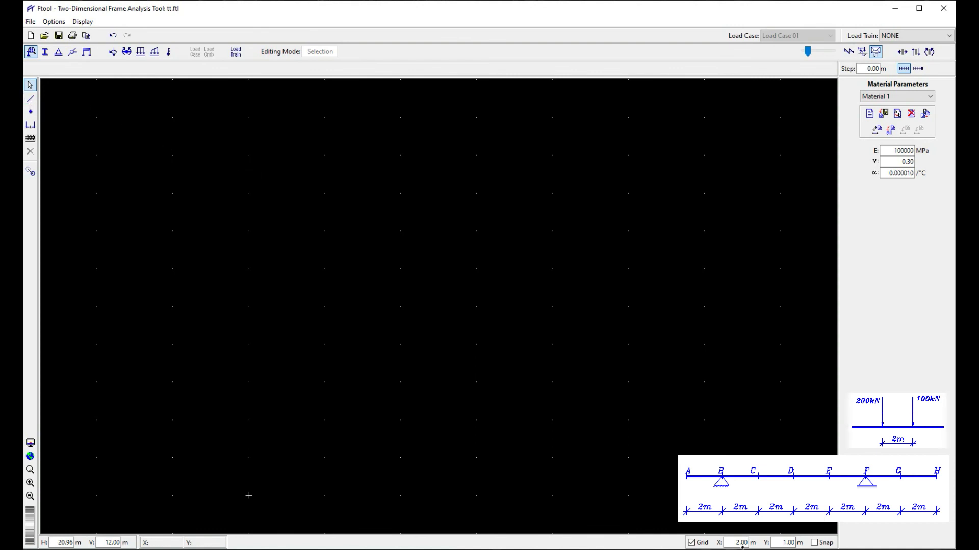
# - Draw a horizontal beam of seven consecutive 2 m members at Y = 6.00 m, using the 2 m grid spacing
pyautogui.doubleClick(740, 543)
pyautogui.click(731, 542)
pyautogui.click(30, 101)
pyautogui.click(96, 268)
pyautogui.click(173, 268)
pyautogui.click(173, 268)
pyautogui.click(324, 268)
pyautogui.click(249, 268)
pyautogui.click(324, 268)
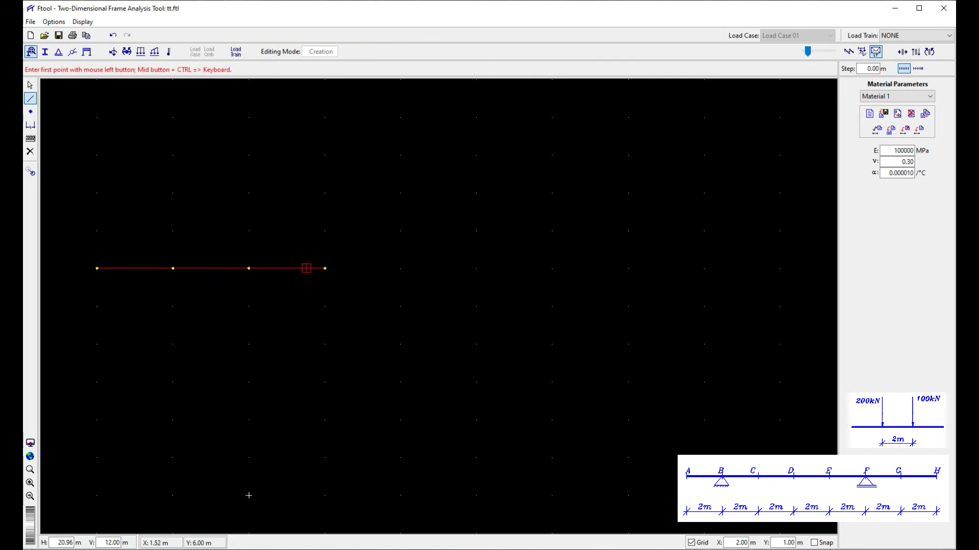
pyautogui.click(324, 268)
pyautogui.click(400, 268)
pyautogui.click(400, 269)
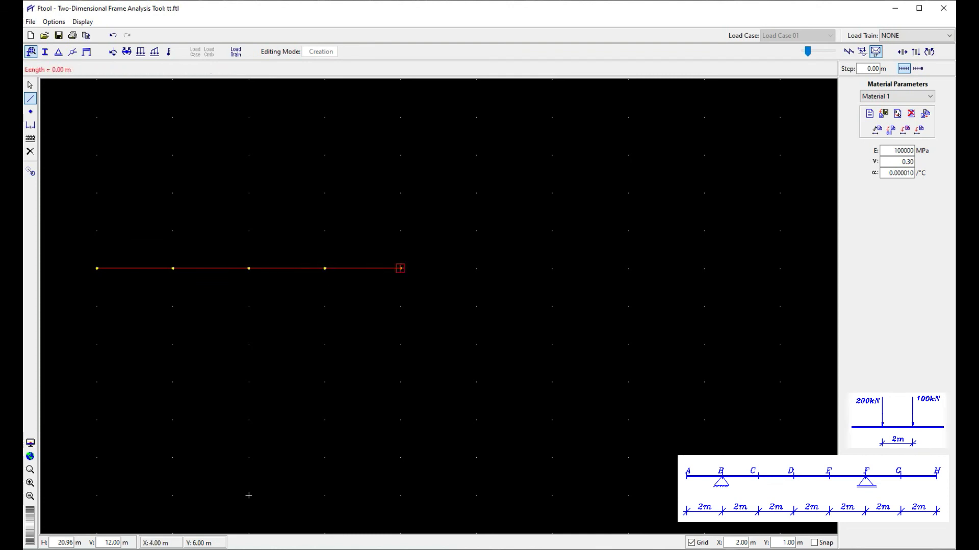
pyautogui.click(476, 268)
pyautogui.click(476, 268)
pyautogui.click(552, 268)
pyautogui.click(552, 268)
pyautogui.click(628, 268)
# - Assign Material 1 and the section Seção 1 to all seven beam members
pyautogui.click(30, 85)
pyautogui.moveTo(69, 221); pyautogui.dragTo(743, 355)
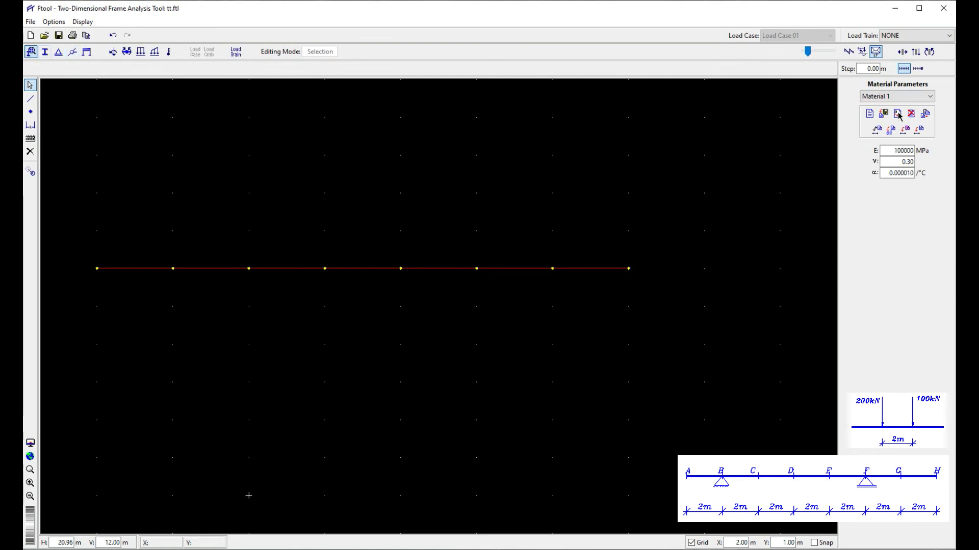
pyautogui.click(877, 130)
pyautogui.click(308, 119)
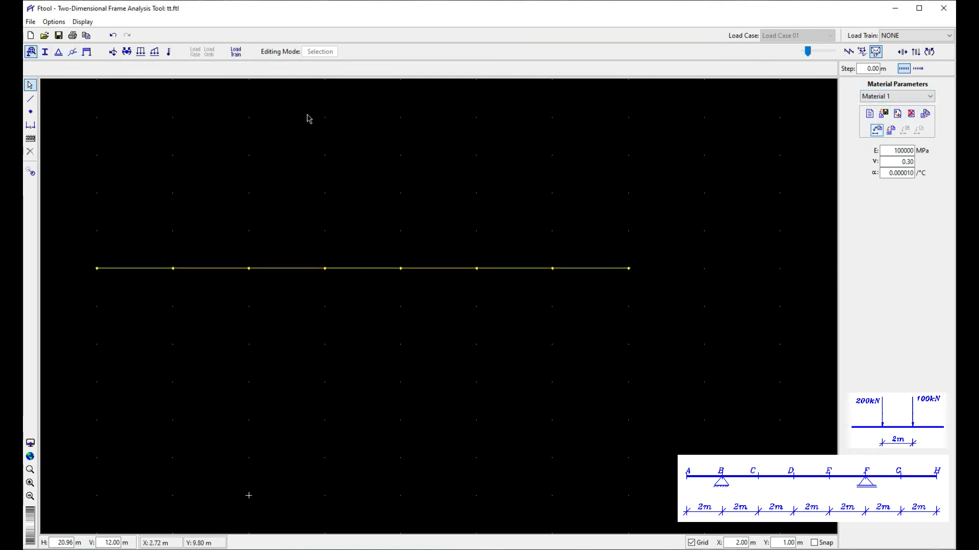
pyautogui.click(45, 52)
pyautogui.moveTo(72, 174)
pyautogui.mouseDown()
pyautogui.moveTo(658, 361)
pyautogui.moveTo(751, 373)
pyautogui.mouseUp()
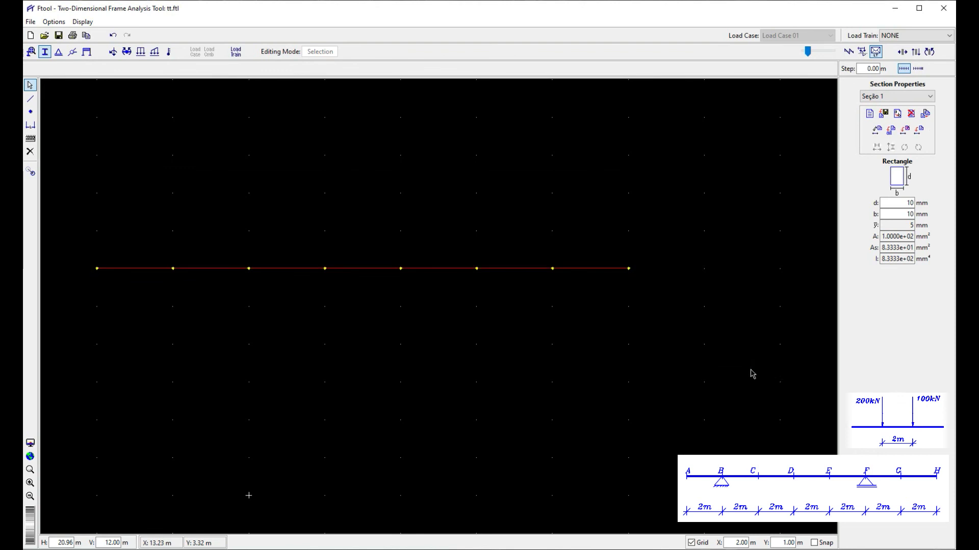
pyautogui.click(877, 130)
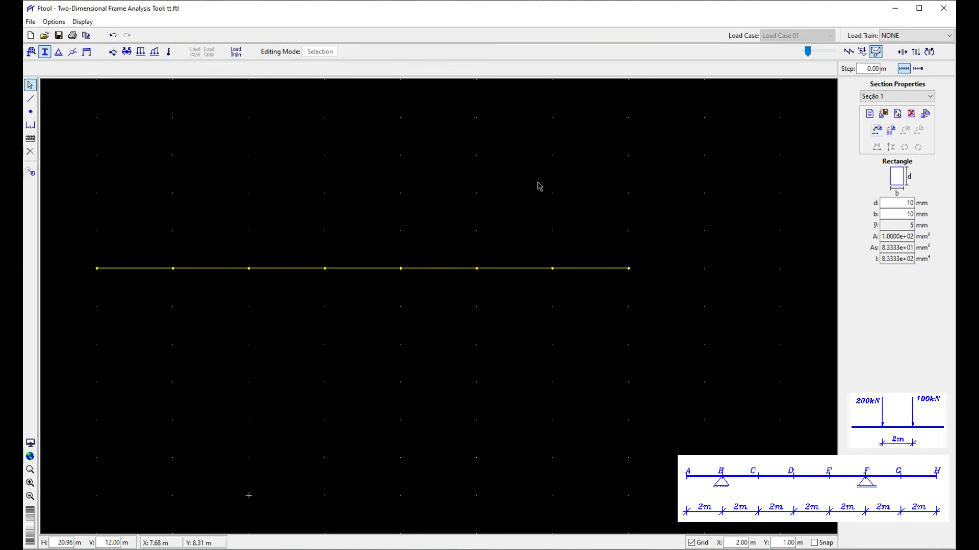
# - Add a pinned support at node B and a roller support free in X and fixed in Y at node F
pyautogui.click(58, 52)
pyautogui.moveTo(150, 247); pyautogui.dragTo(223, 314)
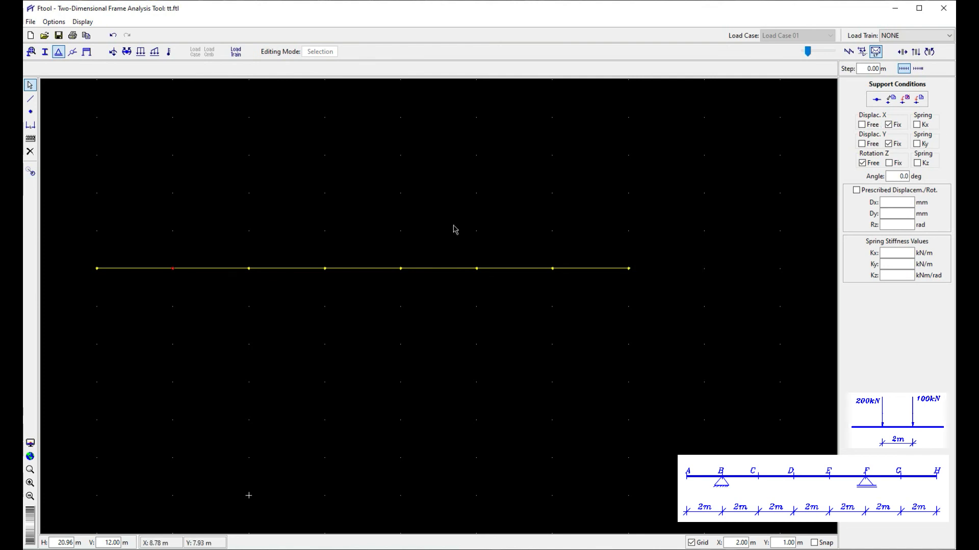
pyautogui.click(891, 99)
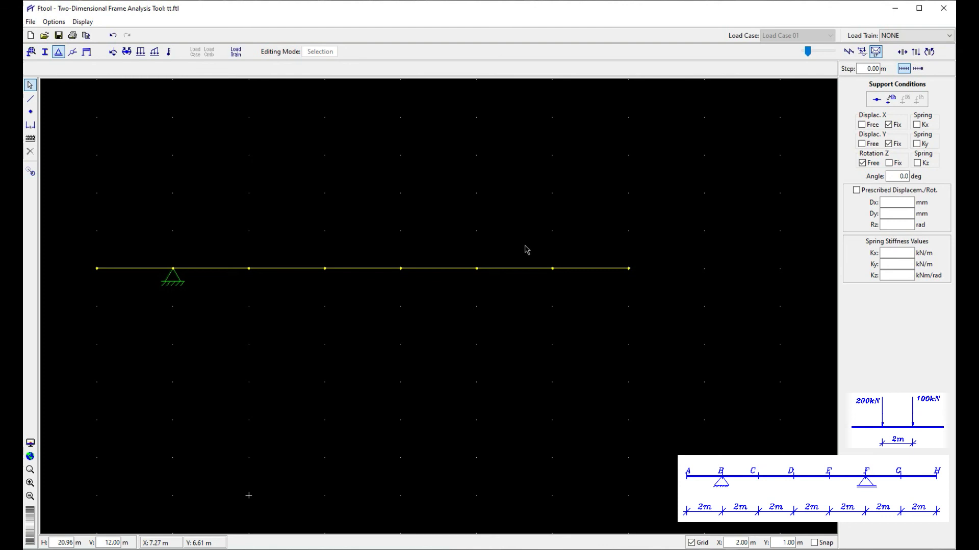
pyautogui.moveTo(462, 248); pyautogui.dragTo(510, 309)
pyautogui.click(870, 125)
pyautogui.click(909, 100)
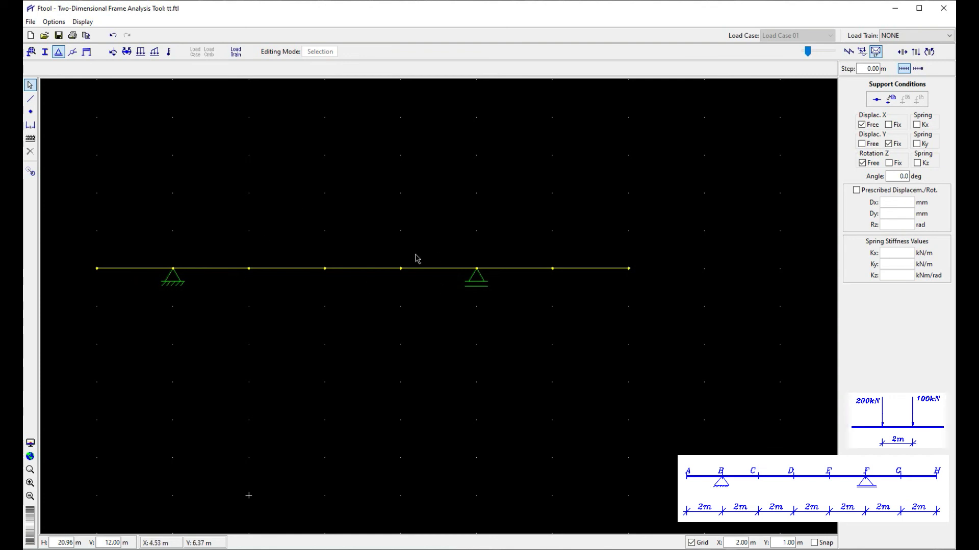
# - Create a load train named TremTipo1 with a length of 2 m
pyautogui.moveTo(158, 197); pyautogui.dragTo(221, 211)
pyautogui.click(236, 52)
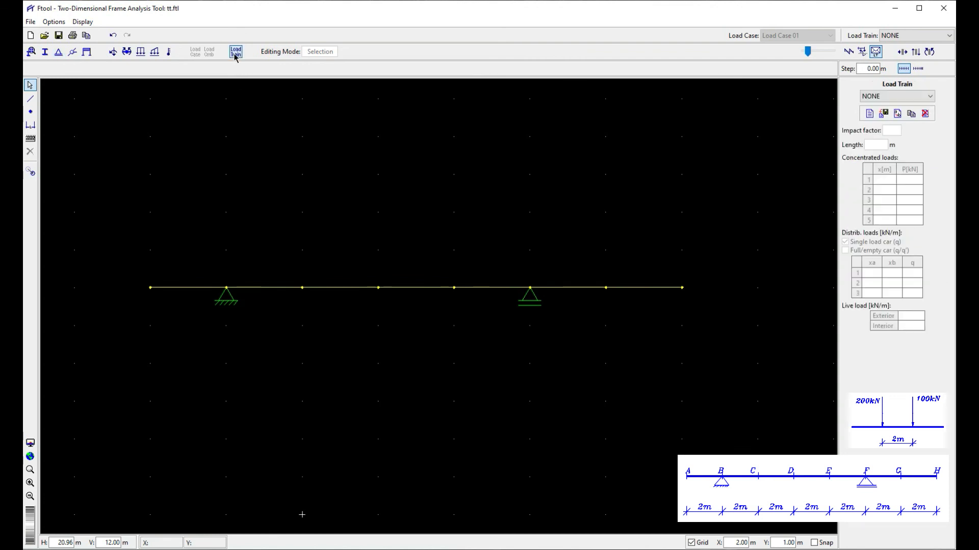
pyautogui.click(869, 113)
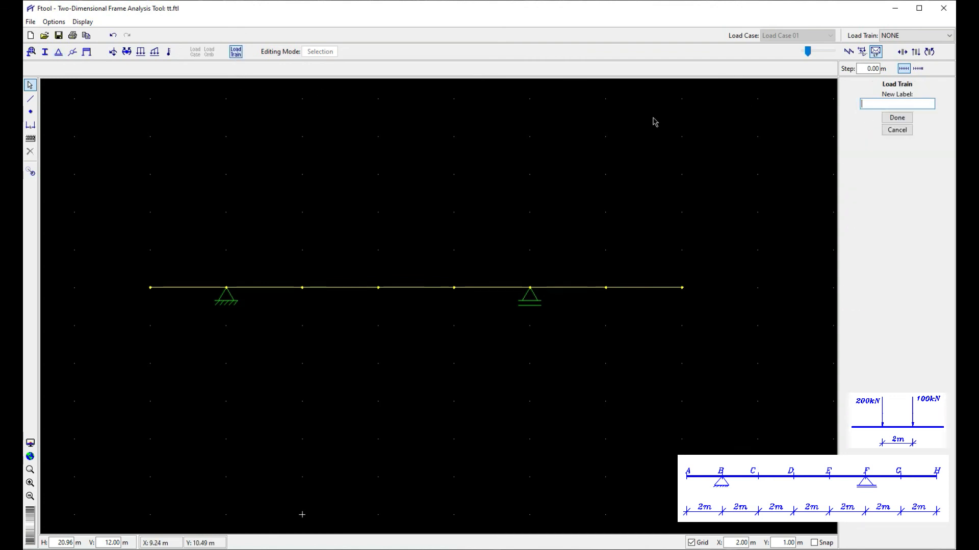
pyautogui.write('Tre')
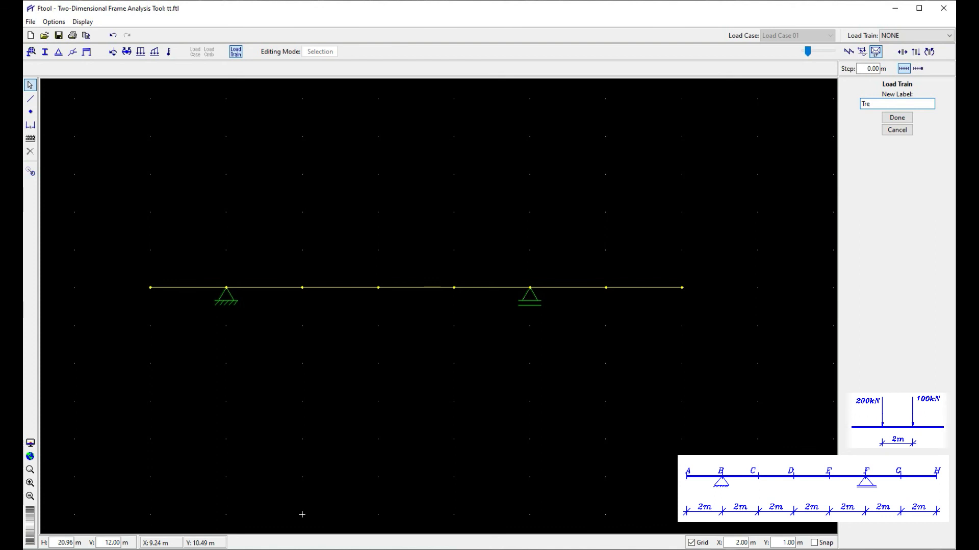
pyautogui.write('mTipo1')
pyautogui.click(897, 118)
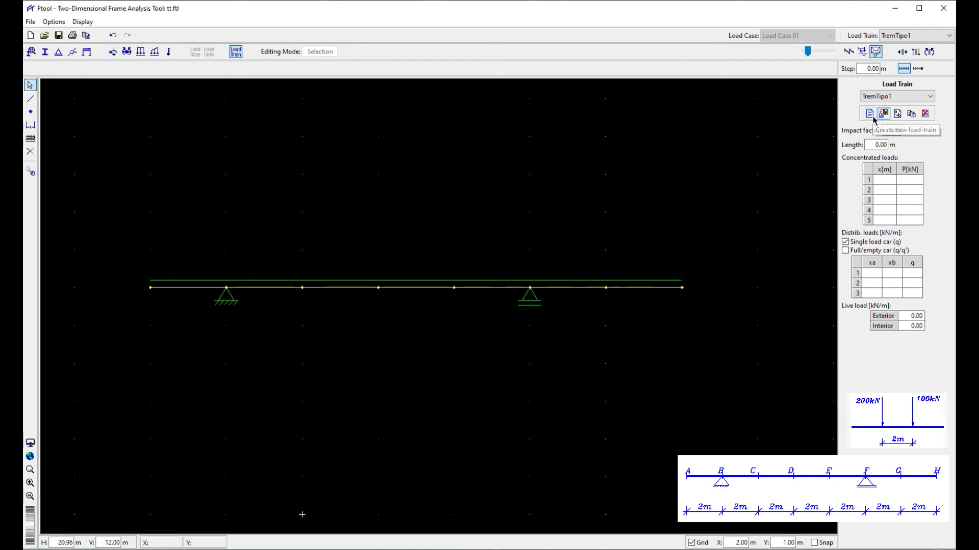
pyautogui.click(893, 131)
pyautogui.click(871, 145)
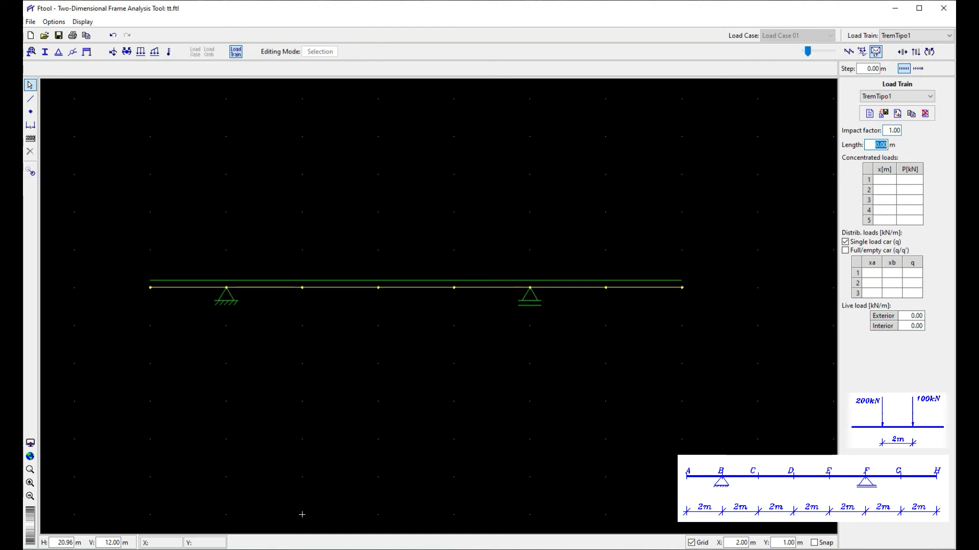
pyautogui.write('2')
# - Give TremTipo1 concentrated loads of -200 kN at x = 0 m and -100 kN at x = 2 m
pyautogui.click(889, 185)
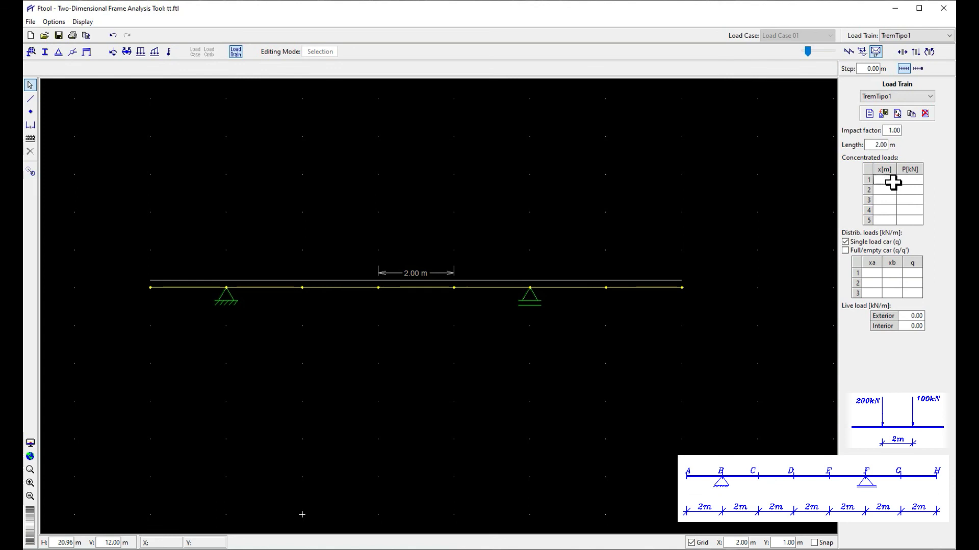
pyautogui.click(915, 182)
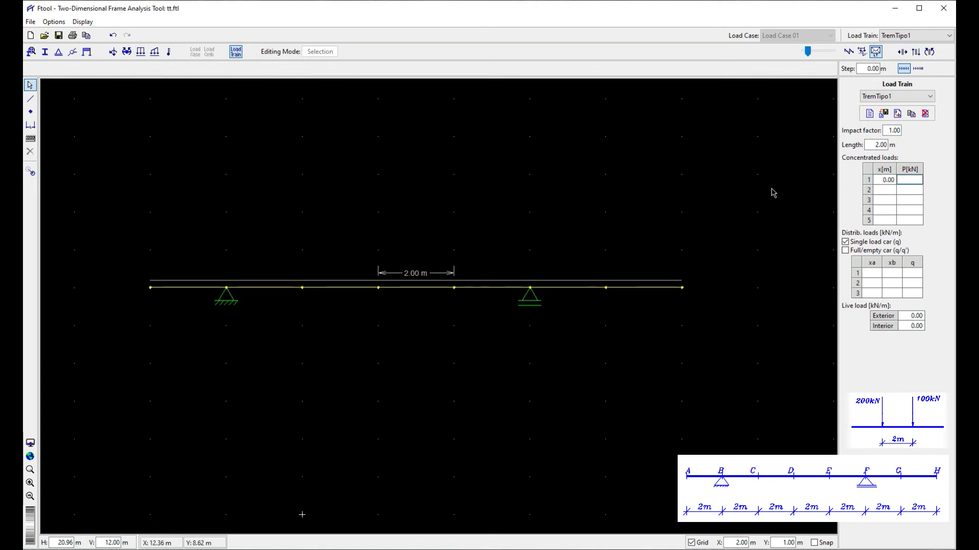
pyautogui.write('-200')
pyautogui.press('Tab')
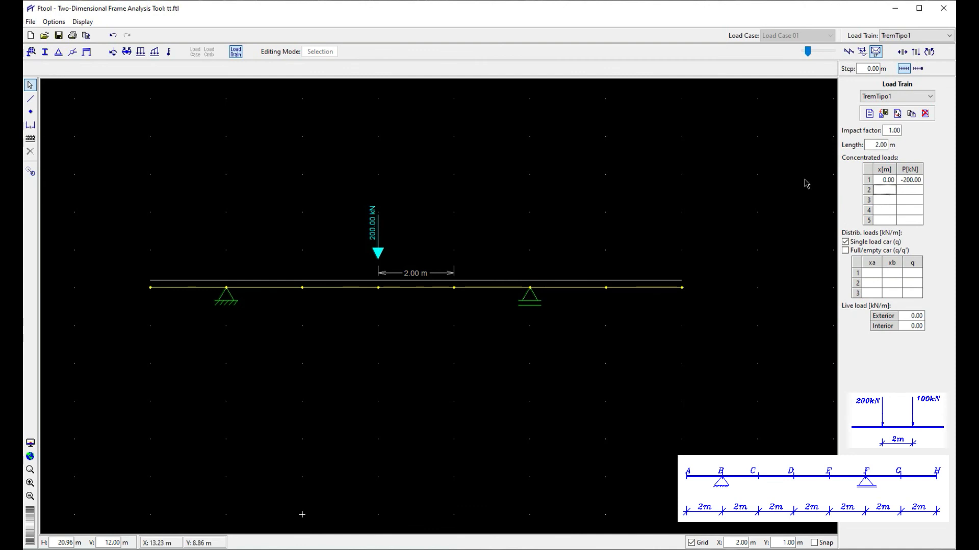
pyautogui.write('2')
pyautogui.press('Tab')
pyautogui.click(910, 190)
pyautogui.write('-100')
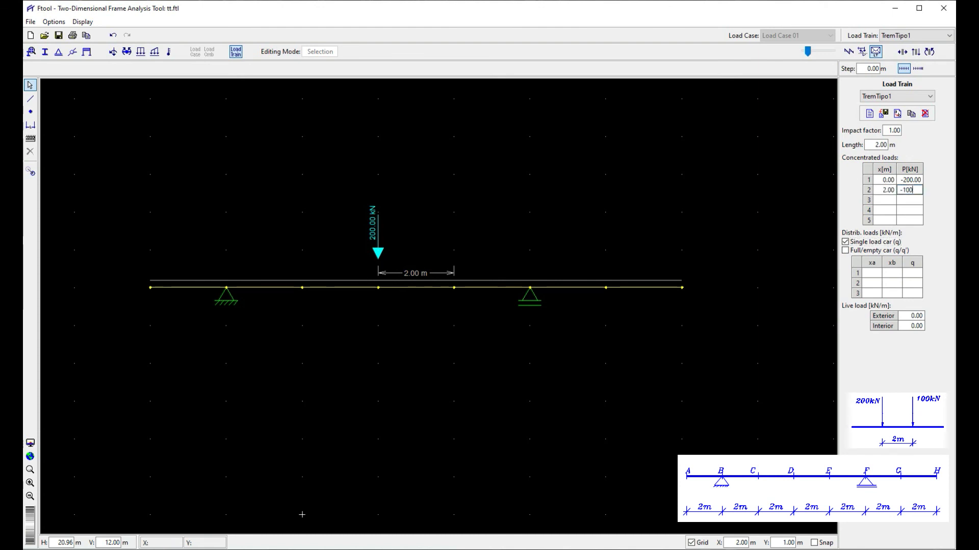
pyautogui.press('Return')
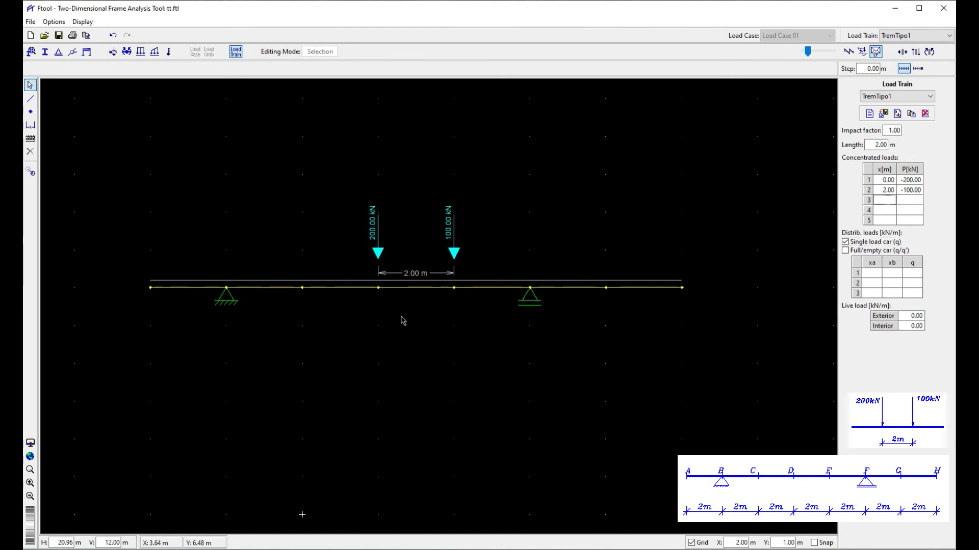
# - Save the model as Problema 4 in the Curso FTOOL folder on the desktop
pyautogui.scroll(-1, 463, 313)
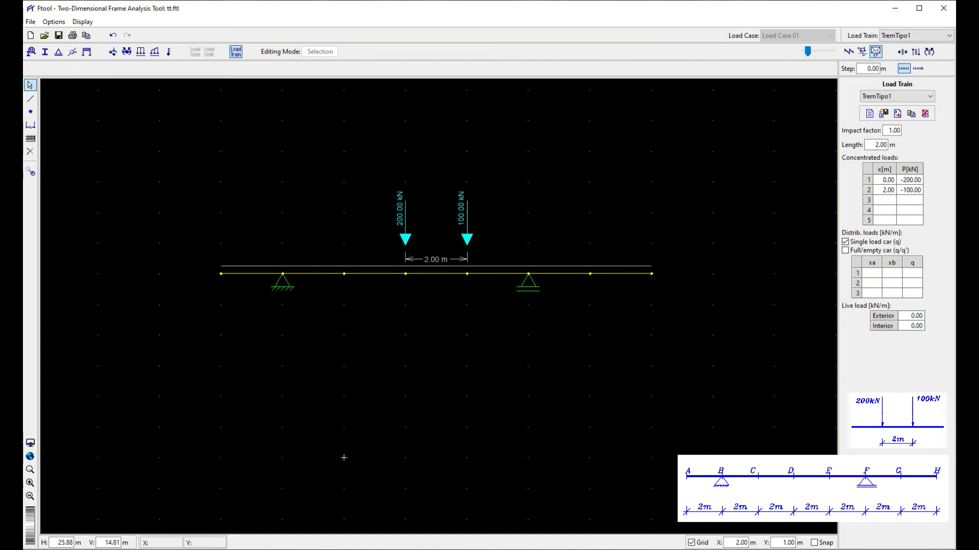
pyautogui.scroll(3, 644, 356)
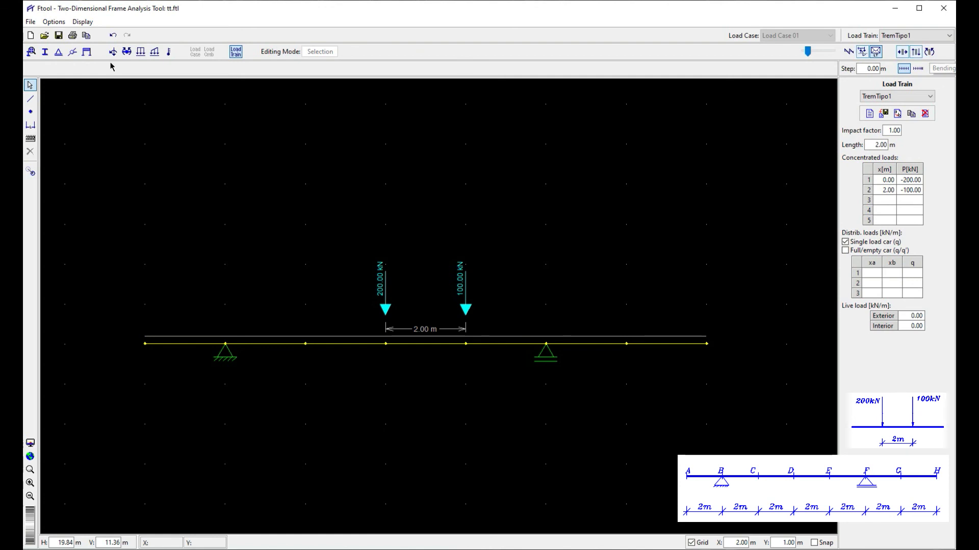
pyautogui.click(31, 22)
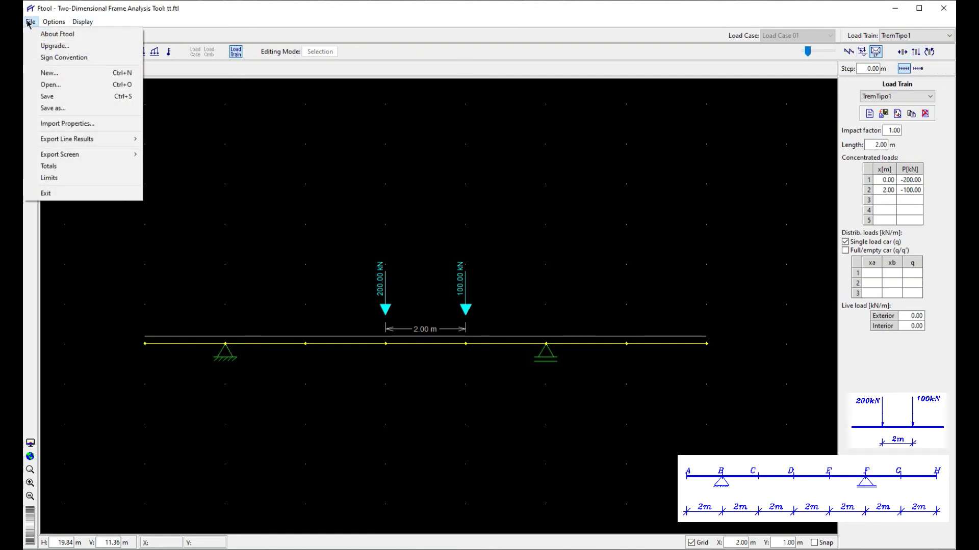
pyautogui.click(68, 107)
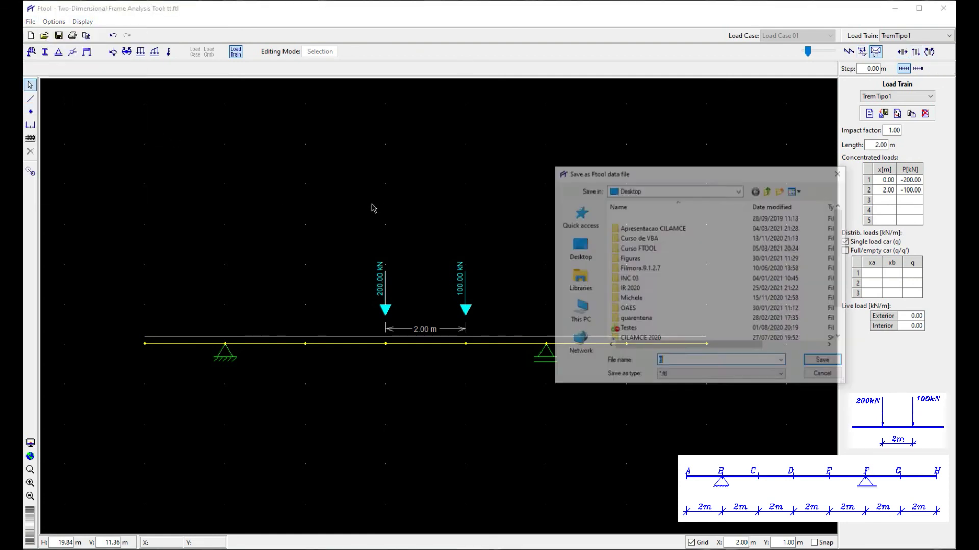
pyautogui.doubleClick(636, 248)
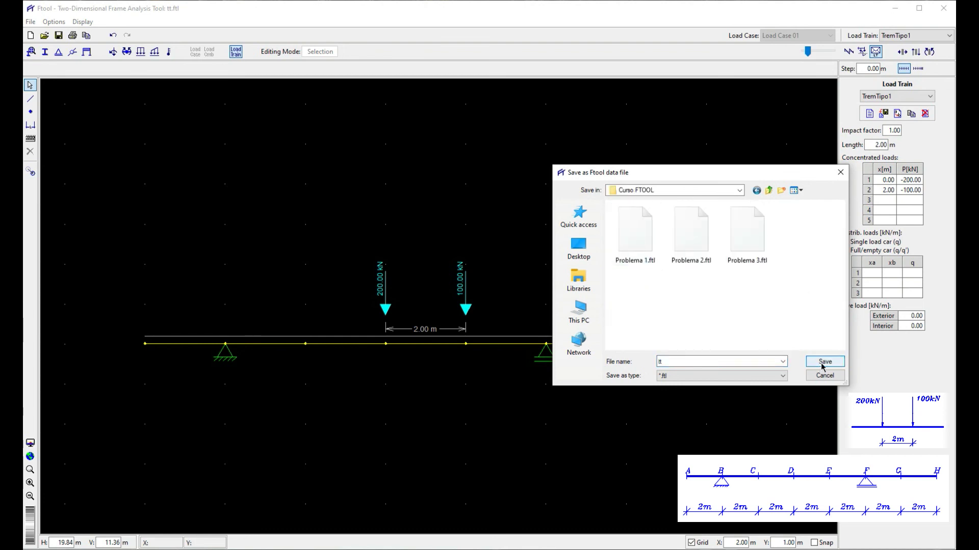
pyautogui.write('P')
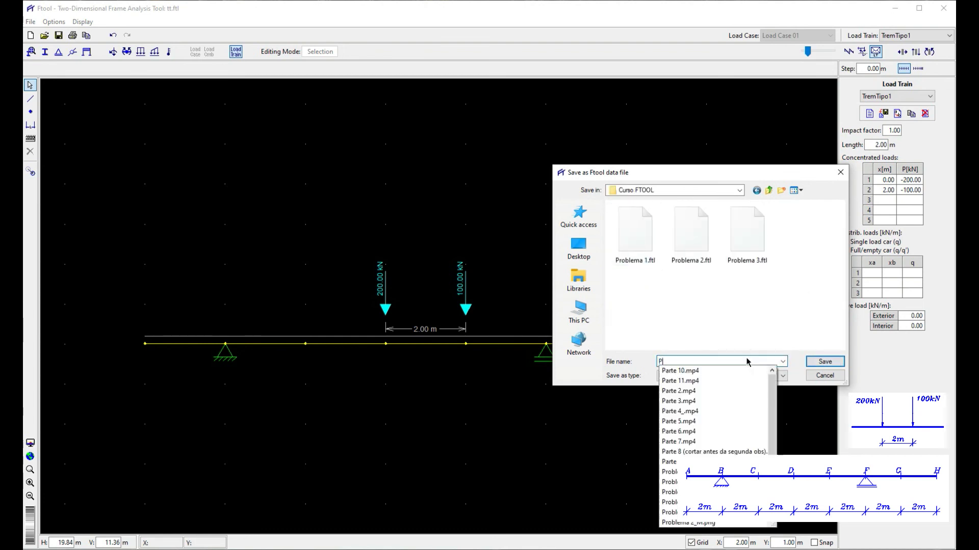
pyautogui.write('roblema 4')
pyautogui.click(825, 362)
# - Display the beam's bending moment envelope for load train TremTipo1
pyautogui.click(933, 52)
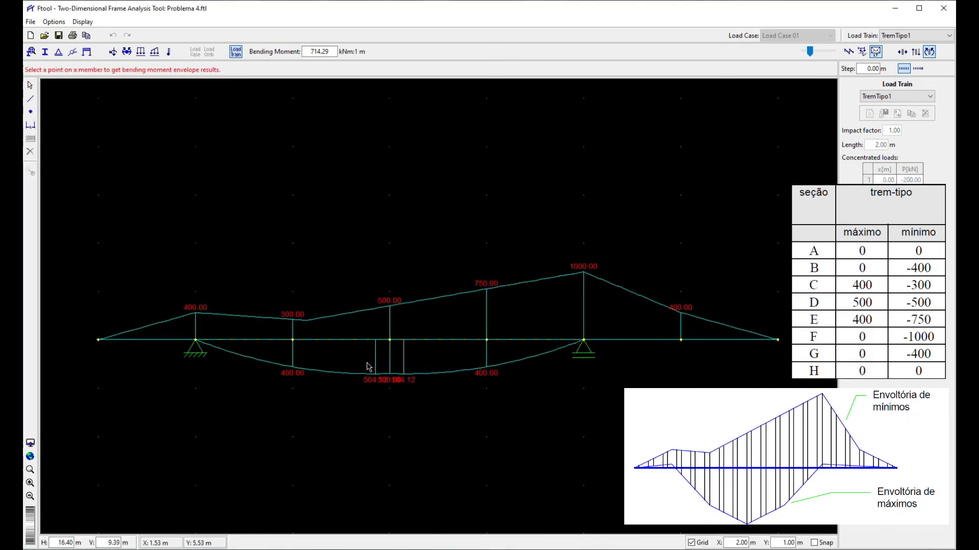
# - Check the bending moment envelope values at the left support, the first interior span node and midspan
pyautogui.scroll(-3, 403, 352)
pyautogui.scroll(1, 400, 363)
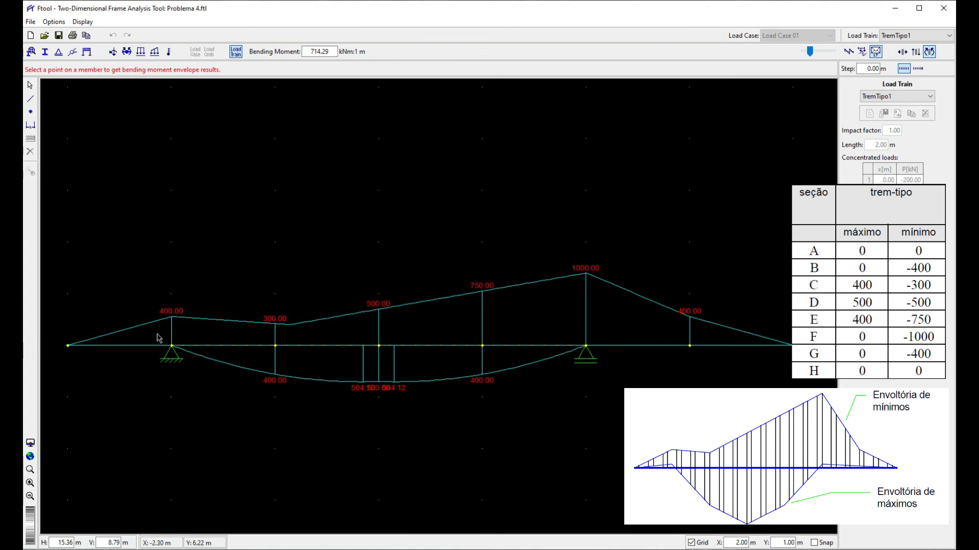
pyautogui.scroll(4, 161, 341)
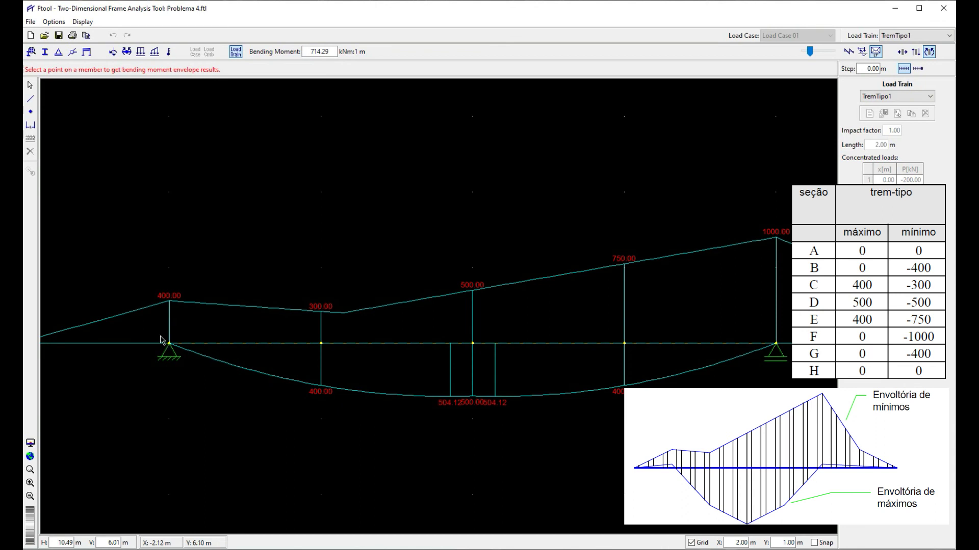
pyautogui.click(171, 348)
pyautogui.click(170, 345)
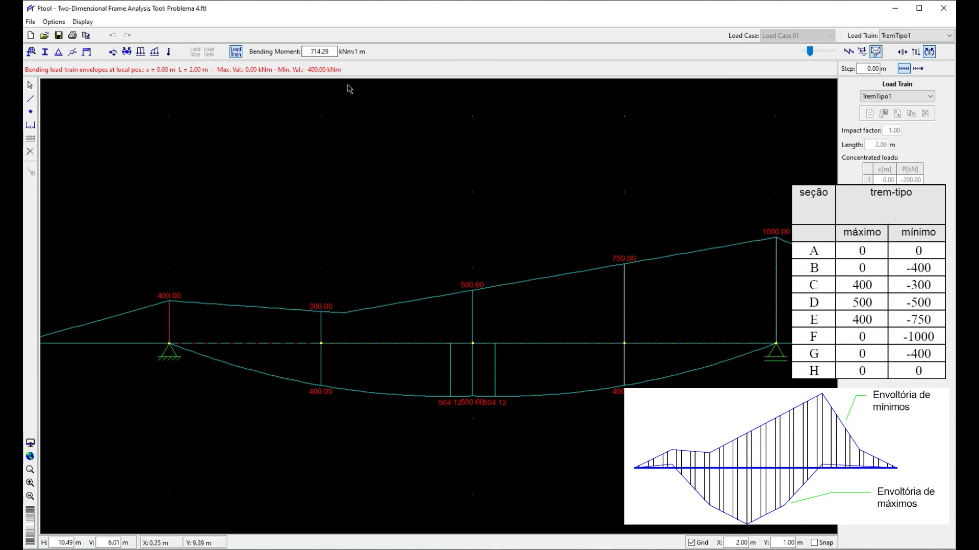
pyautogui.click(321, 345)
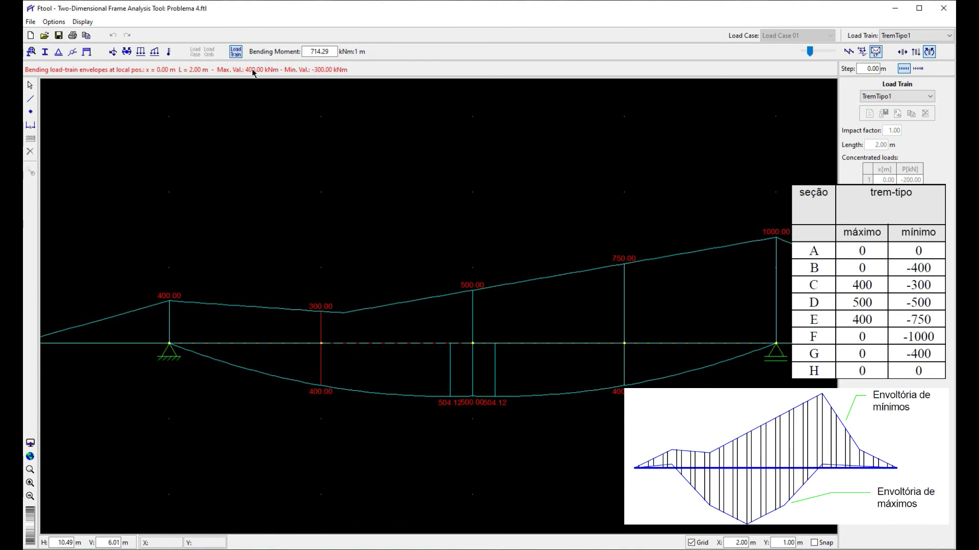
pyautogui.click(473, 345)
pyautogui.scroll(3, 500, 357)
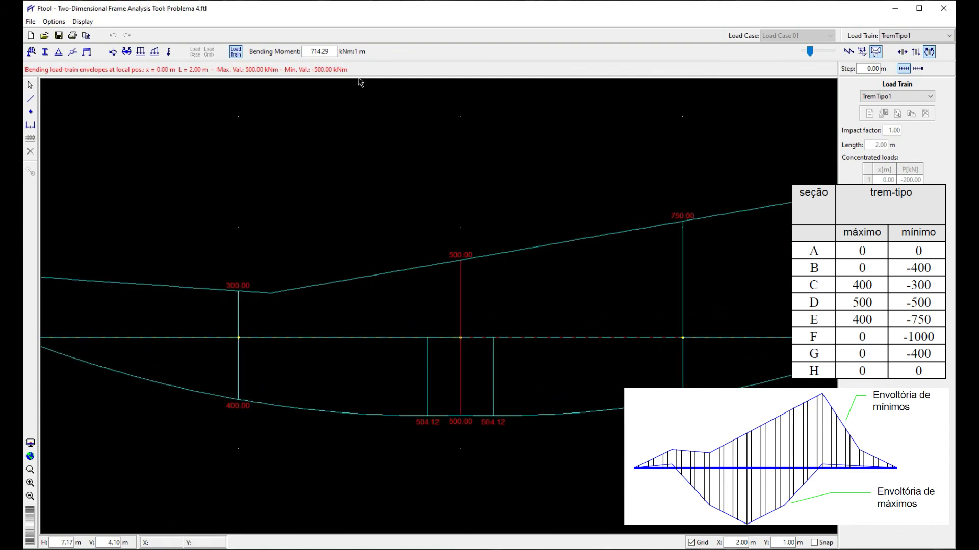
# - Check the bending moment envelope values at the last interior span node, the right support and the right overhang's middle node
pyautogui.moveTo(591, 265); pyautogui.dragTo(281, 274)
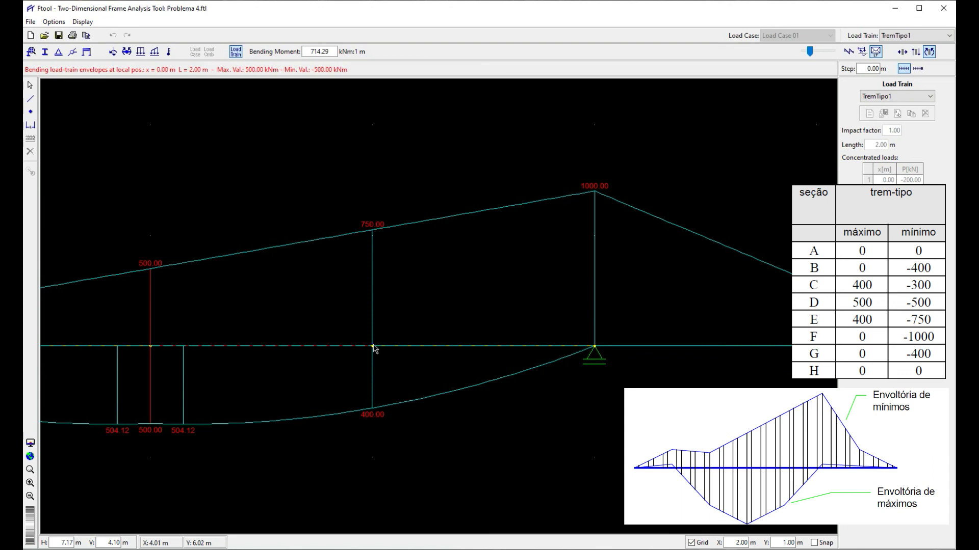
pyautogui.click(373, 346)
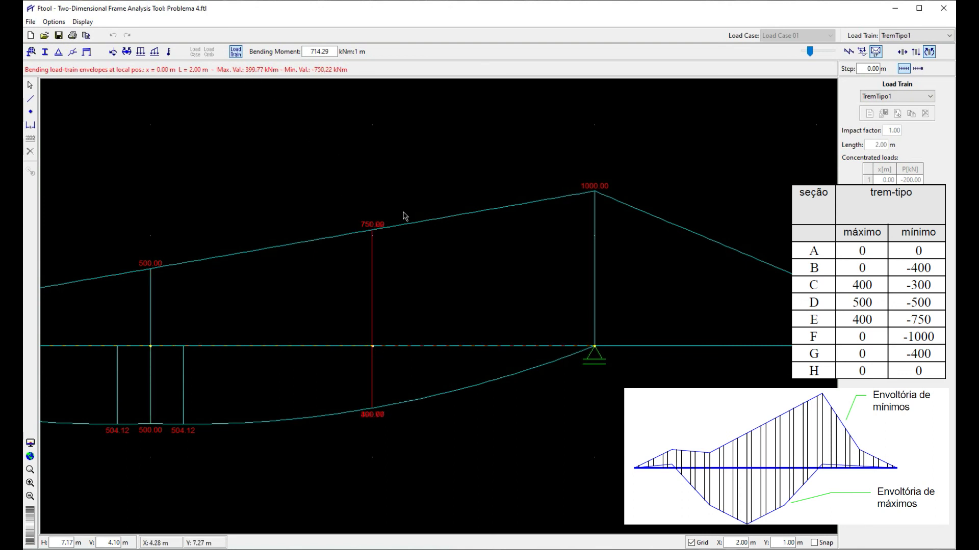
pyautogui.click(573, 327)
pyautogui.moveTo(428, 341); pyautogui.dragTo(399, 342)
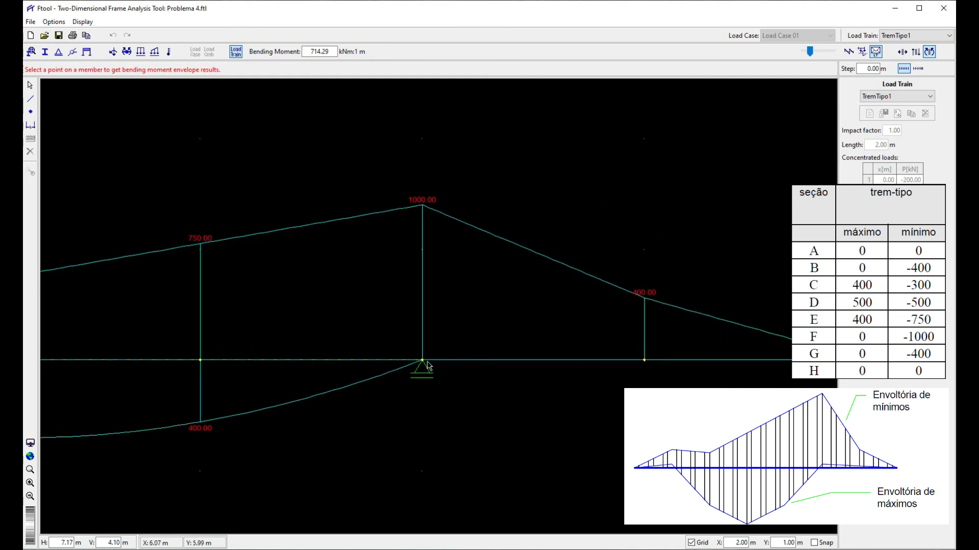
pyautogui.click(424, 362)
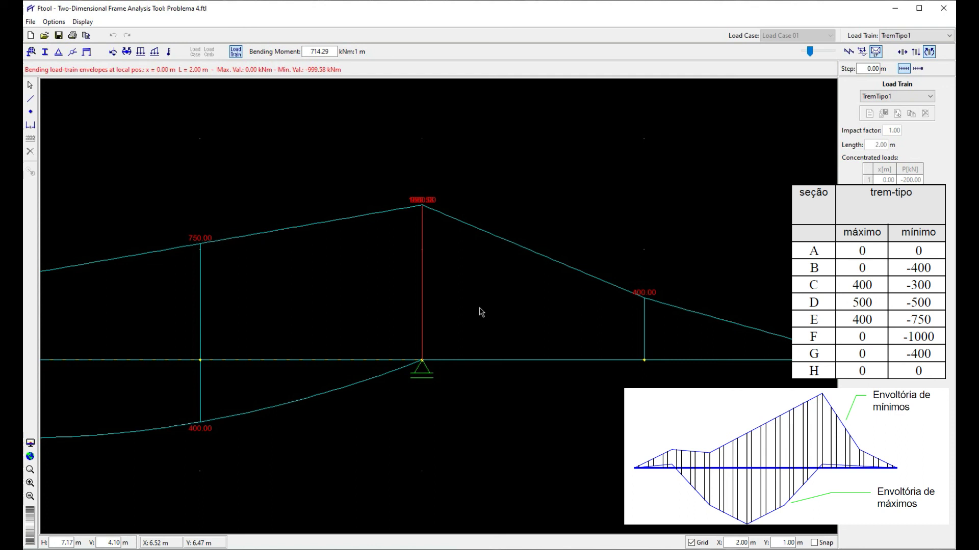
pyautogui.click(645, 363)
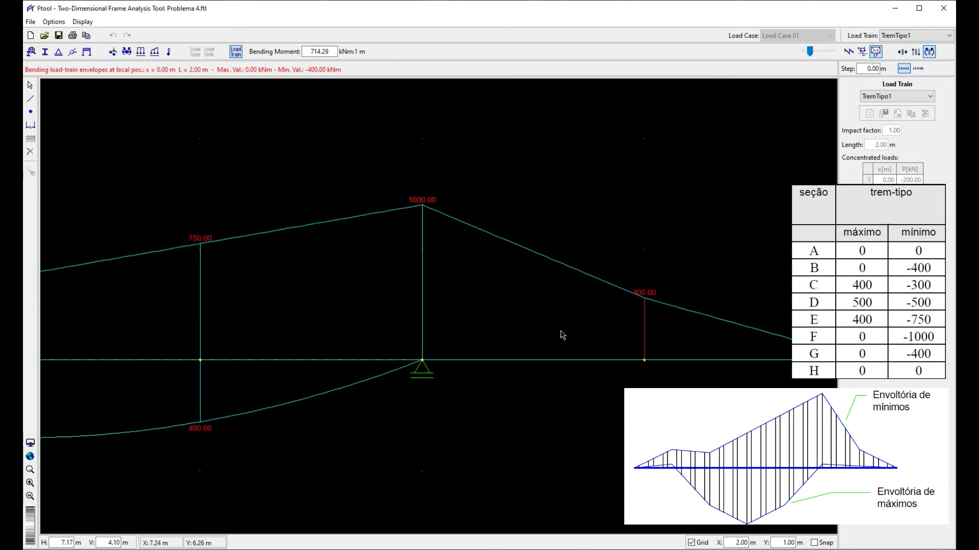
pyautogui.moveTo(583, 326); pyautogui.dragTo(370, 351)
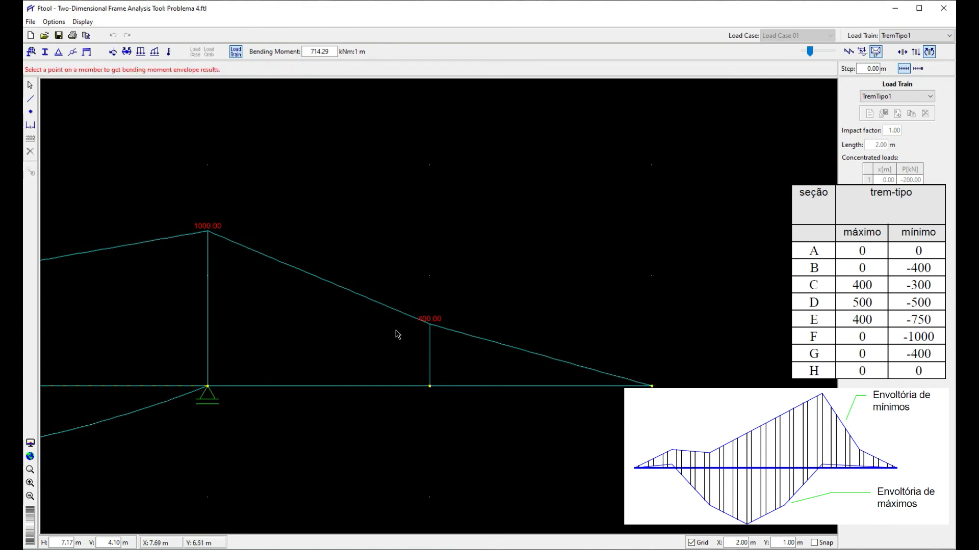
pyautogui.scroll(-5, 398, 335)
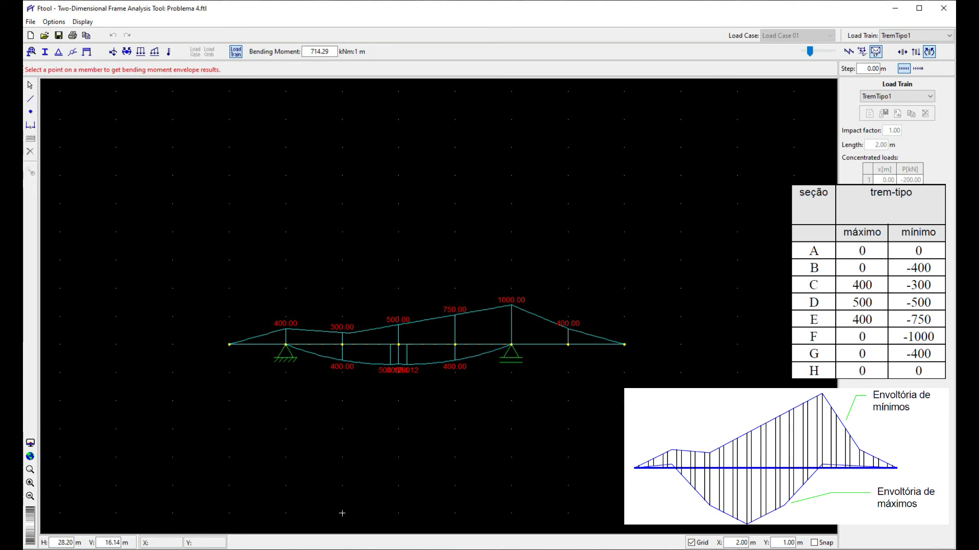
pyautogui.scroll(2, 436, 291)
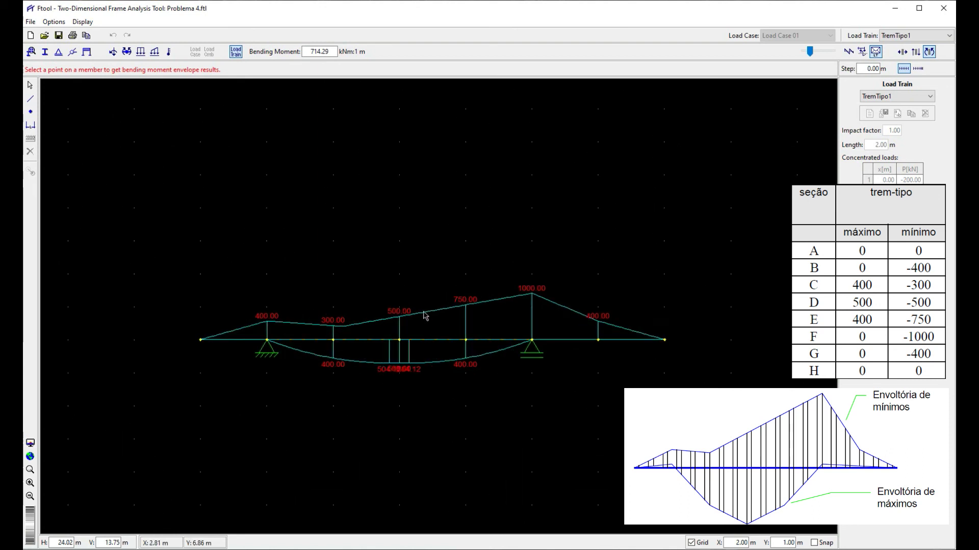
pyautogui.moveTo(539, 287); pyautogui.dragTo(415, 345)
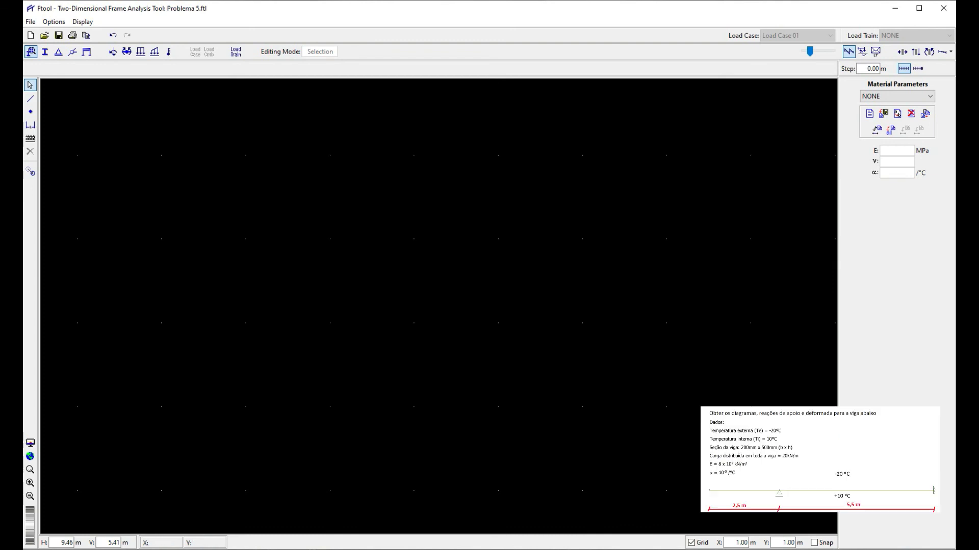
# - Set the grid X spacing to 0.50 m and draw two collinear horizontal members, 2.5 m and 5.5 m long
pyautogui.doubleClick(737, 543)
pyautogui.write('0.')
pyautogui.press('Tab')
pyautogui.click(30, 99)
pyautogui.click(119, 323)
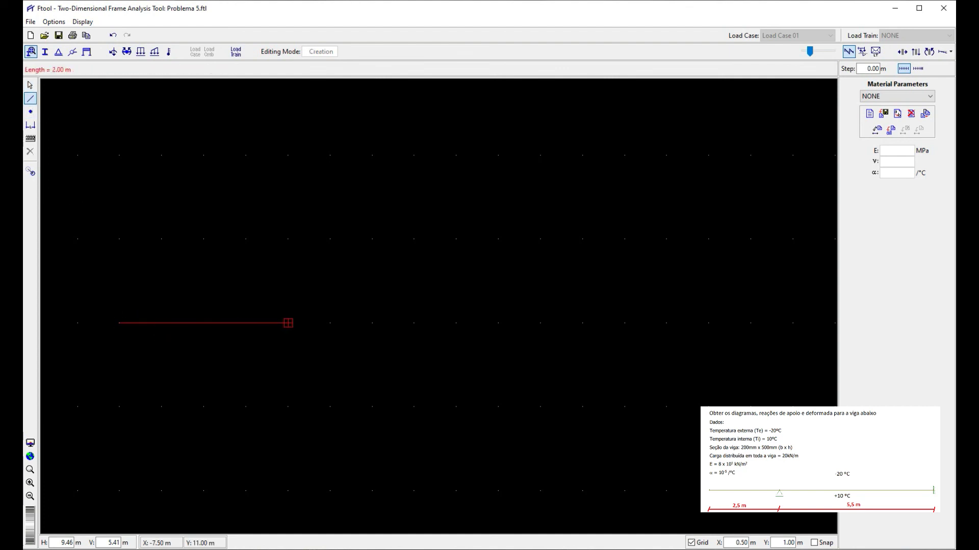
pyautogui.click(330, 323)
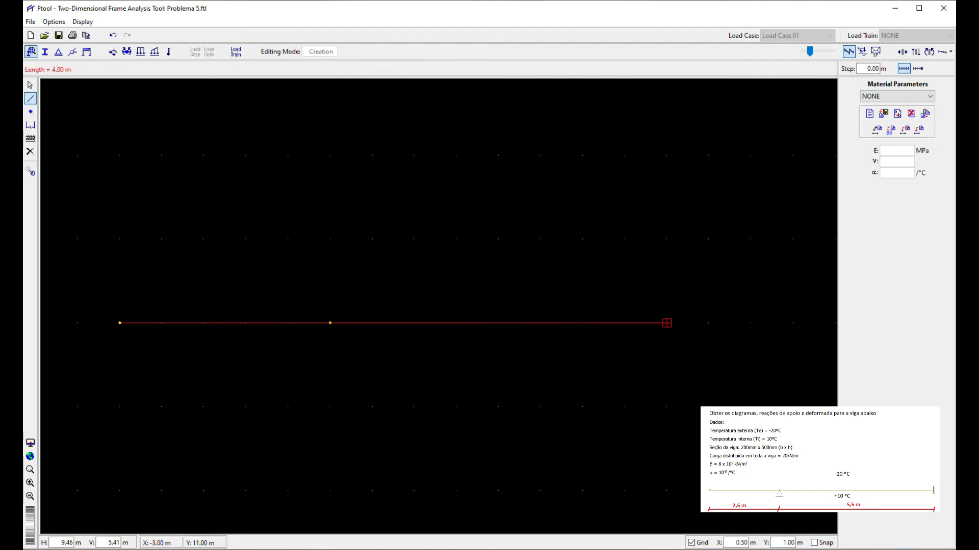
pyautogui.click(794, 322)
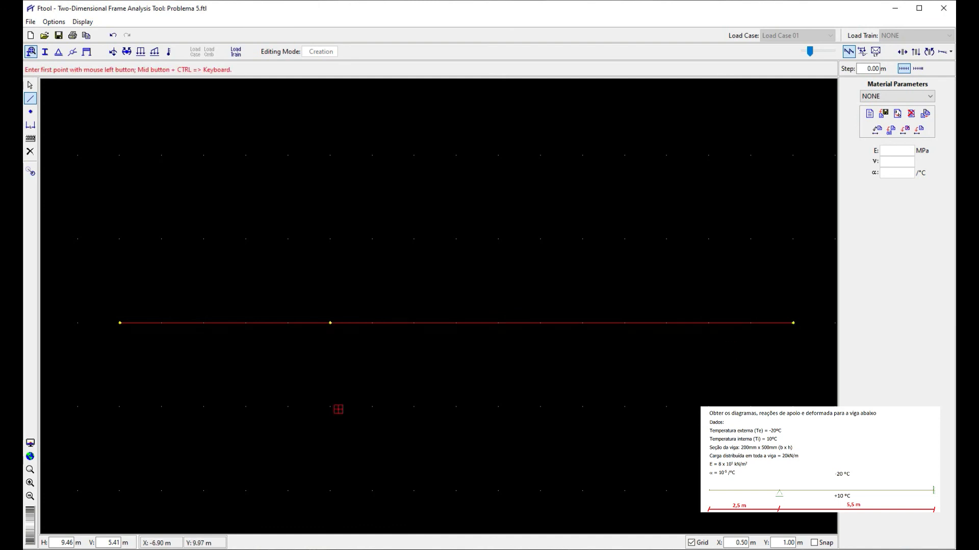
pyautogui.click(31, 85)
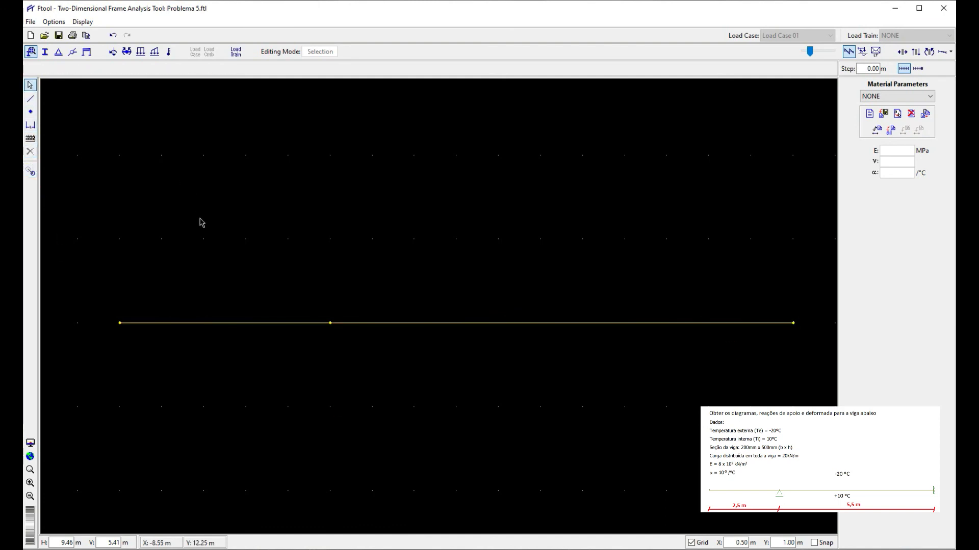
# - Select both beam members and change the elastic parameter unit to kilo-Pascal (kN/m²)
pyautogui.moveTo(53, 248); pyautogui.dragTo(809, 367)
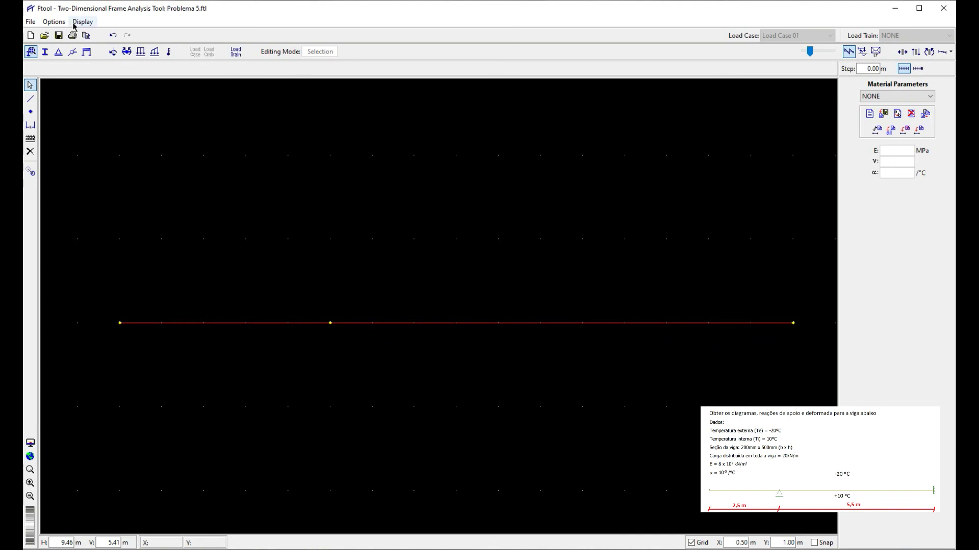
pyautogui.click(53, 21)
pyautogui.click(76, 121)
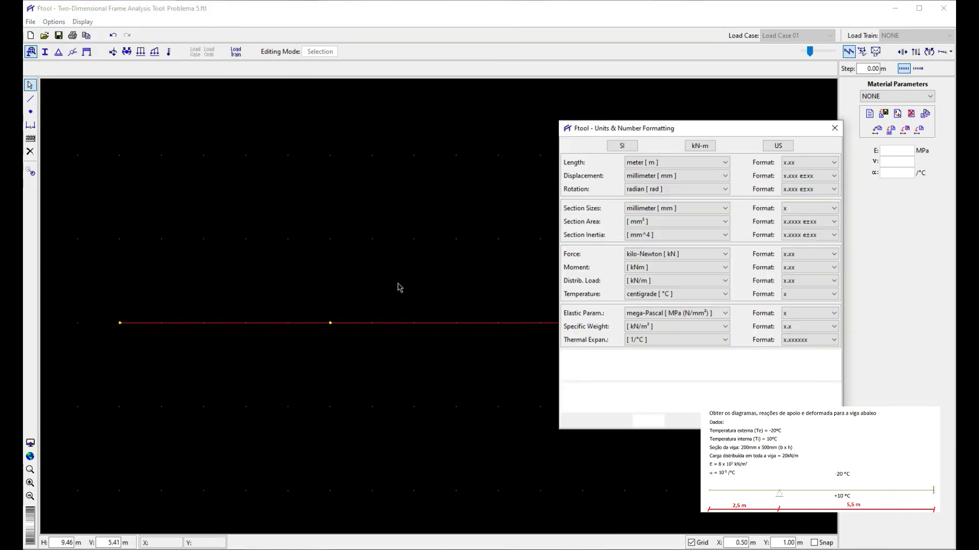
pyautogui.click(627, 316)
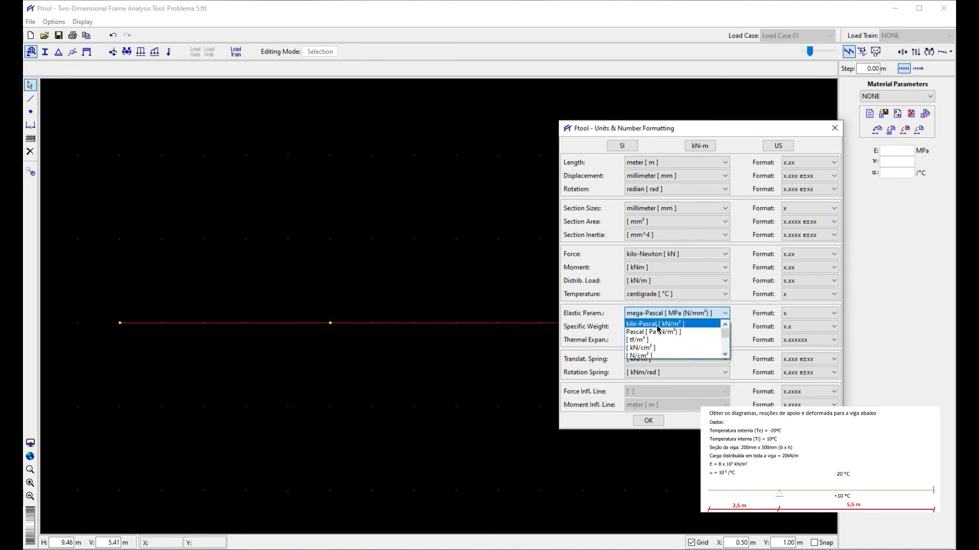
pyautogui.click(658, 324)
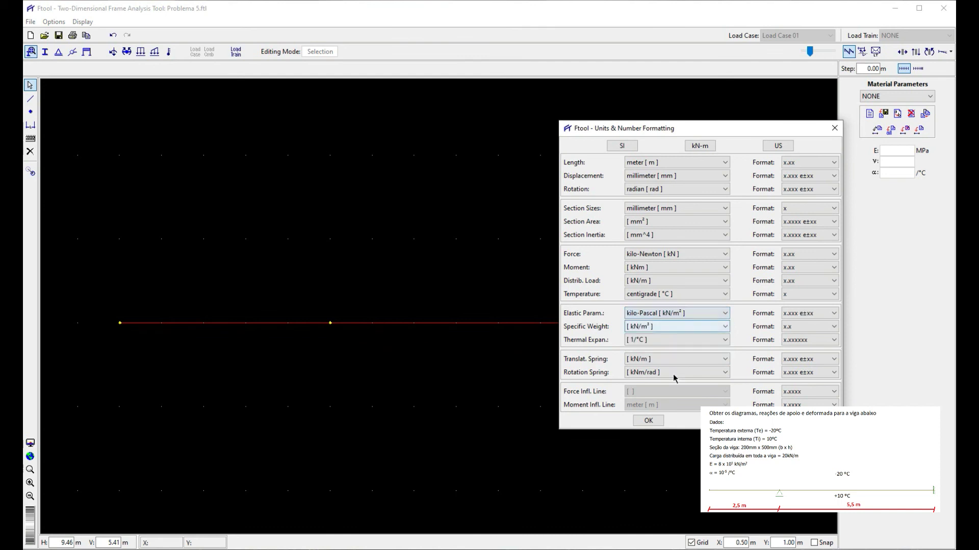
pyautogui.click(649, 420)
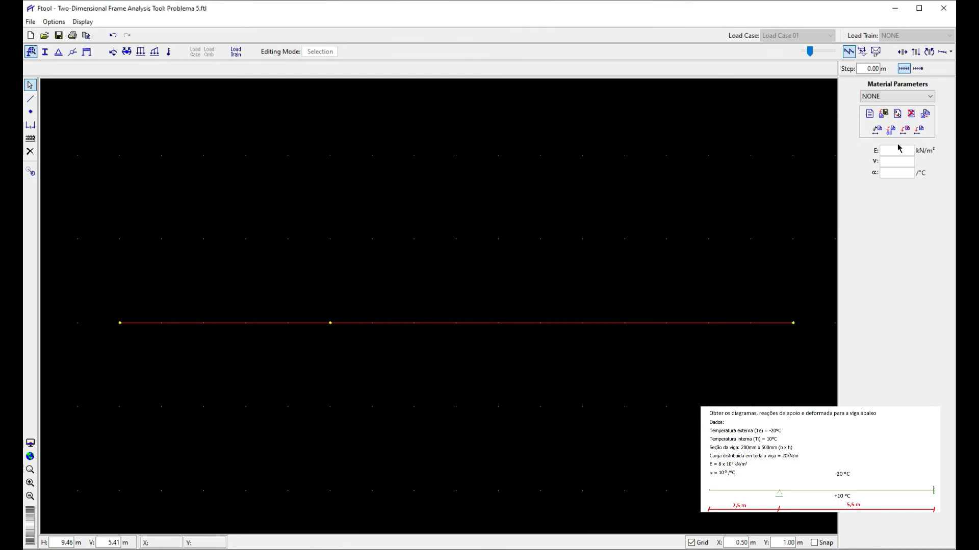
# - Create material m1 with E = 8E5 kN/m² and thermal expansion coefficient 1E-4 /°C, and assign it to both beam members
pyautogui.click(869, 113)
pyautogui.write('m1')
pyautogui.press('Return')
pyautogui.doubleClick(897, 150)
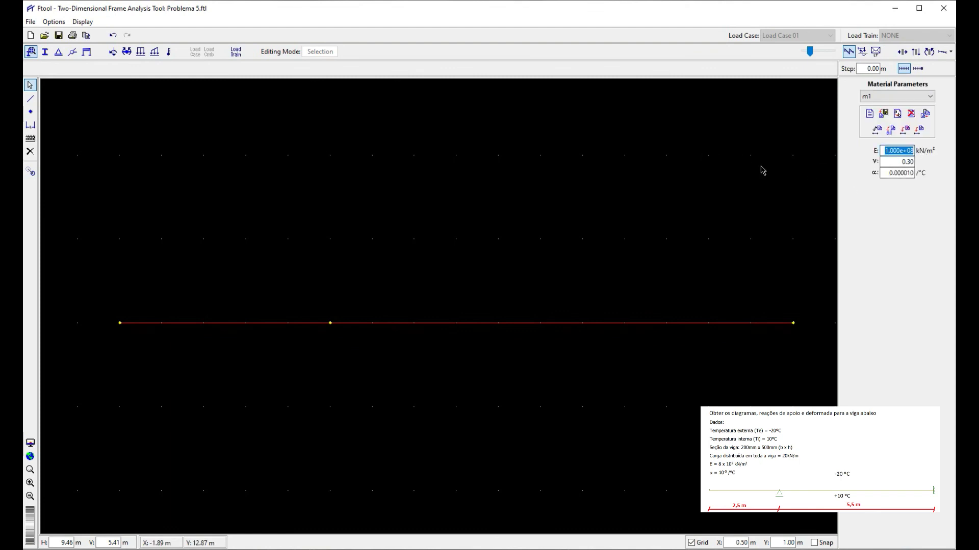
pyautogui.write('8E')
pyautogui.press('Tab')
pyautogui.press('Tab')
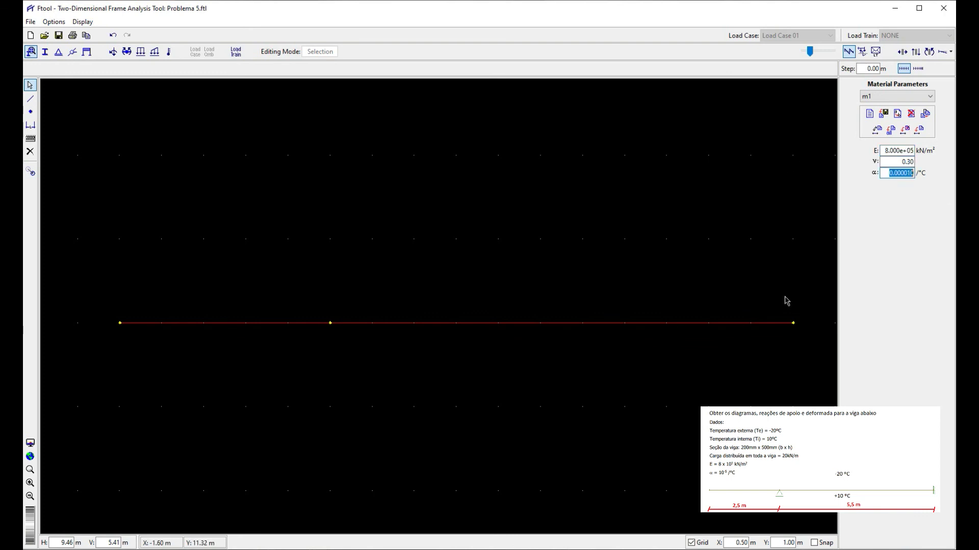
pyautogui.write('1E-4')
pyautogui.press('Return')
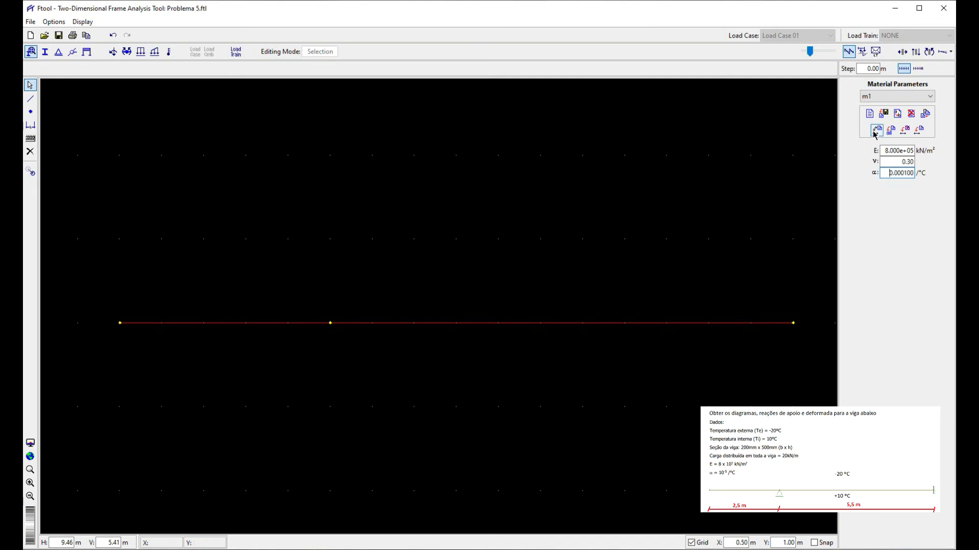
pyautogui.click(889, 131)
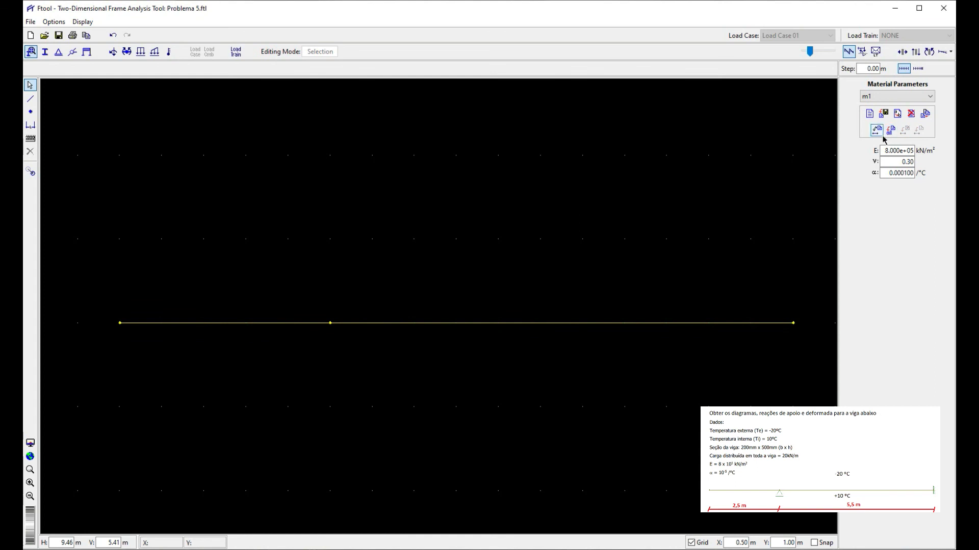
# - Create a rectangular section named S1 with depth d = 500 mm and width b = 200 mm
pyautogui.click(45, 53)
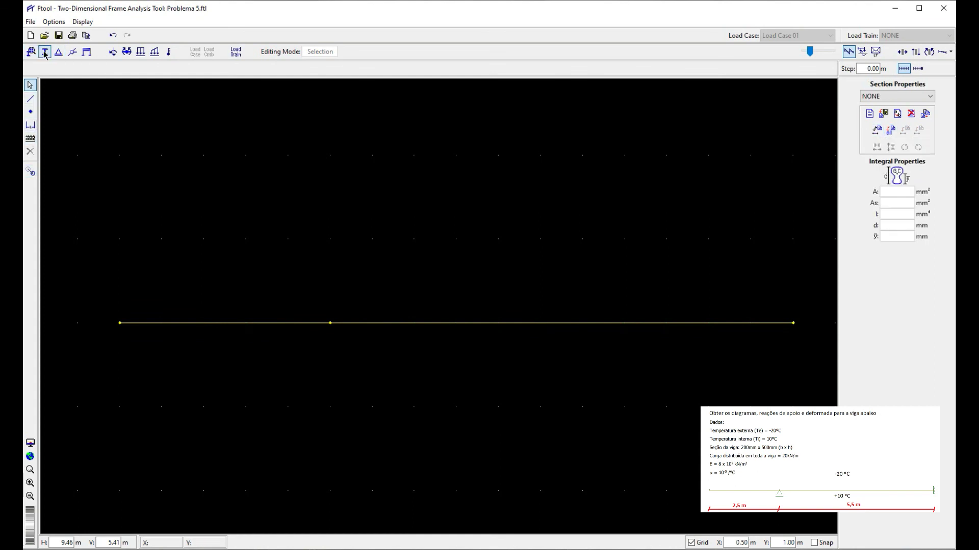
pyautogui.click(869, 114)
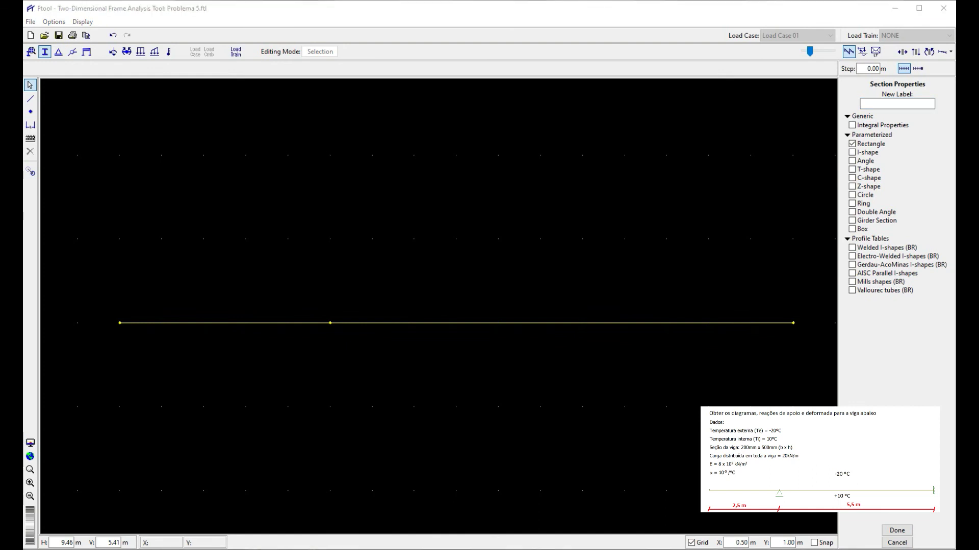
pyautogui.click(895, 103)
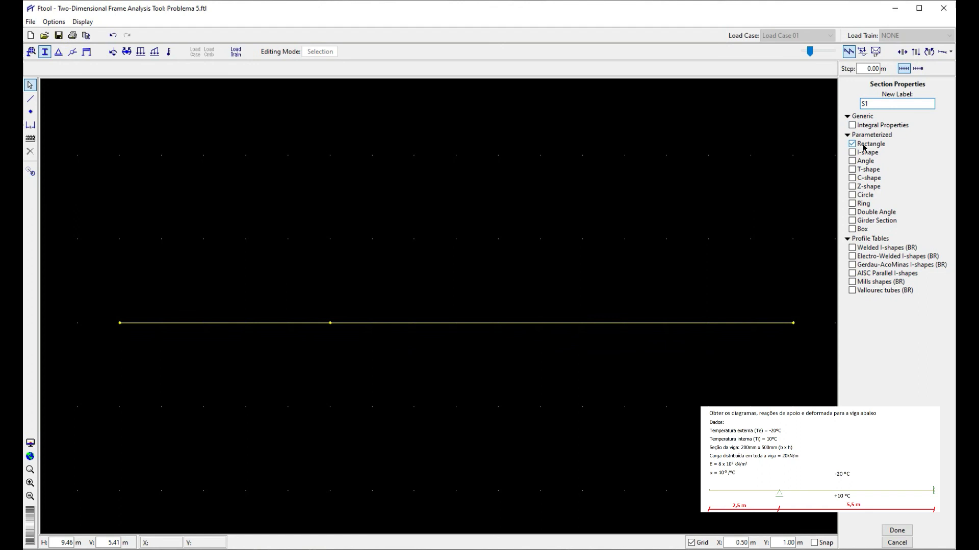
pyautogui.click(897, 531)
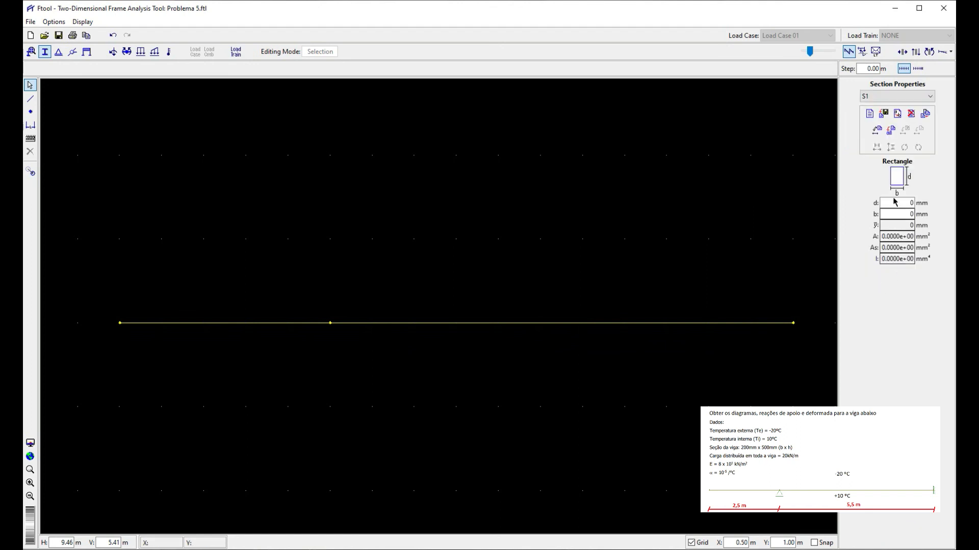
pyautogui.write('500')
pyautogui.press('Tab')
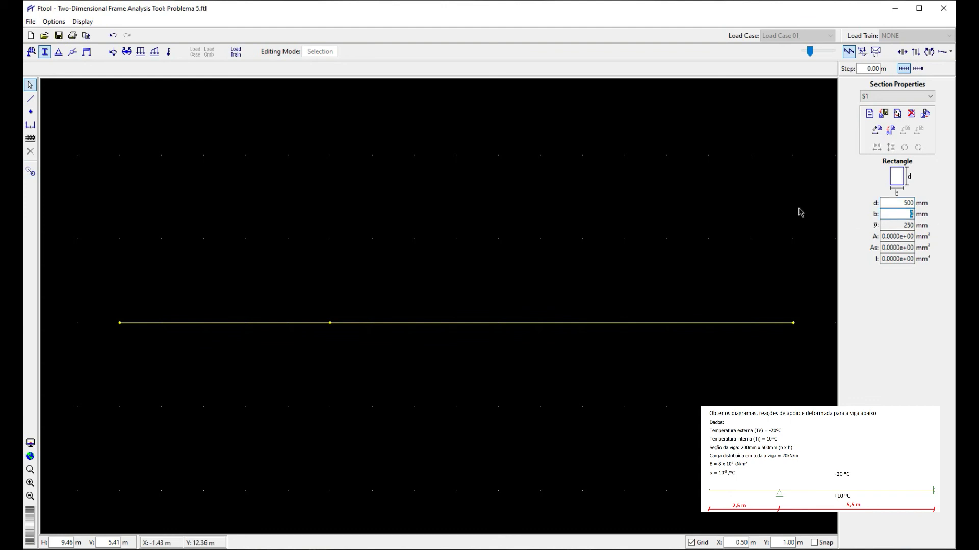
pyautogui.write('200')
pyautogui.press('Return')
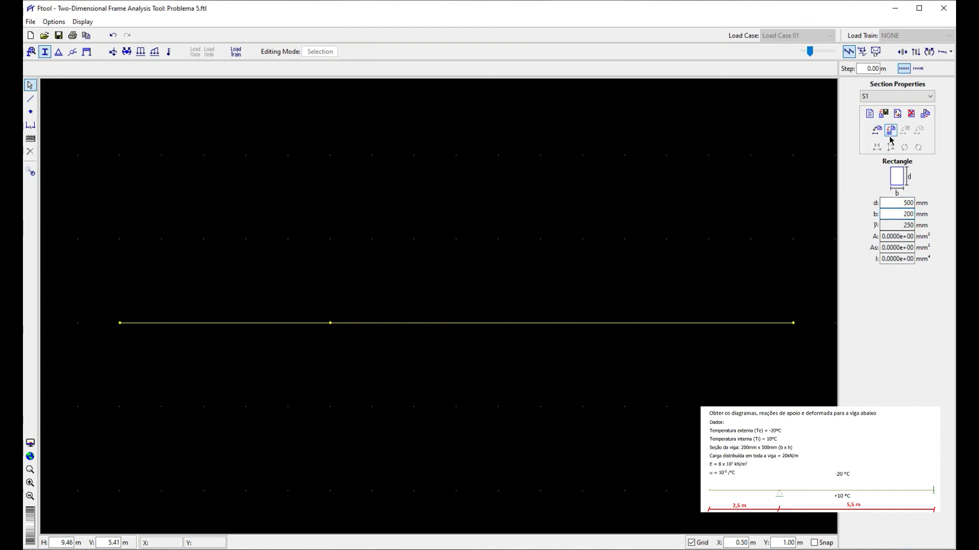
# - Give the beam's interior node a roller support with free X displacement, fixed Y displacement and free Z rotation
pyautogui.click(59, 52)
pyautogui.moveTo(284, 278); pyautogui.dragTo(394, 362)
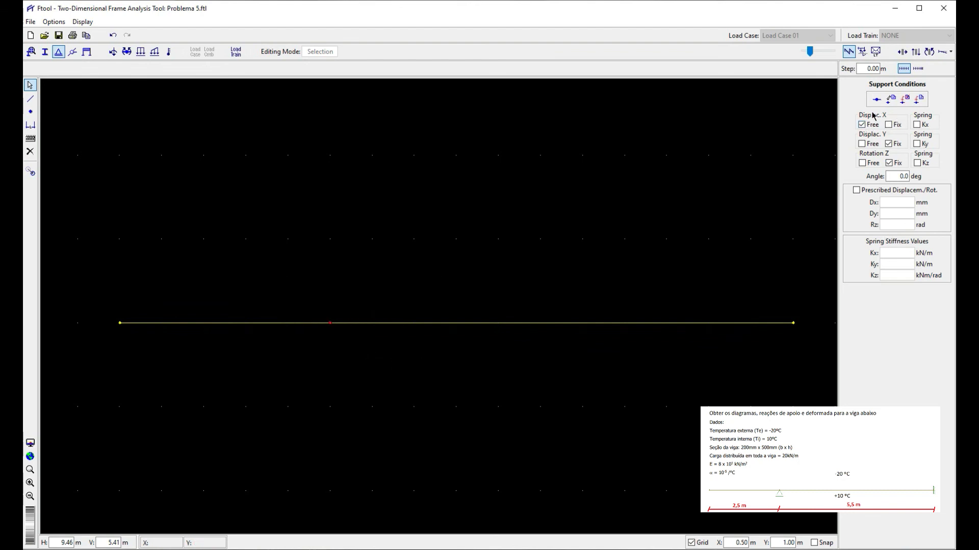
pyautogui.click(861, 163)
# - Fully fix the beam's right end node in X displacement, Y displacement and Z rotation
pyautogui.moveTo(740, 267); pyautogui.dragTo(811, 341)
pyautogui.click(889, 125)
pyautogui.click(889, 163)
pyautogui.moveTo(760, 297); pyautogui.dragTo(821, 339)
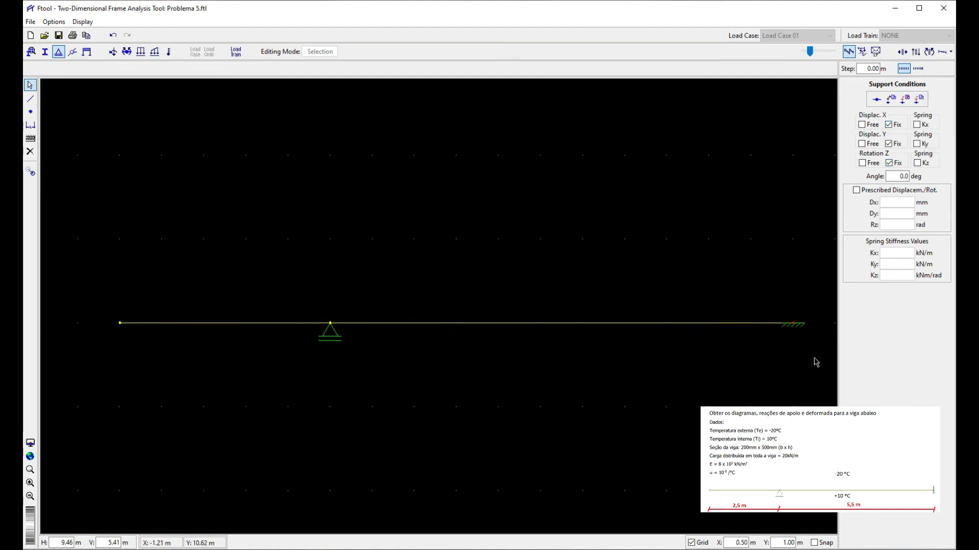
# - Rotate the fixed support at the beam's right end node to an angle of 90 degrees
pyautogui.moveTo(773, 301); pyautogui.dragTo(819, 363)
pyautogui.click(892, 177)
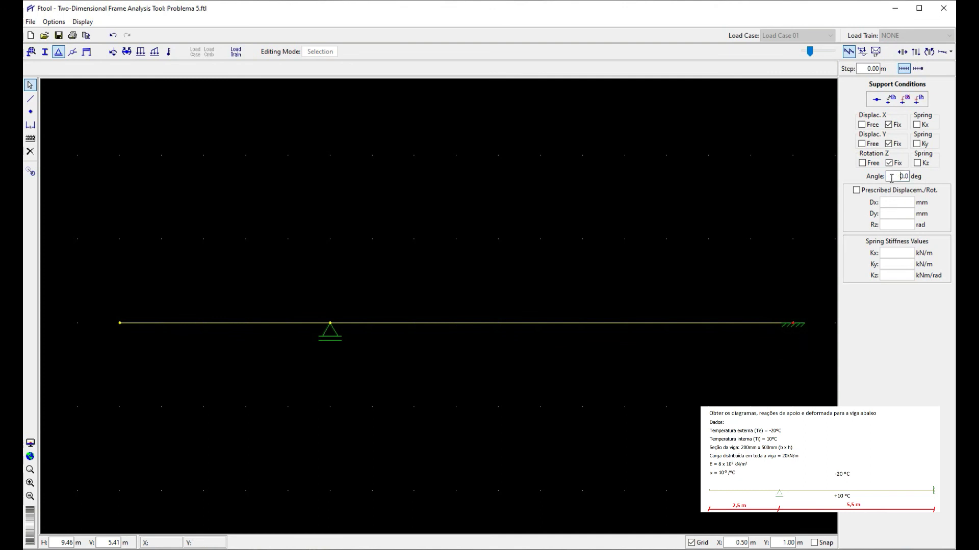
pyautogui.write('9')
pyautogui.click(773, 204)
pyautogui.click(793, 322)
pyautogui.click(747, 190)
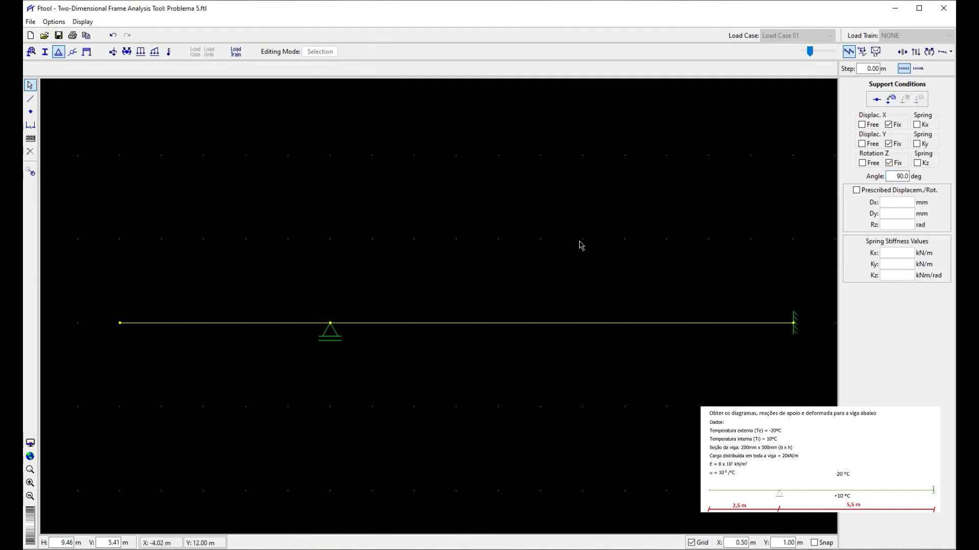
# - Create a uniform load named w1 with Qy = -20 kN/m in the global direction and apply it to both beam members
pyautogui.click(145, 55)
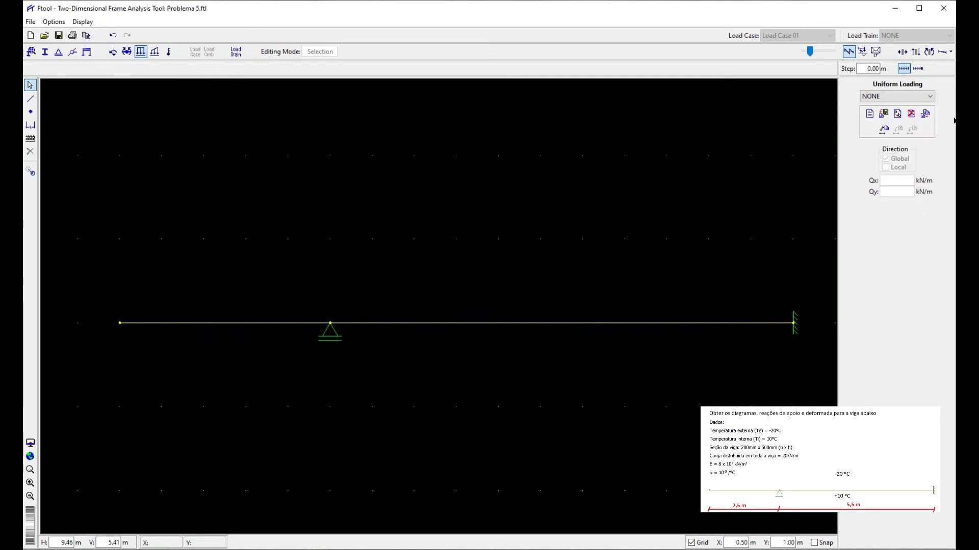
pyautogui.click(869, 115)
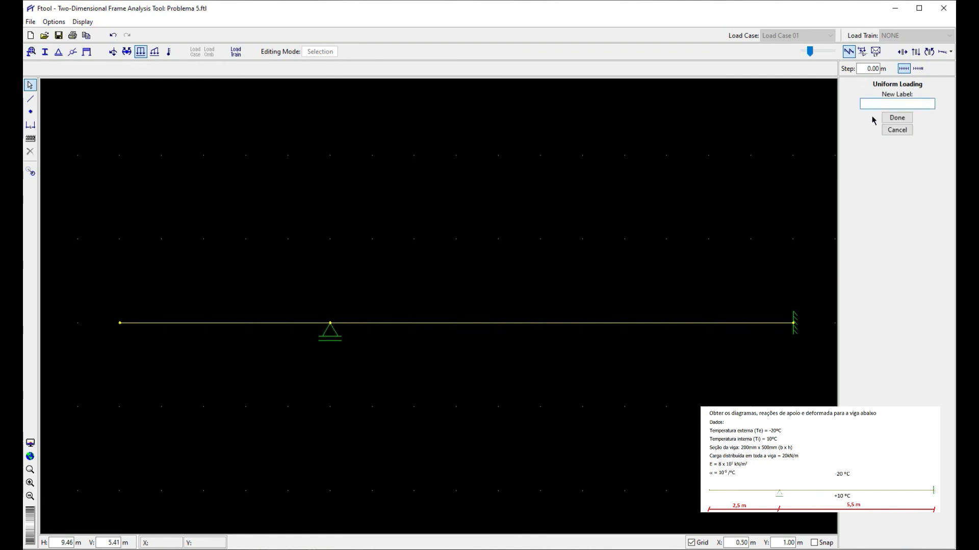
pyautogui.click(896, 117)
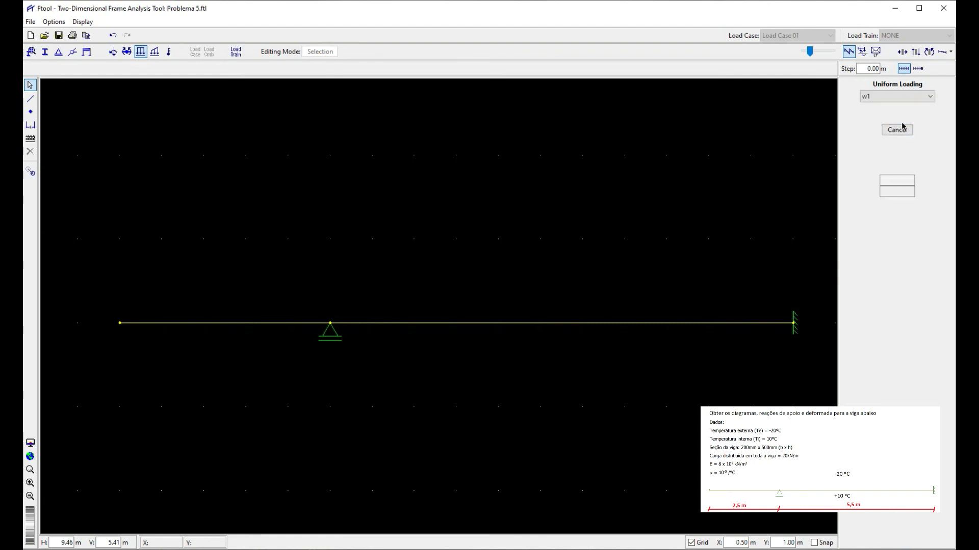
pyautogui.doubleClick(886, 190)
pyautogui.write('-20')
pyautogui.press('Return')
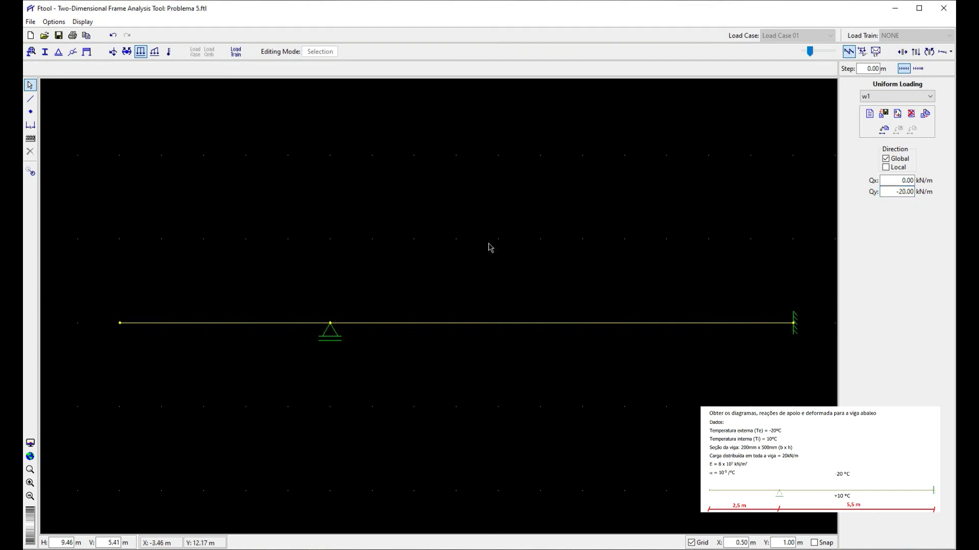
pyautogui.moveTo(96, 290); pyautogui.dragTo(812, 345)
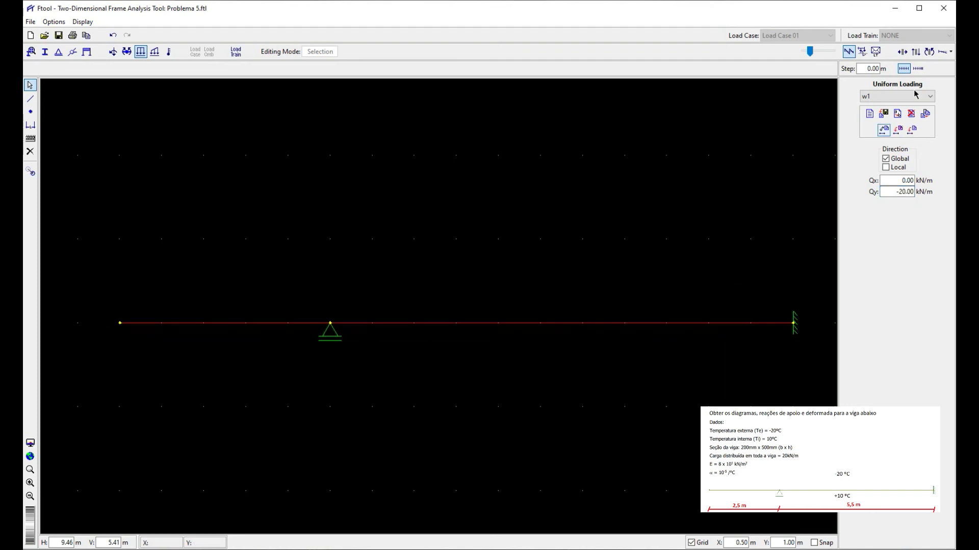
pyautogui.click(912, 130)
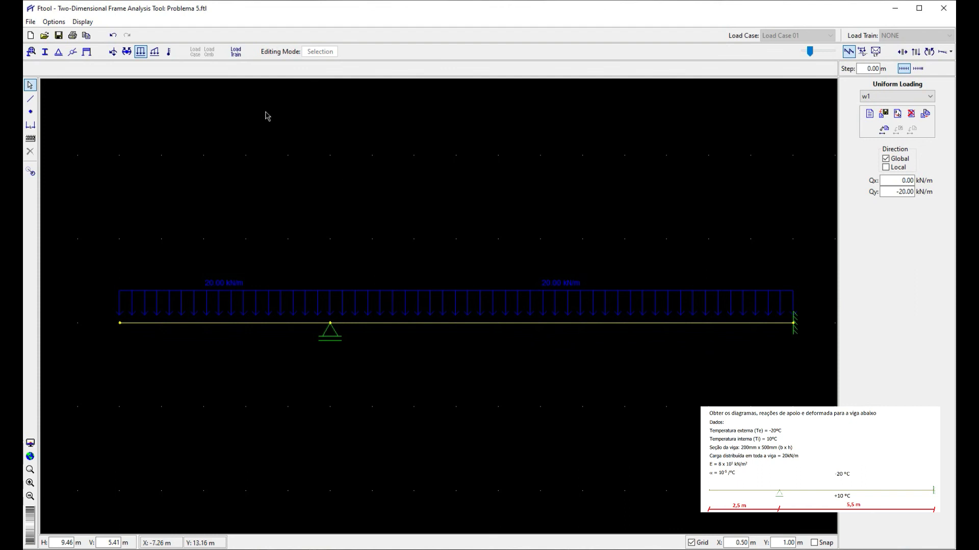
# - Create a thermal load named T1 with Ty+ = -20 °C and Ty- = 10 °C
pyautogui.click(170, 52)
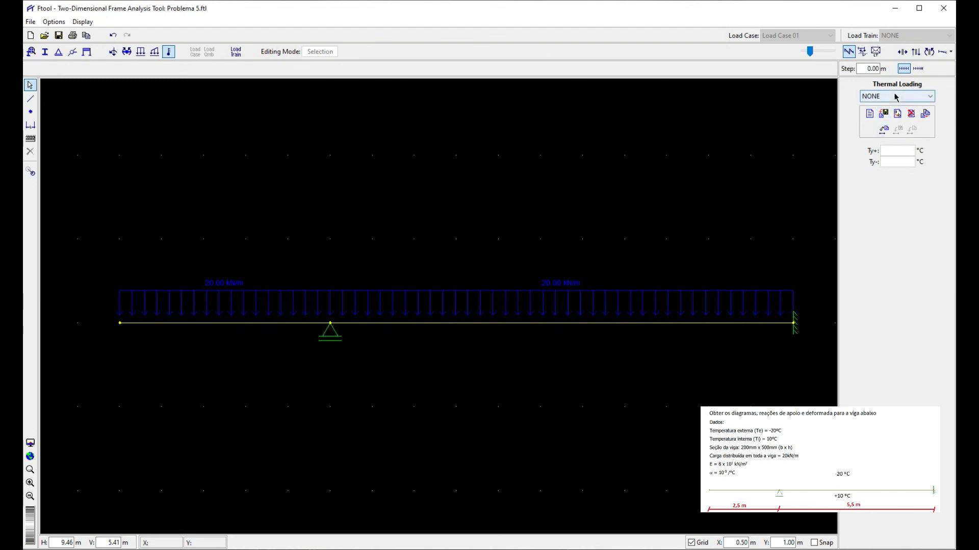
pyautogui.click(869, 113)
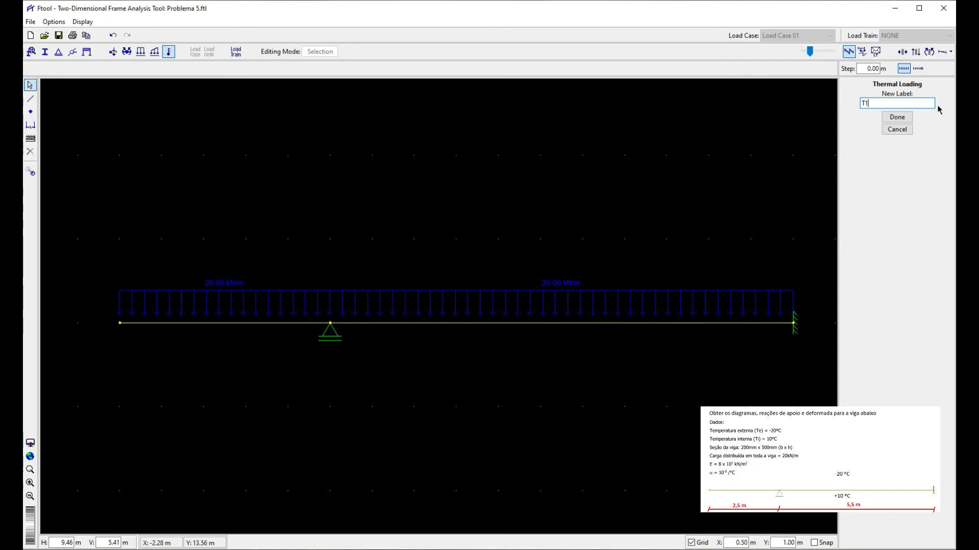
pyautogui.click(897, 117)
pyautogui.click(894, 153)
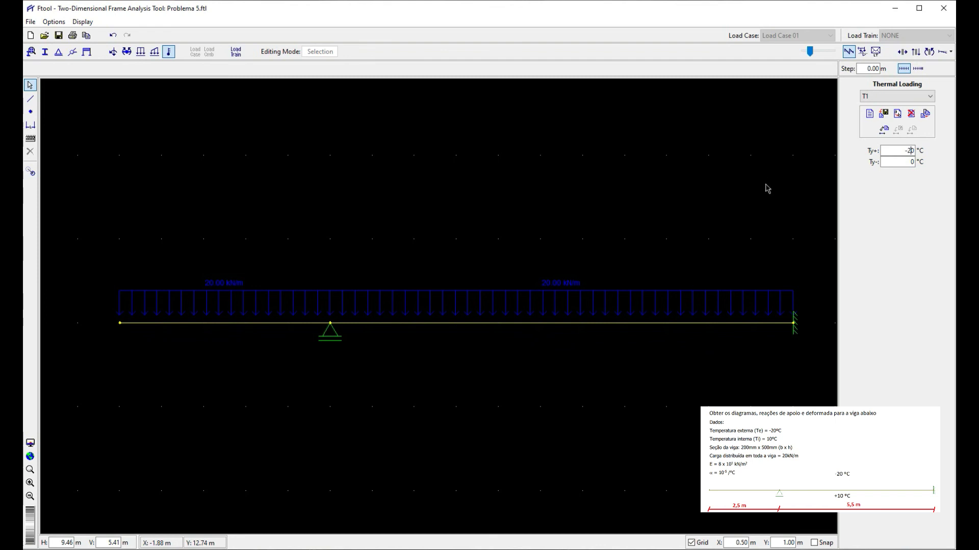
pyautogui.click(908, 162)
pyautogui.write('1')
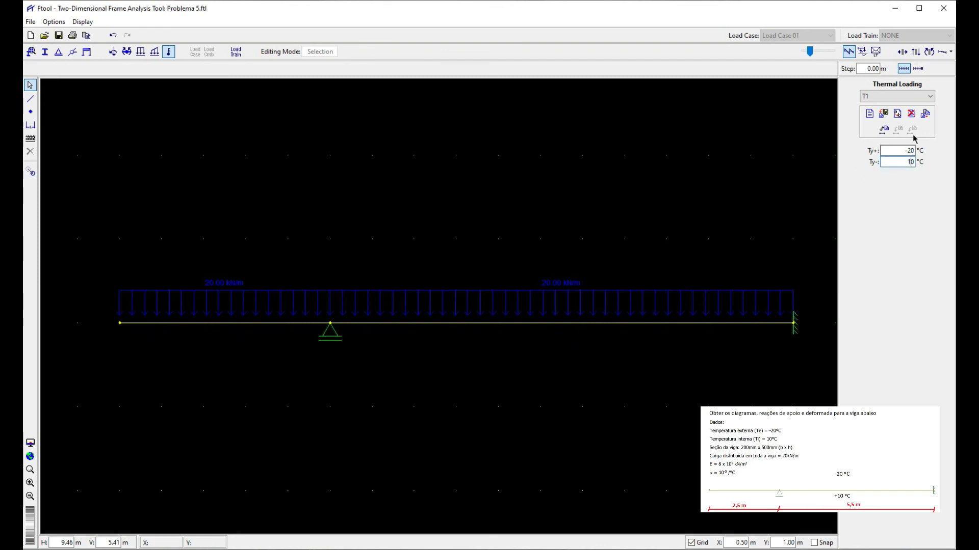
# - Apply thermal load T1 to both beam members
pyautogui.moveTo(87, 275); pyautogui.dragTo(798, 338)
pyautogui.click(883, 129)
pyautogui.scroll(1, 513, 301)
pyautogui.scroll(-1, 523, 302)
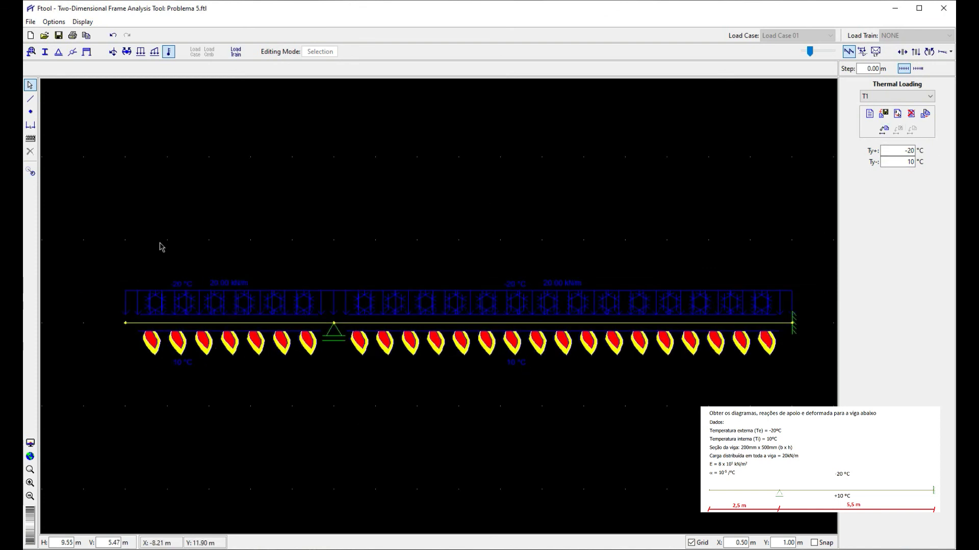
pyautogui.scroll(1, 223, 299)
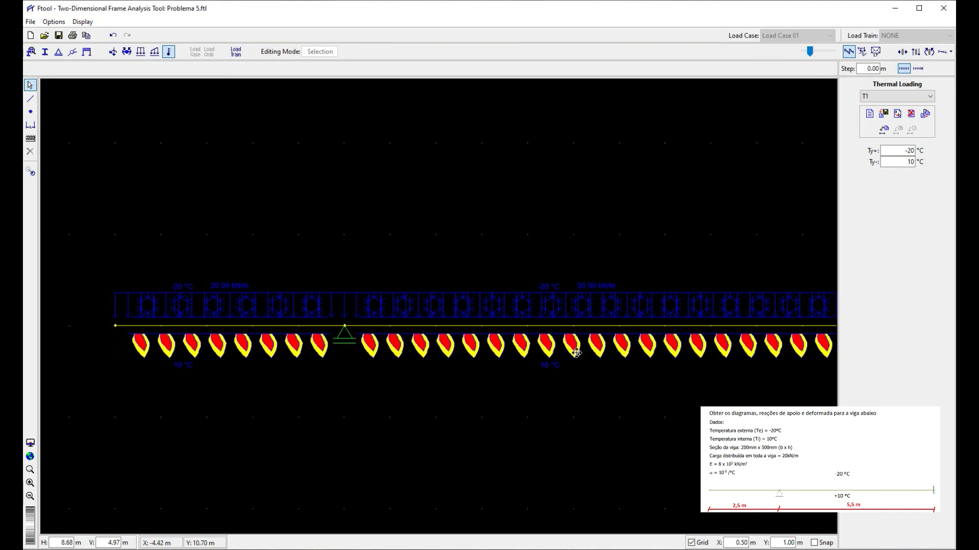
pyautogui.scroll(-1, 566, 362)
pyautogui.scroll(1, 537, 370)
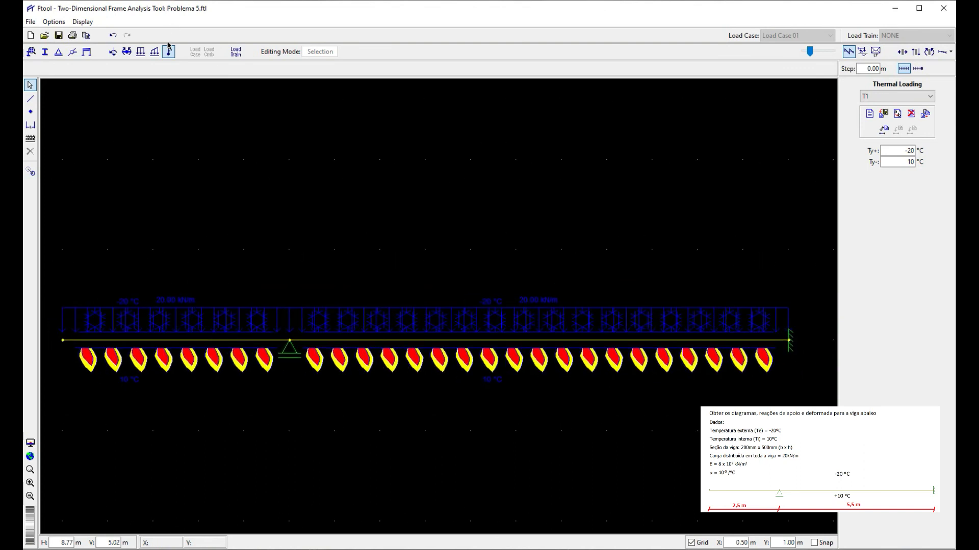
# - Save the model as Problema 5 in the Curso FTOOL folder, replacing the existing file
pyautogui.click(31, 22)
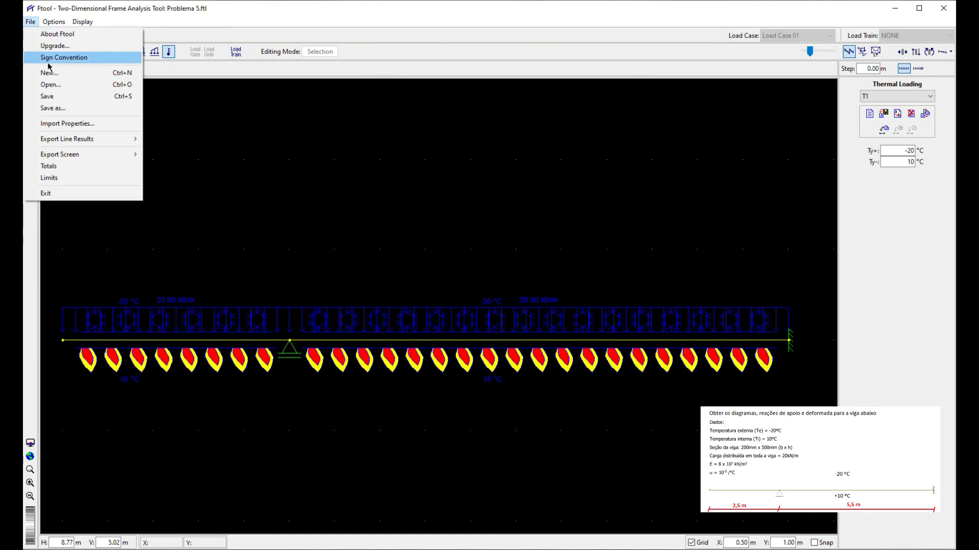
pyautogui.click(53, 108)
pyautogui.click(699, 363)
pyautogui.click(824, 362)
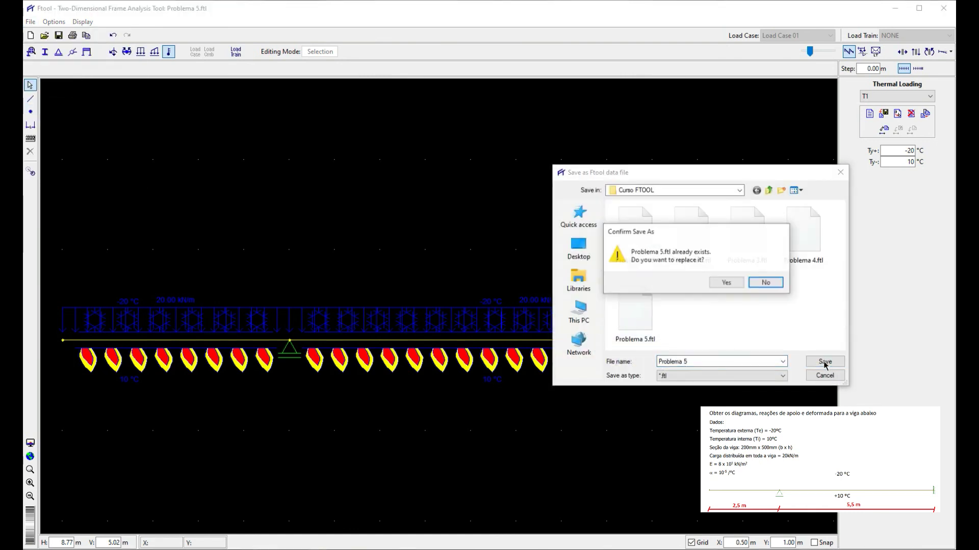
pyautogui.click(726, 282)
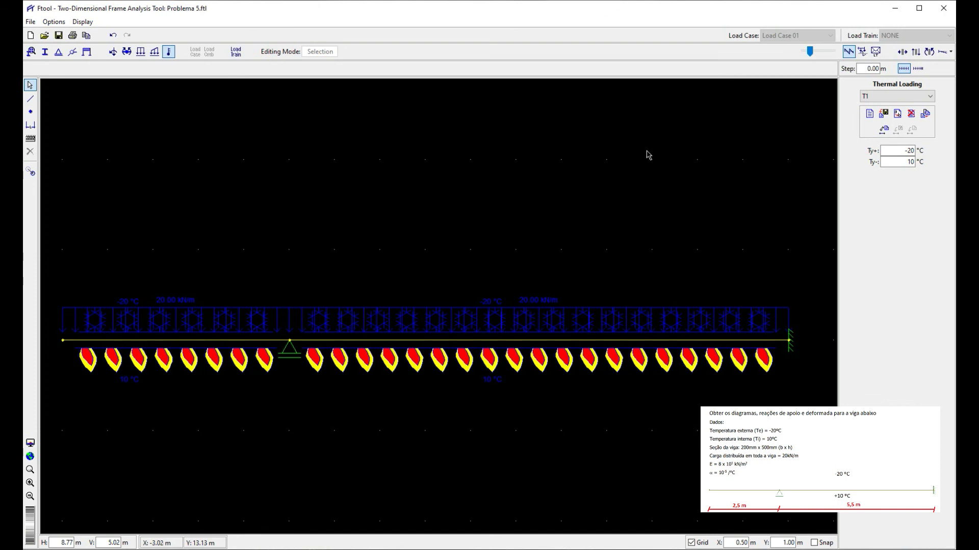
# - Display the axial force diagram and examine the support reactions of the beam
pyautogui.click(83, 21)
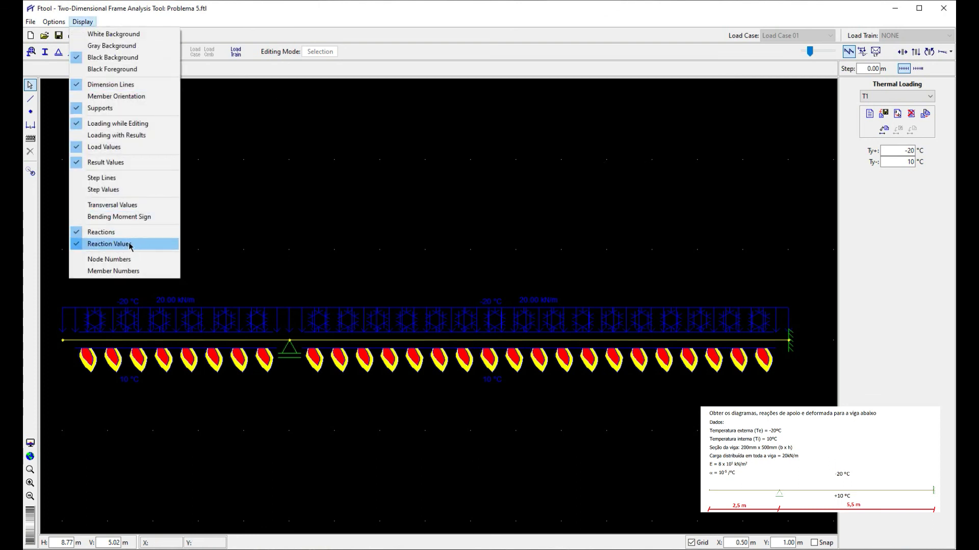
pyautogui.click(329, 255)
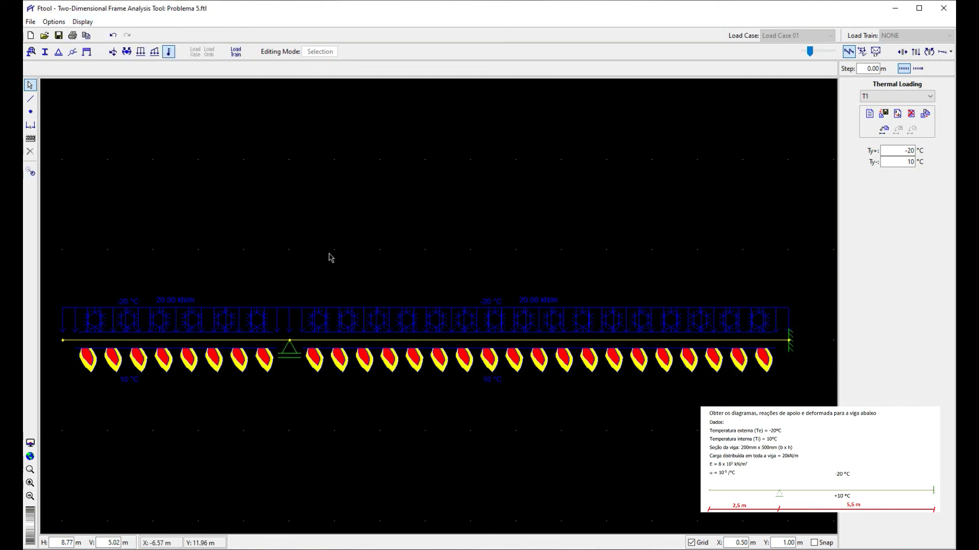
pyautogui.click(901, 52)
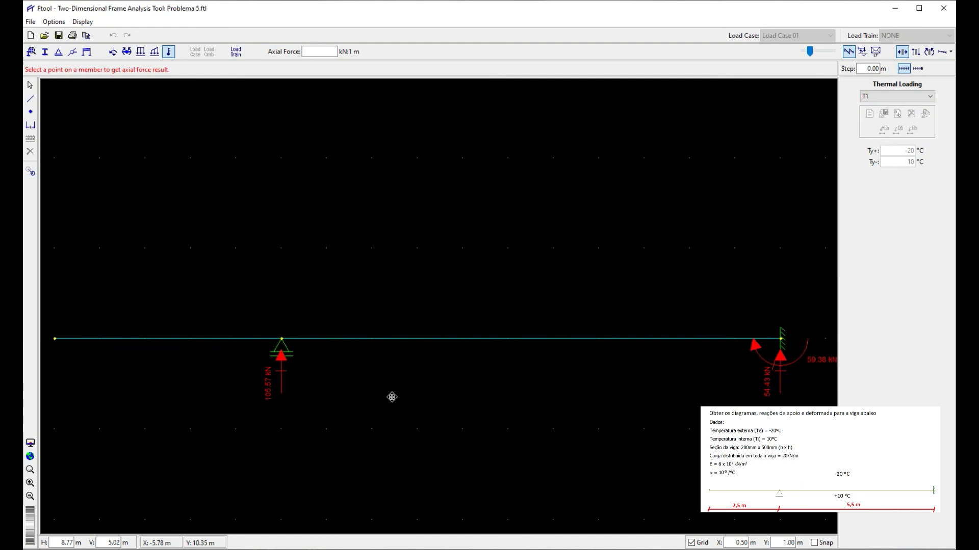
pyautogui.moveTo(457, 391); pyautogui.dragTo(420, 395)
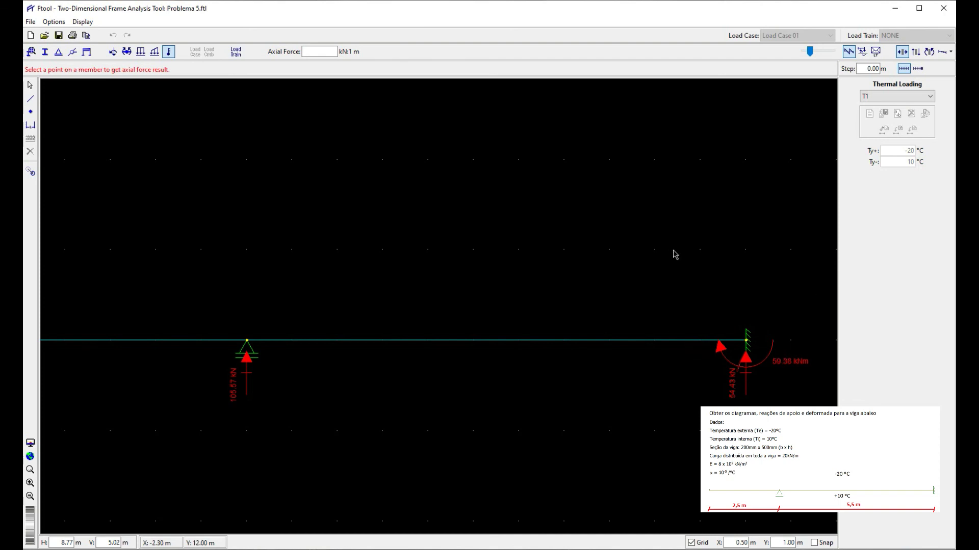
pyautogui.moveTo(316, 215); pyautogui.dragTo(363, 223)
# - Hide the support reactions and display the beam's shear force and bending moment diagrams
pyautogui.click(82, 21)
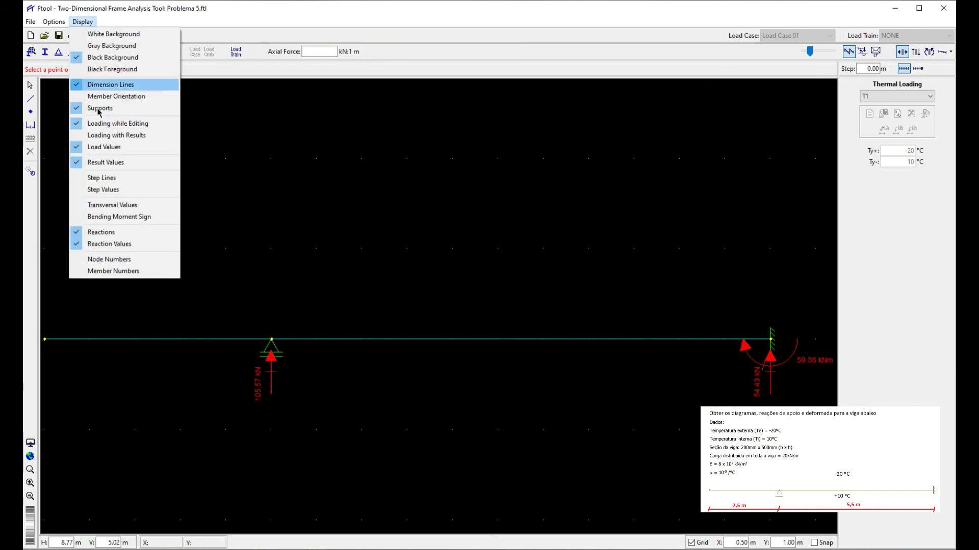
pyautogui.click(124, 232)
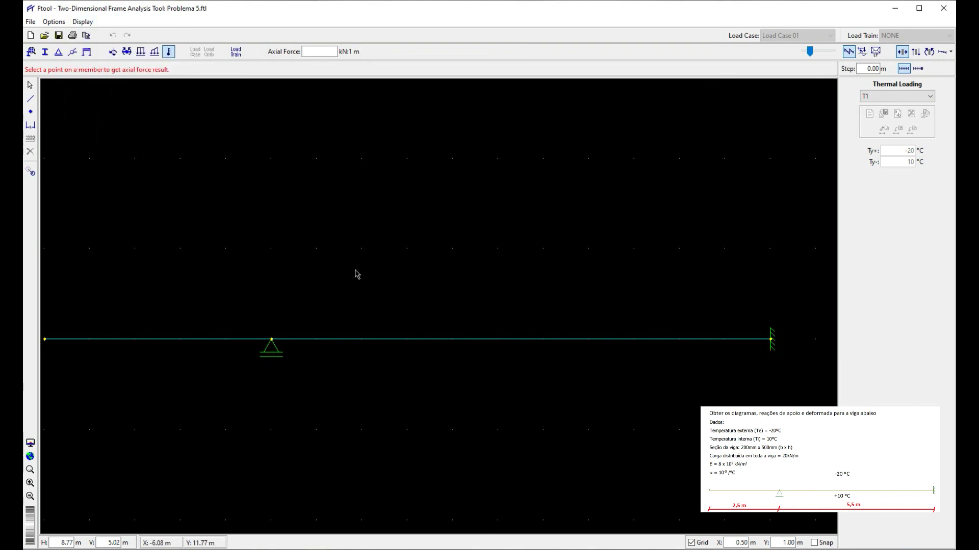
pyautogui.click(916, 52)
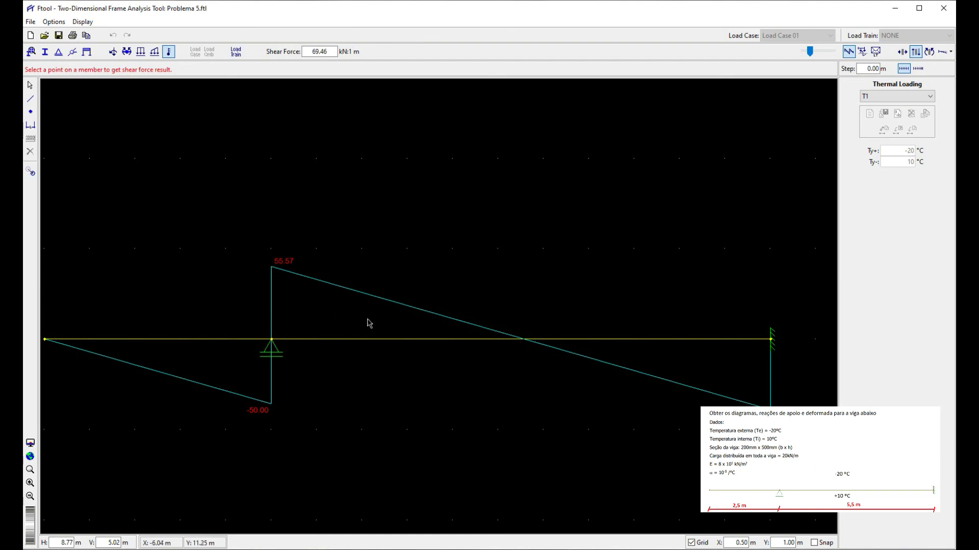
pyautogui.click(929, 51)
pyautogui.moveTo(403, 288); pyautogui.dragTo(419, 289)
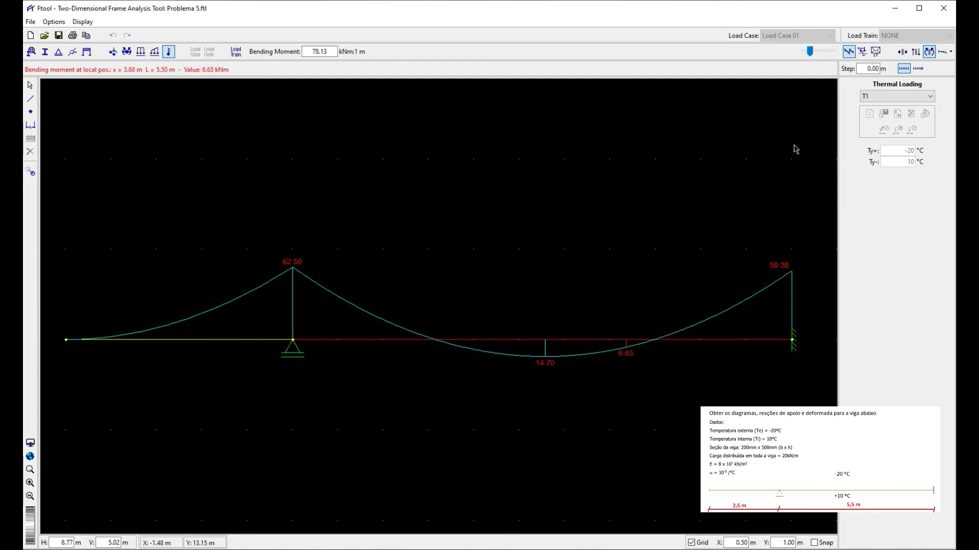
# - Display the beam's deformed shape and reduce its deformed factor to 1.7 and finally 0.0
pyautogui.click(941, 53)
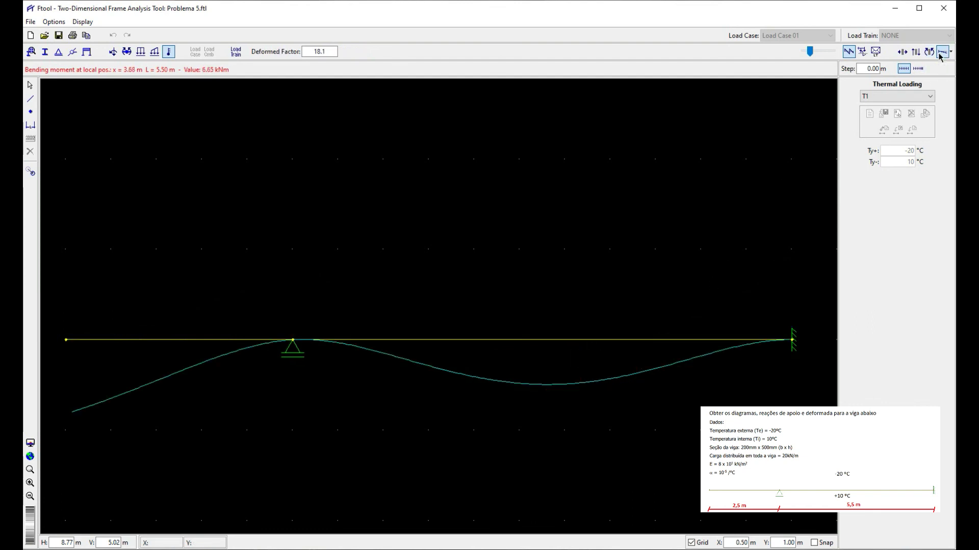
pyautogui.moveTo(810, 51); pyautogui.dragTo(803, 59)
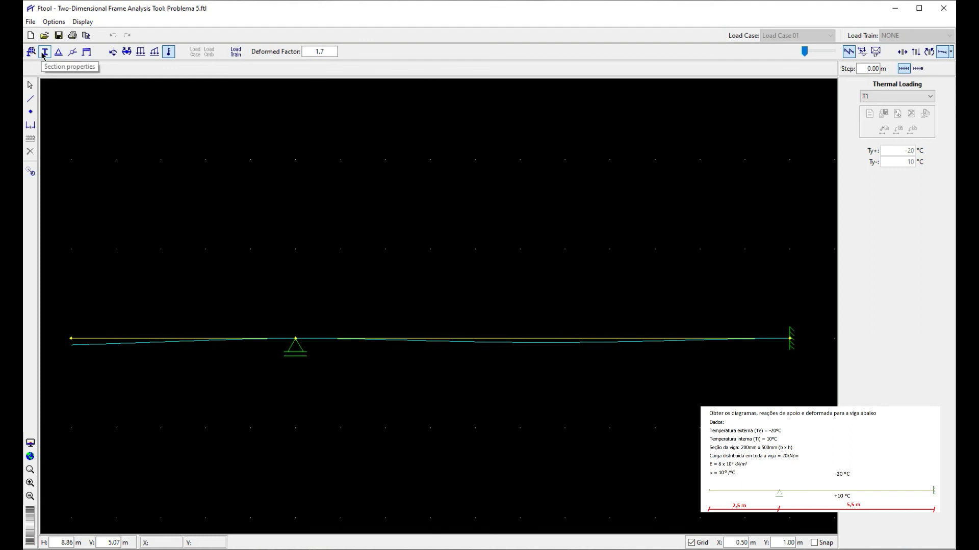
pyautogui.moveTo(805, 53)
pyautogui.mouseDown()
pyautogui.moveTo(817, 56)
pyautogui.moveTo(791, 59)
pyautogui.mouseUp()
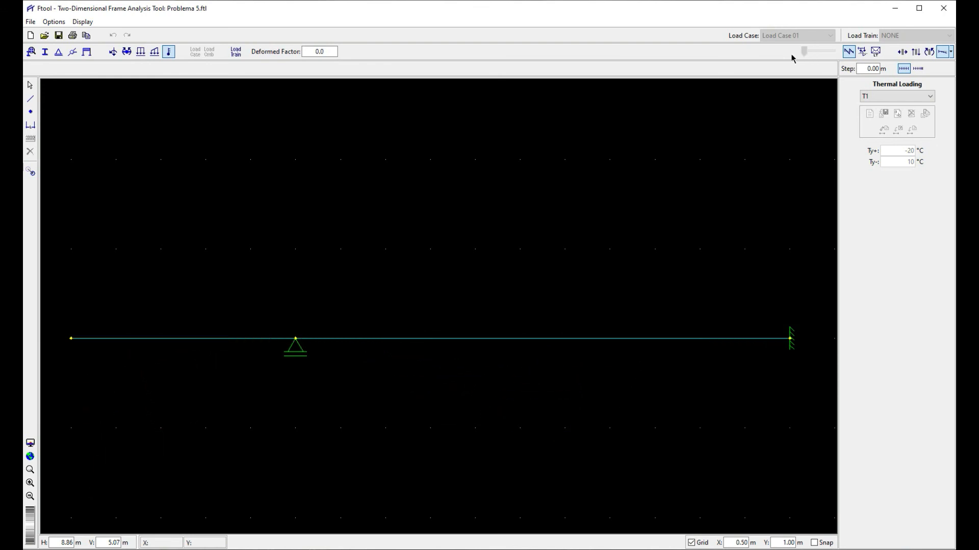
pyautogui.press('Escape')
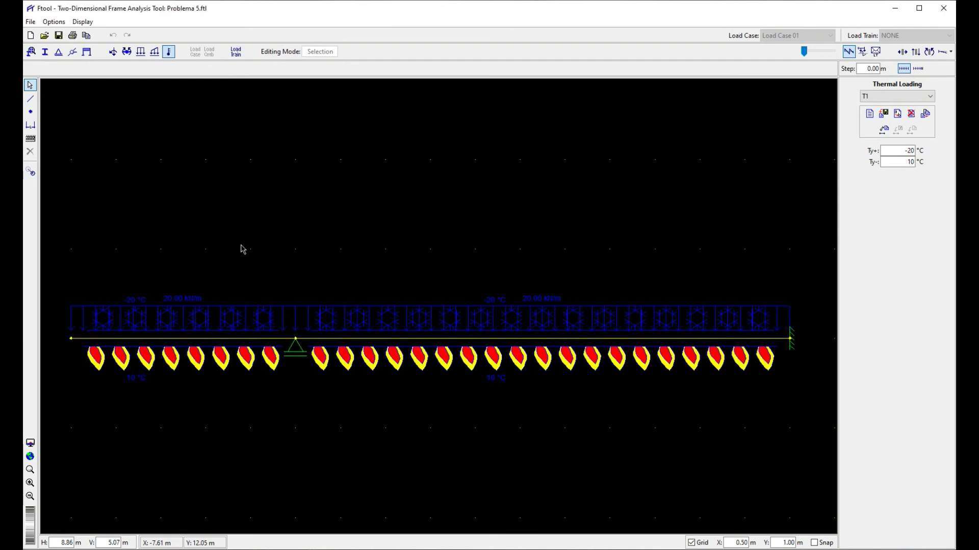
pyautogui.moveTo(62, 235); pyautogui.dragTo(789, 424)
pyautogui.click(253, 243)
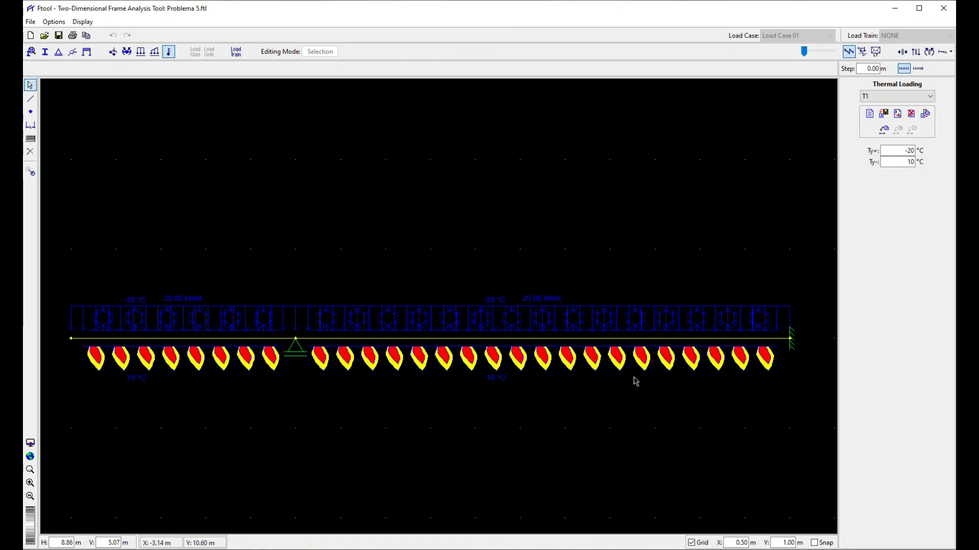